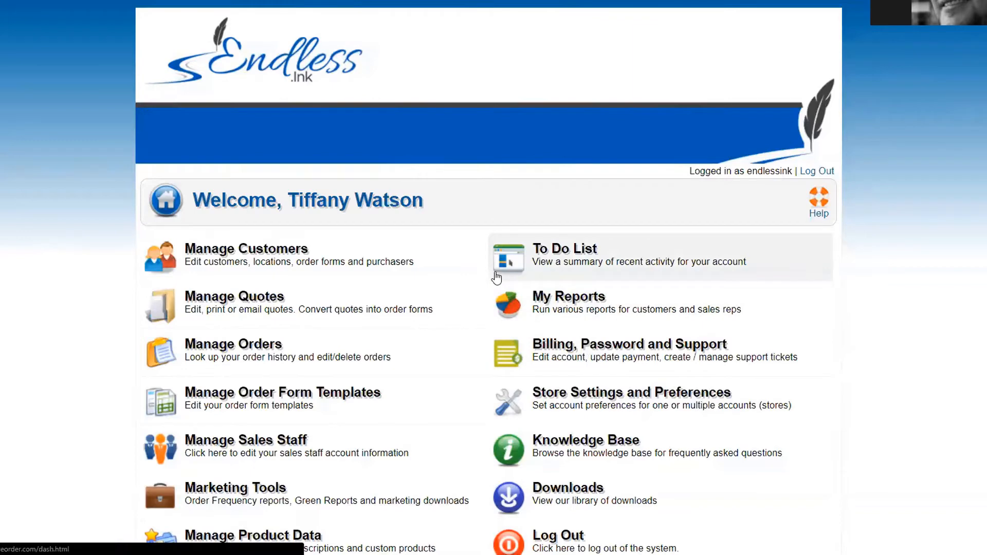
Step: Switch from the portal to the Customer Printer Worksheet PDF in Acrobat
key(alt+Tab)
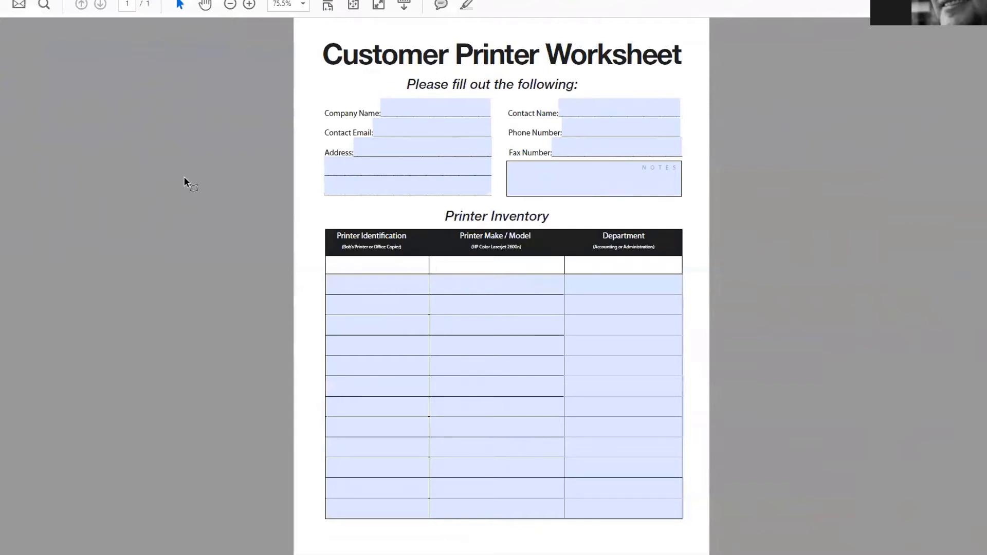
Step: Type test text into the Company Name field, then close the worksheet without saving
click(399, 109)
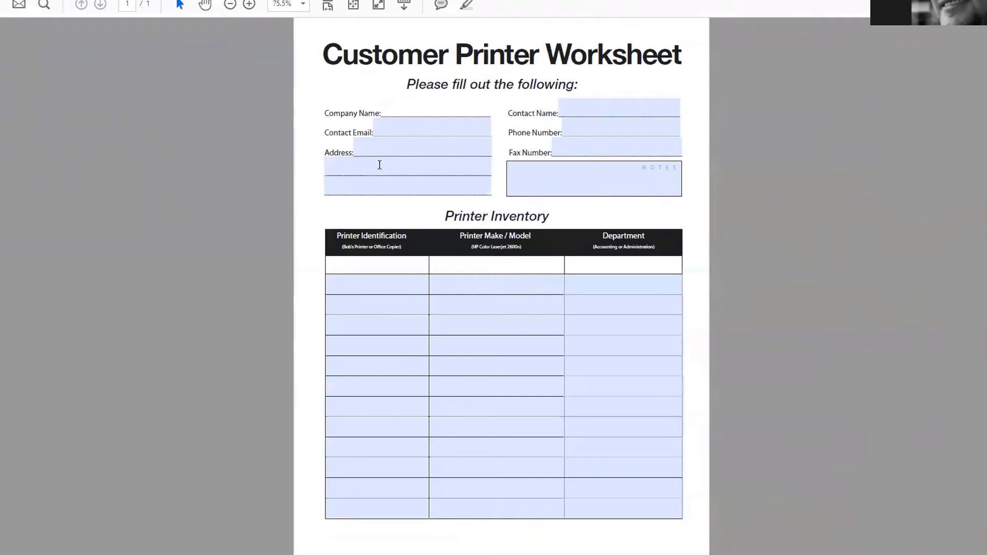
text(alkdjf)
key(ctrl+w)
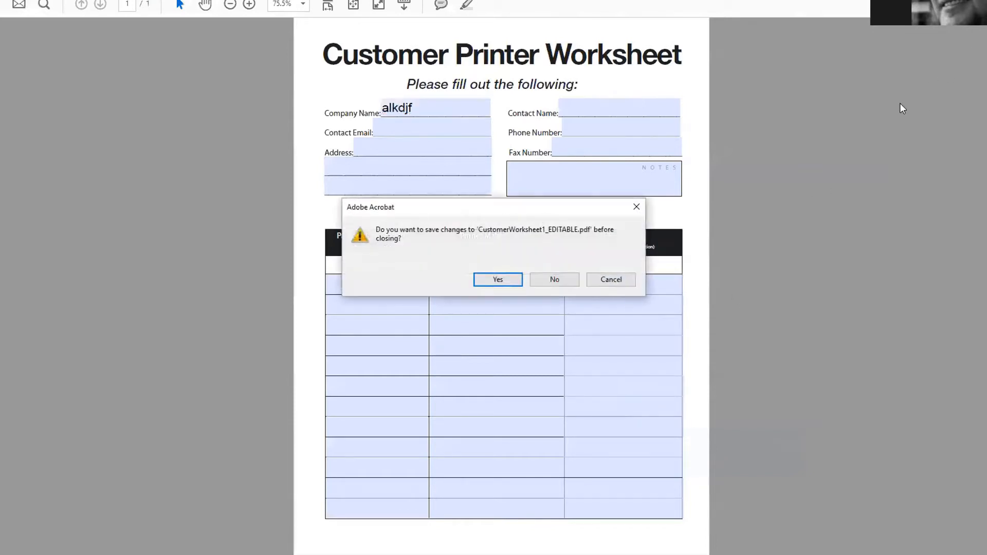
click(557, 277)
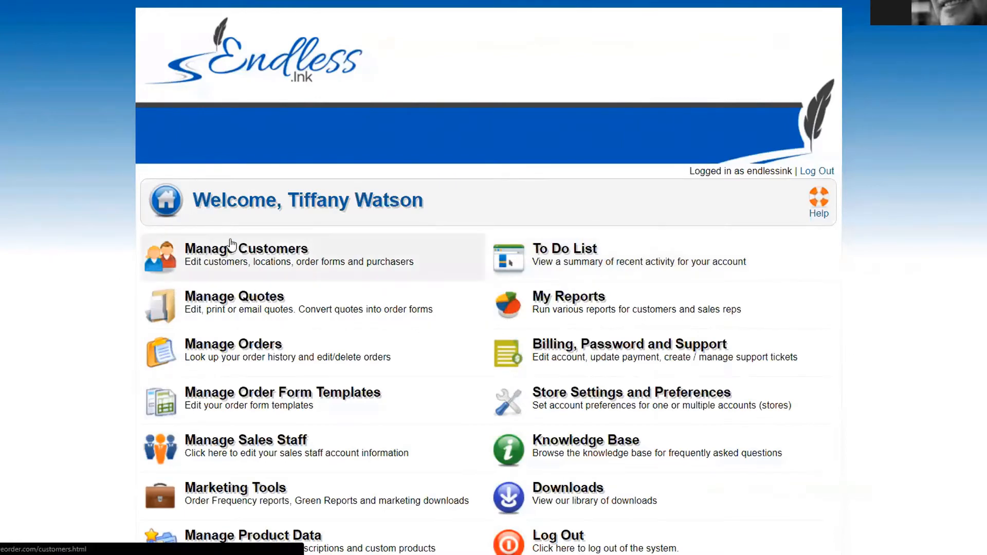
Step: Open the Manage Customers page from the dashboard tile
click(276, 255)
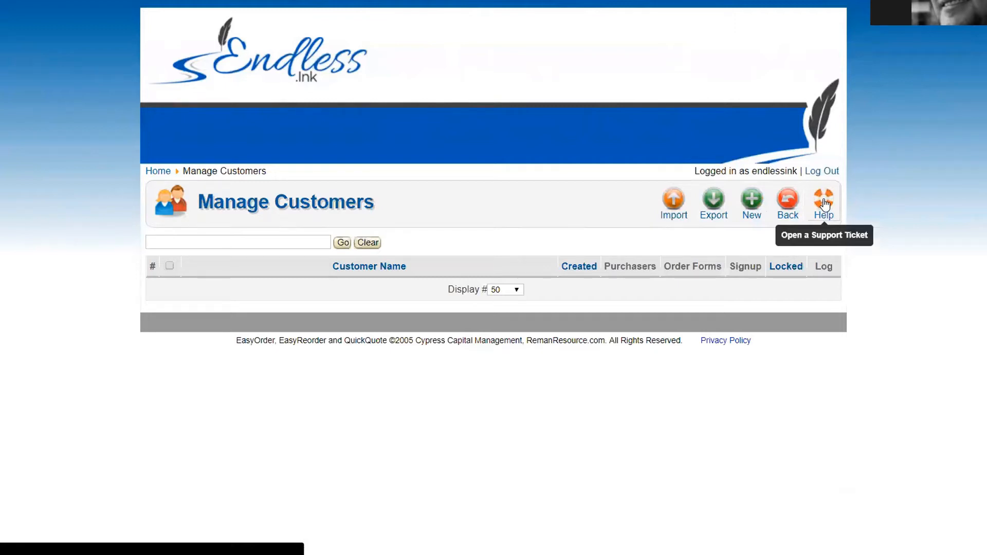
Step: Add new customer 'ABC Bank' on store Endless Ink, leaving Lock prices set to No
click(751, 200)
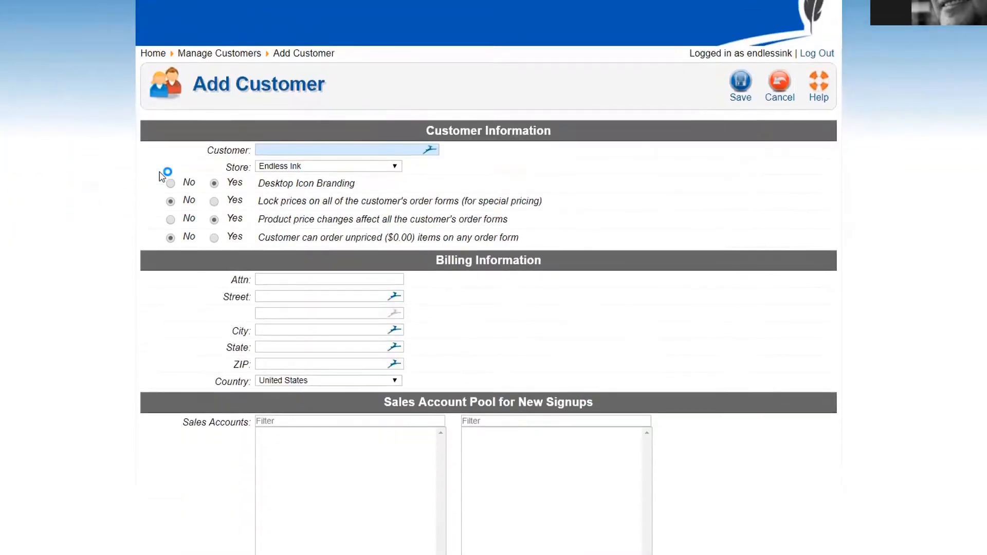
click(285, 149)
text(A)
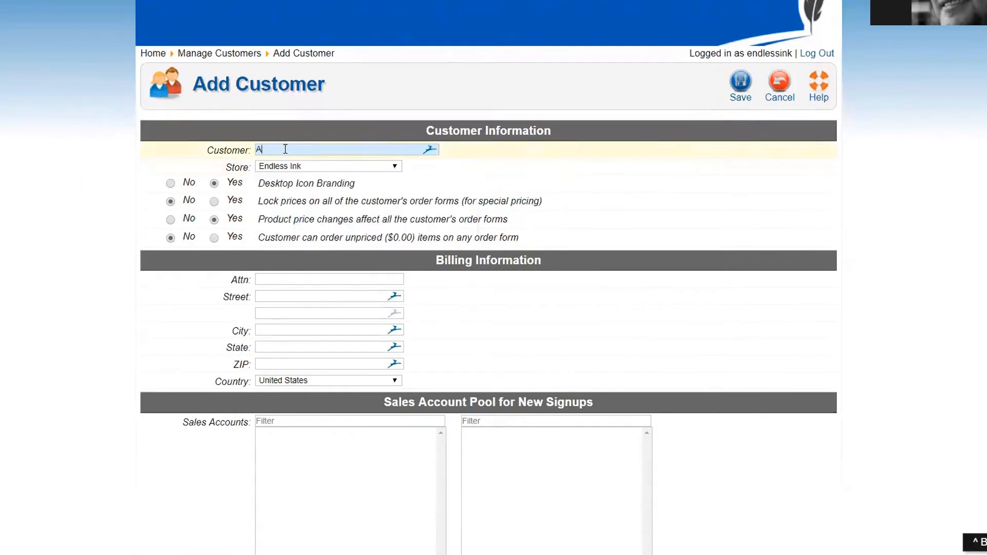
text(BC Bank)
click(277, 166)
click(262, 176)
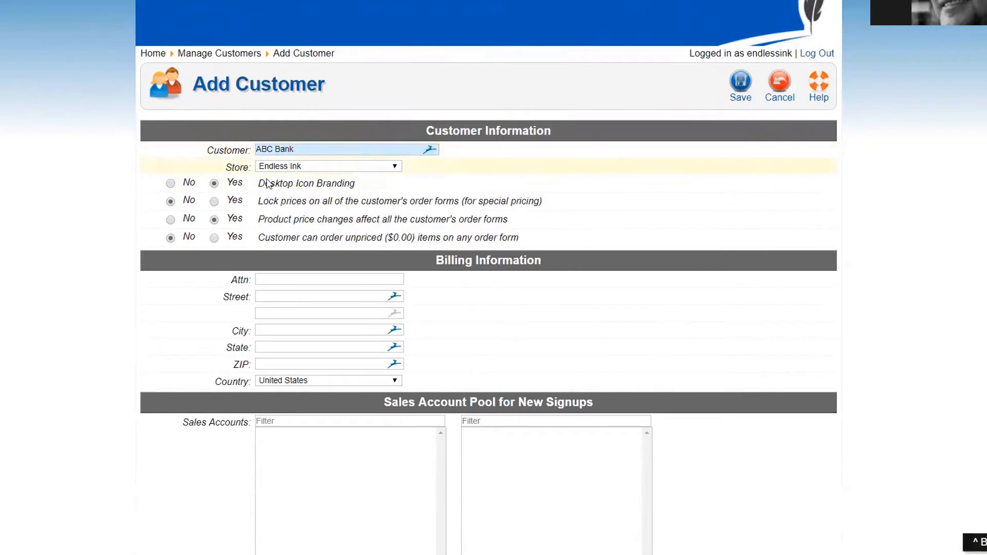
mouse_move(296, 188)
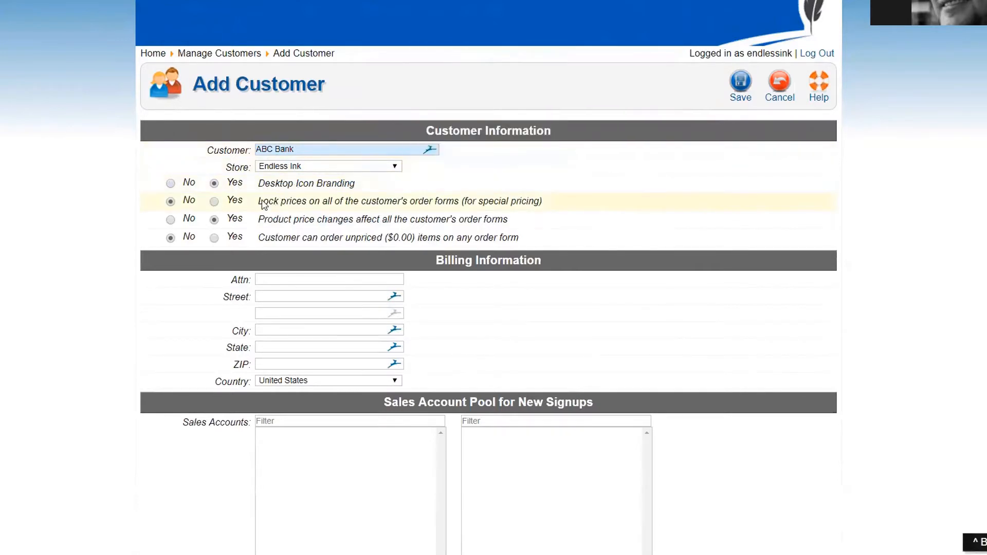
drag(259, 201, 570, 212)
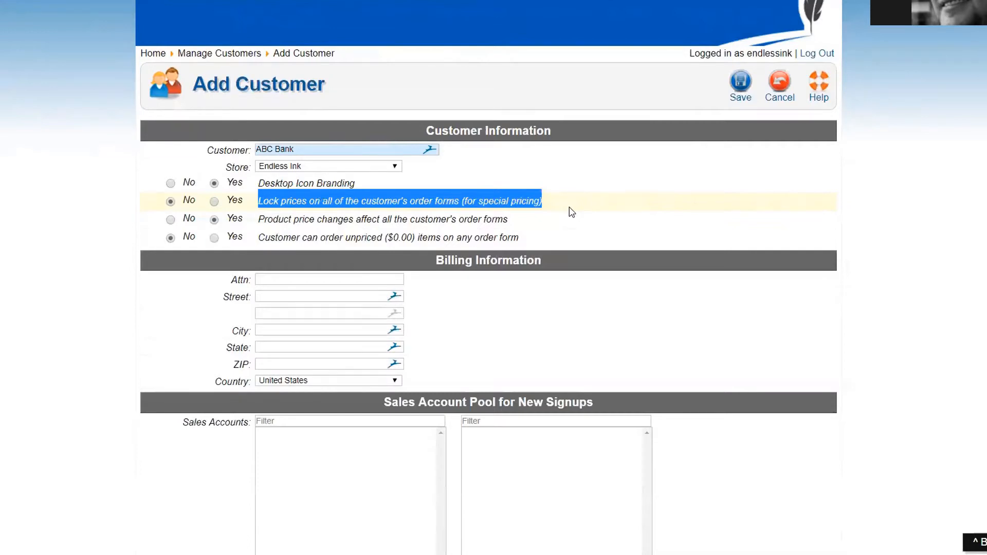
click(214, 201)
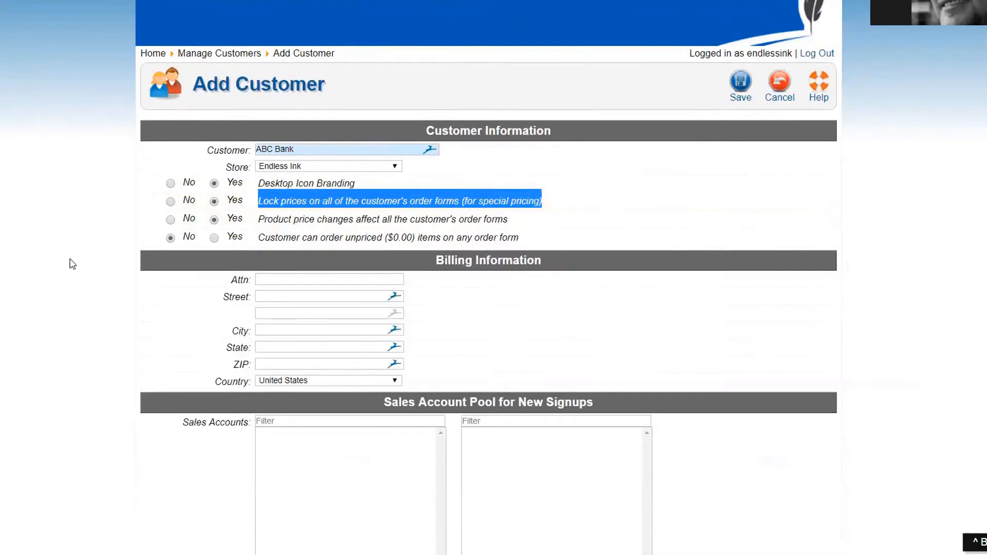
click(170, 201)
click(174, 267)
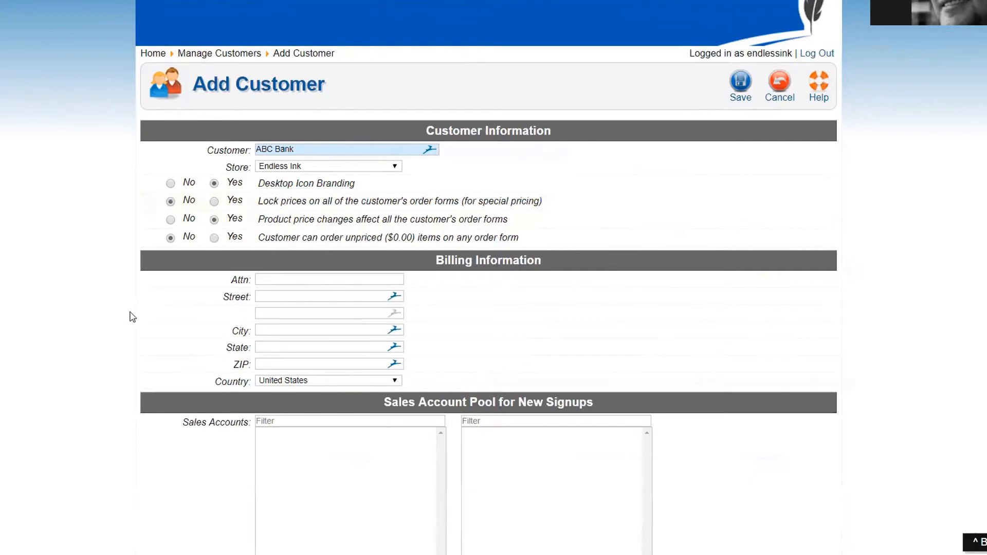
Step: Set billing Attn to 'Accounting' and autofill the billing address from the suggestion
click(267, 281)
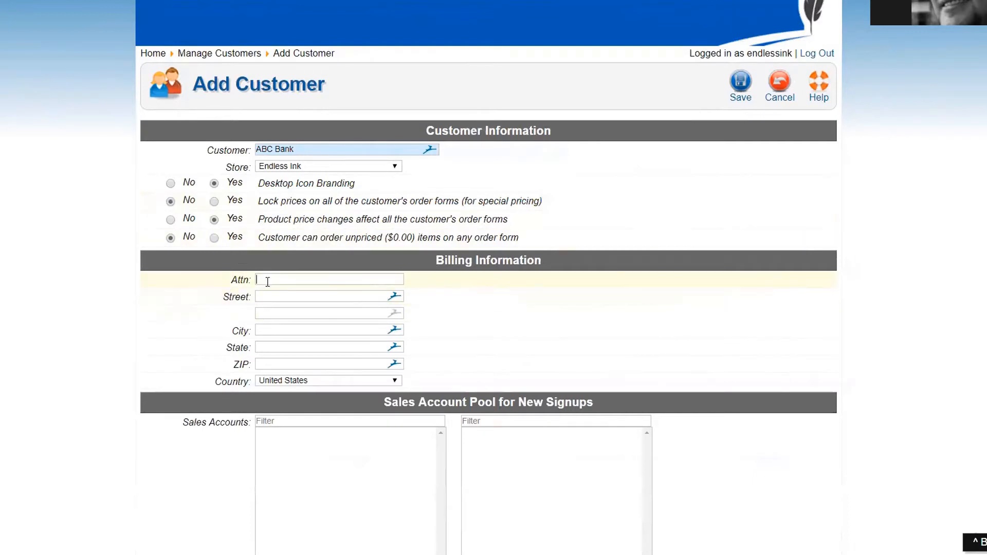
text(Acro)
text(unting)
key(Tab)
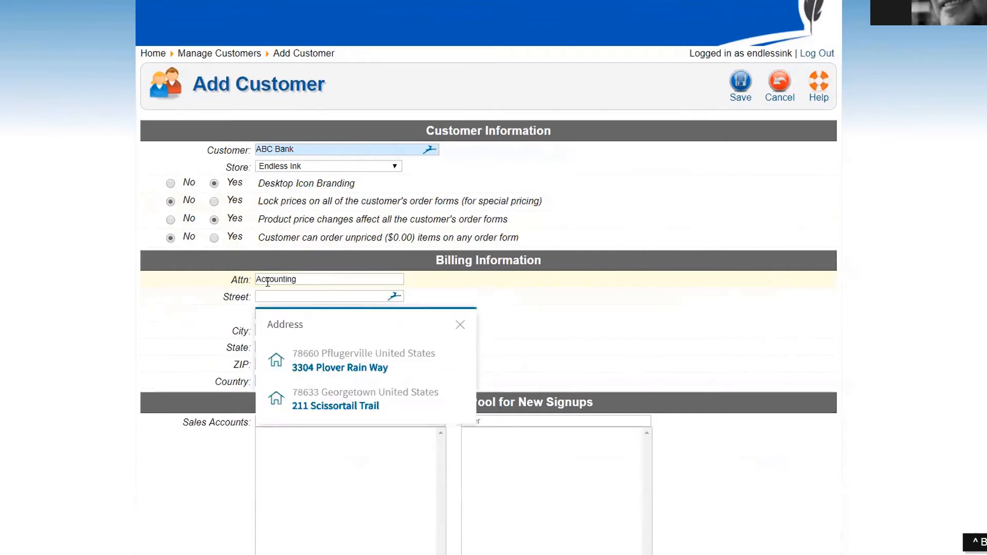
click(315, 406)
scroll(313, 353, down, 5)
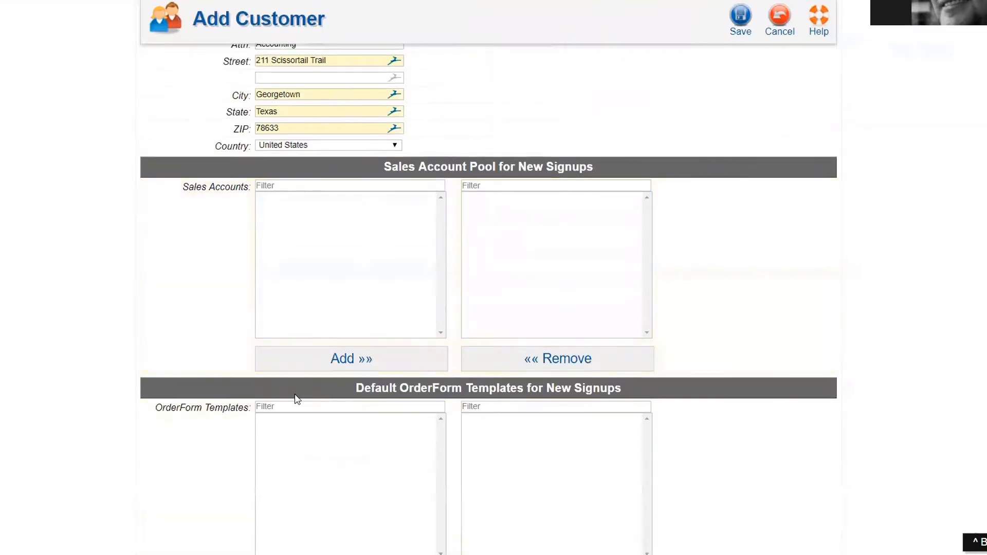
scroll(296, 398, down, 1)
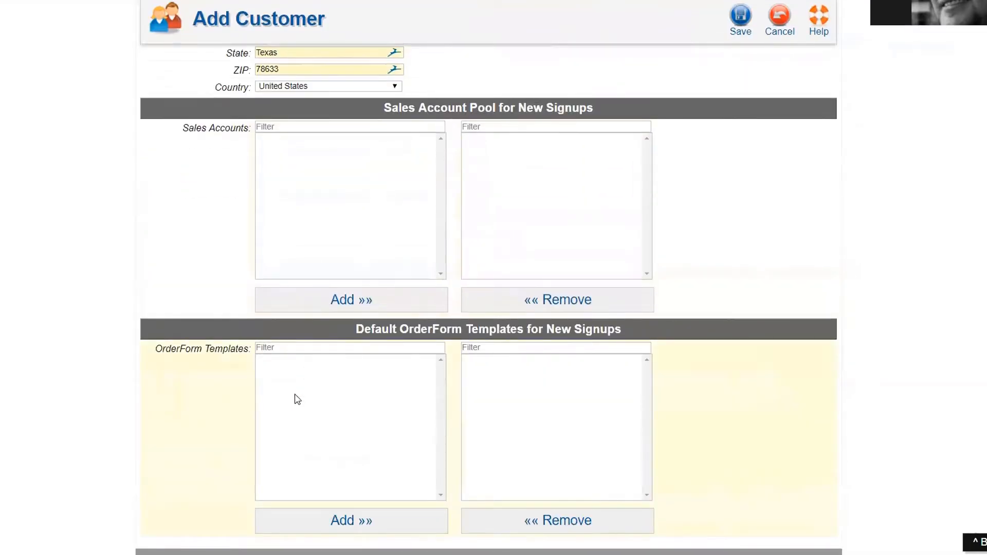
scroll(297, 399, up, 3)
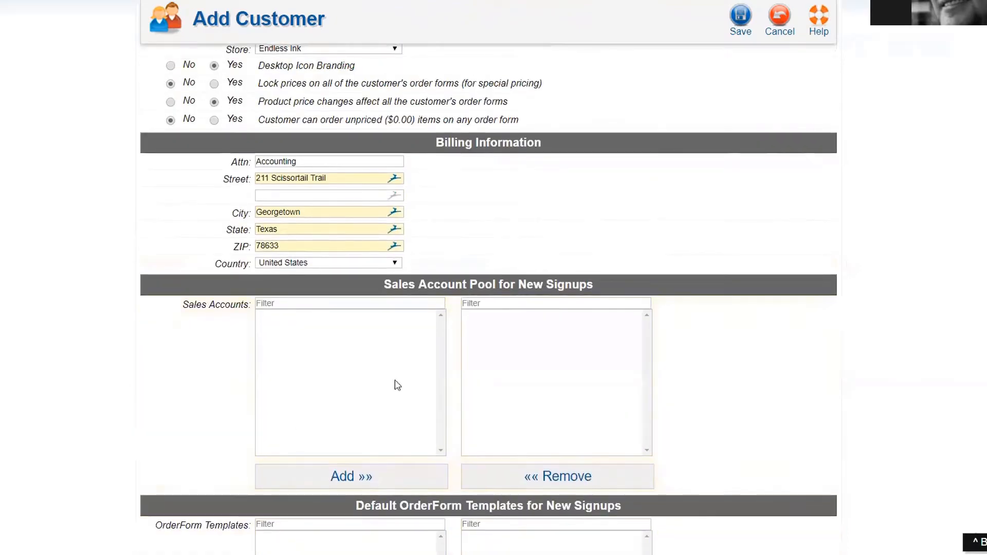
scroll(447, 419, up, 4)
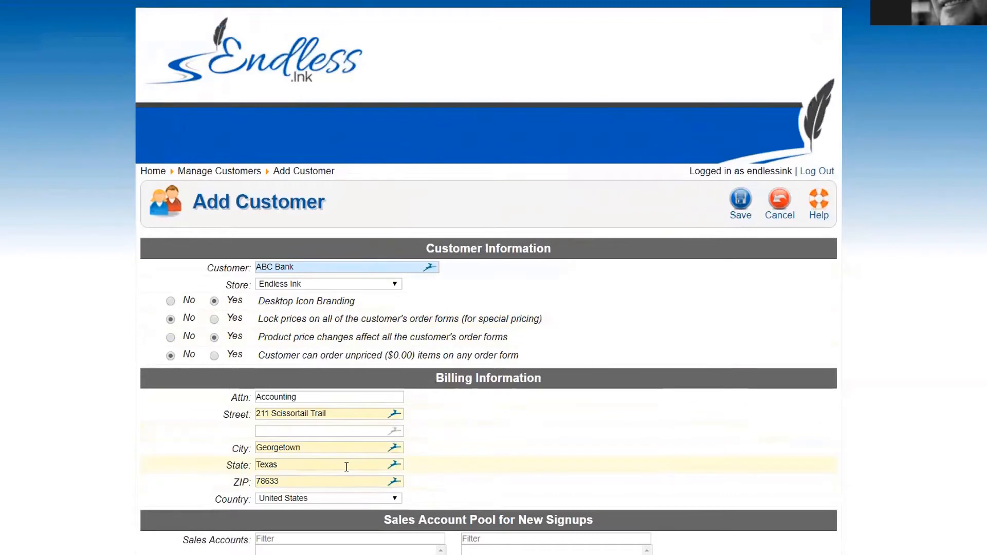
Step: Save ABC Bank as a new customer
drag(307, 264, 215, 261)
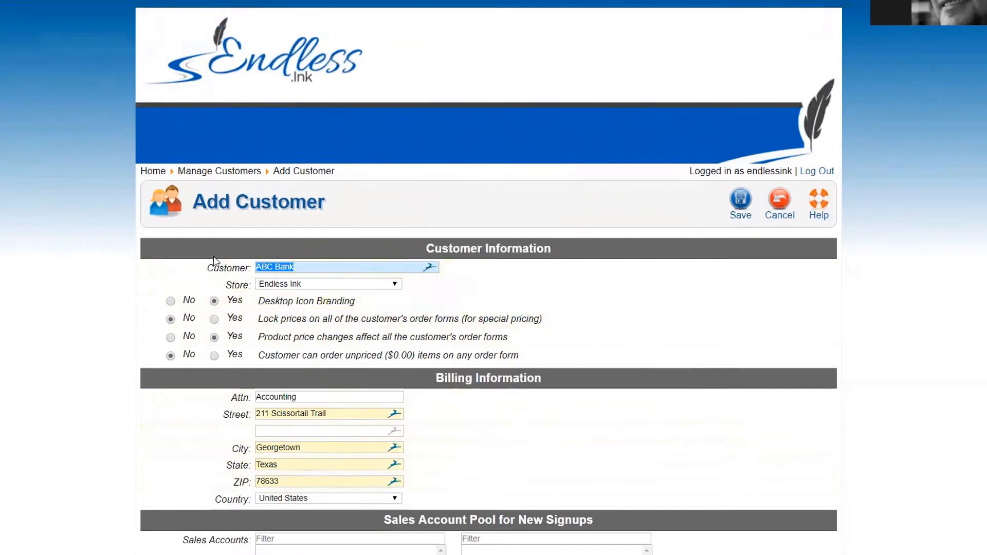
click(508, 422)
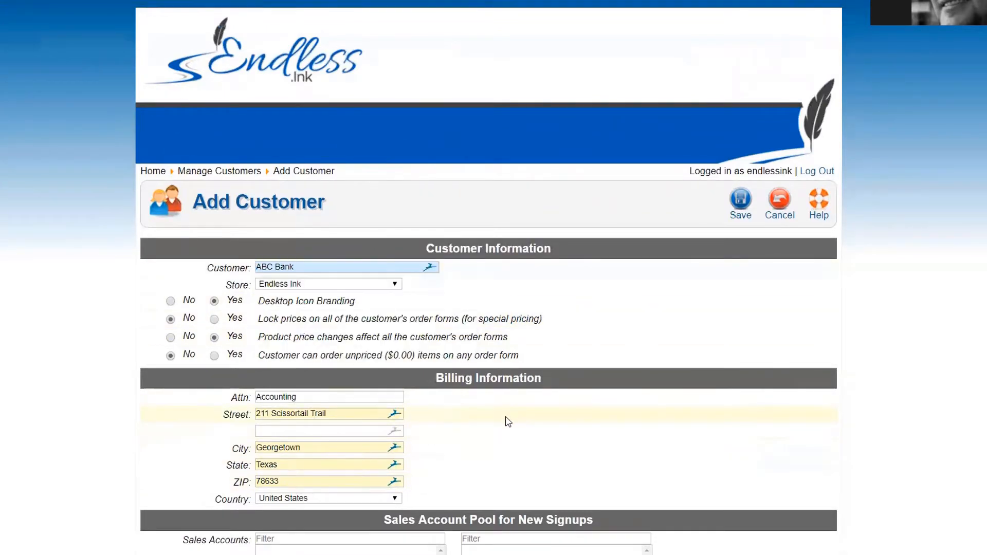
click(727, 213)
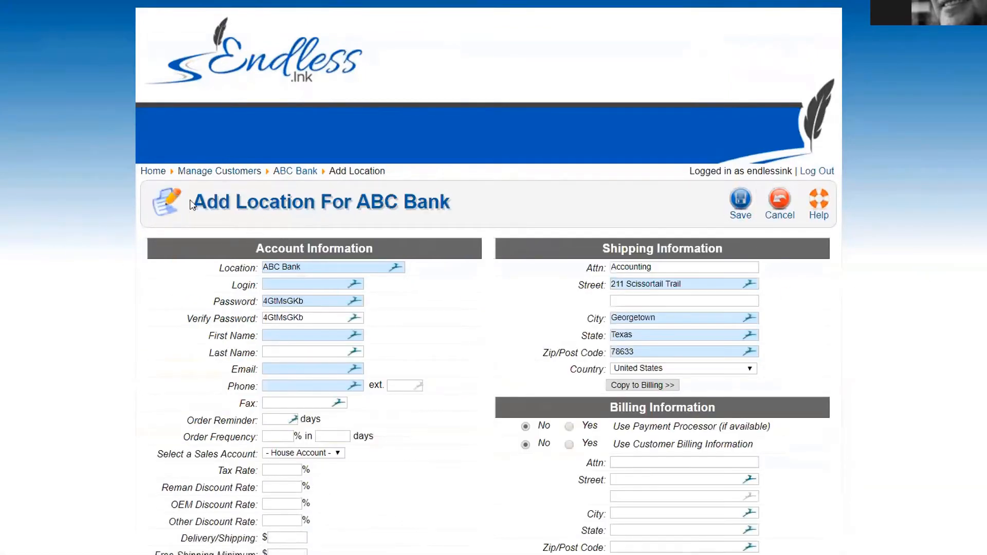
Step: Replace 'ABC Bank' in the Location field with 'Austin'
drag(192, 204, 441, 208)
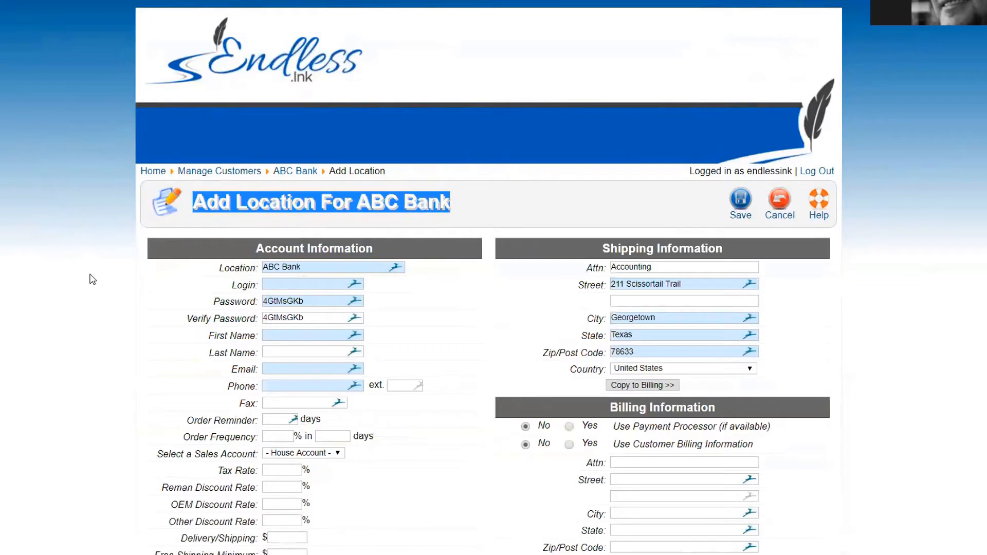
click(24, 286)
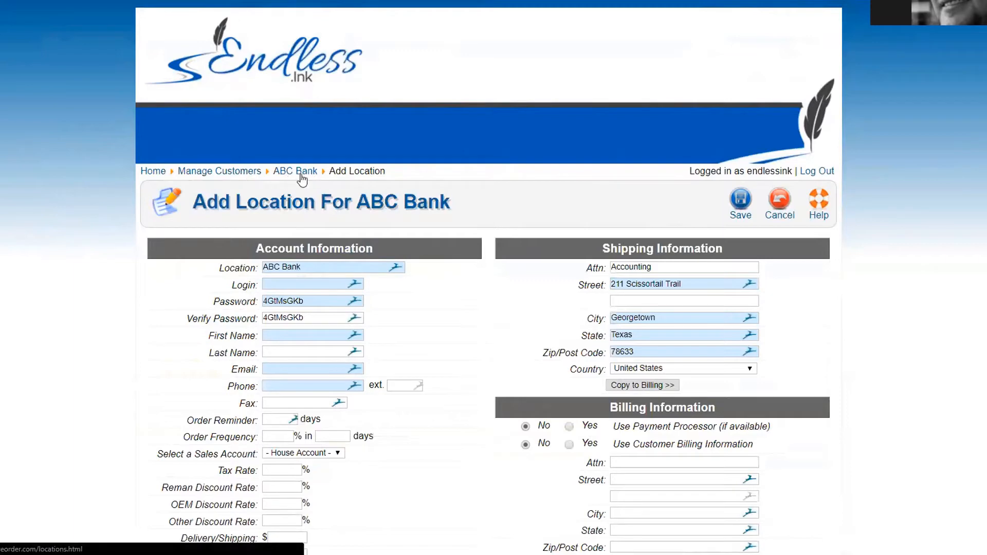
drag(194, 200, 453, 200)
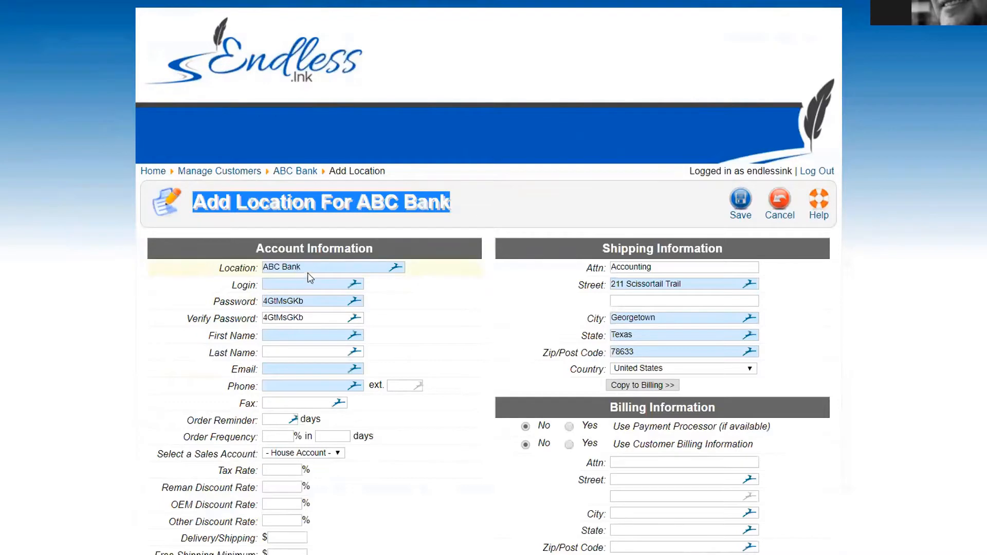
drag(308, 266, 217, 267)
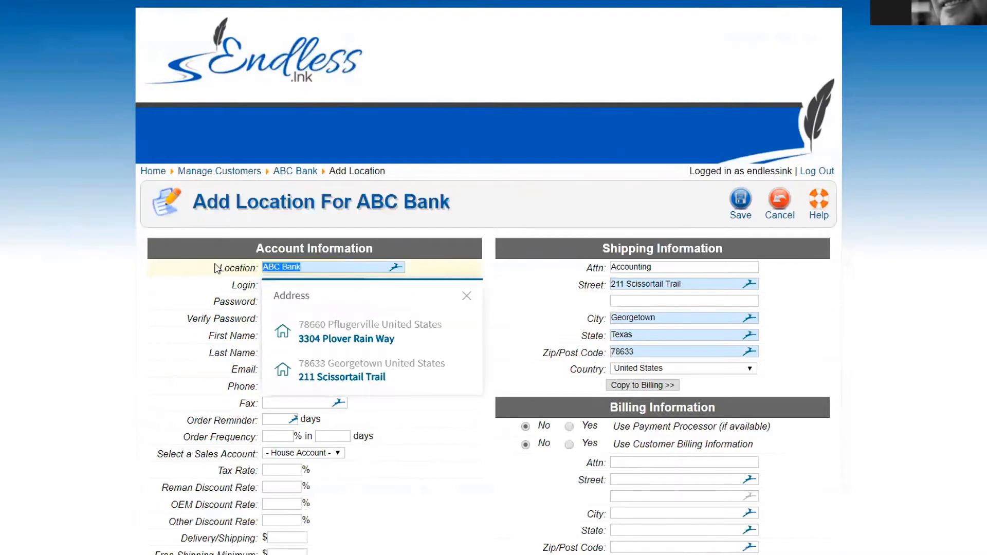
text(Austin)
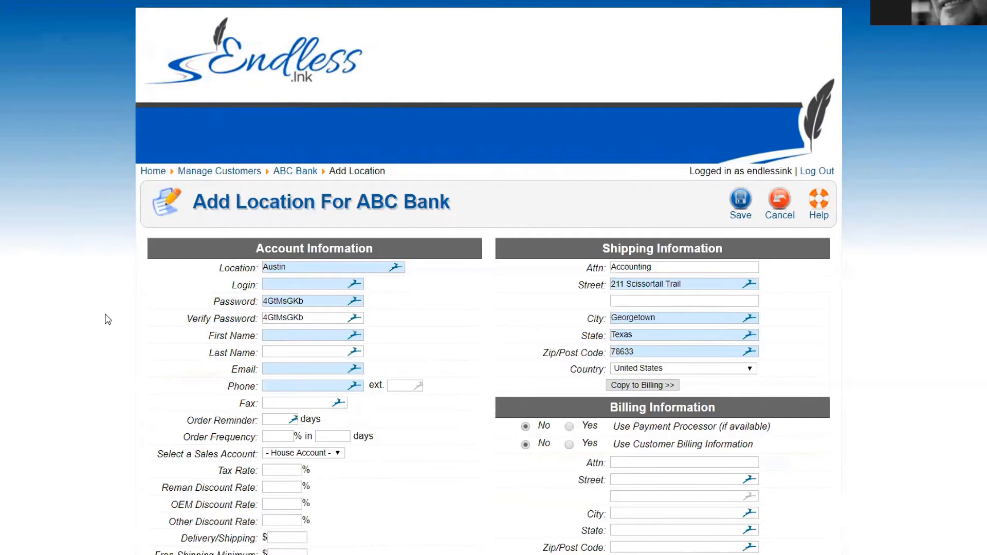
Step: Dismiss the address suggestions and bring up Chrome's More tools menu
double_click(274, 267)
click(70, 329)
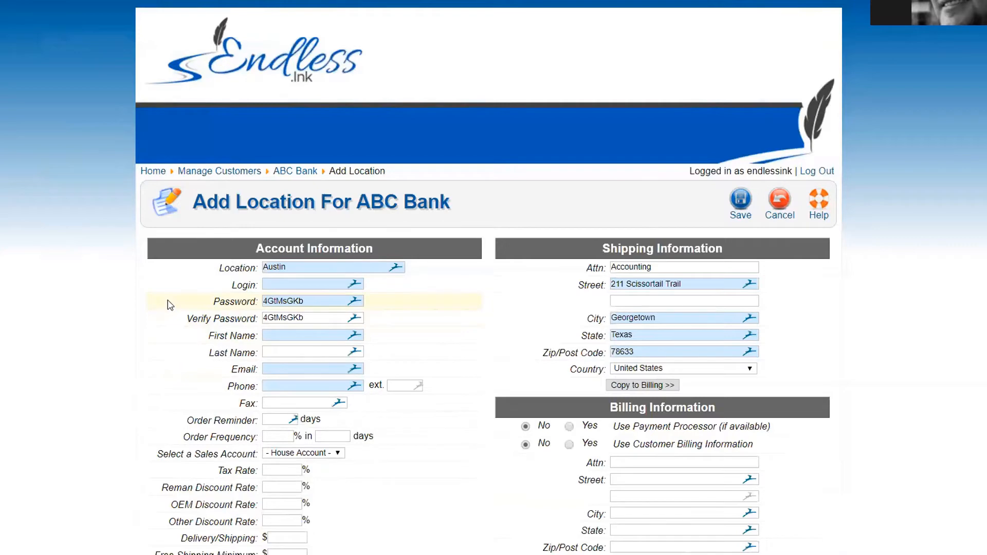
click(268, 284)
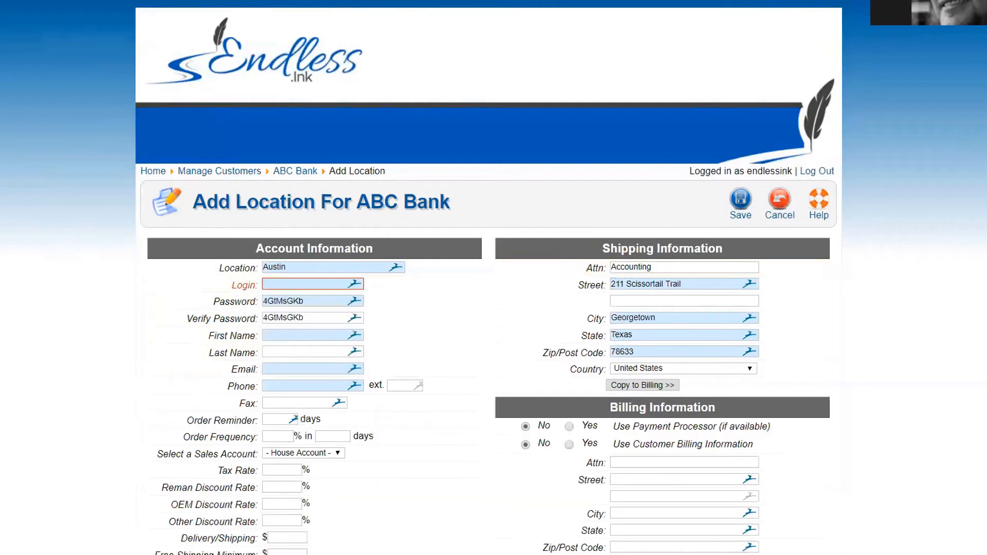
click(983, 3)
mouse_move(920, 165)
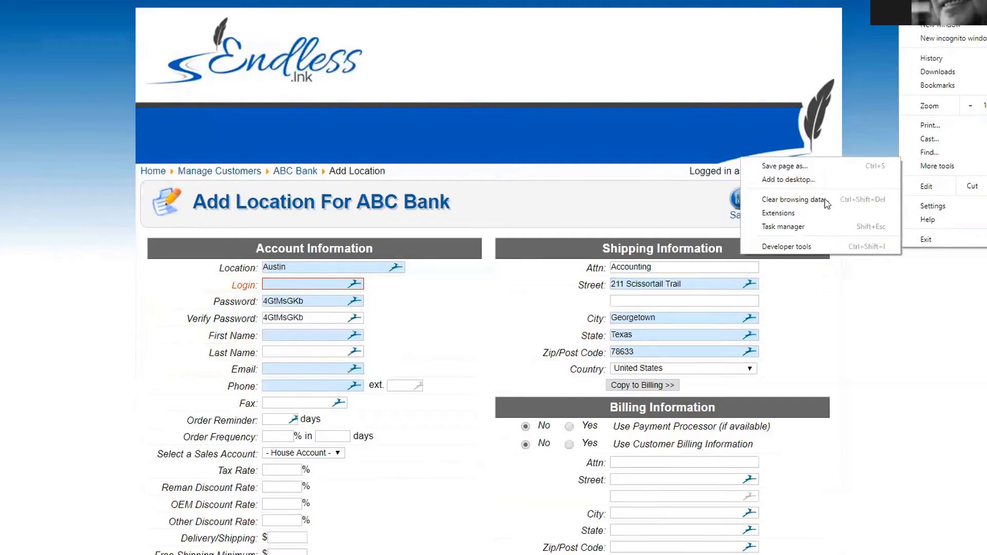
Step: Open Chrome Extensions, then reload the Add Location form, resetting it with a new password
click(779, 213)
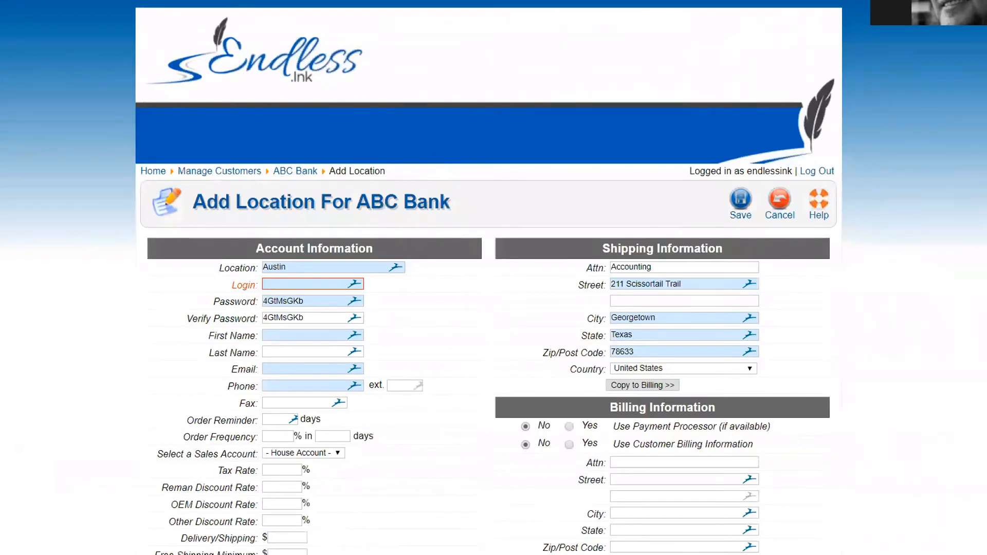
key(F5)
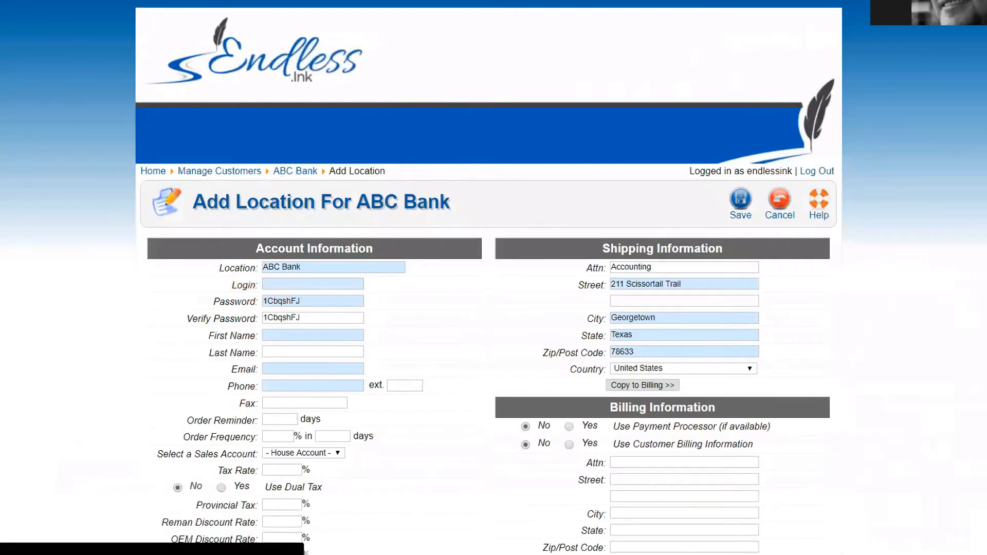
scroll(44, 237, down, 2)
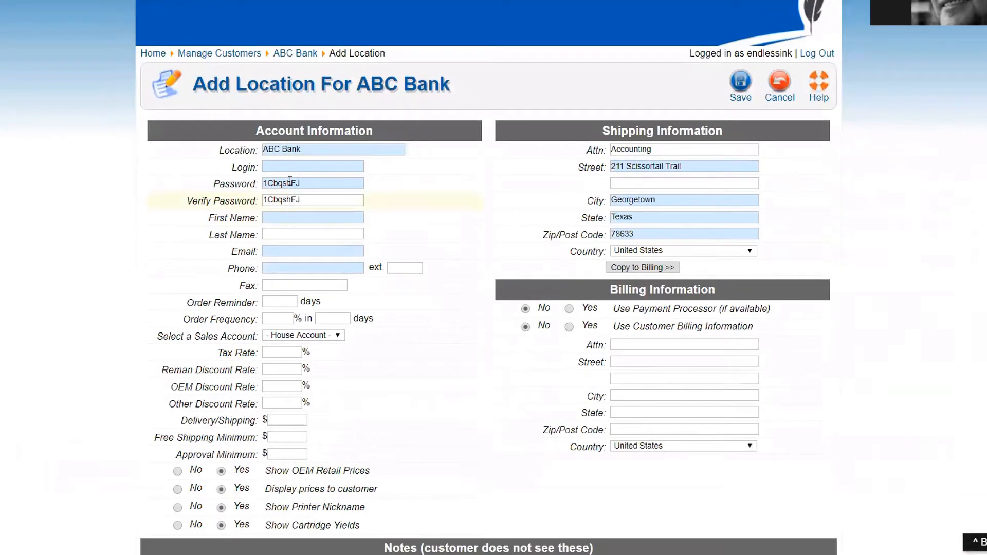
Step: Name the location 'Austin' and enter a new, available login
click(269, 167)
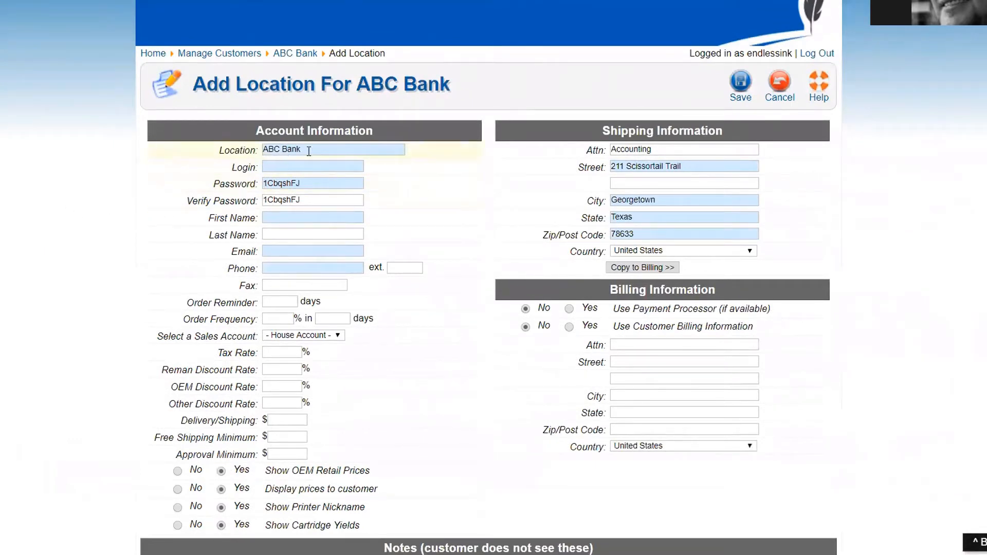
click(226, 150)
text(Austin)
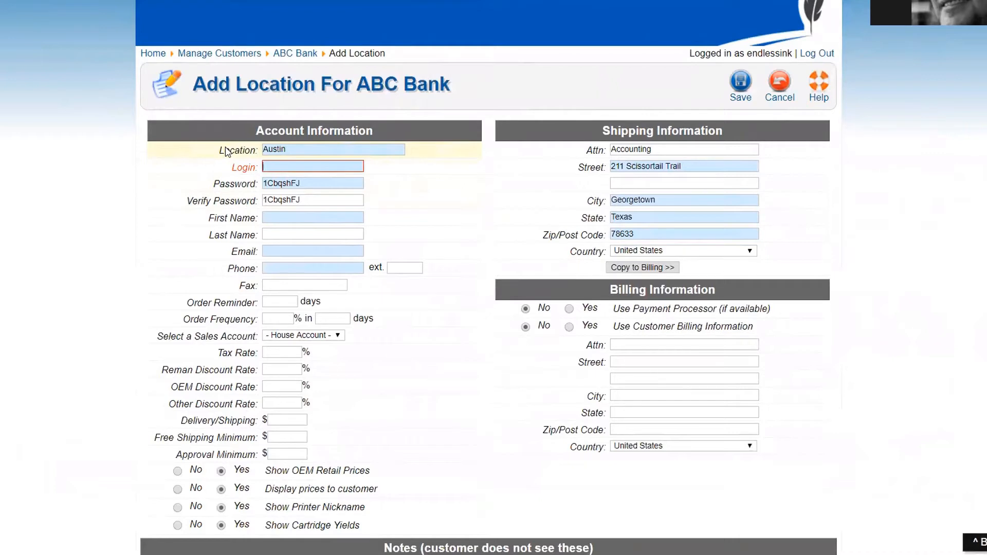
key(Tab)
text(abcbank002)
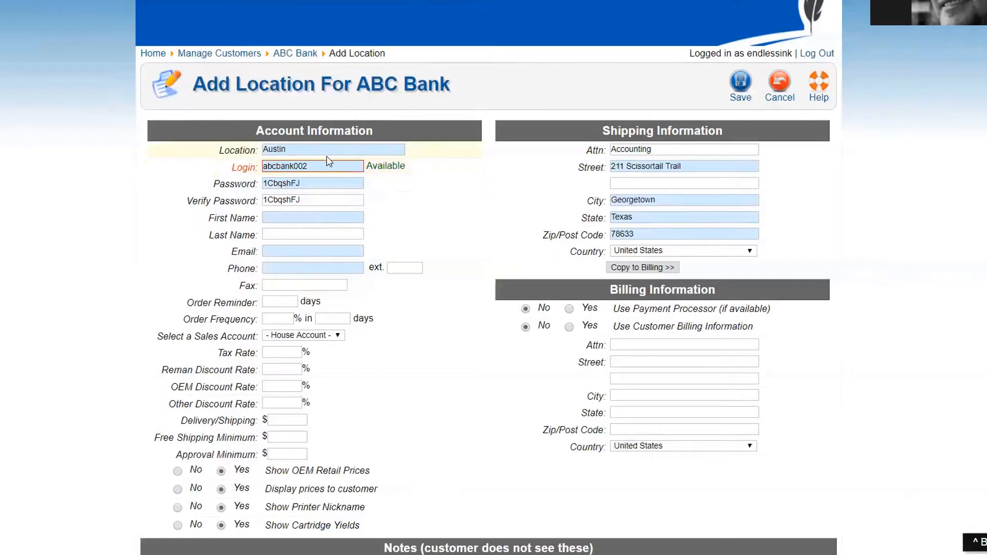
click(267, 183)
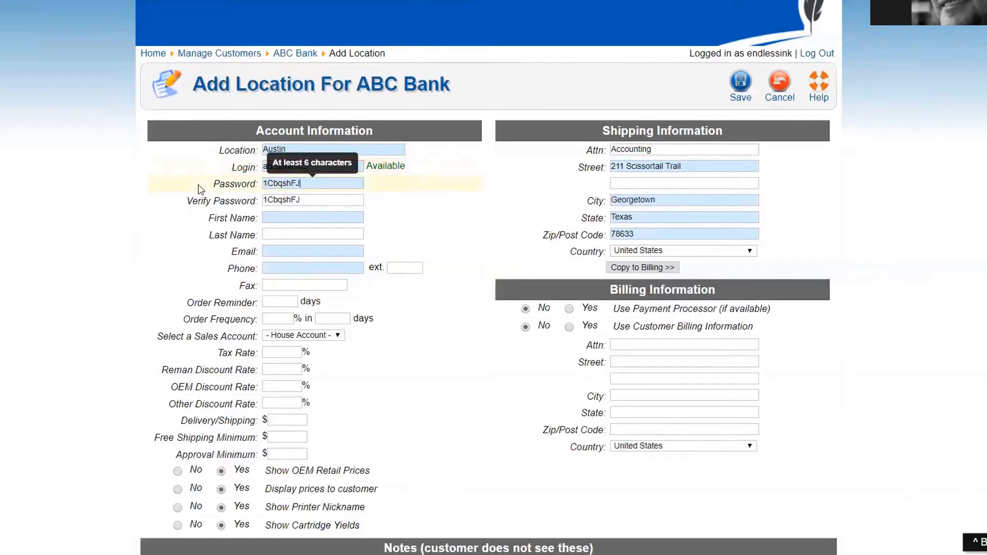
key(ctrl+a)
click(99, 232)
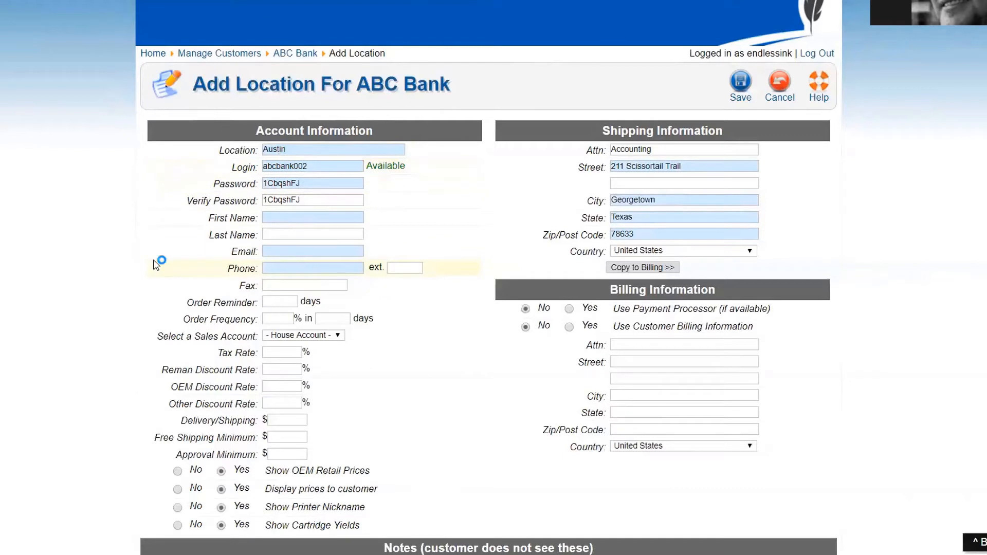
Step: Enter the contact's name, e-mail address and phone number
click(276, 218)
key(Tab)
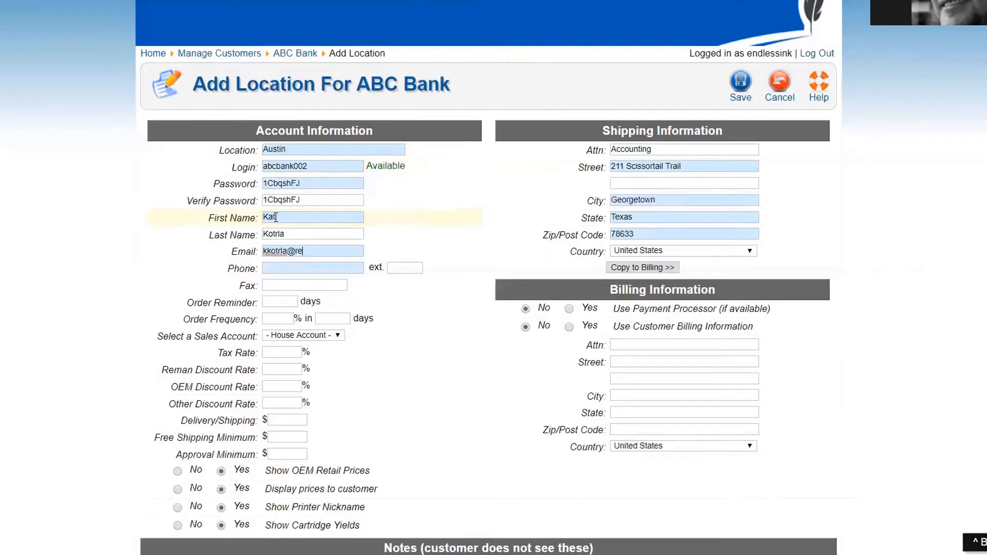
key(Tab)
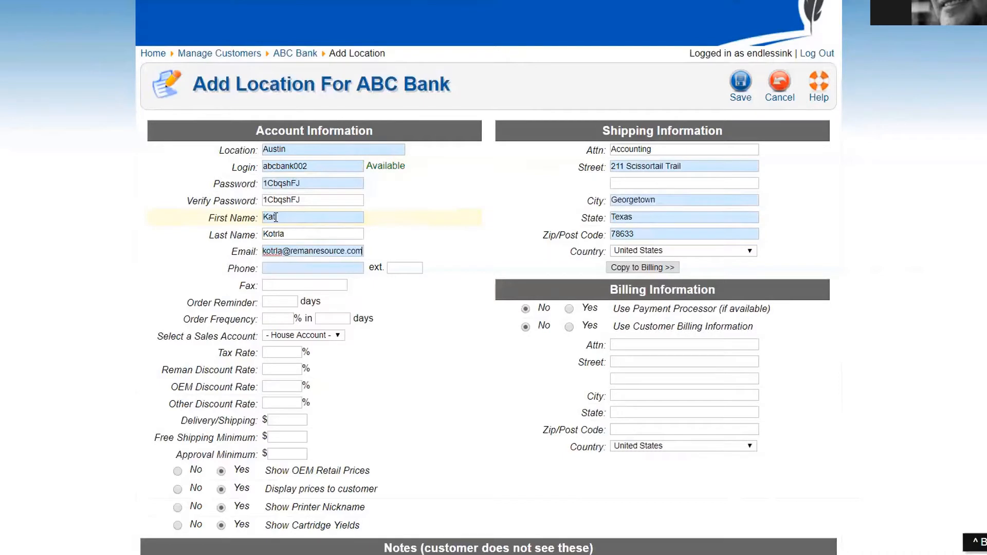
text(888)
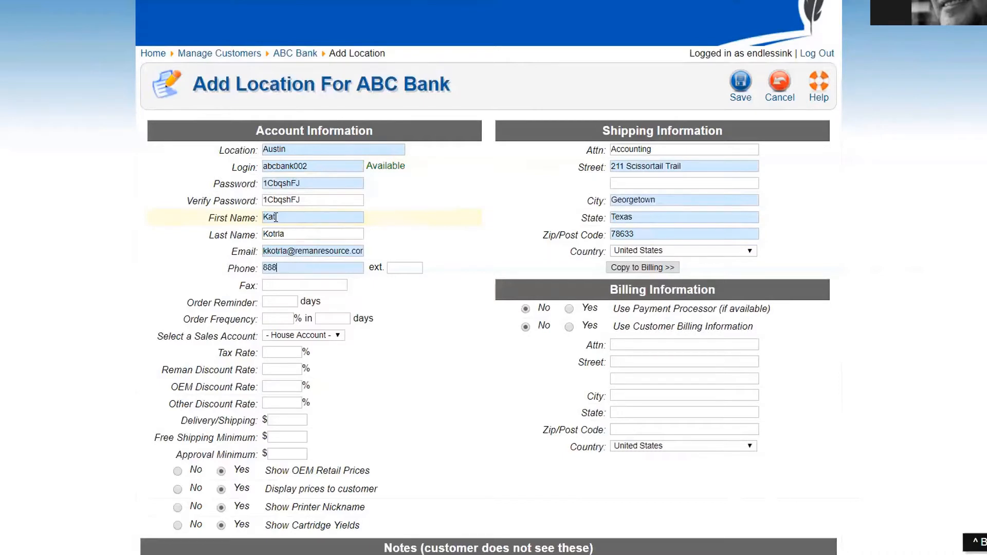
text(88888888)
scroll(191, 260, down, 2)
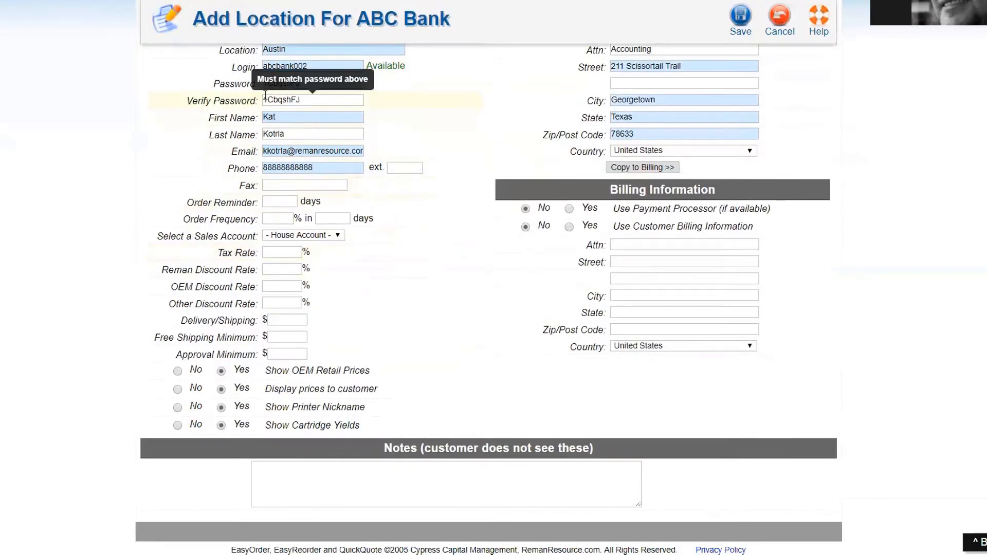
Step: Set the Austin location's Order Reminder to 90 days
click(296, 206)
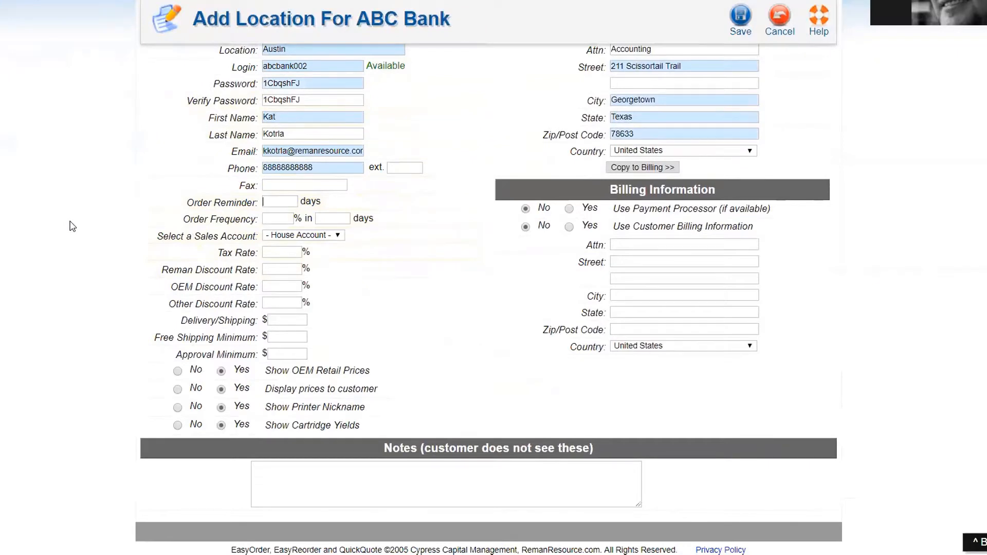
text(90)
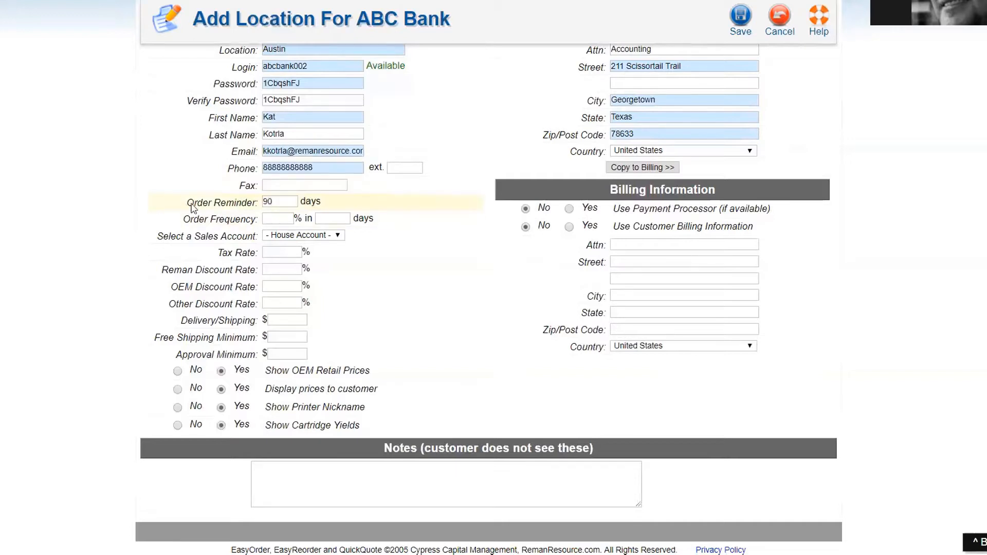
Step: Highlight the Order Reminder label and show the sales account list, which offers only House Account
drag(186, 203, 260, 203)
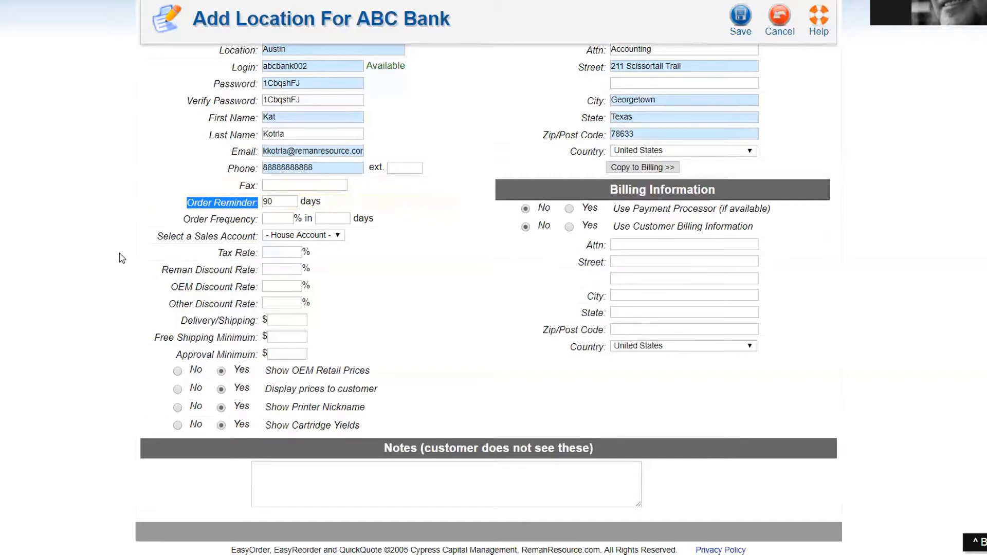
click(291, 236)
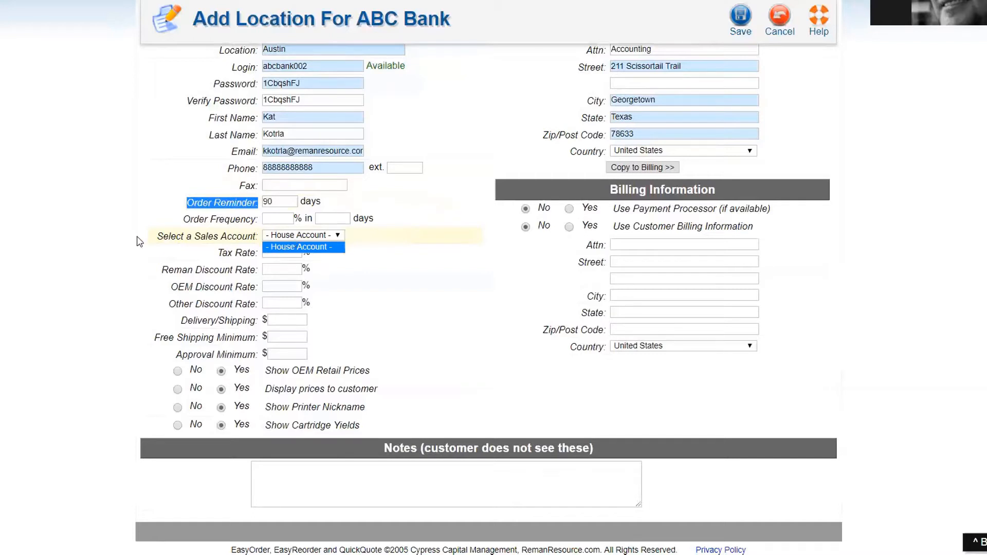
Step: Leave House Account selected and enter a 0% tax rate for the Austin location
click(125, 243)
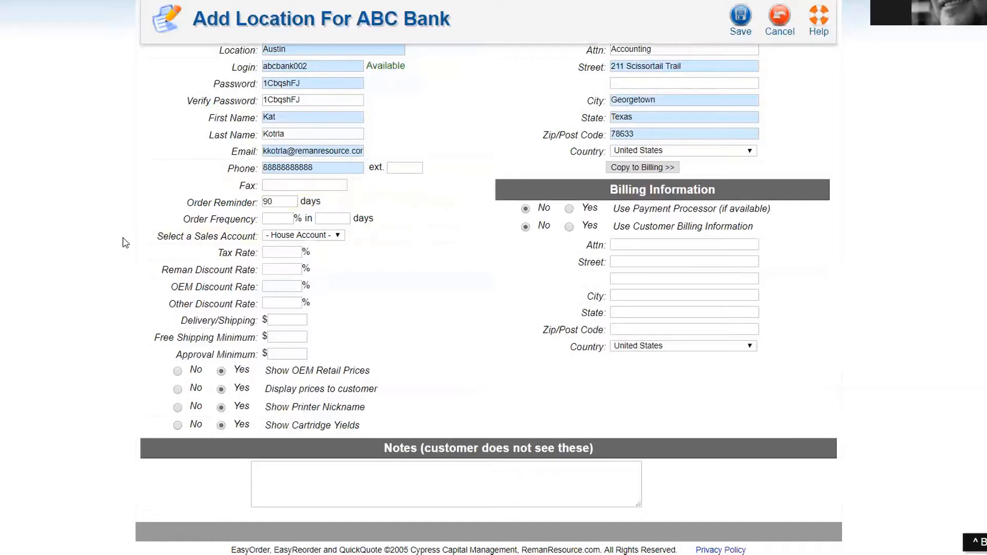
click(283, 251)
text(0)
click(273, 270)
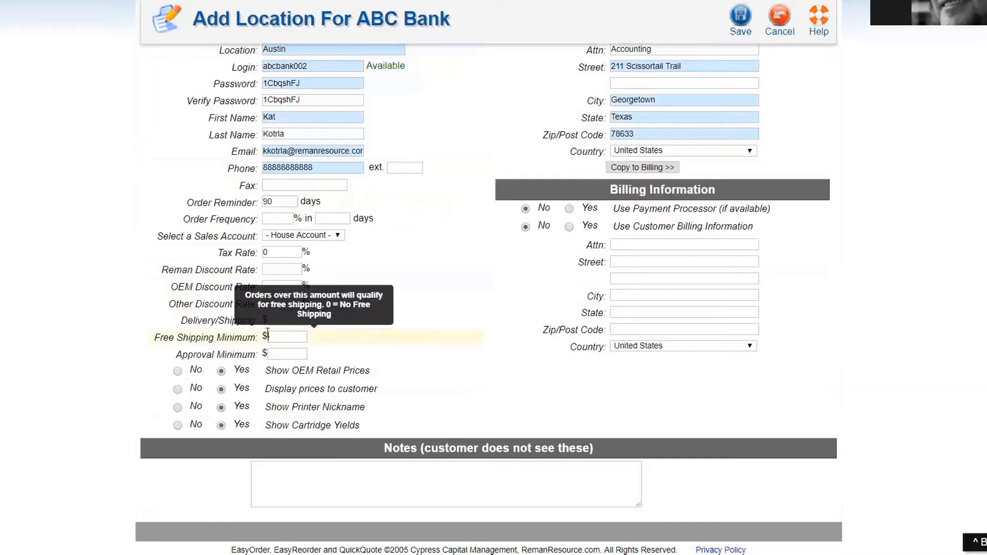
Step: Enter 7 for Delivery/Shipping and 75 for Free Shipping Minimum
click(281, 318)
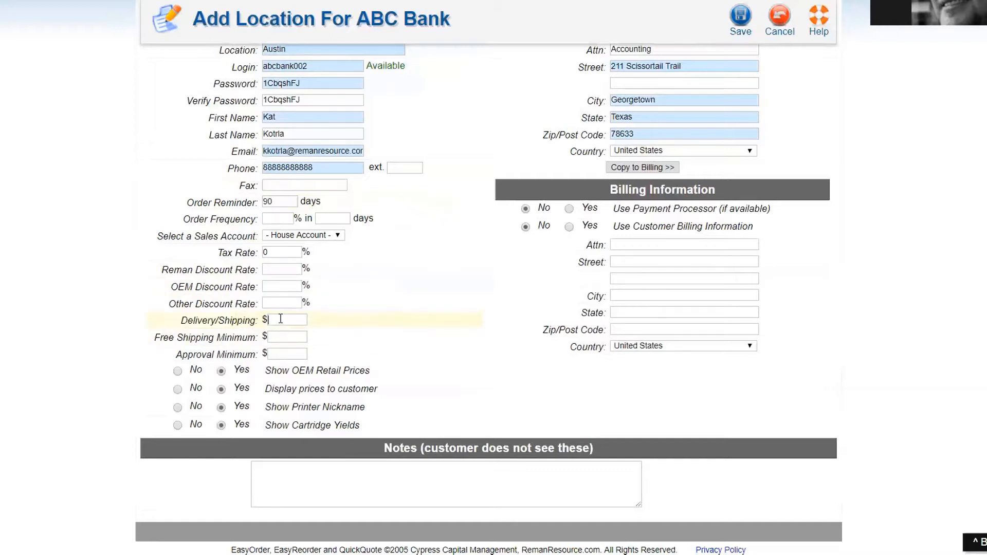
text(7)
click(273, 335)
text(75)
text(350)
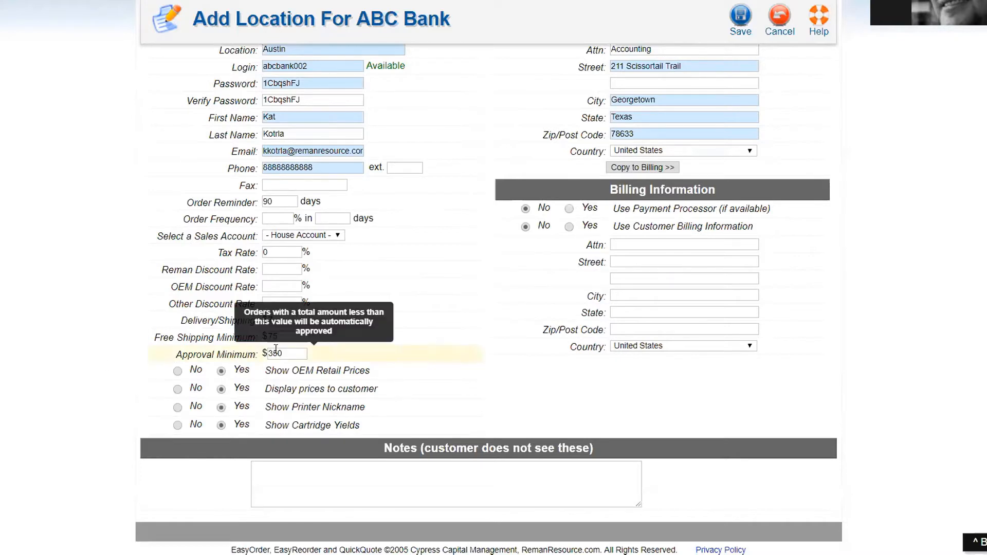
click(249, 357)
key(BackSpace)
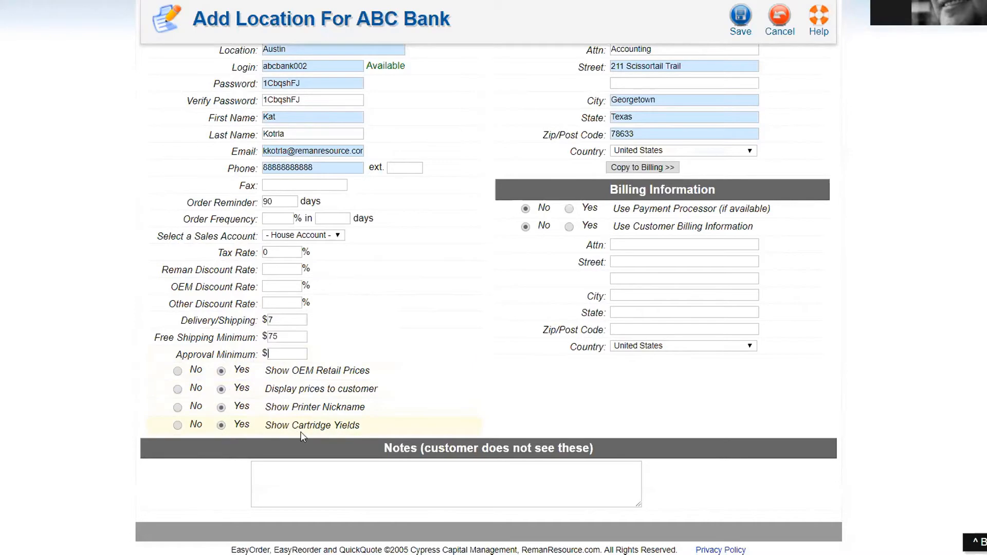
scroll(379, 425, up, 1)
scroll(379, 424, up, 3)
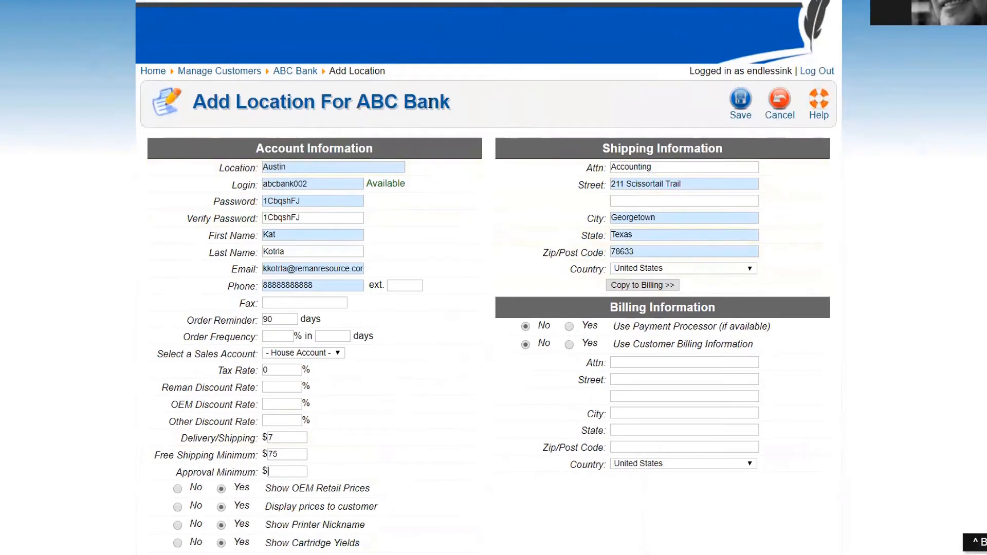
Step: Copy the shipping address to billing and set customer billing information and payment processor to Yes
click(642, 288)
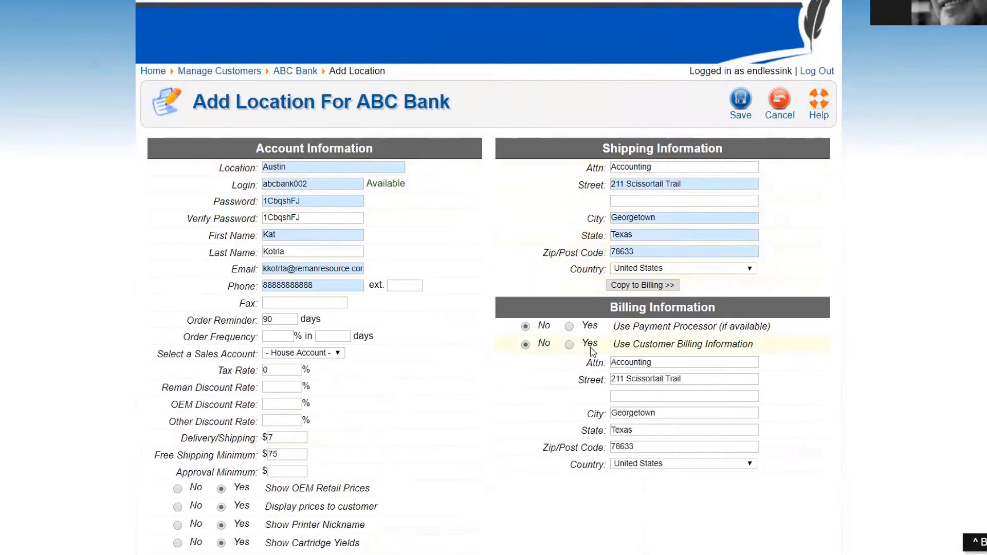
click(569, 345)
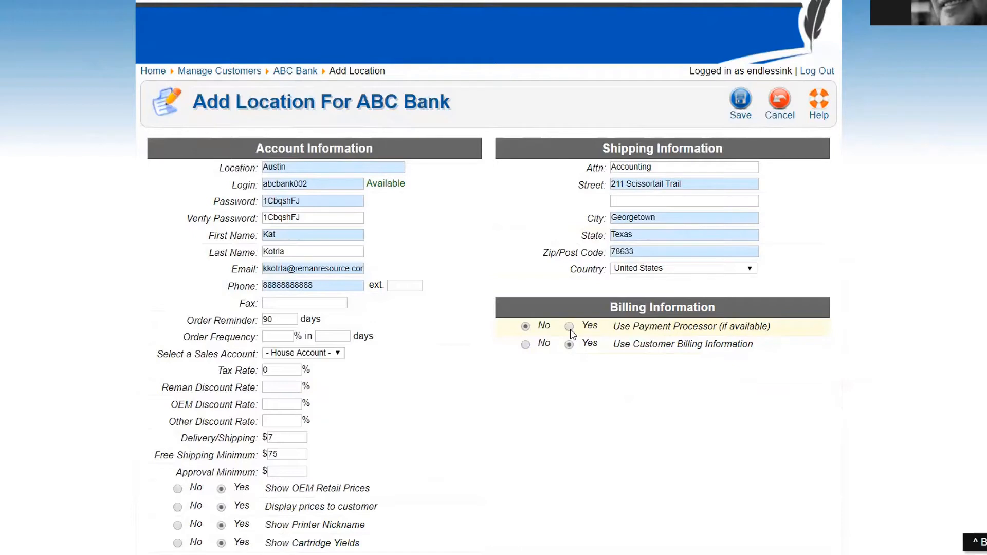
click(570, 329)
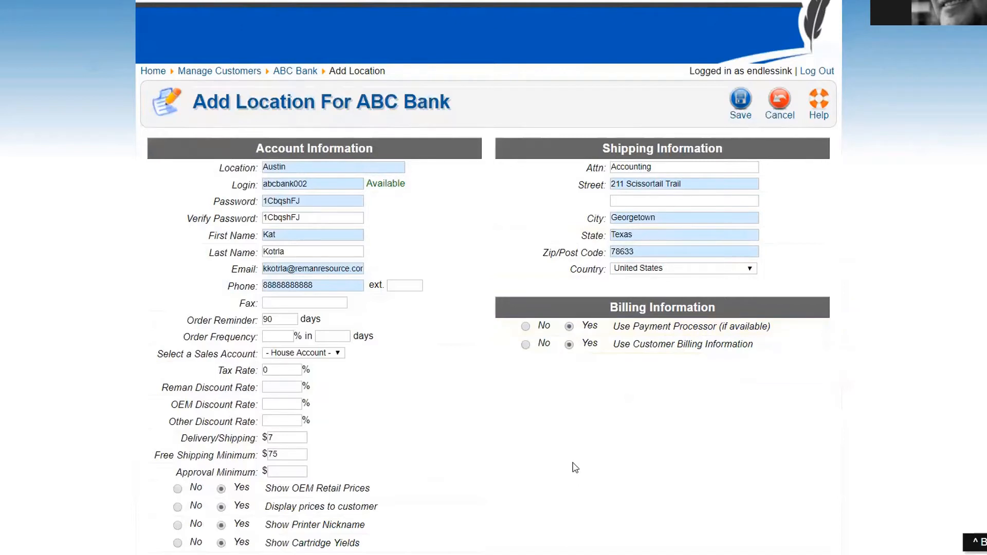
Step: Switch Use Payment Processor back to No
click(526, 327)
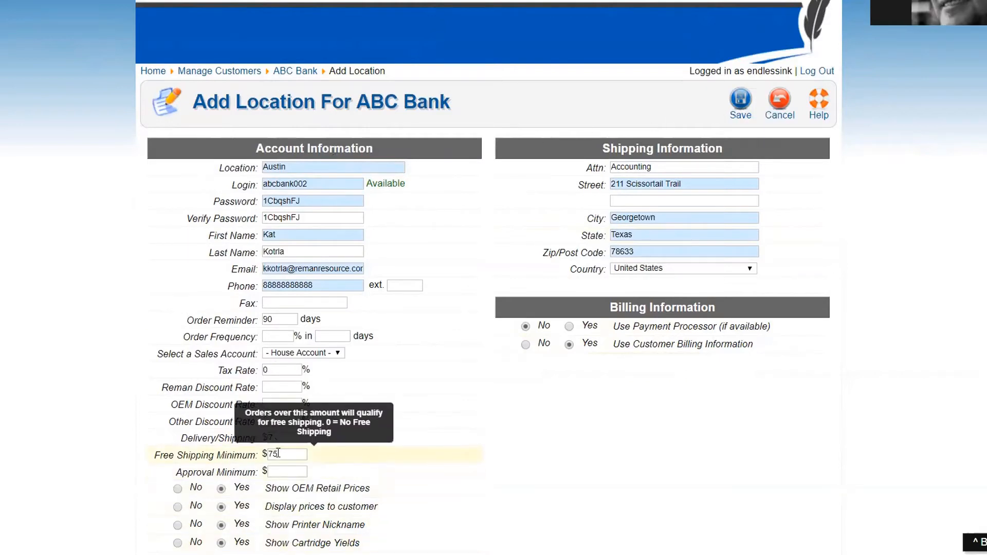
Step: Save the Austin location, bringing up its empty Modify Order Form page
click(741, 103)
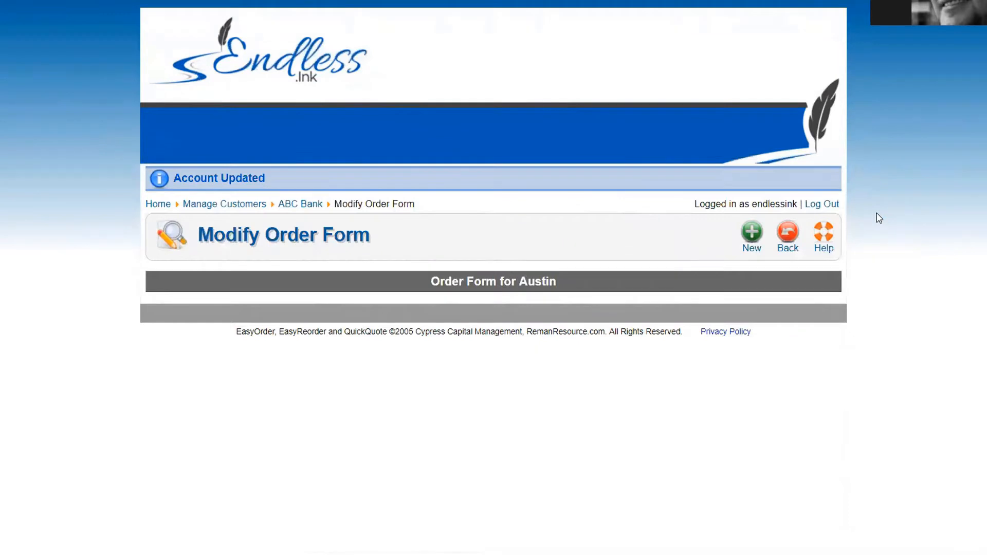
Step: Start a new order form item, bringing up the Find Product search
click(751, 239)
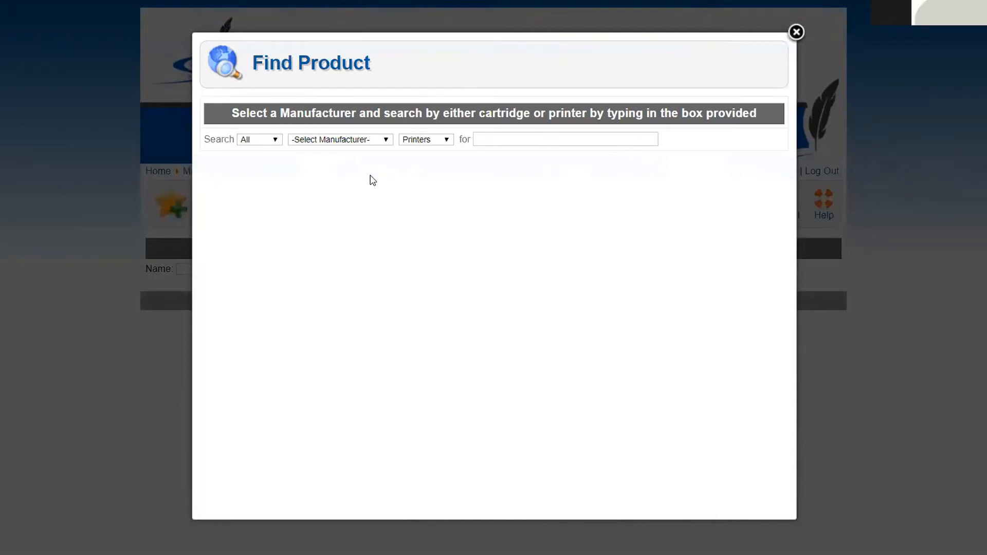
Step: Set the Find Product search type to Reman and the manufacturer to HP
click(263, 142)
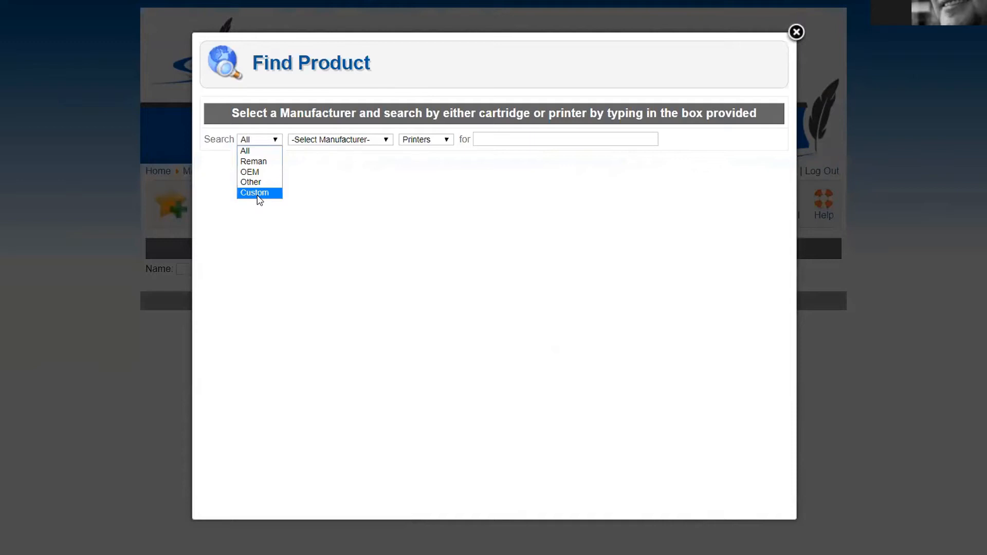
click(259, 163)
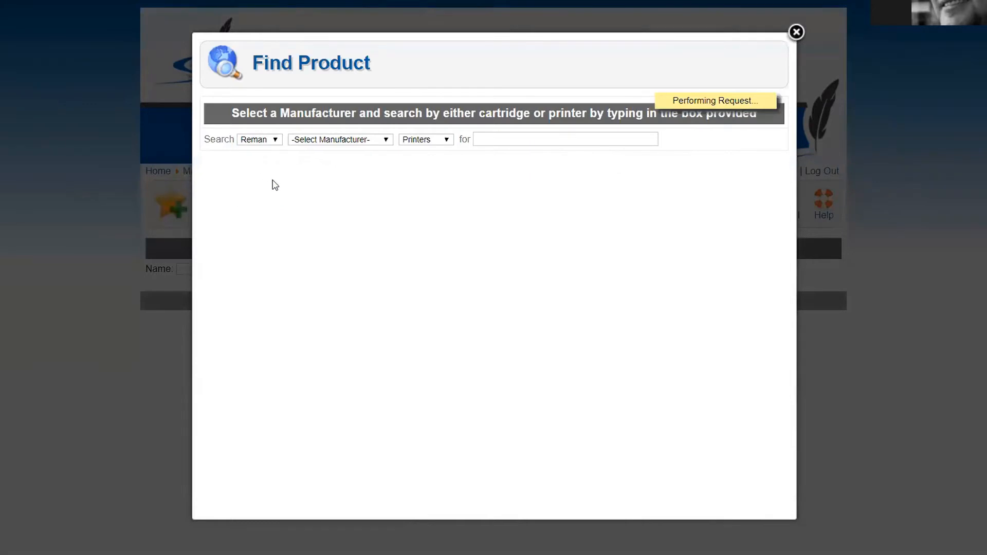
click(326, 142)
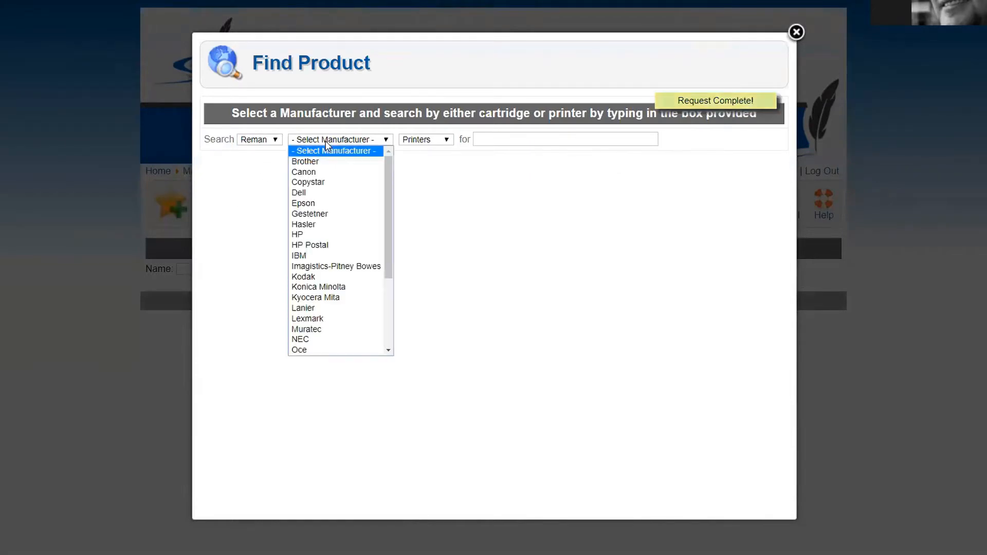
scroll(324, 161, down, 4)
scroll(323, 165, up, 4)
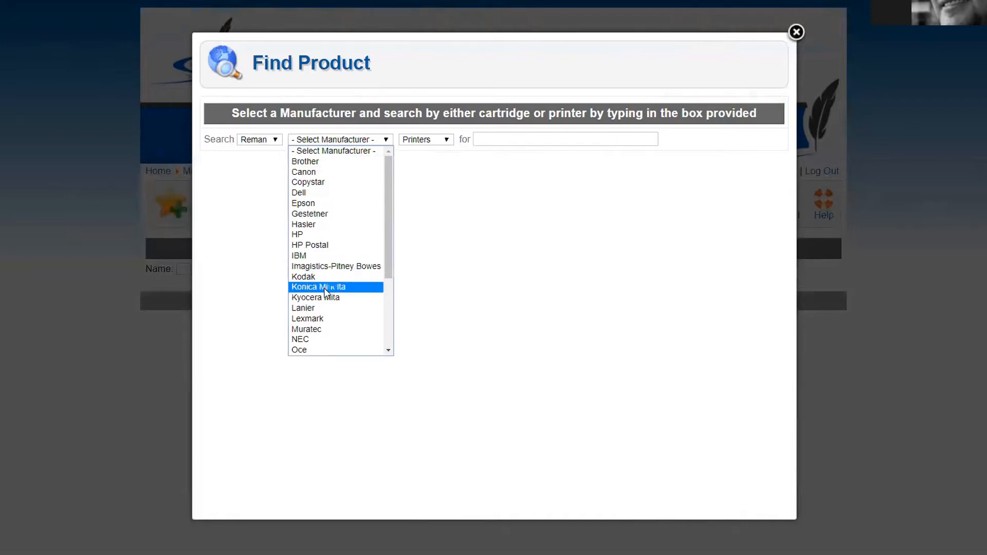
scroll(329, 280, down, 3)
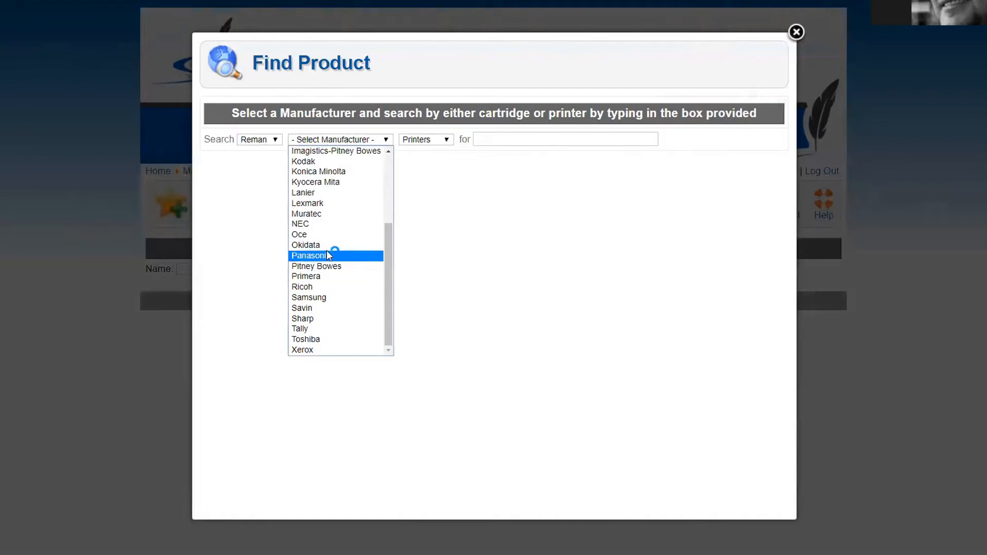
scroll(326, 252, up, 3)
click(316, 234)
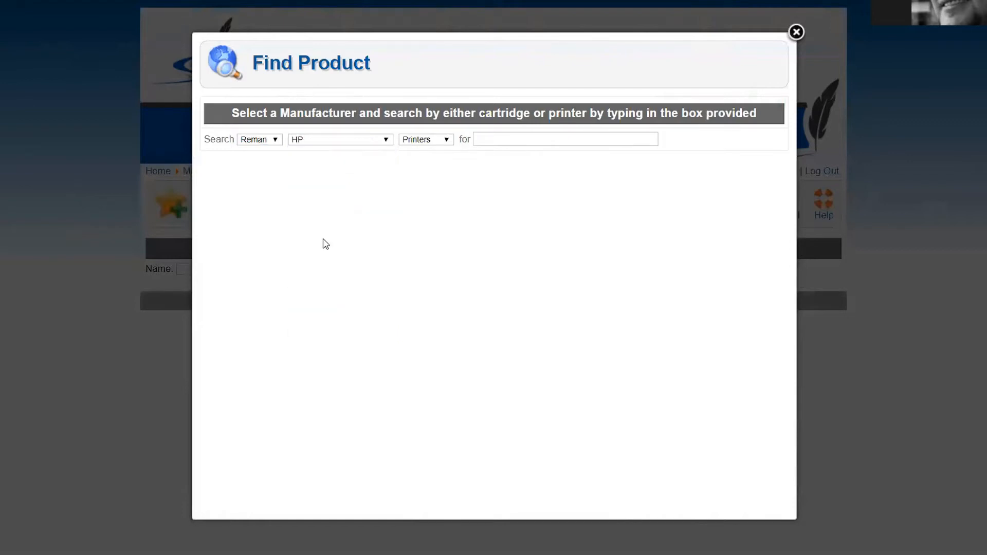
Step: Search printers for '2600' and choose the HP Color LaserJet 2600 from the suggestions
click(420, 142)
click(415, 150)
text(2600)
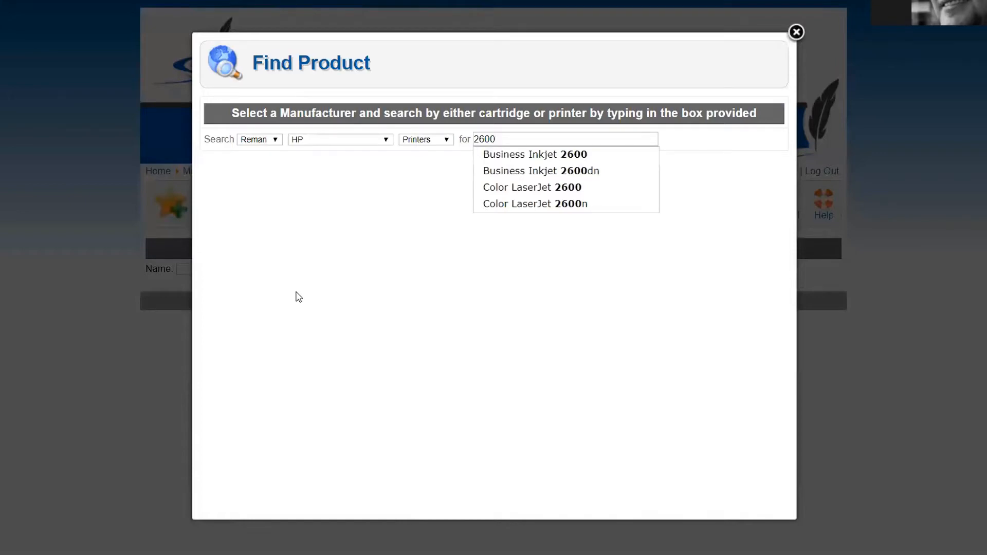
click(514, 188)
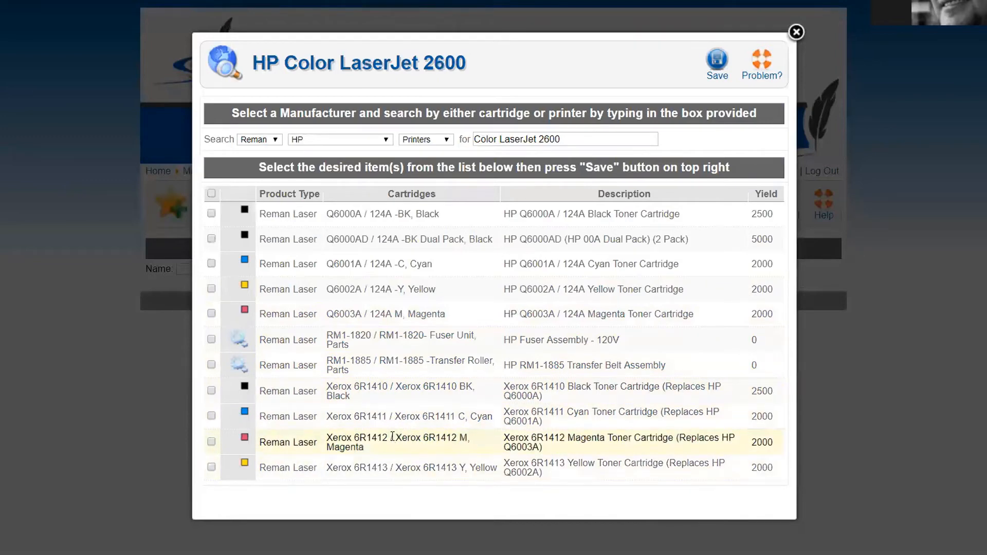
Step: Select the Q6000A, Q6001A, Q6002A and Q6003A 124A toners and save them to the item
click(212, 214)
click(212, 264)
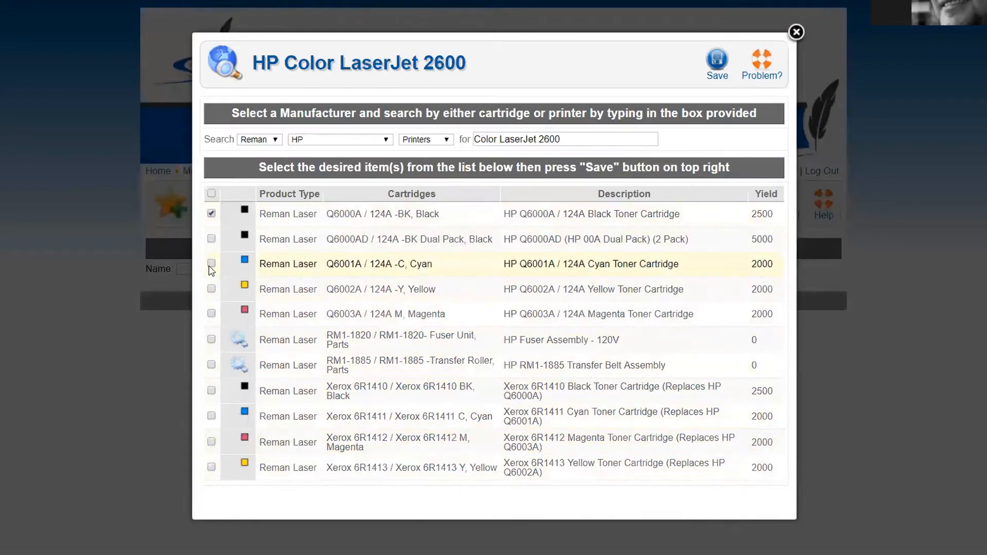
click(211, 289)
click(212, 314)
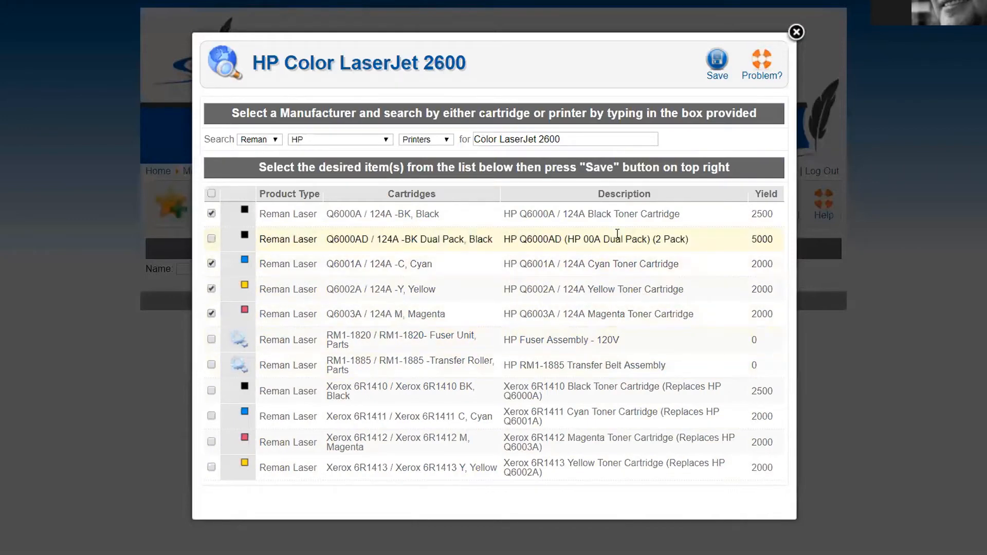
click(720, 64)
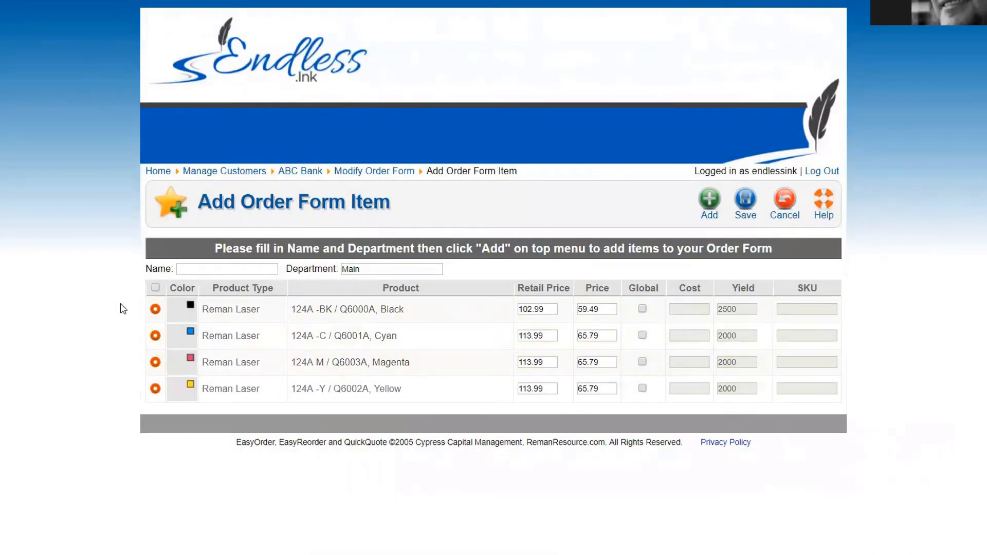
Step: Give the printer a colour-laser nickname naming its user, and change its department from Main to Sales
click(199, 270)
text(Sue)
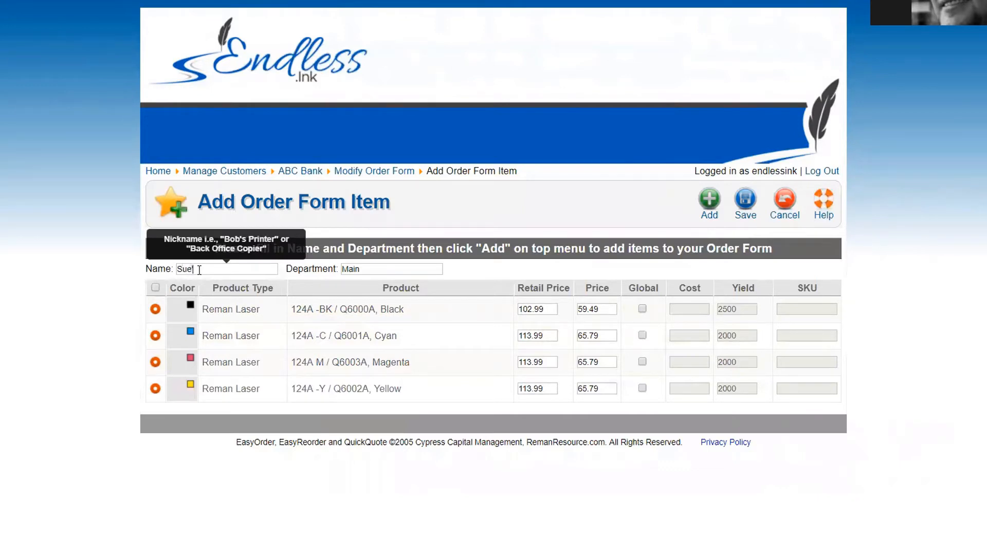
text('s Color Laser)
key(Tab)
text(Sales)
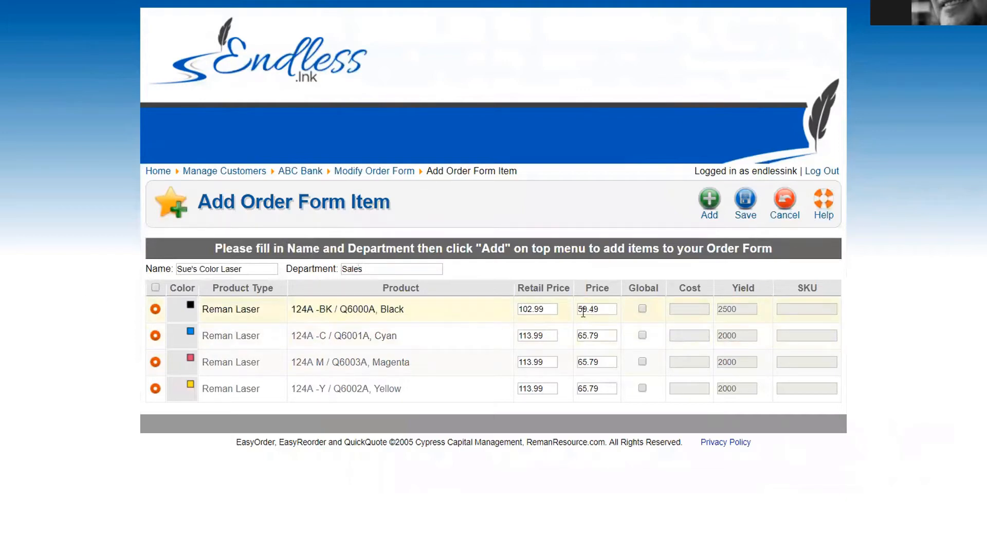
double_click(545, 307)
key(Tab)
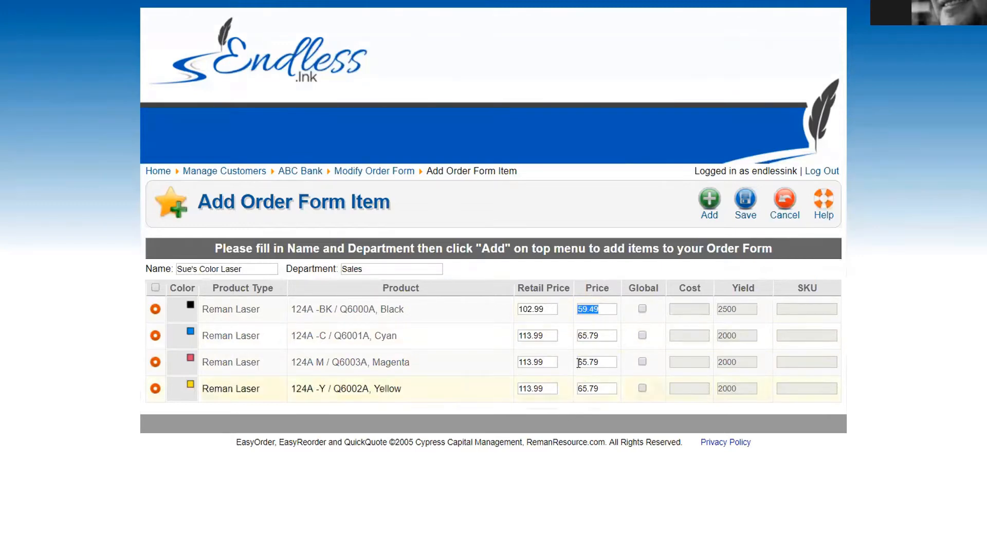
drag(545, 310, 503, 315)
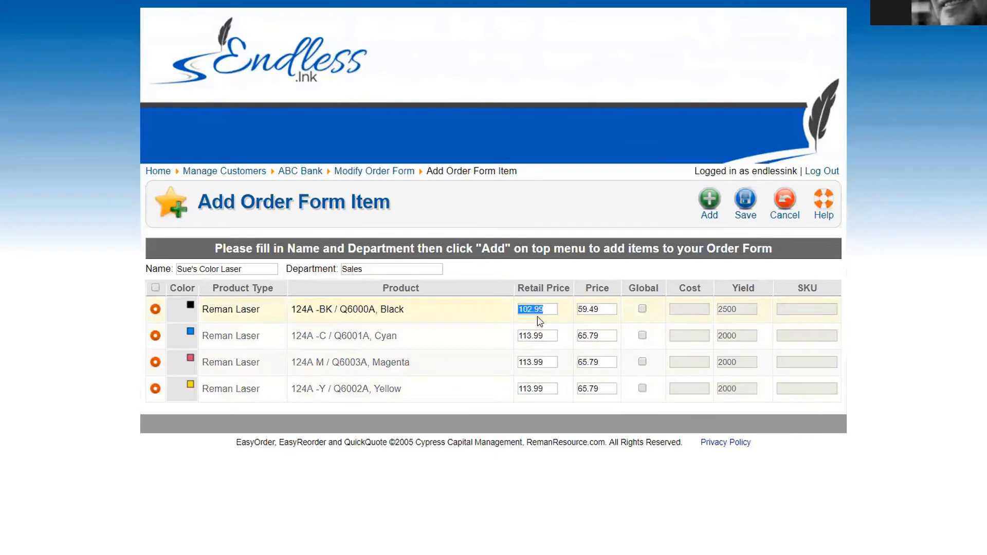
drag(604, 310, 566, 315)
drag(552, 309, 487, 312)
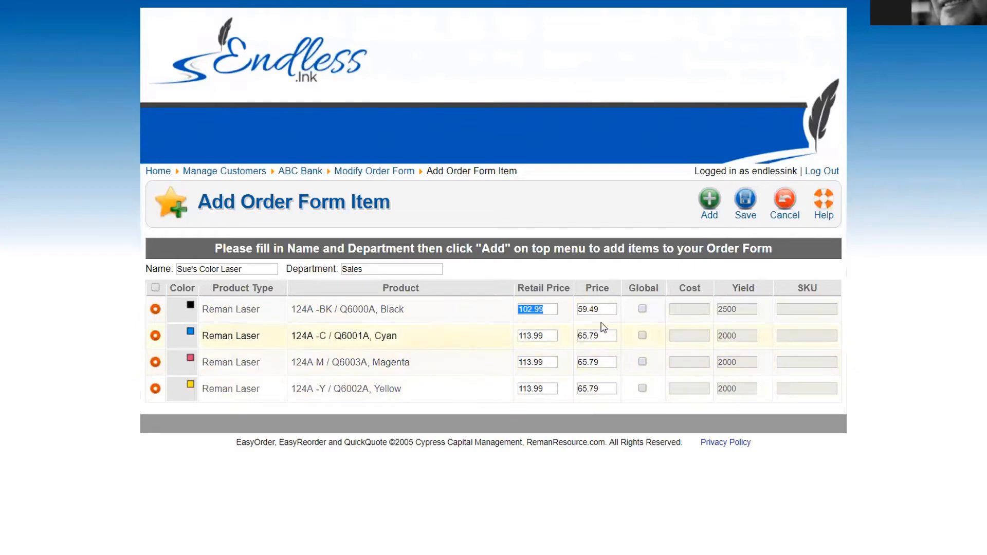
drag(602, 307, 566, 310)
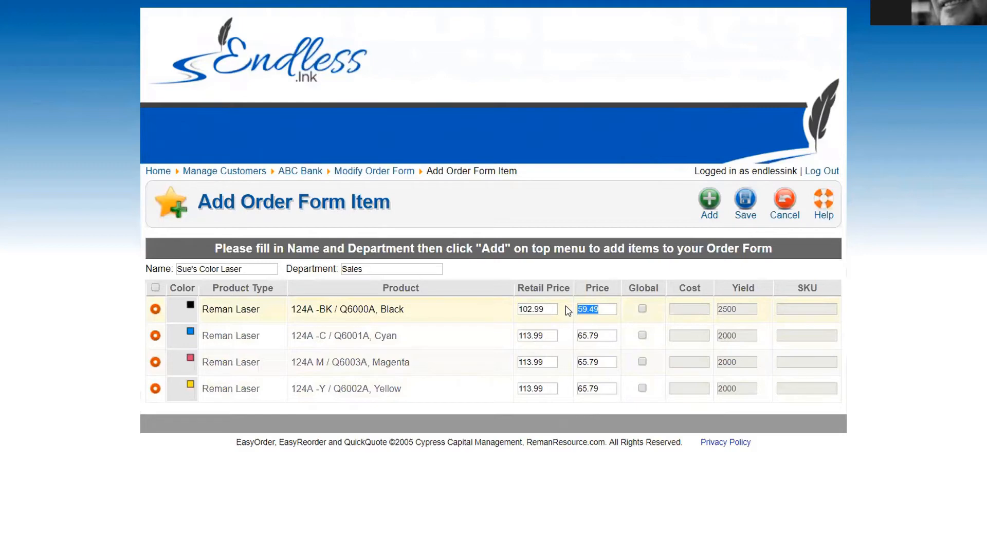
Step: Set the Black toner price to 60.00 and the Cyan toner price to 66.00
click(605, 308)
key(ctrl+a)
text(60.00)
click(605, 335)
key(ctrl+a)
text(66)
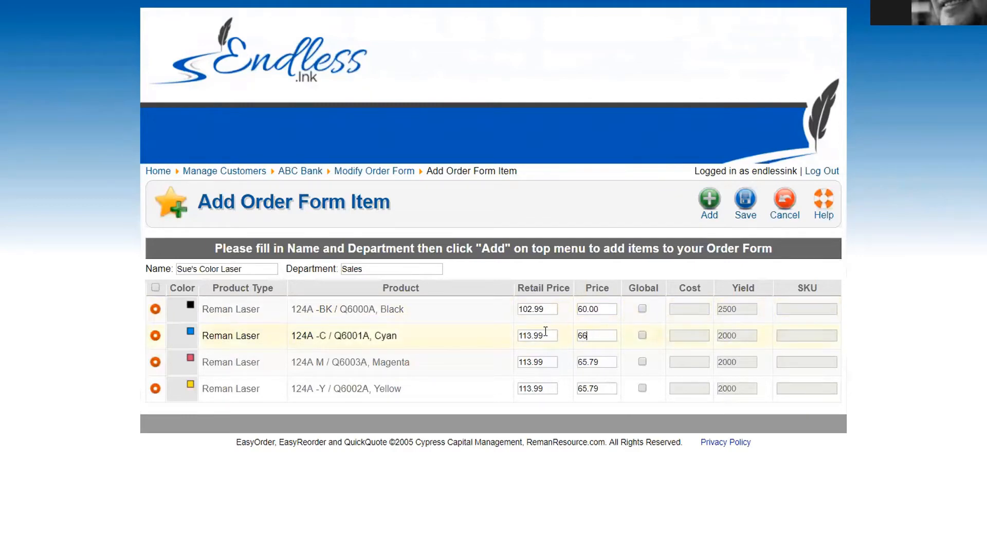
text(.00)
key(ctrl+a)
Step: Set the Magenta and Yellow toner prices to 66.00 each
click(607, 362)
key(ctrl+a)
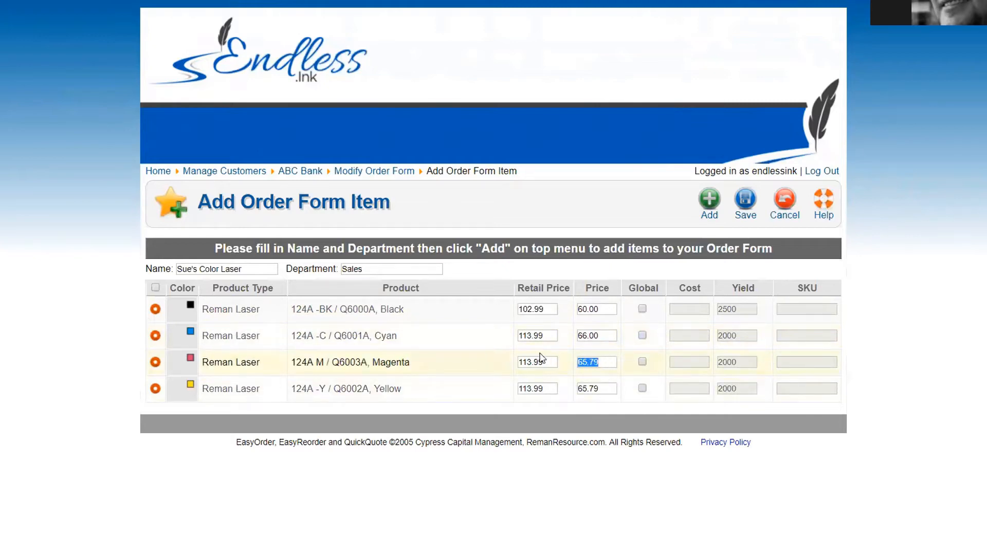
text(66.00)
click(614, 391)
key(ctrl+a)
text(66.00)
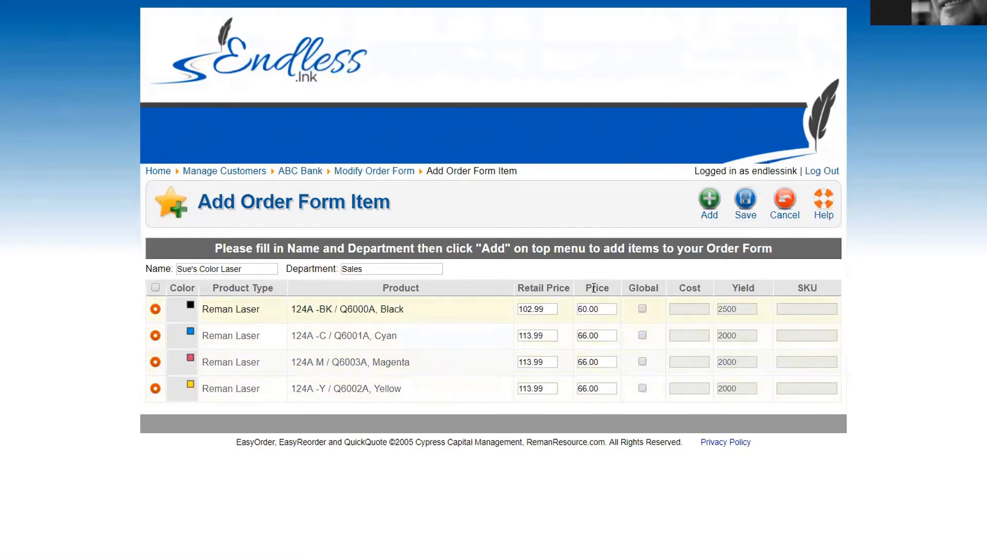
Step: Tick Global on the Black, Cyan, Magenta and Yellow toner rows
click(642, 309)
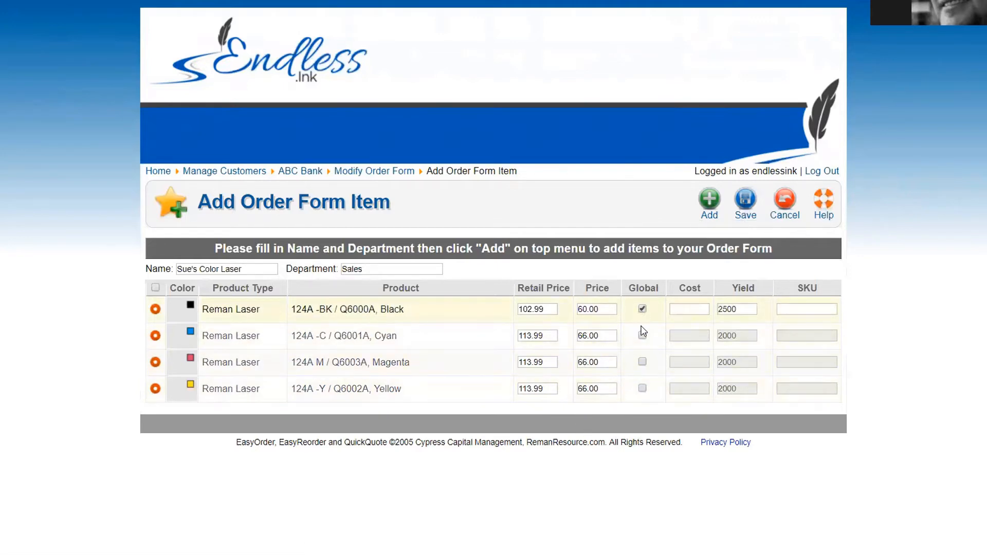
click(642, 335)
click(642, 362)
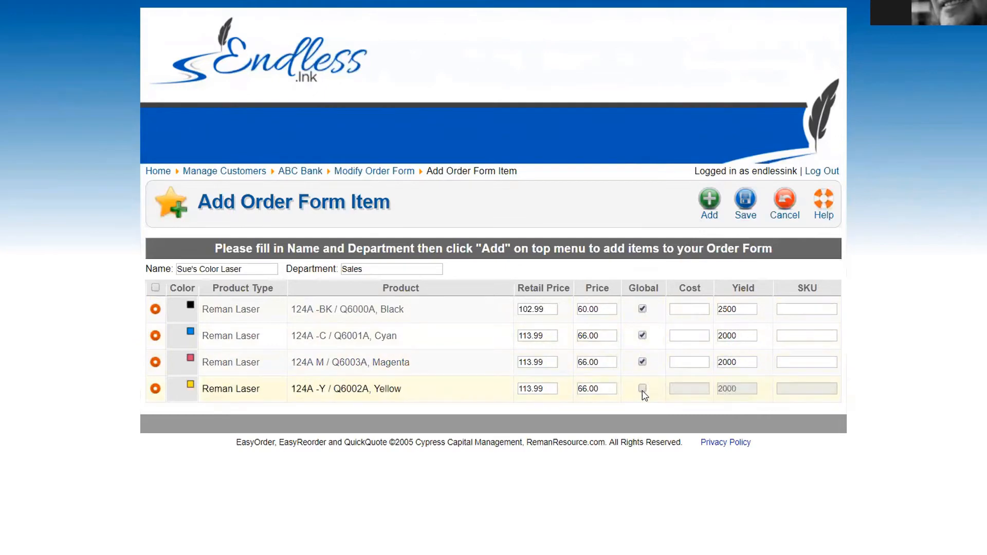
click(642, 388)
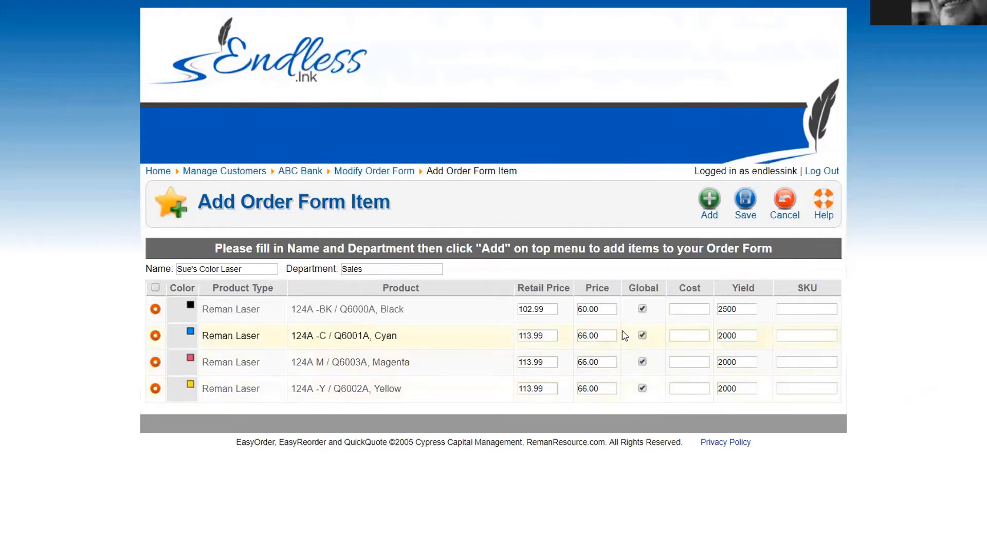
drag(602, 309, 560, 312)
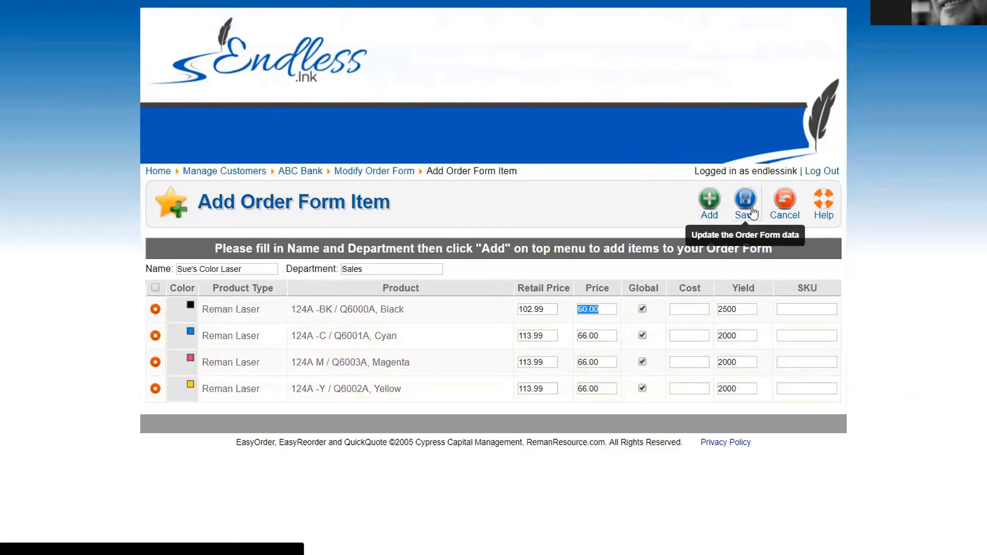
Step: Toggle Global on the Black toner off and on, then type and erase sample SKU CLO651651
click(643, 309)
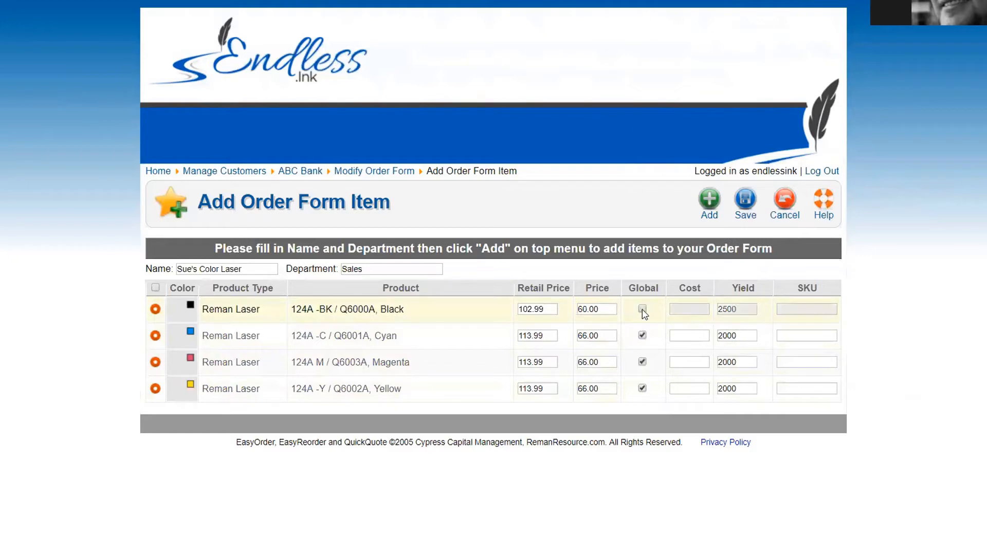
click(643, 309)
click(681, 308)
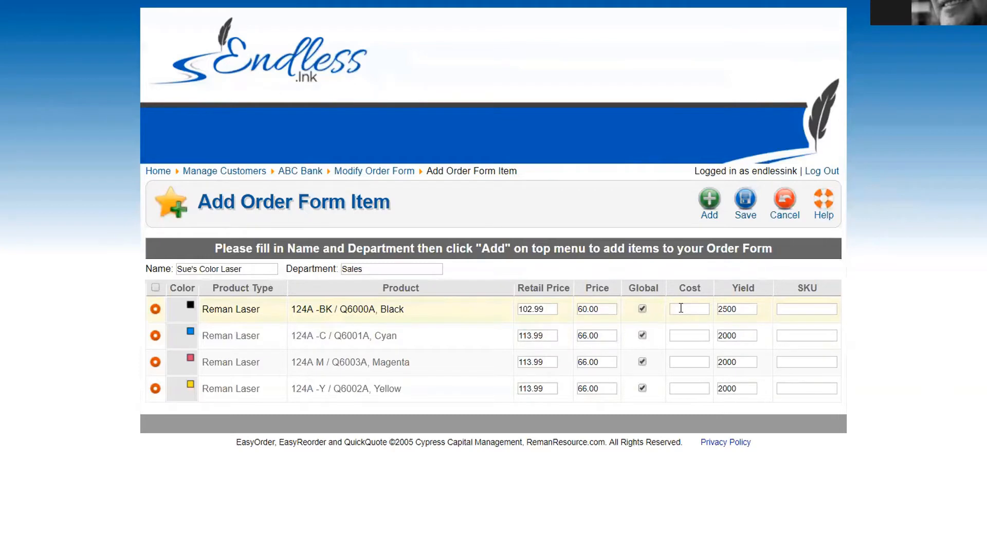
click(759, 359)
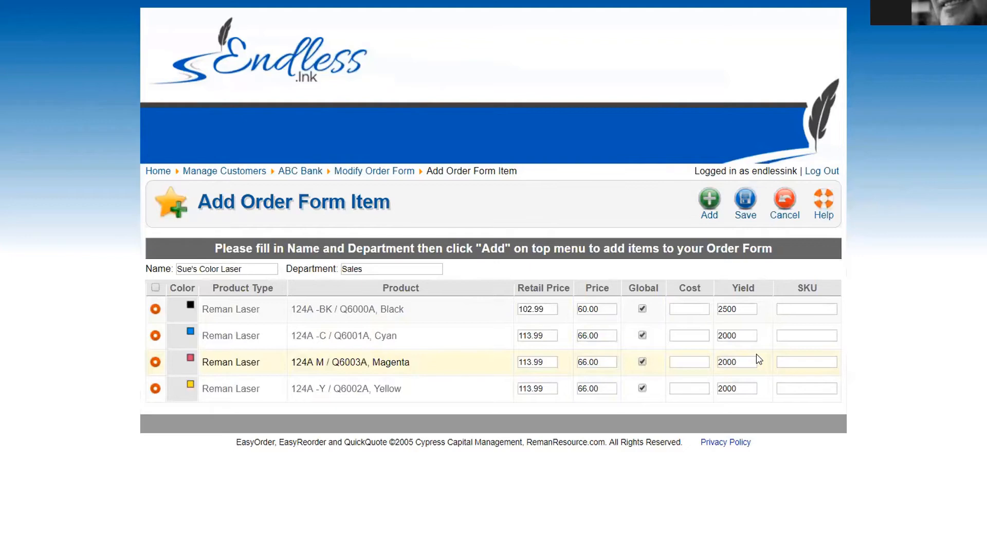
text(CLO651651)
key(BackSpace)
key(BackSpace)
key(BackSpace)
key(BackSpace)
key(BackSpace)
key(BackSpace)
key(BackSpace)
key(BackSpace)
key(BackSpace)
Step: Untick Global on the Black, Cyan, Magenta and Yellow toner rows
click(642, 309)
click(642, 335)
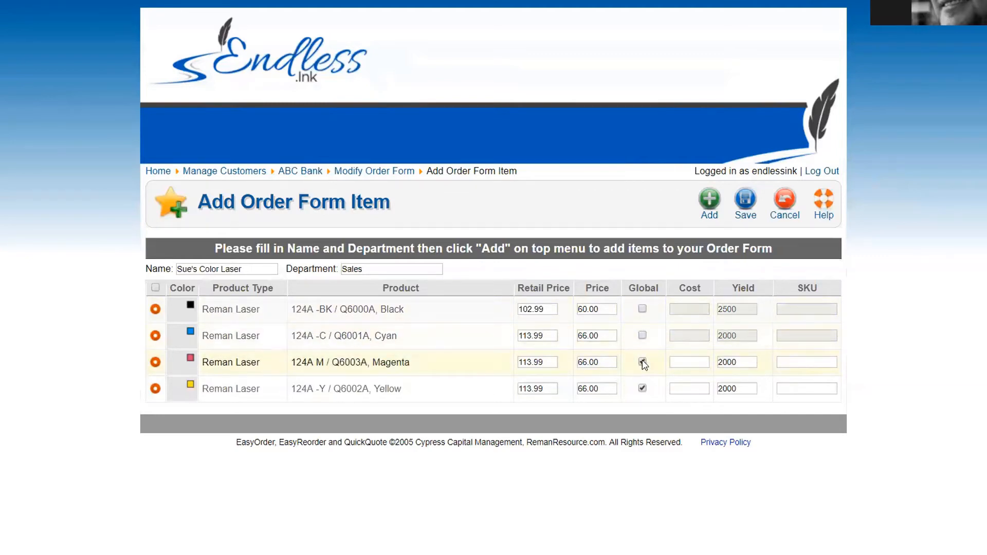
click(642, 362)
click(642, 388)
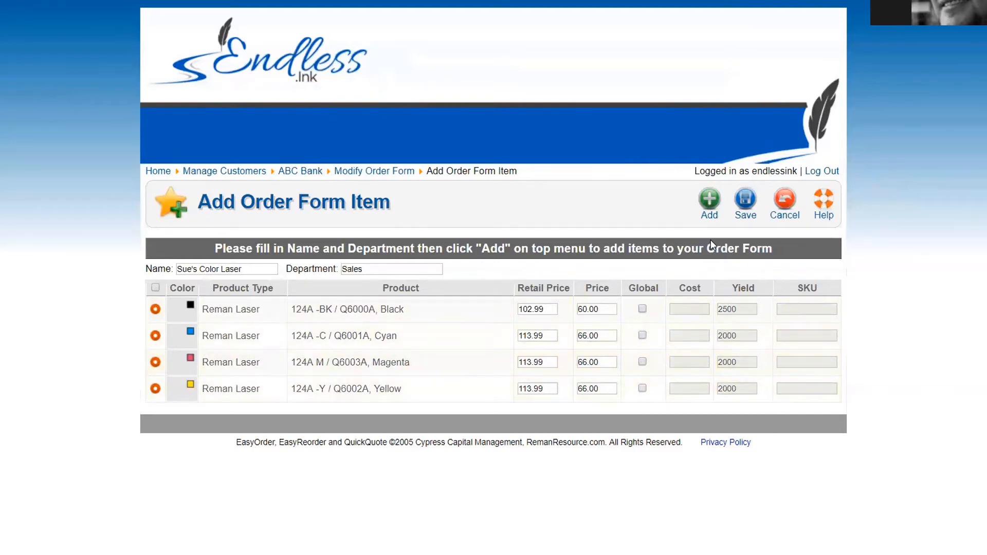
Step: Save the repriced toner item to the order form and start a new item
click(745, 201)
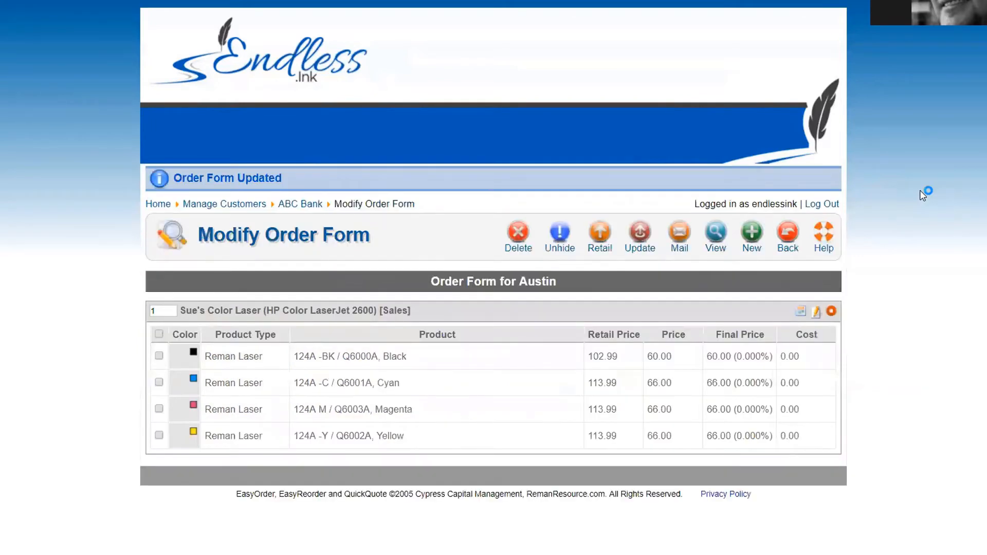
click(745, 239)
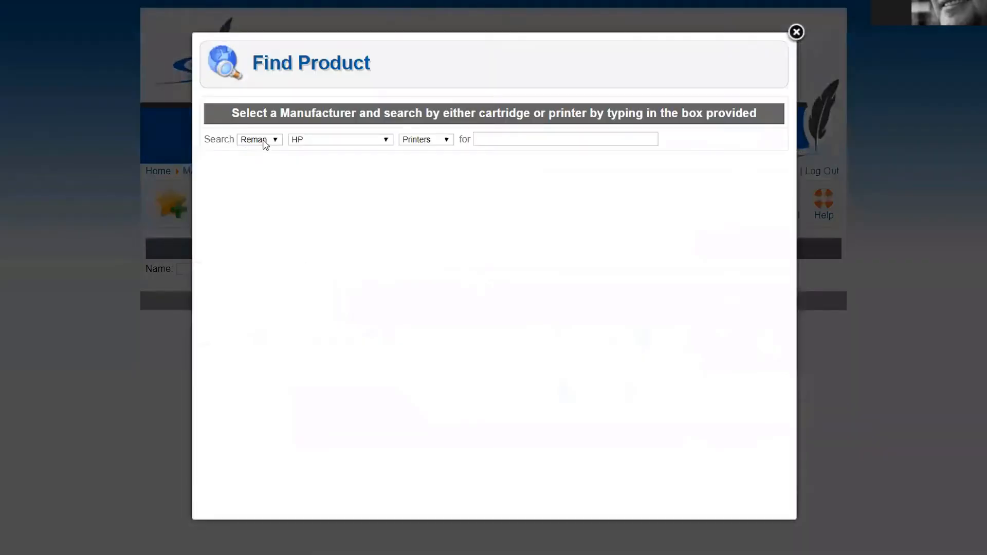
Step: Search 8600, choose the HP Officejet Pro 8600, and add its four chipped 950XL/951XL cartridges
click(504, 139)
text(8600)
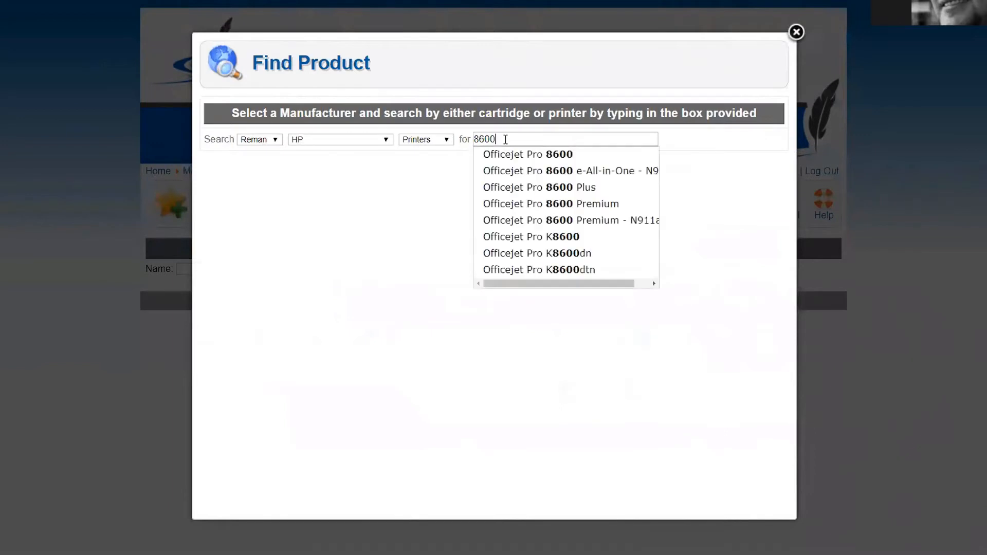
click(506, 154)
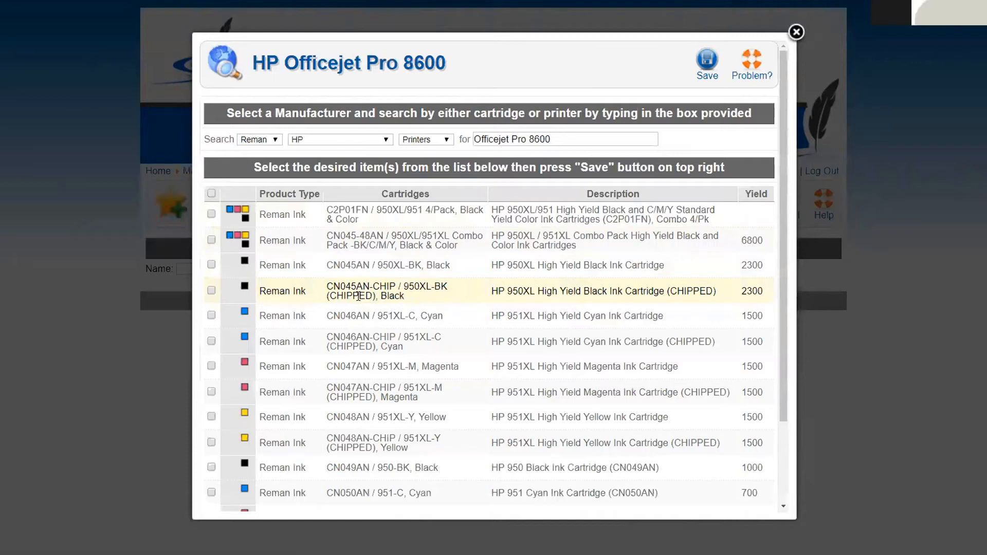
click(211, 291)
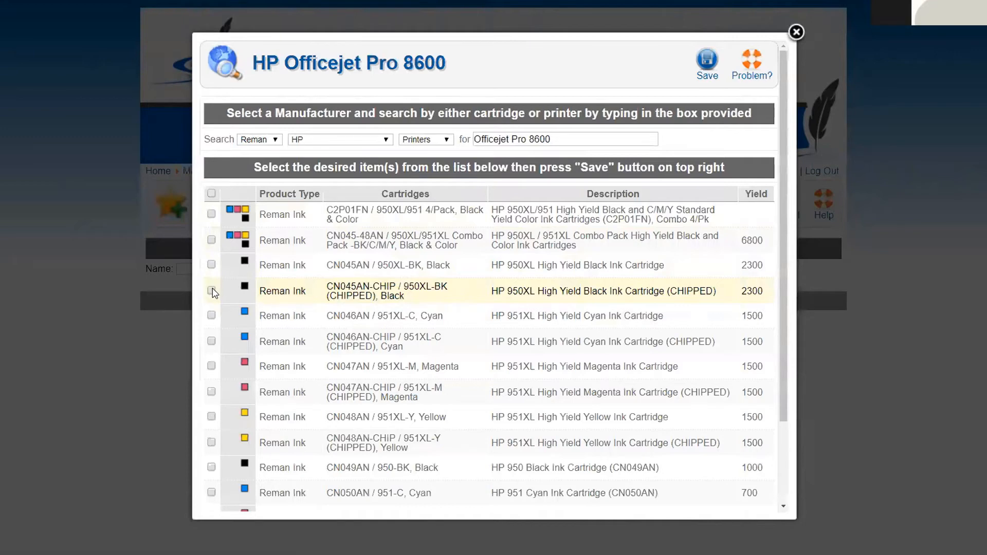
click(211, 342)
click(212, 392)
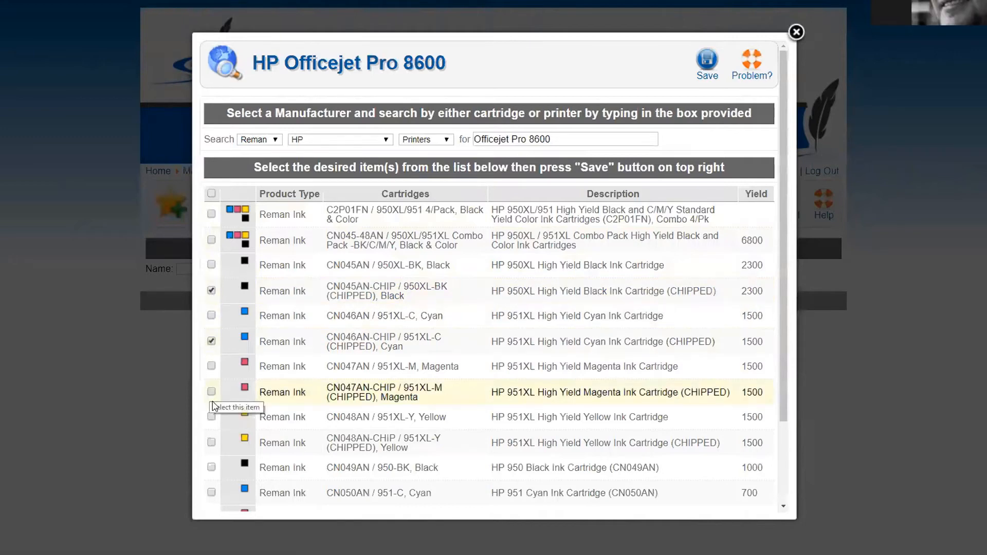
click(211, 443)
click(707, 61)
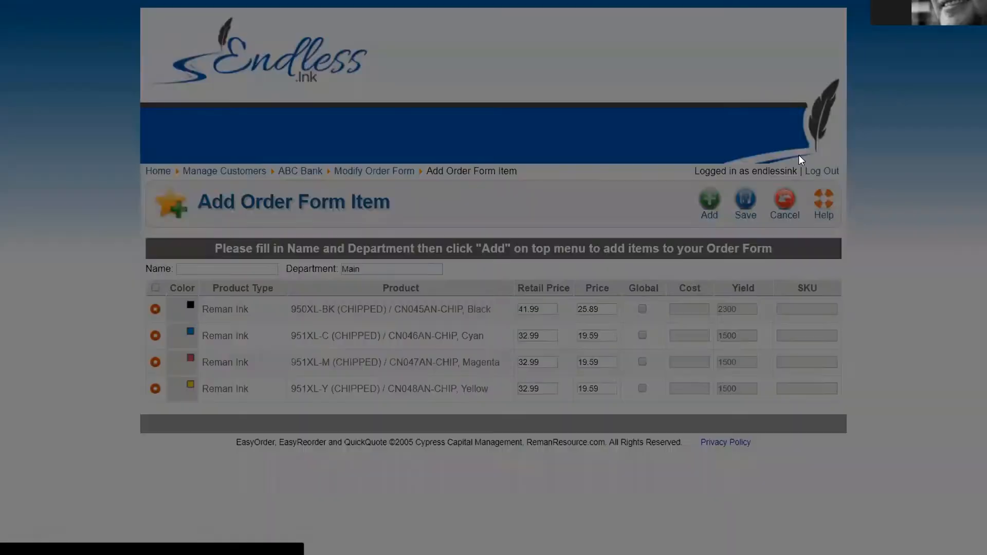
Step: Nickname the new item 'Color Copier', leave its department as Main, and save it
click(187, 265)
text(C)
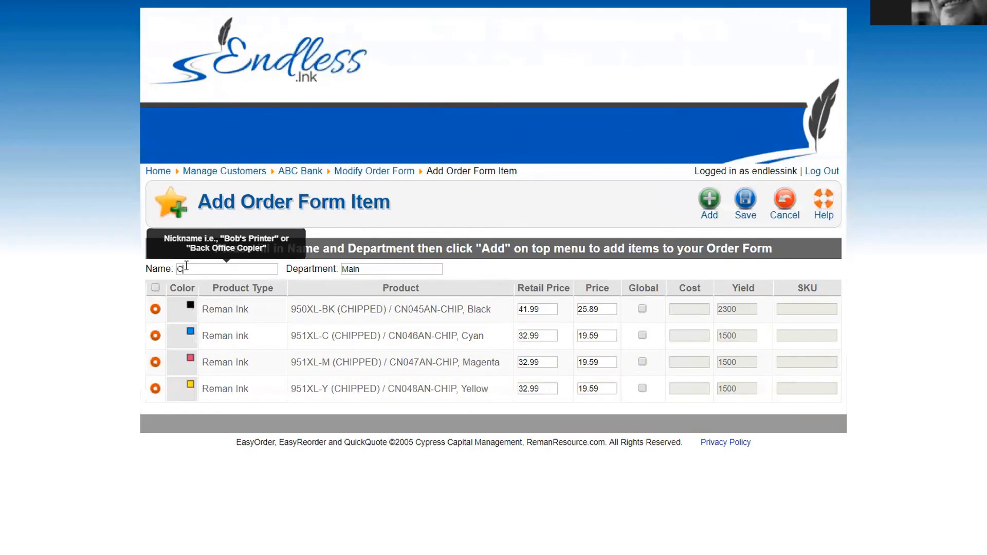
text(olor Copier)
key(Tab)
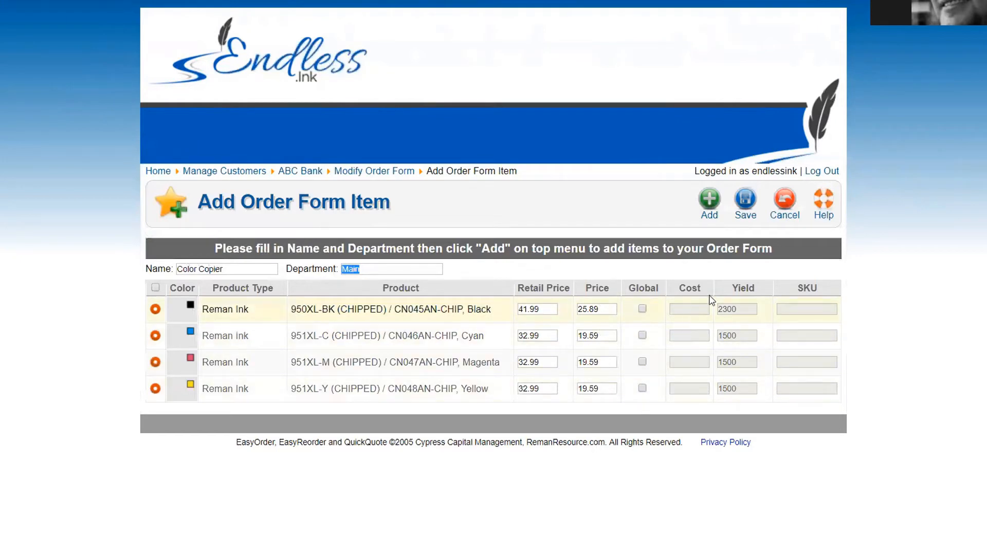
click(745, 200)
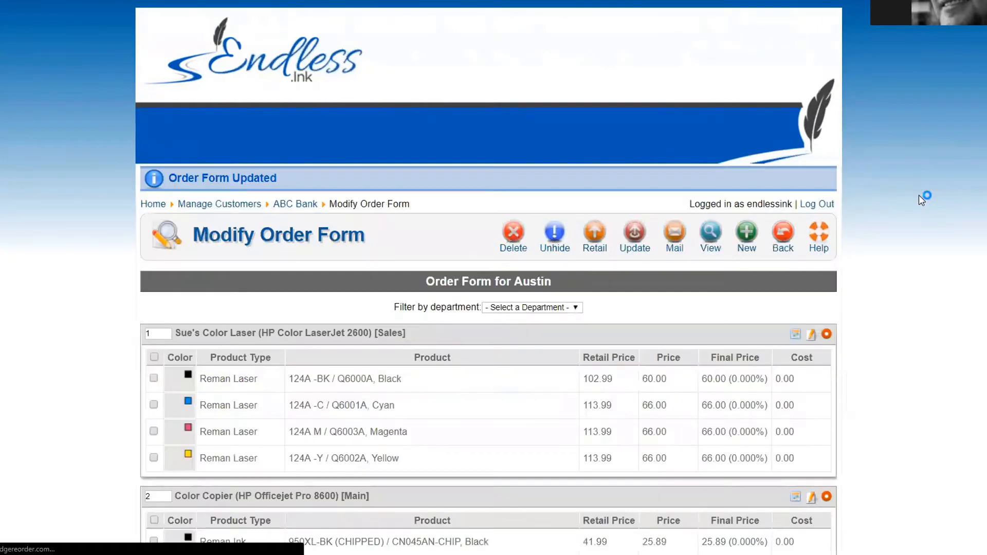
scroll(133, 216, down, 2)
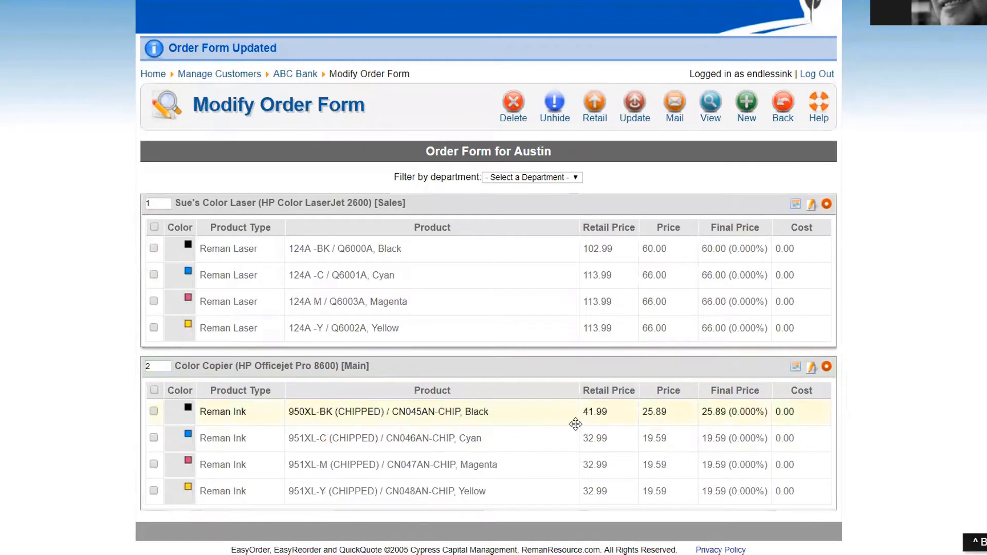
Step: Move the Color Copier (HP Officejet Pro 8600) block above the colour-laser printer block
drag(480, 365, 436, 326)
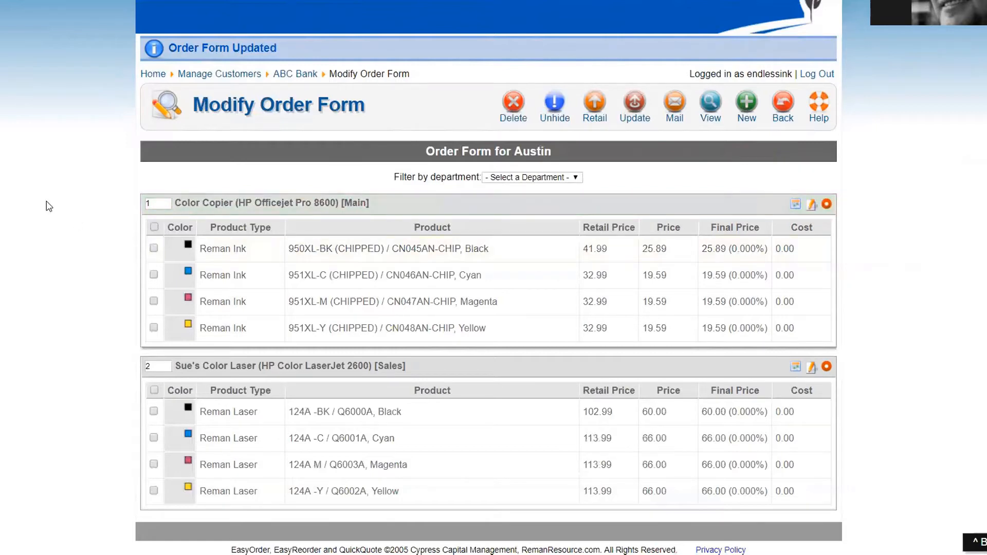
scroll(47, 201, up, 3)
scroll(47, 202, down, 3)
Step: Send ABC Bank's welcome email and switch to the received welcome message
click(672, 105)
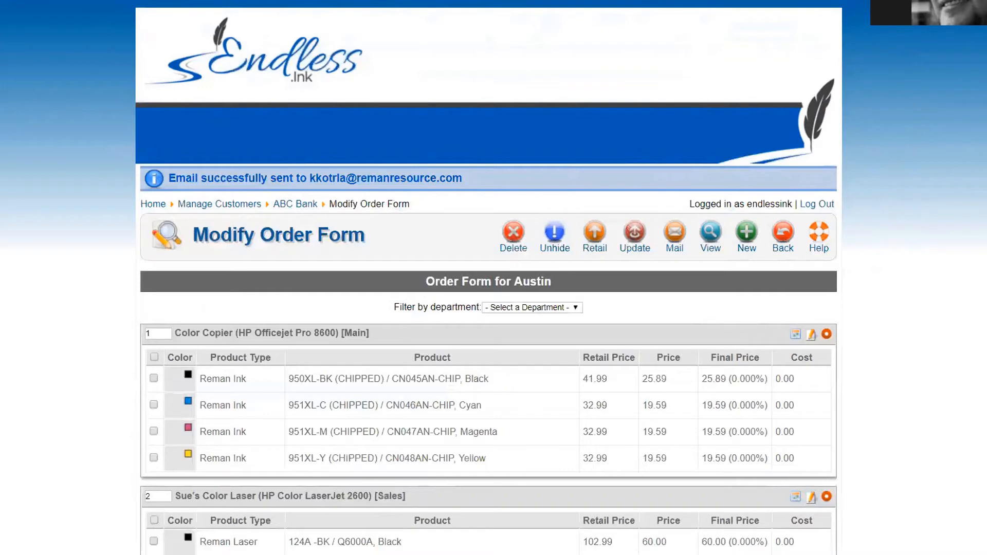
key(alt+Tab)
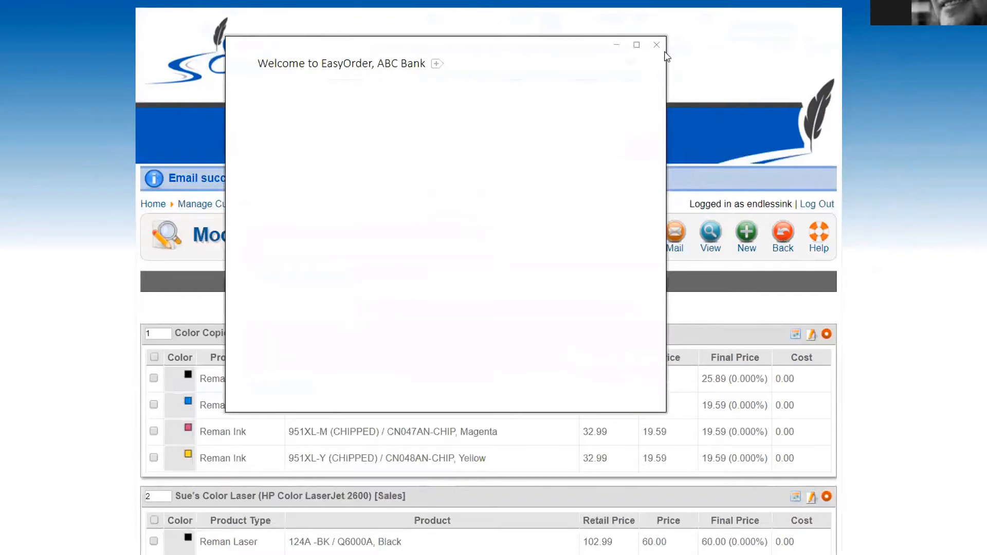
Step: Close the blank email window and follow the 'How to easily order from us' video link
click(657, 44)
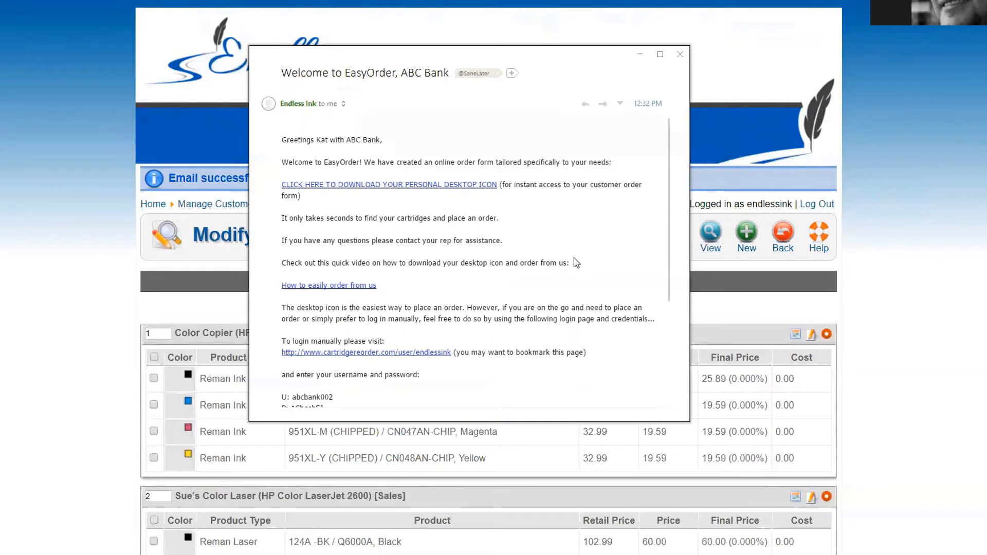
click(348, 287)
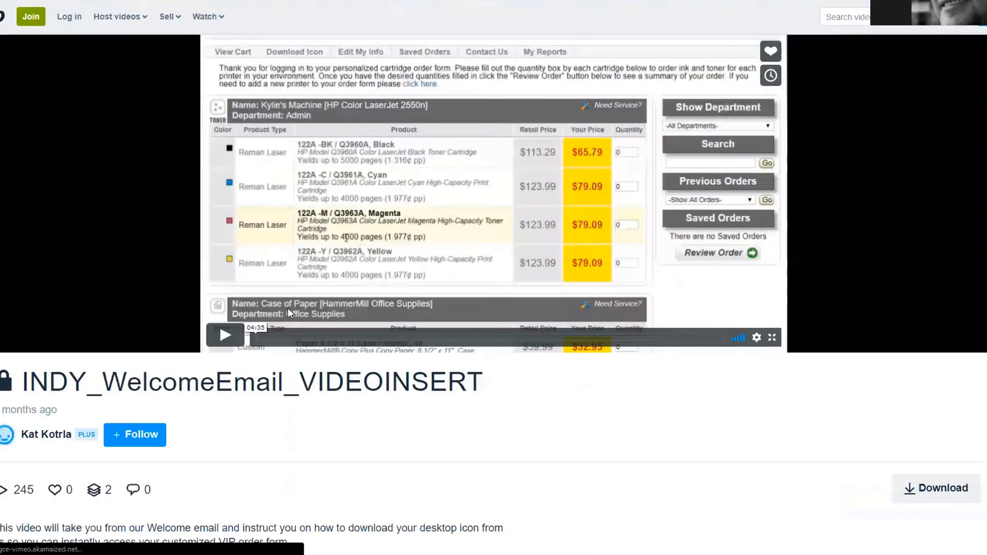
Step: Play the INDY_WelcomeEmail_VIDEOINSERT video, skipping past the desktop icon and security warning parts to the order review
click(226, 336)
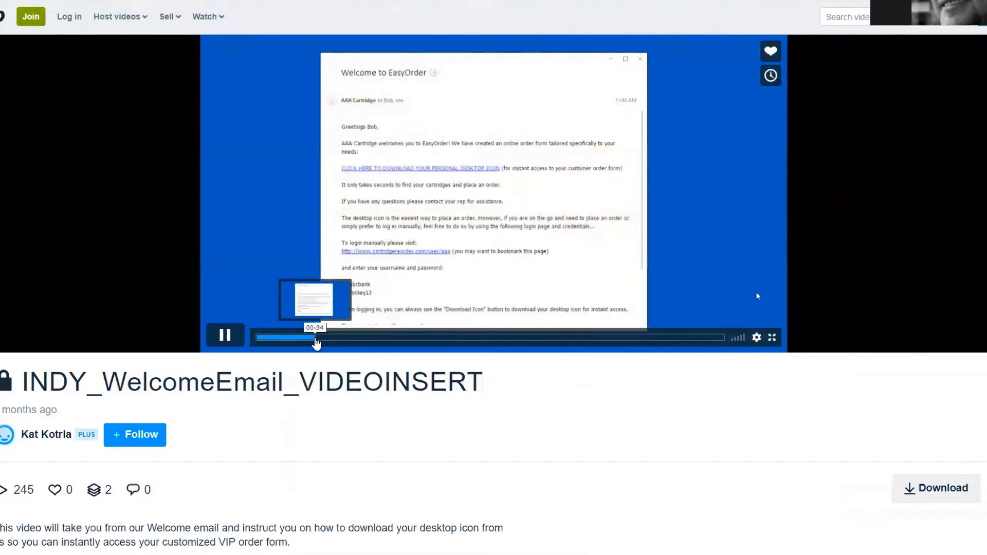
click(374, 338)
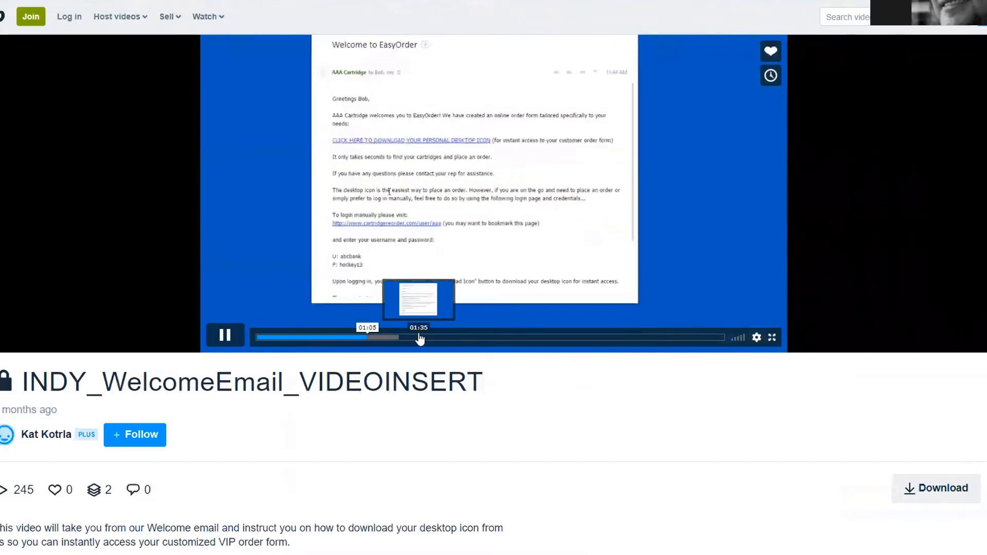
click(455, 338)
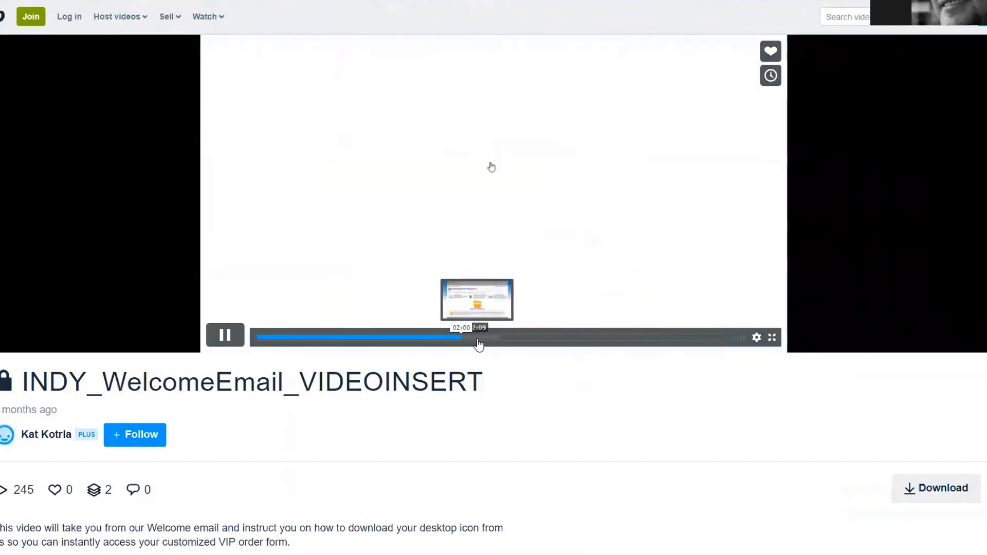
click(482, 338)
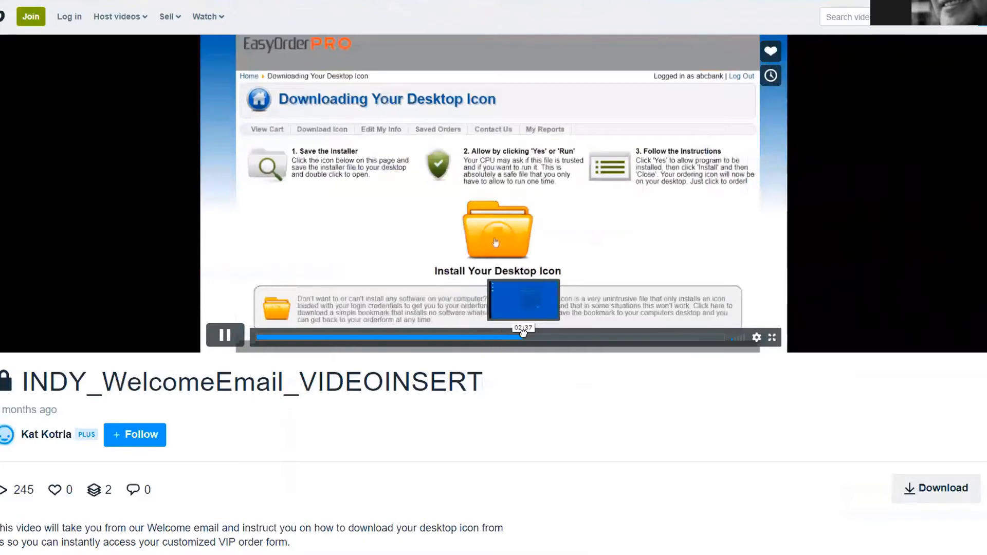
click(525, 338)
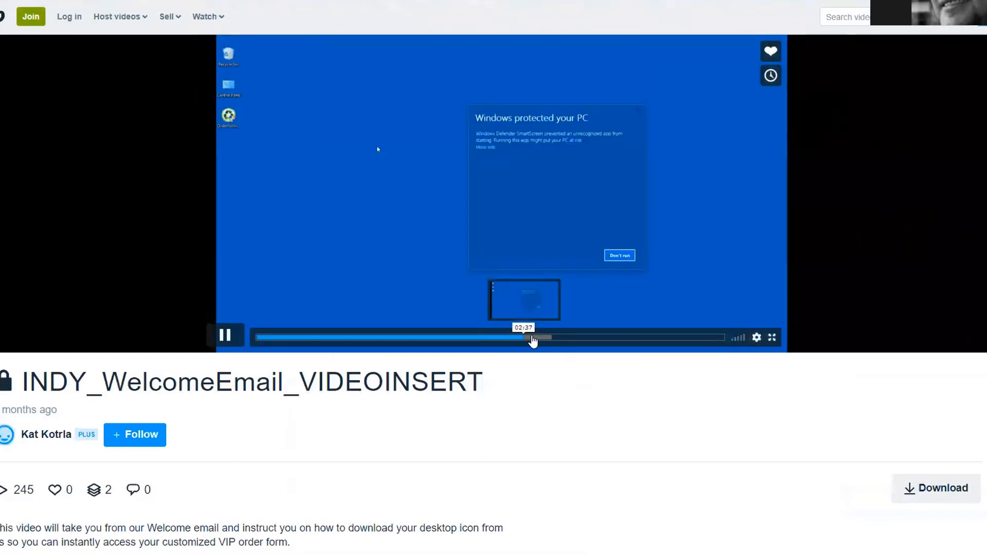
click(565, 338)
click(601, 335)
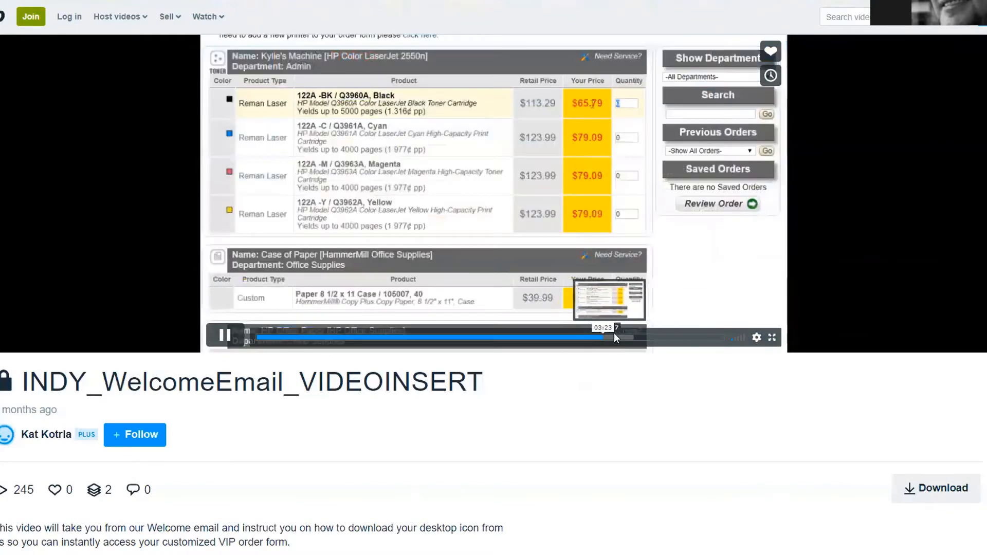
click(650, 338)
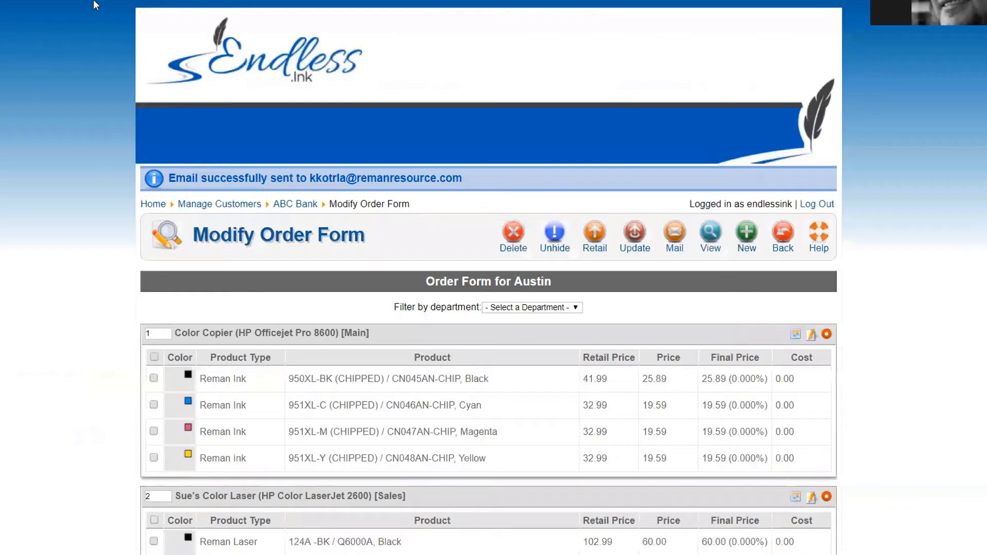
Step: Review the ABC Bank welcome email's manual login address, username and password
click(121, 29)
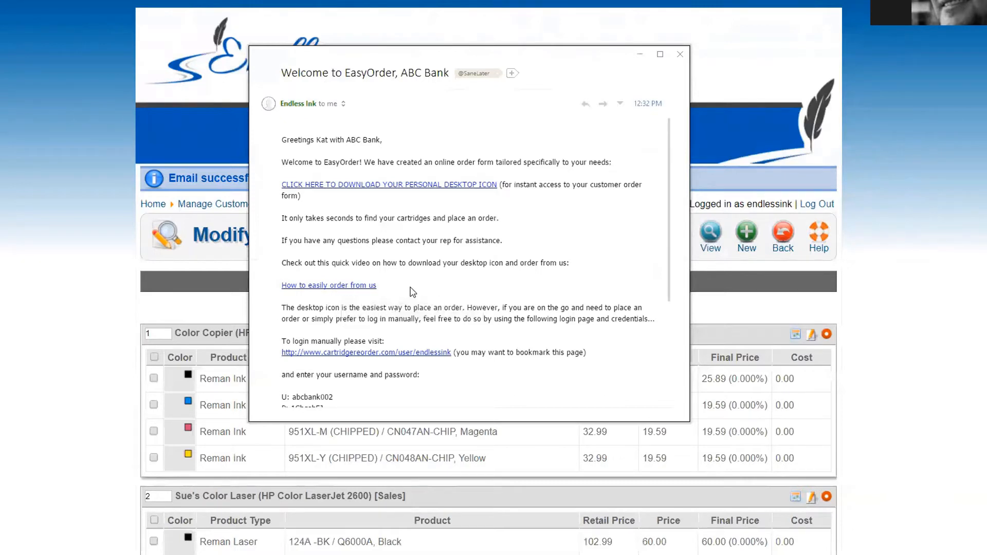
scroll(413, 292, down, 3)
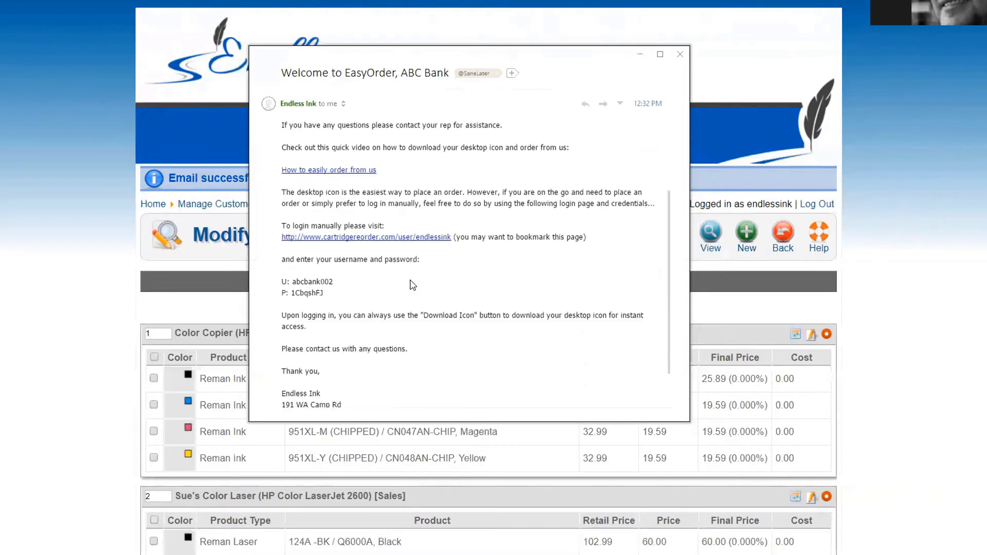
drag(329, 291, 273, 223)
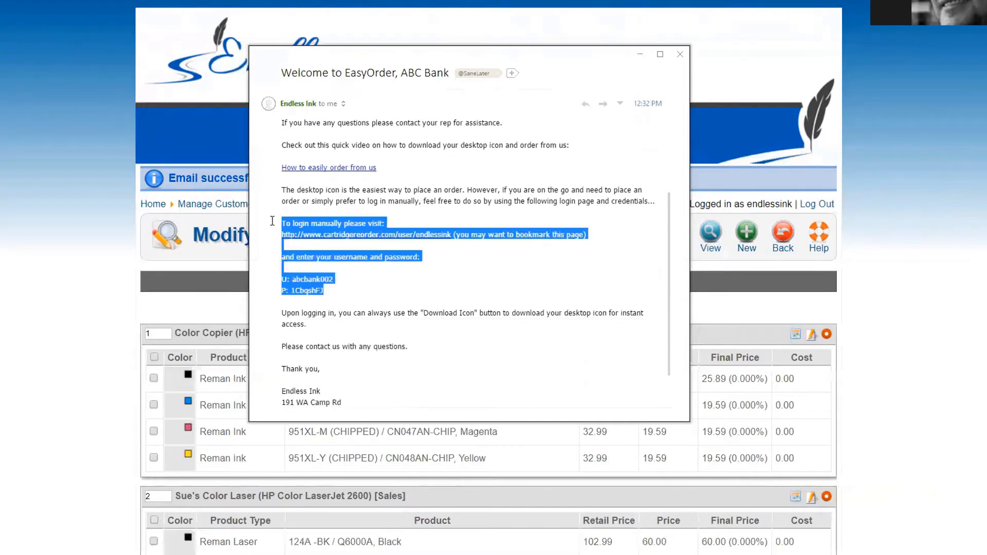
click(370, 301)
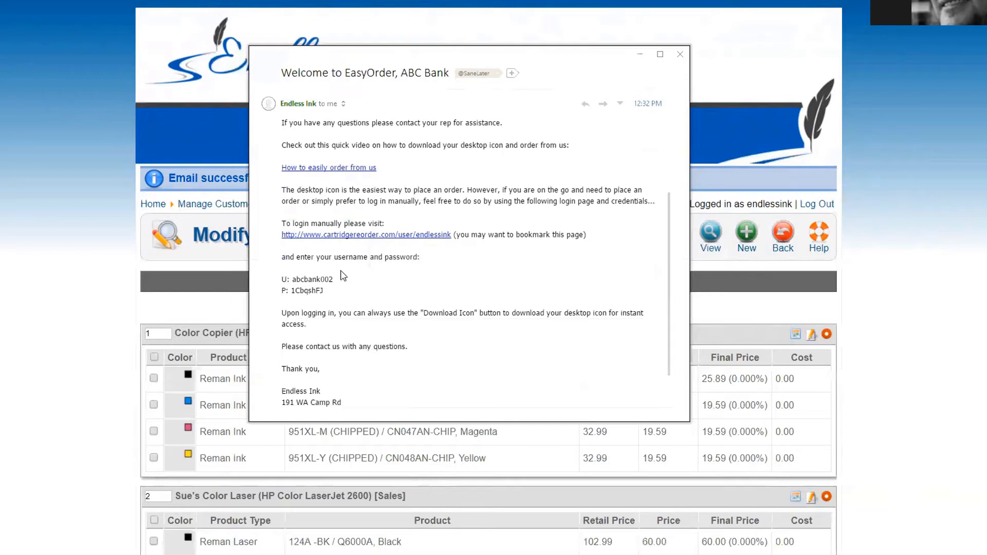
drag(333, 279, 291, 291)
click(333, 292)
scroll(332, 299, up, 3)
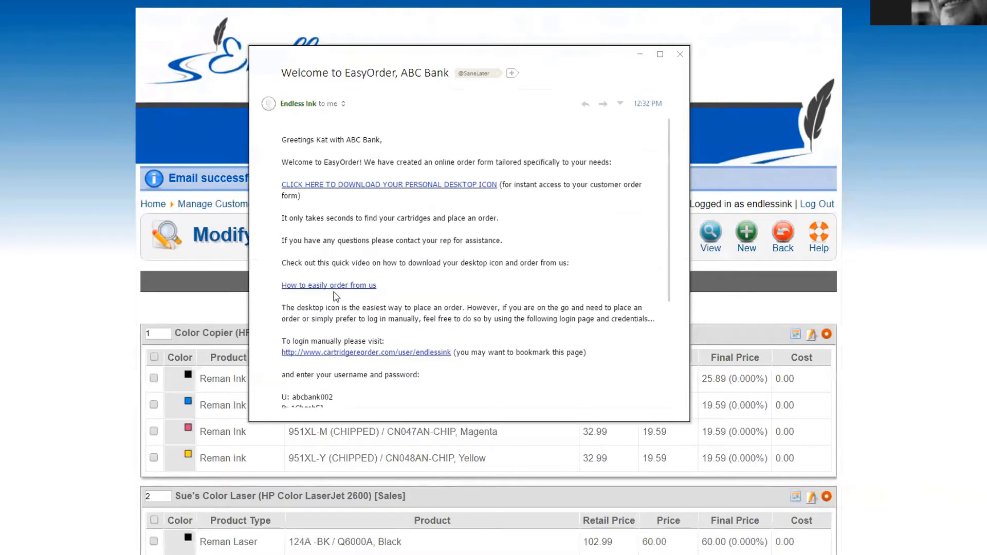
Step: Follow the personal desktop icon link and confirm the logged-in customer's username on the download page
click(391, 186)
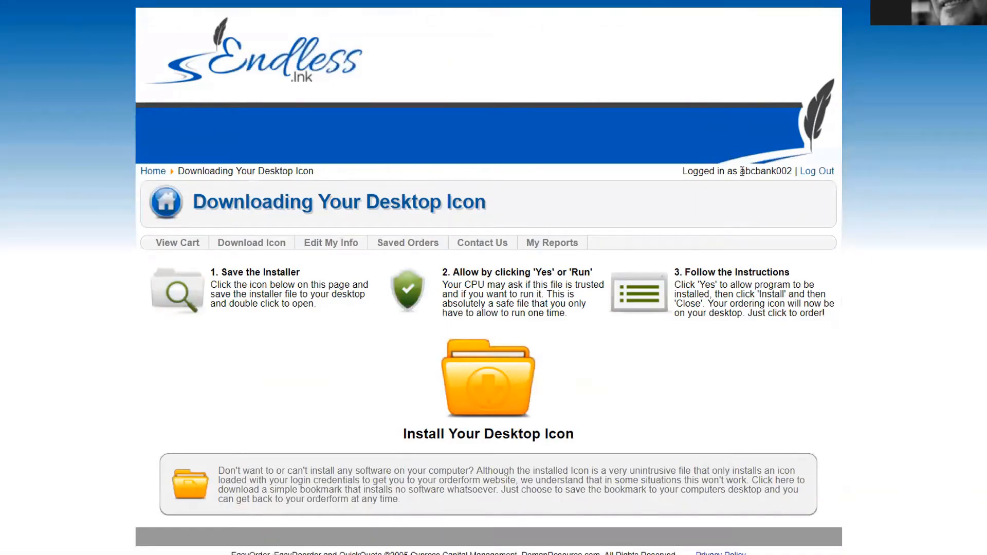
drag(741, 170, 792, 171)
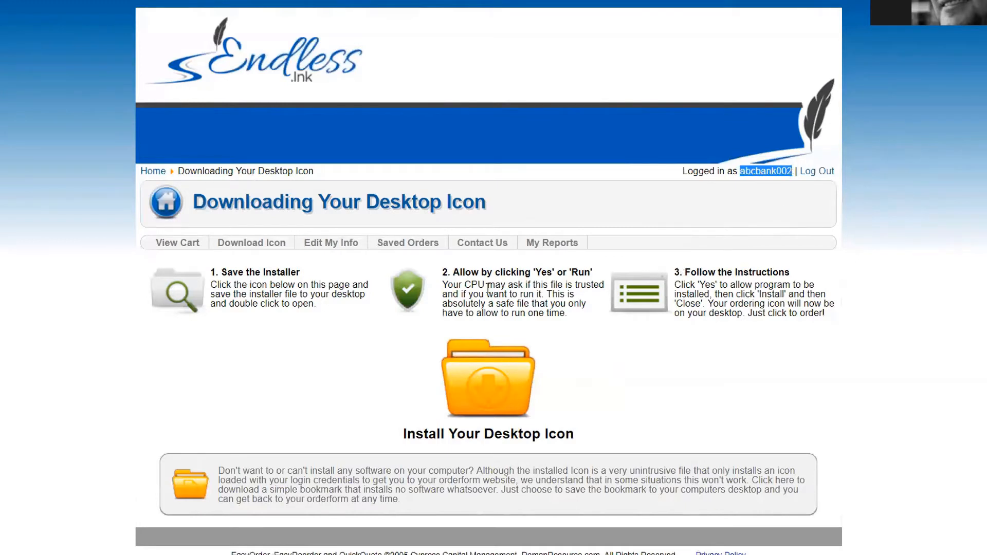
scroll(298, 339, down, 1)
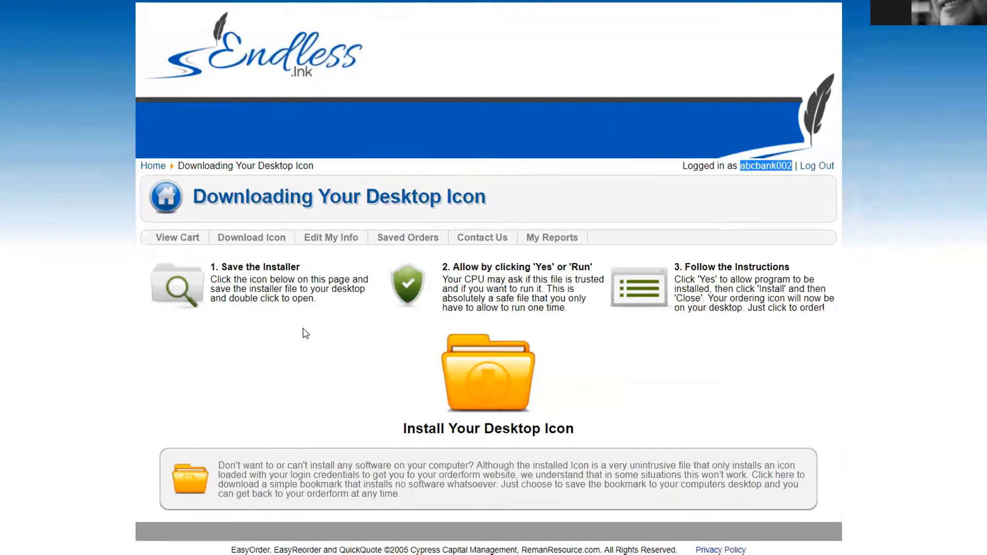
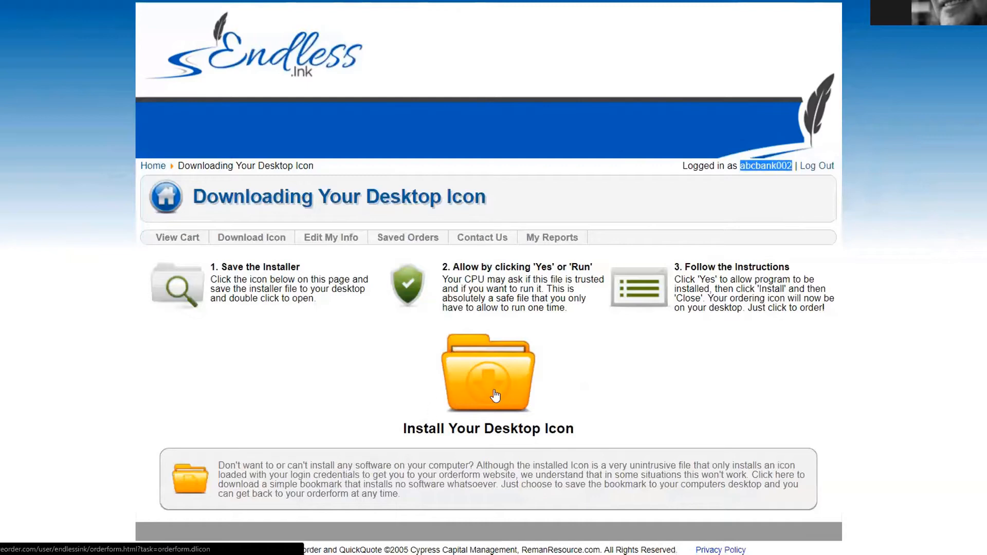
Step: Save the Endless Ink shortcut and the OrderFormInstaller application to the desktop, then close the email window
click(493, 393)
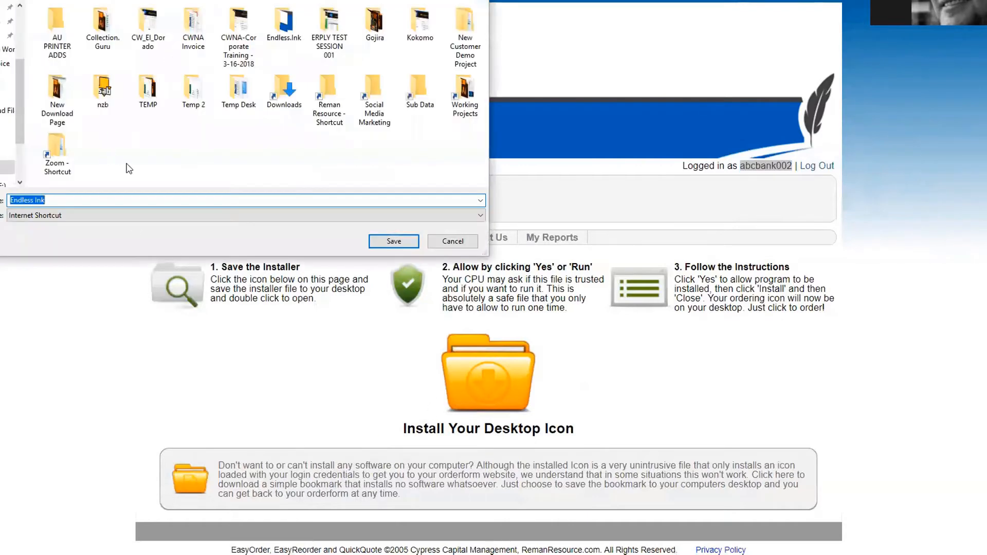
click(391, 242)
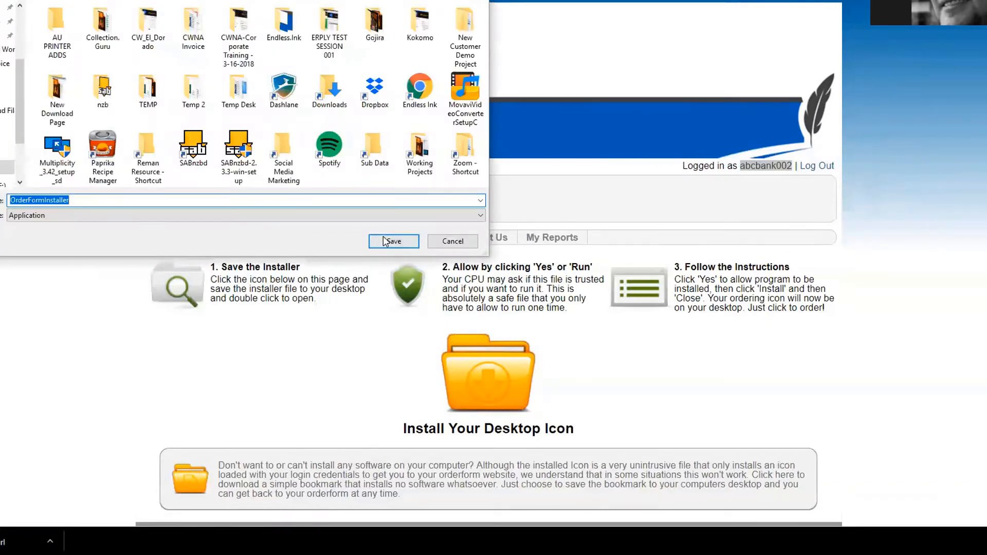
click(385, 239)
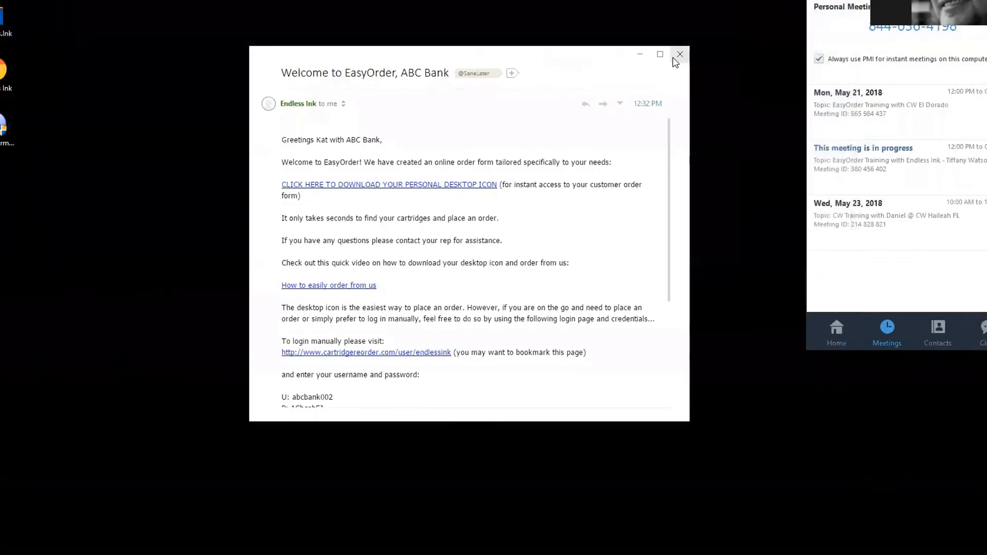
click(675, 53)
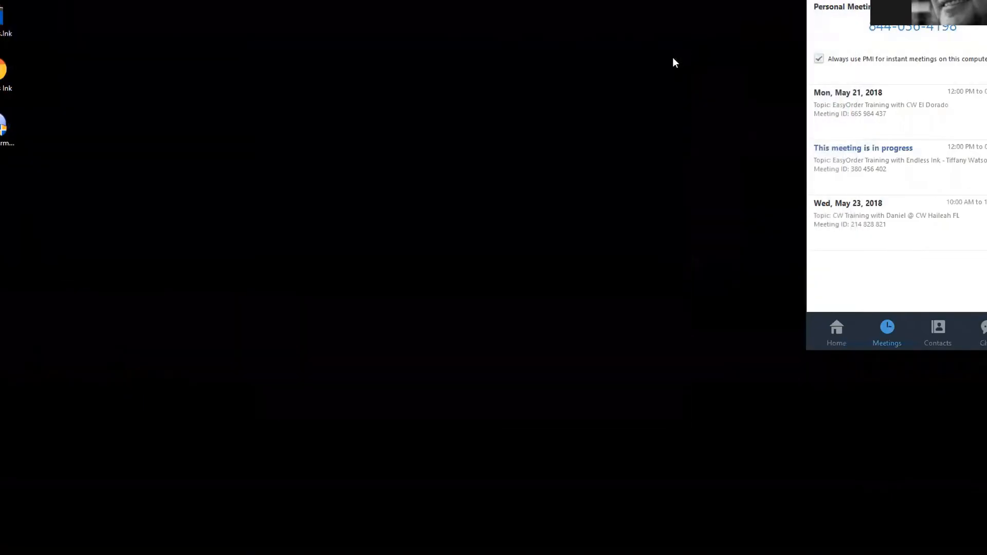
Step: Close the Zoom meetings window and drag the Endless Ink and OrderFormInstaller icons further right
click(986, 0)
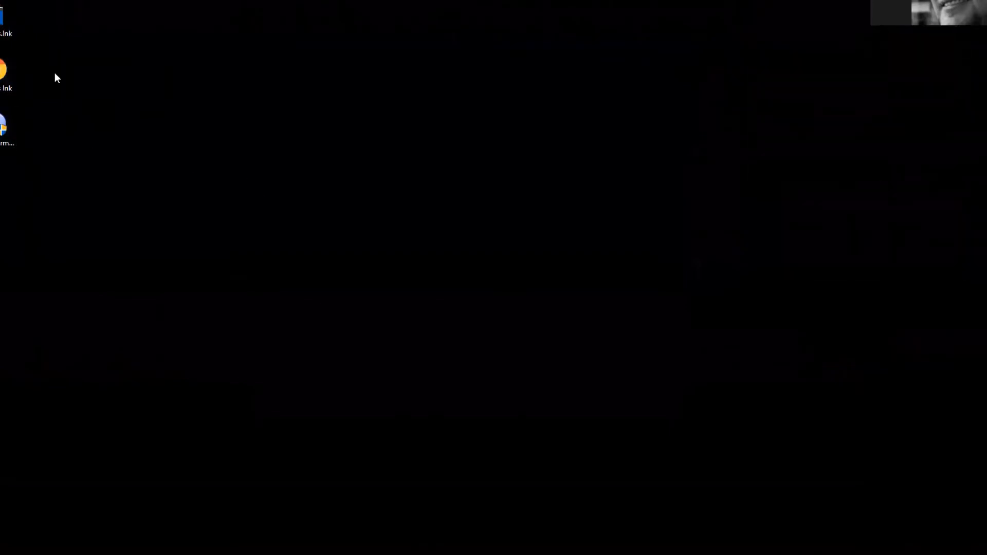
drag(56, 74, 1, 154)
drag(3, 72, 101, 99)
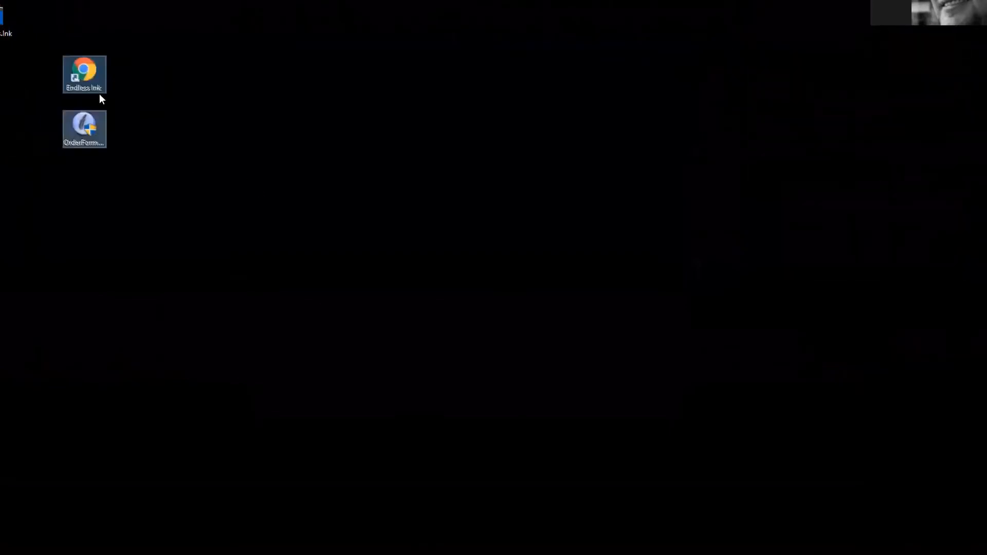
click(147, 371)
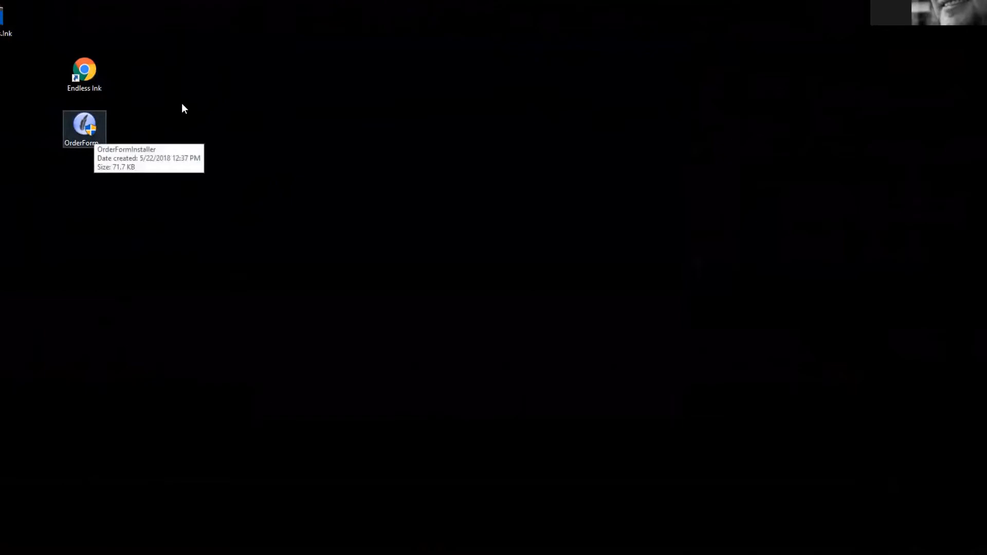
Step: Launch OrderFormInstaller and choose Run anyway past the SmartScreen unknown-publisher warning
double_click(94, 129)
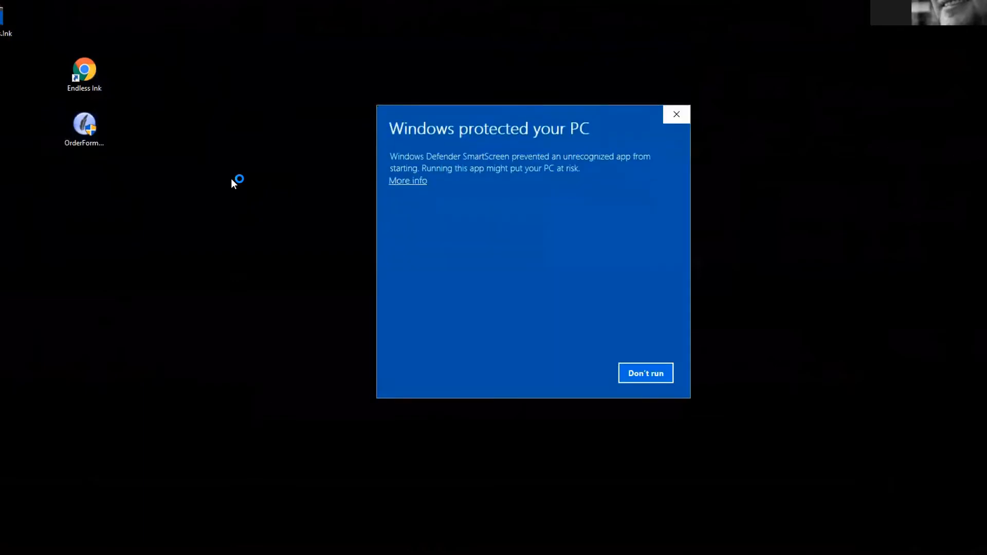
click(407, 181)
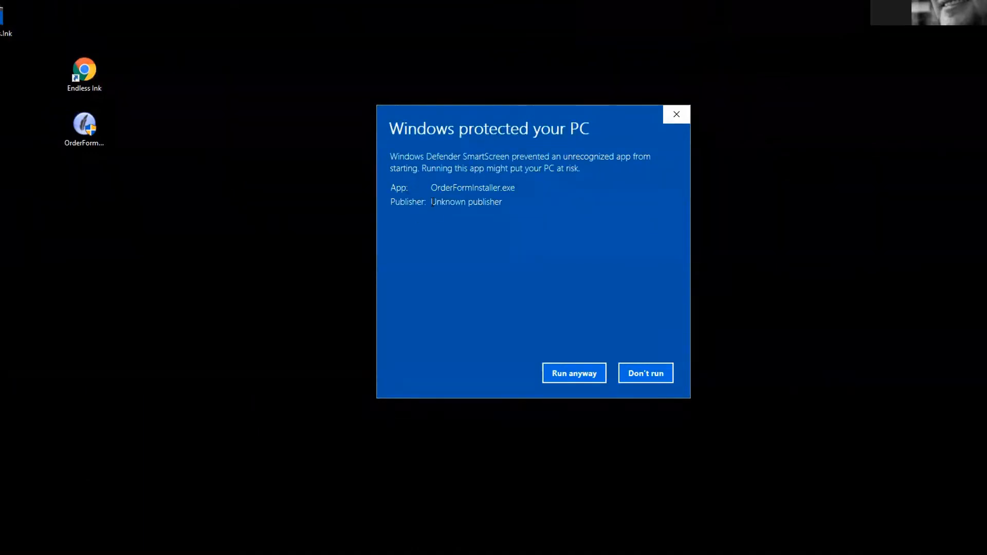
drag(432, 202, 500, 205)
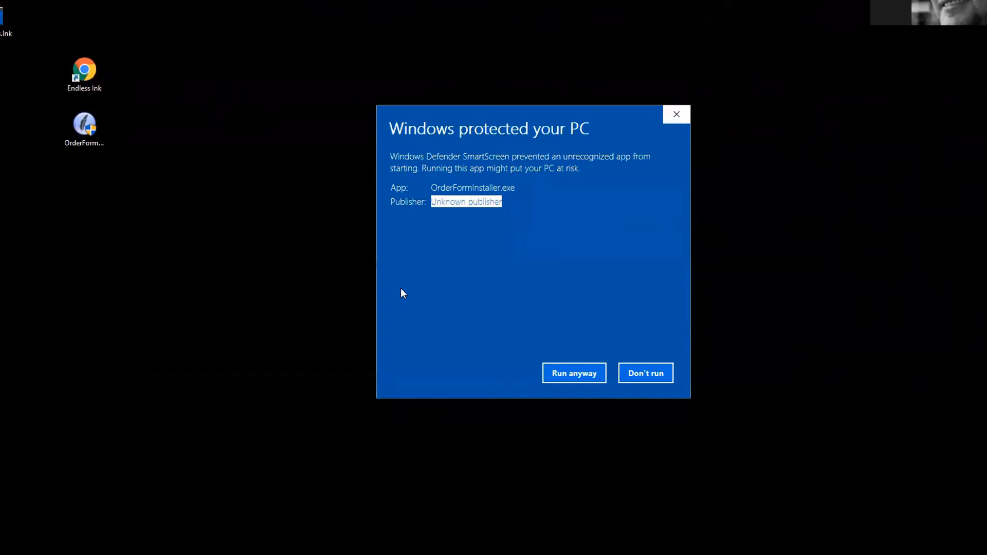
click(552, 375)
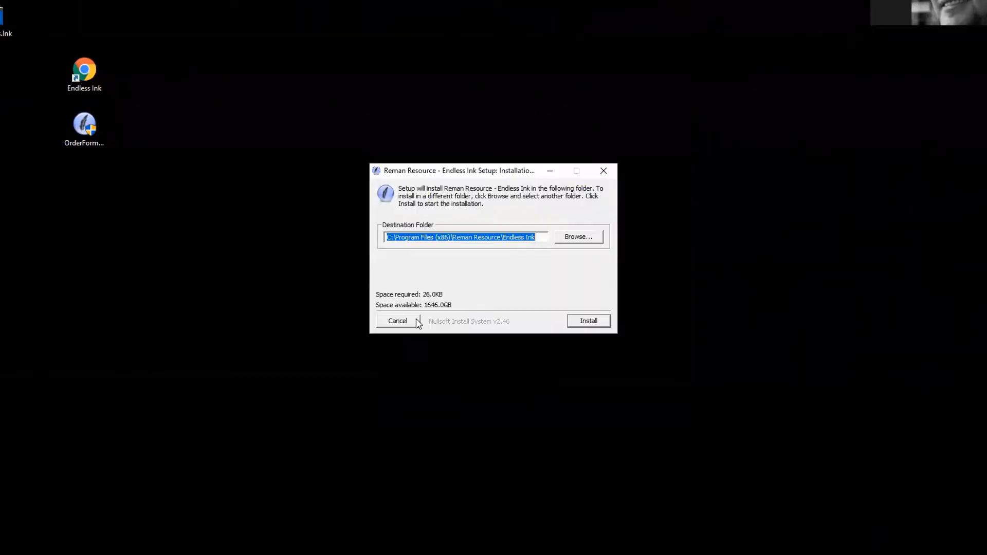
Step: Install Endless Ink to C:\Program Files (x86)\Reman Resource\Endless Ink and close the completed setup
click(581, 323)
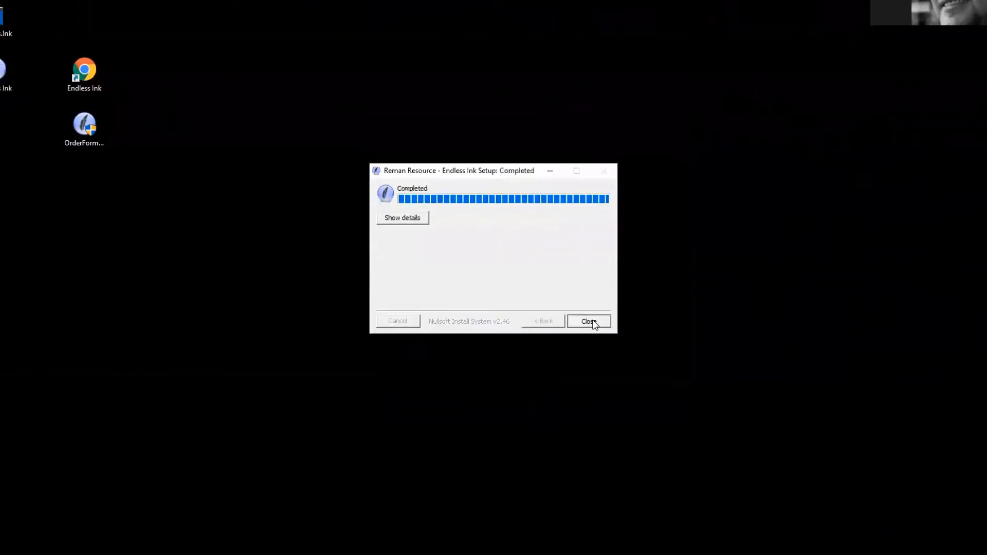
click(587, 321)
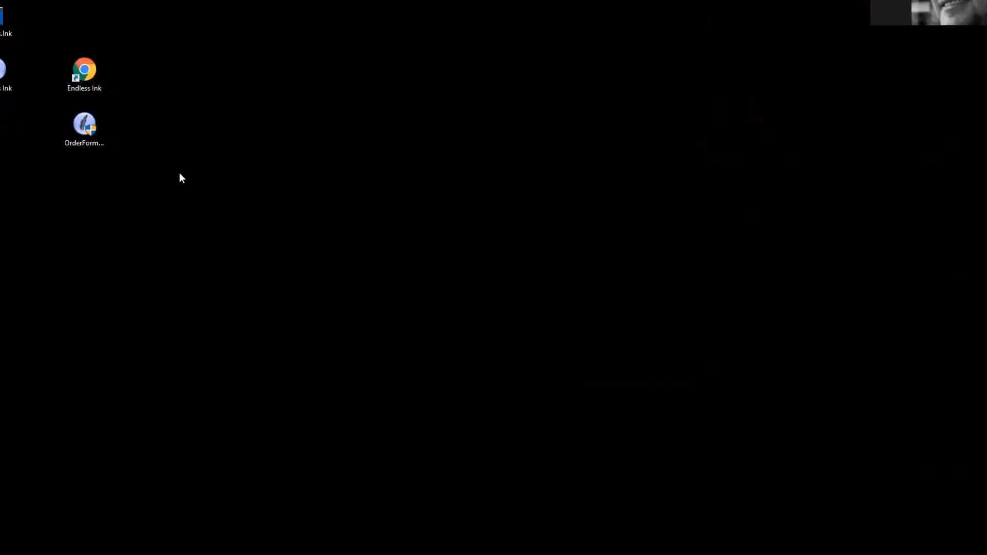
Step: Recycle OrderFormInstaller and line up the quill and web Endless Ink shortcuts along the left edge
mouse_move(6, 88)
mouse_down()
mouse_move(108, 49)
mouse_move(84, 31)
mouse_up()
drag(80, 131, 4, 21)
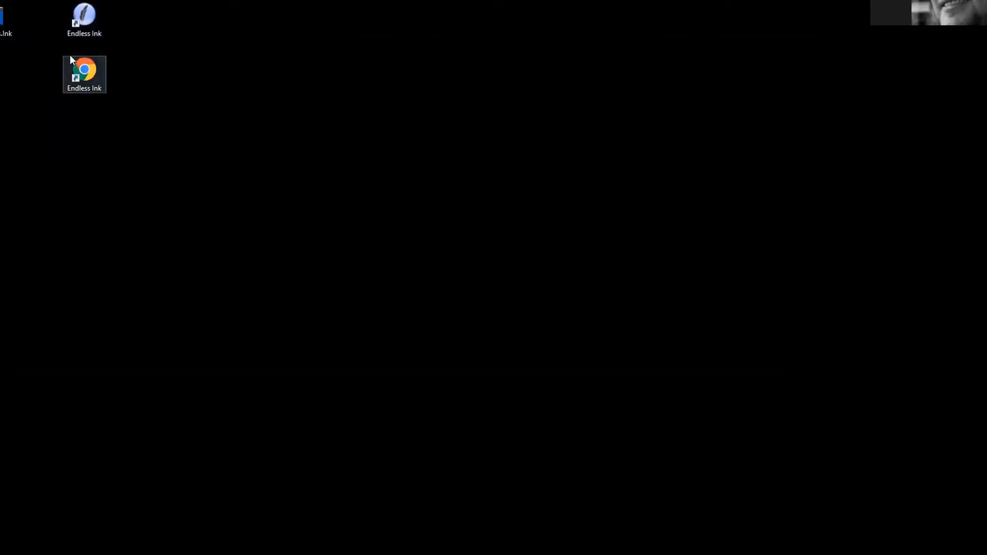
drag(131, 10, 72, 91)
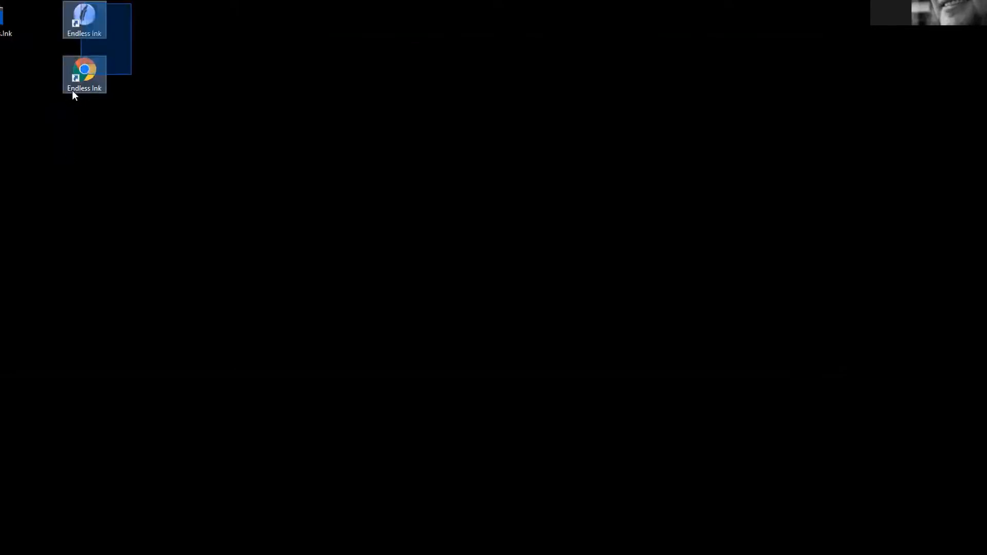
mouse_move(88, 22)
mouse_down()
mouse_move(32, 71)
mouse_move(4, 72)
mouse_up()
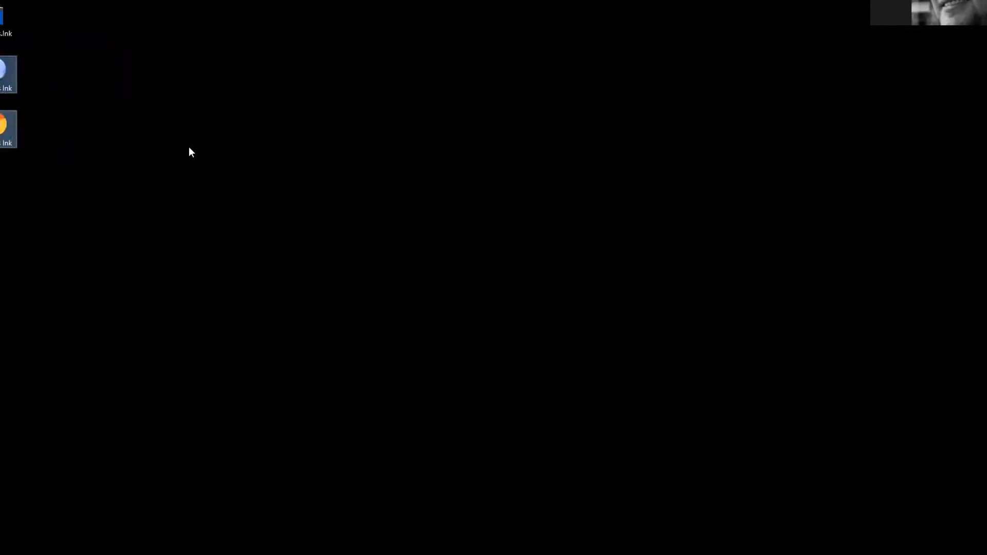
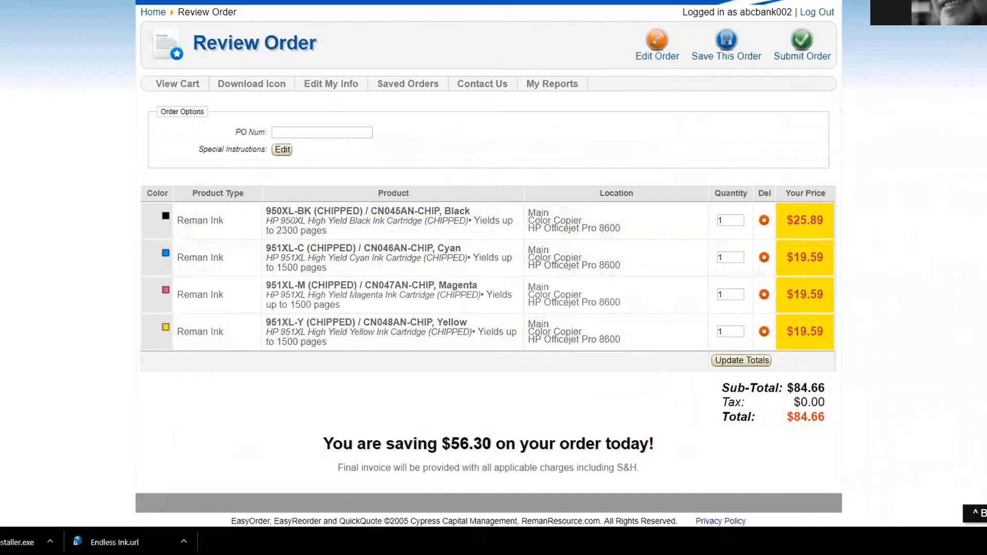
Step: Submit the reviewed four-cartridge order totalling $84.66
scroll(520, 437, up, 2)
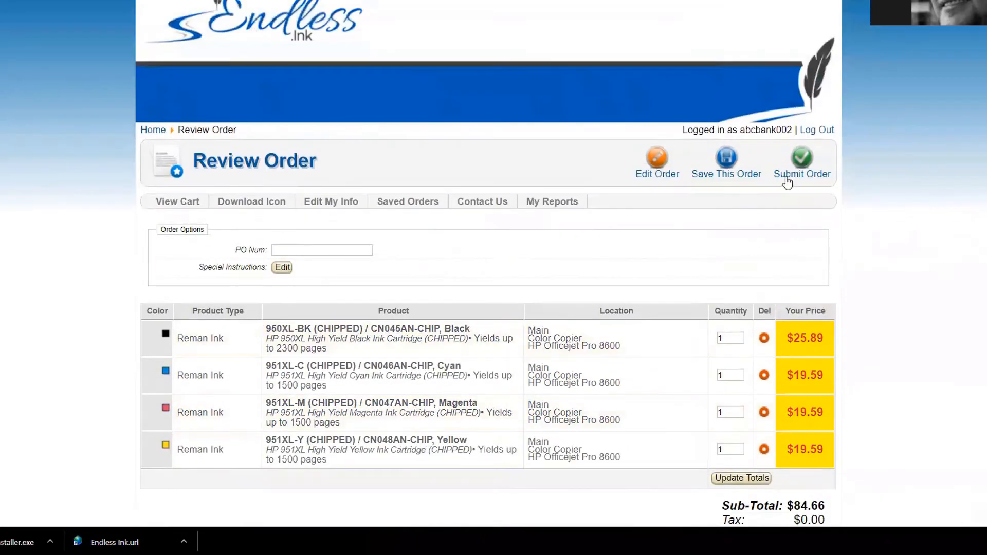
click(806, 169)
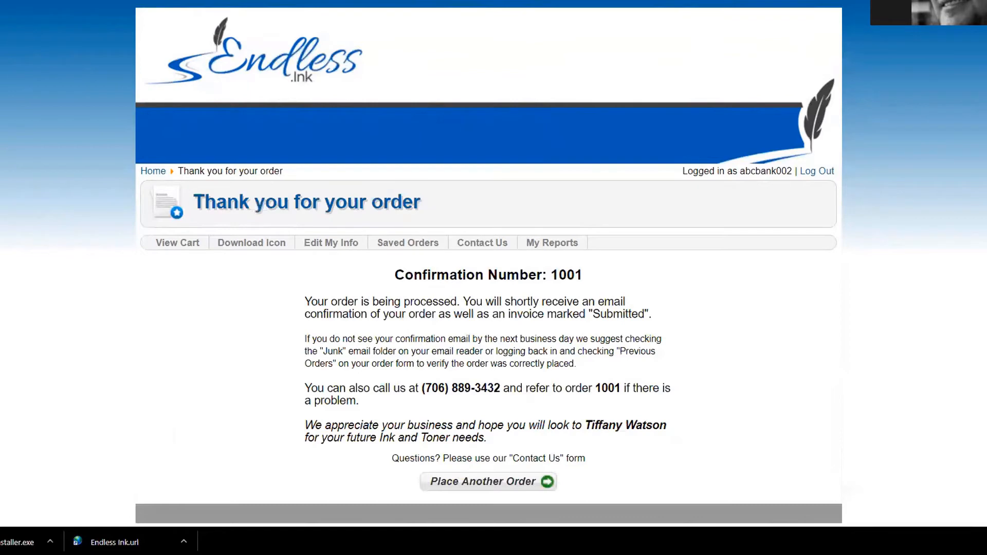
Step: Enlarge the order confirmation email and scroll to the first Delivery By Department row
key(alt+Tab)
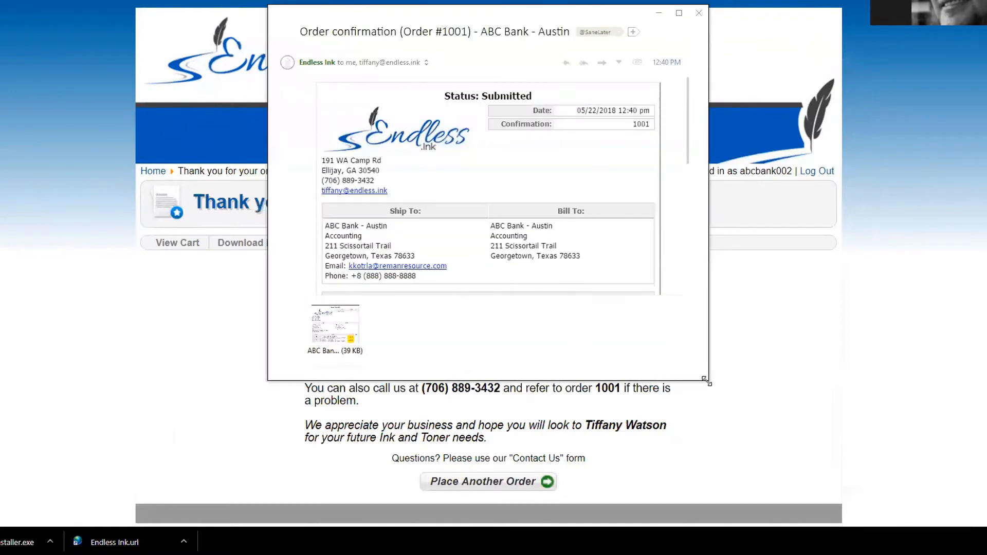
drag(704, 381, 743, 554)
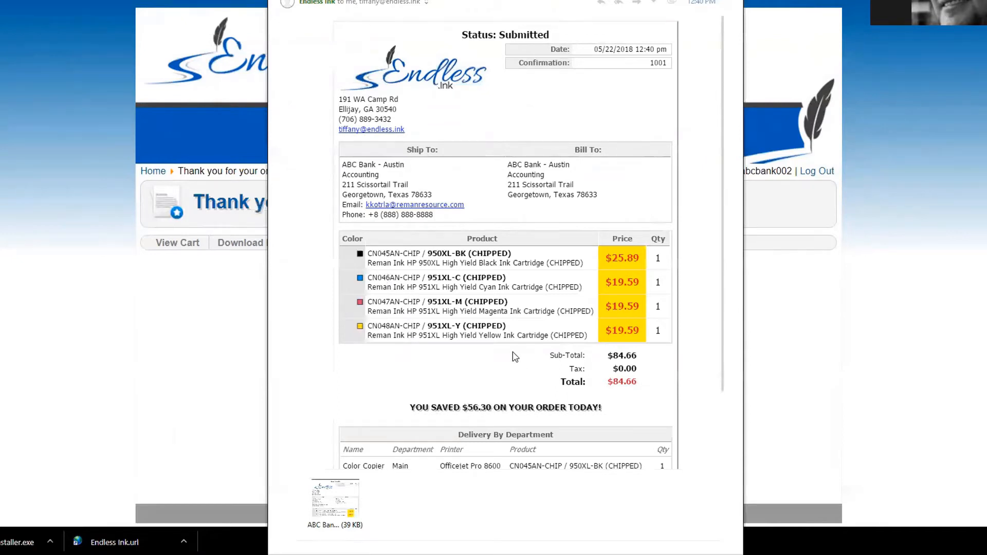
scroll(515, 356, down, 3)
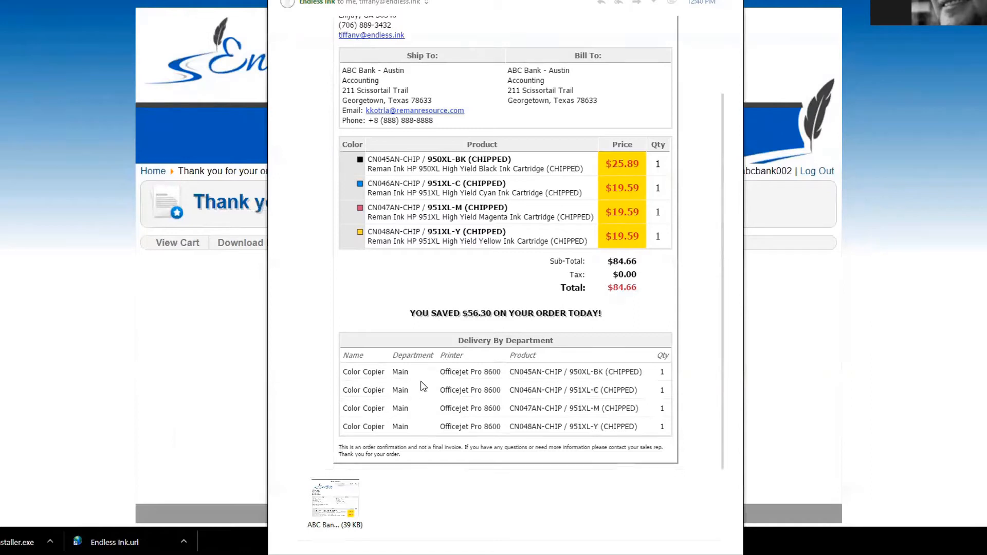
drag(439, 372, 526, 375)
Step: Launch the Endless Ink portal and scroll through the ABC Bank - Austin cartridge lists
click(536, 376)
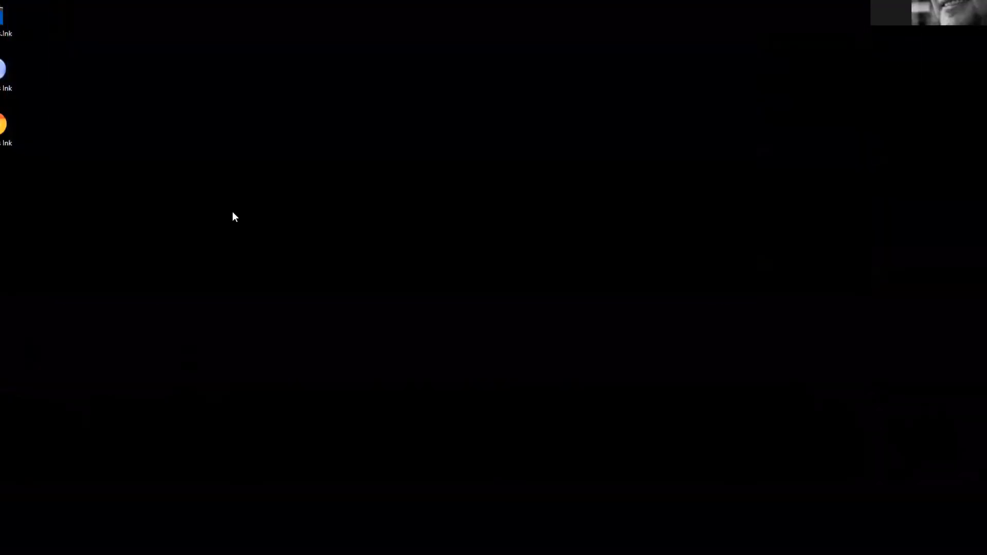
double_click(1, 78)
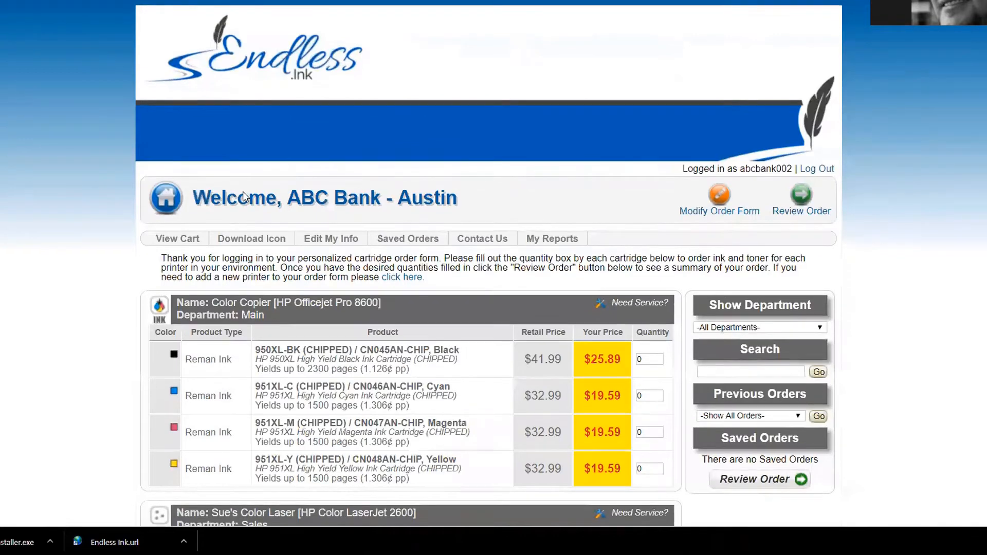
scroll(242, 191, down, 5)
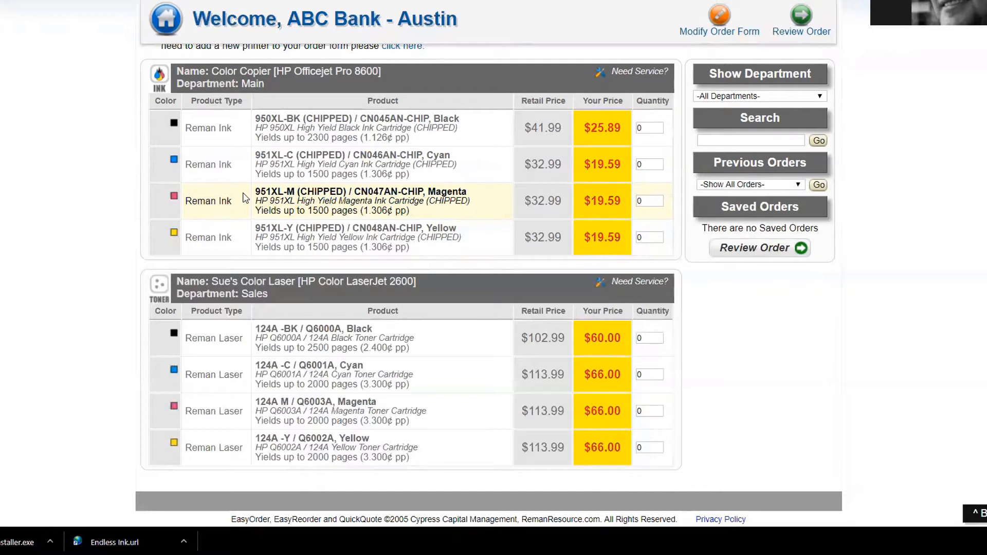
scroll(383, 262, up, 4)
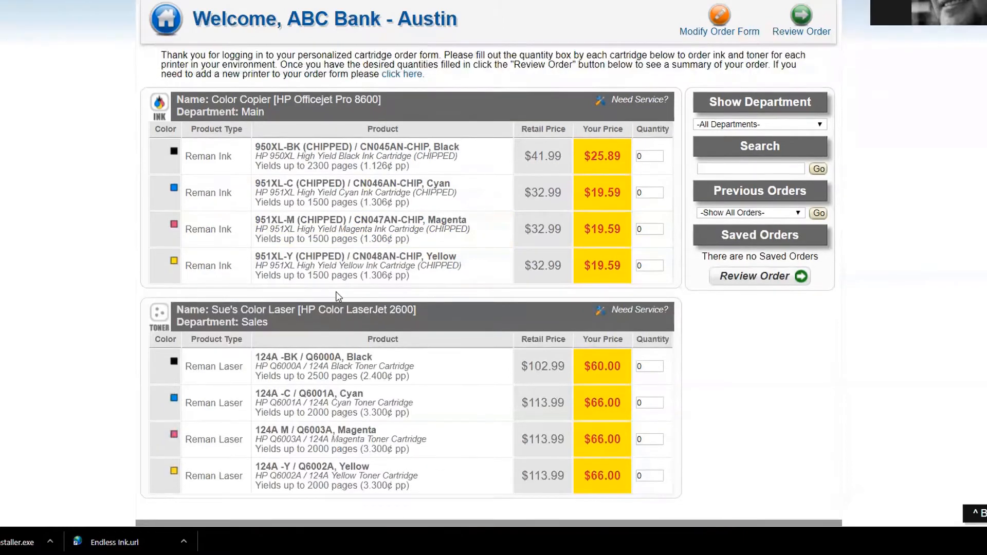
scroll(383, 262, up, 1)
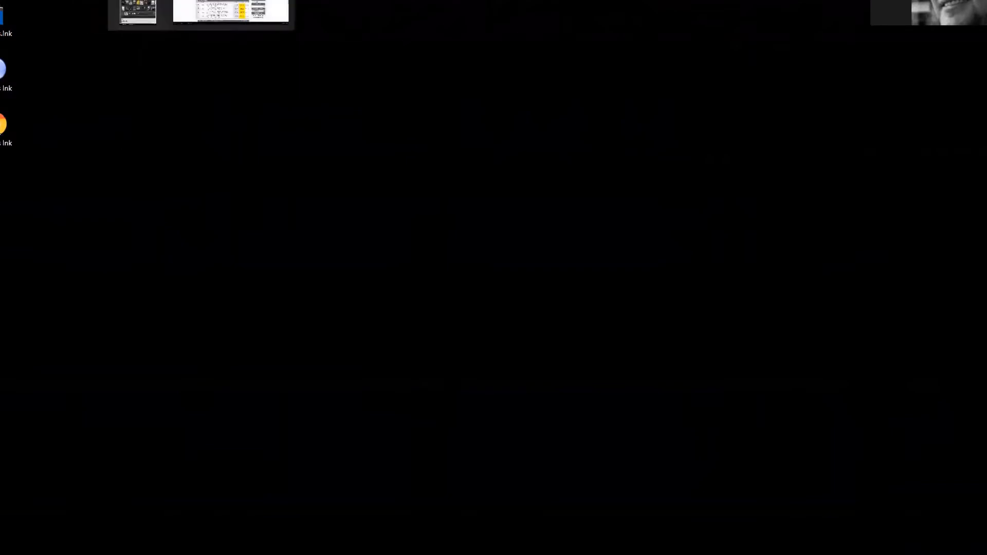
Step: Open the third Endless Ink shortcut past the security warning and return to the order form
double_click(3, 124)
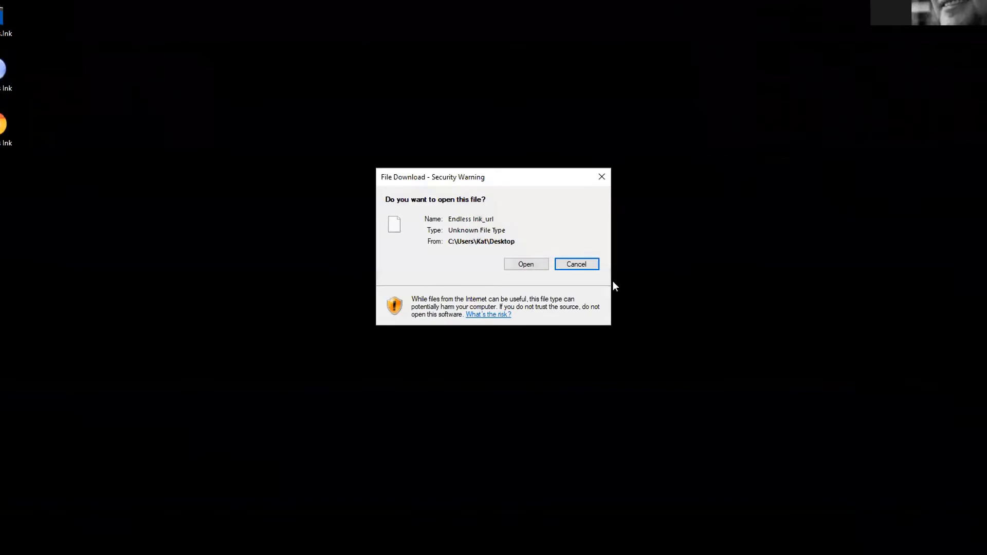
click(525, 263)
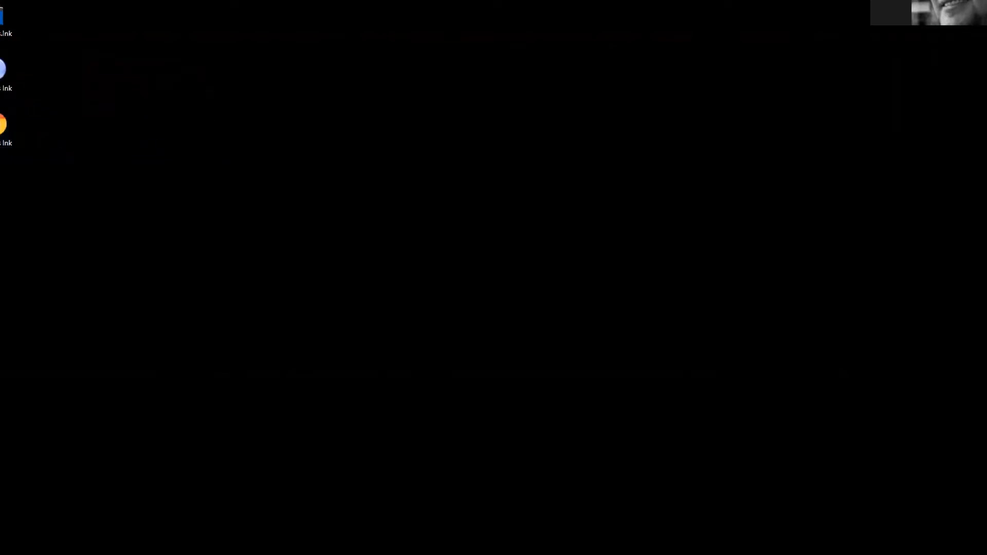
click(221, 9)
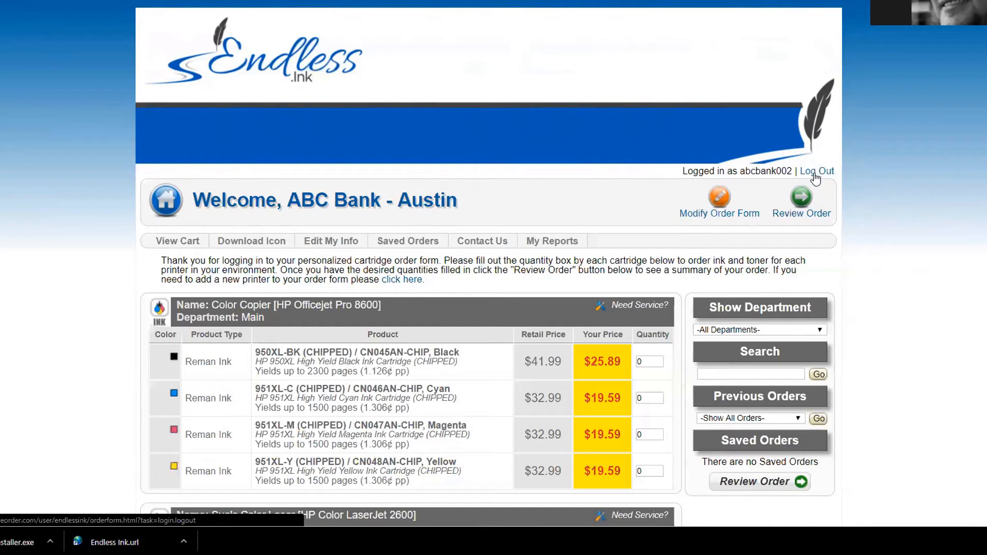
Step: Log out of the customer portal and start adding a purchaser for ABC Bank
click(816, 173)
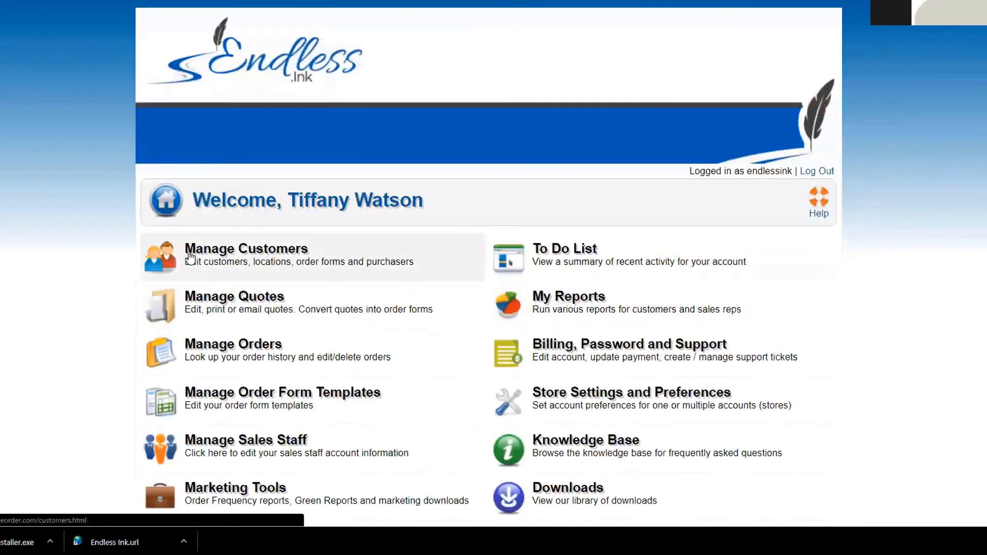
click(212, 249)
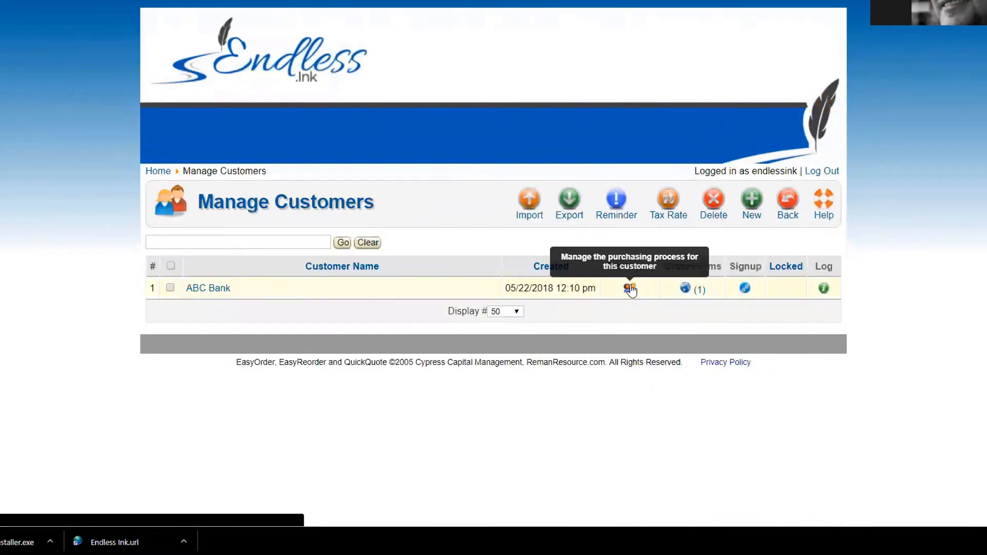
click(629, 288)
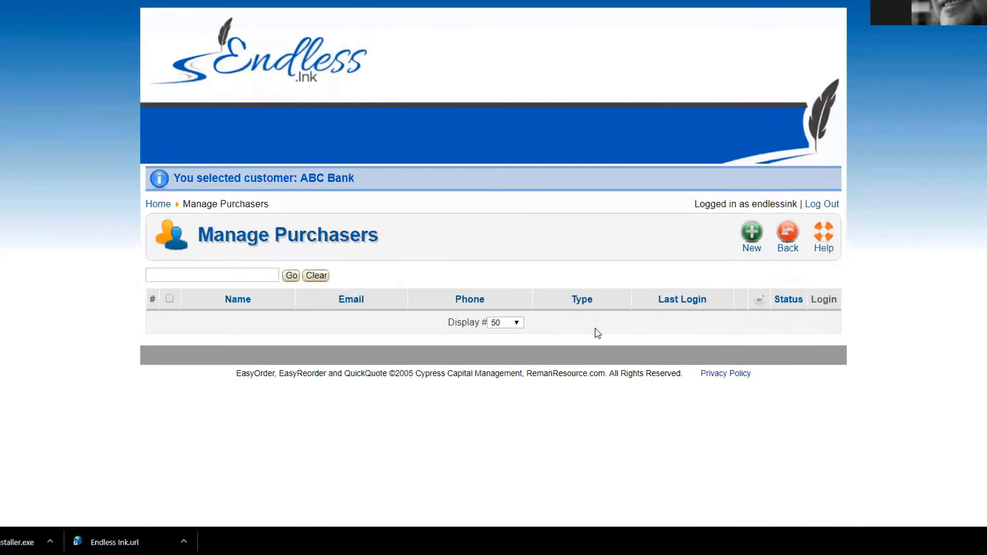
click(750, 237)
Step: Keep user type Purchaser and enter the username, first and last name, and email address
click(286, 264)
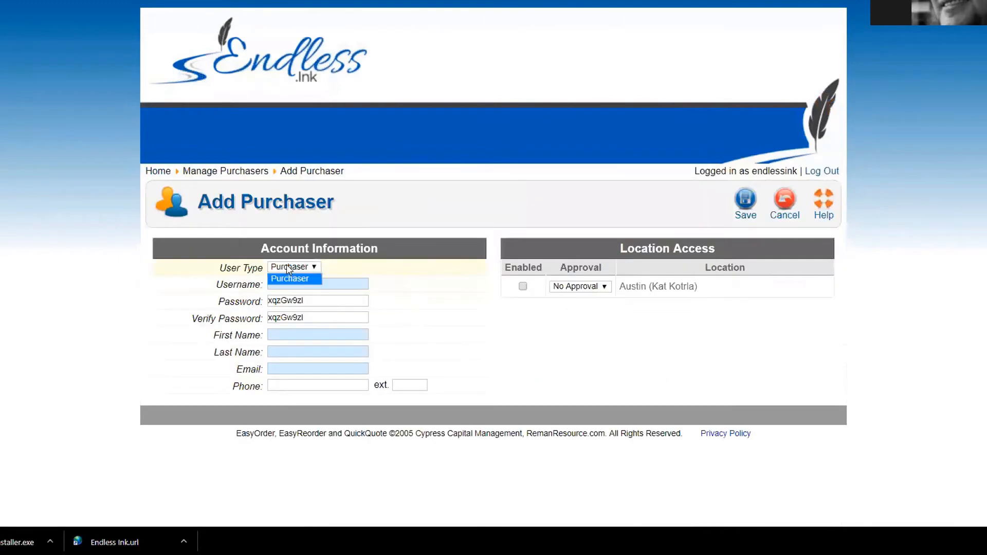
click(285, 264)
click(282, 286)
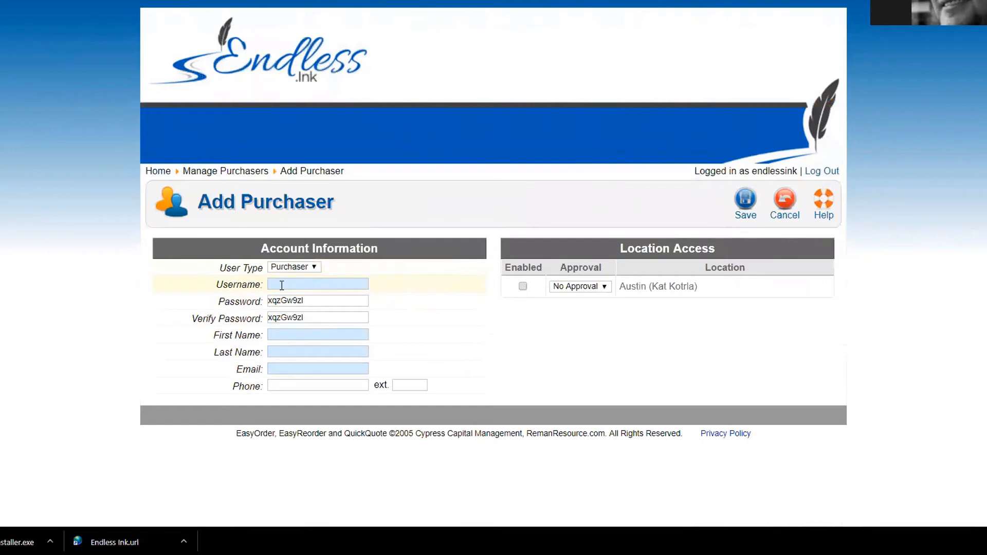
text(abcCP)
key(Tab)
key(Tab)
key(Tab)
key(Tab)
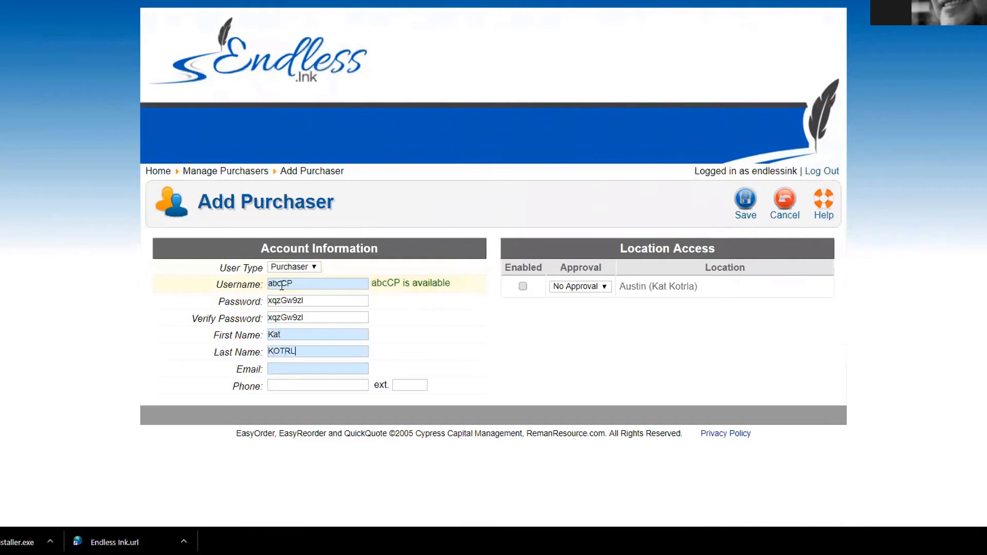
key(Tab)
text(kkot)
key(BackSpace)
key(BackSpace)
key(BackSpace)
key(BackSpace)
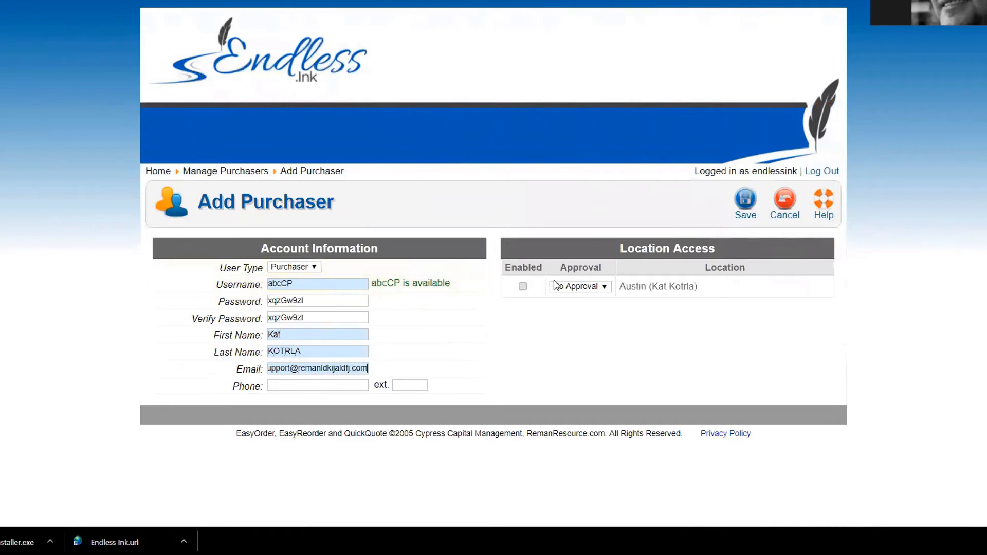
Step: Grant the purchaser Austin access at Level 1 approval and save the account
click(522, 286)
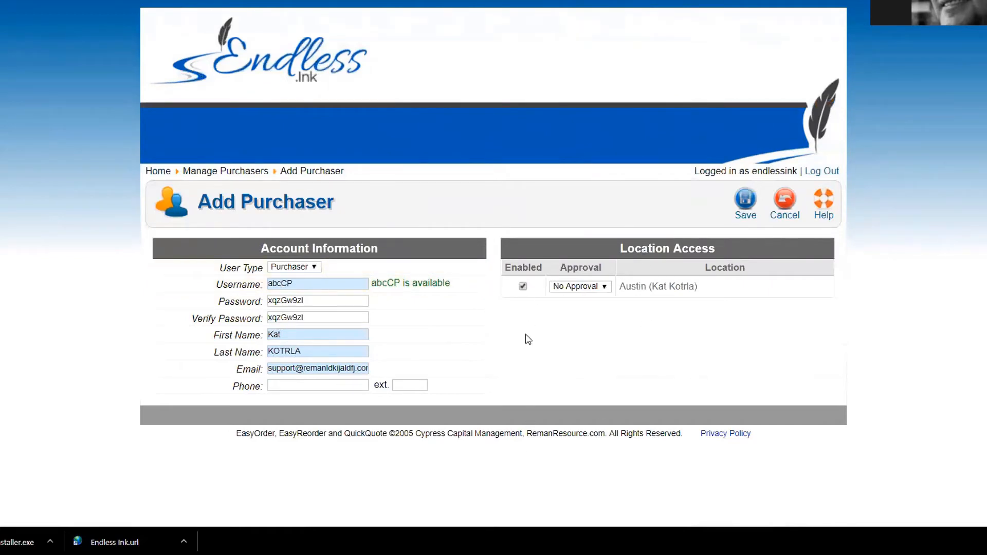
click(575, 288)
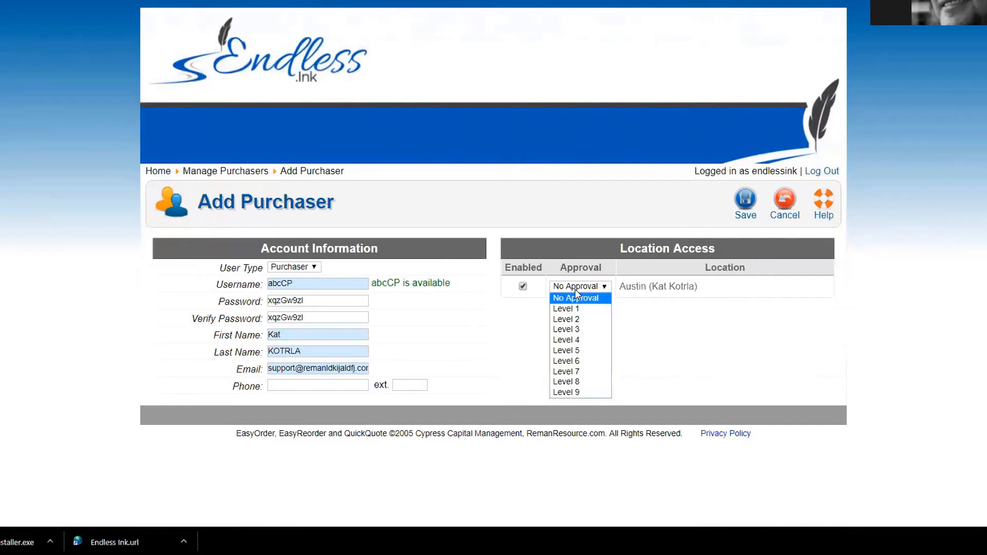
click(574, 309)
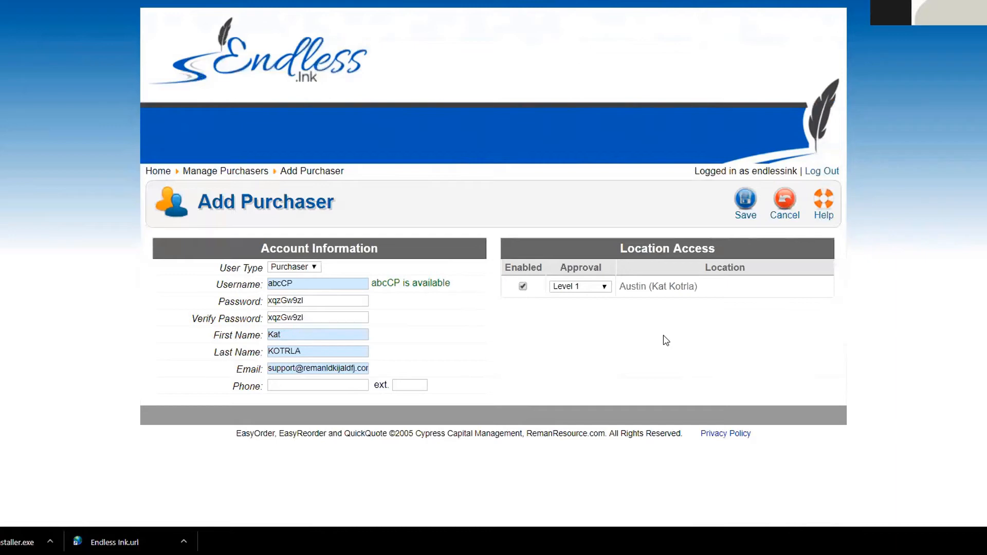
click(746, 200)
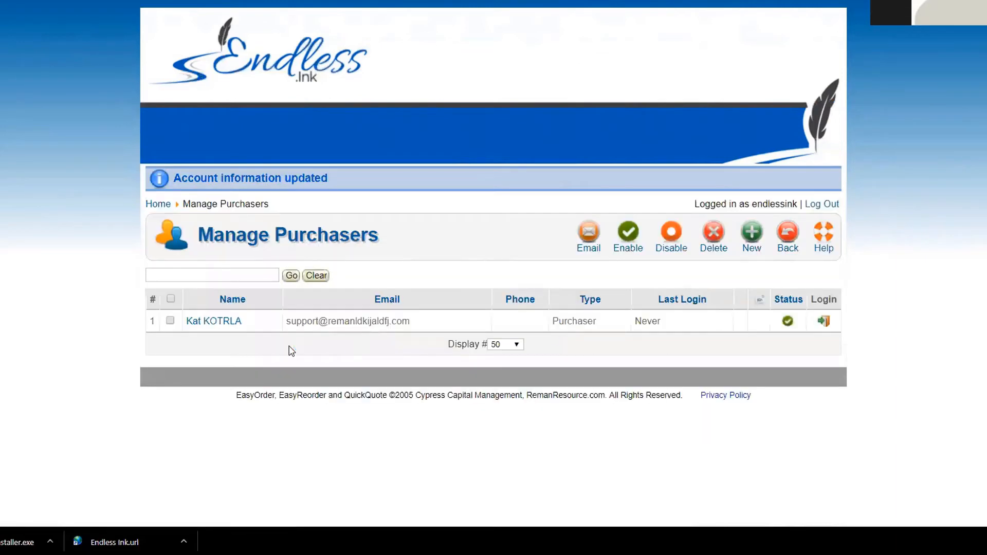
Step: Start a second purchaser with a username, first and last name, and an email entry
click(752, 234)
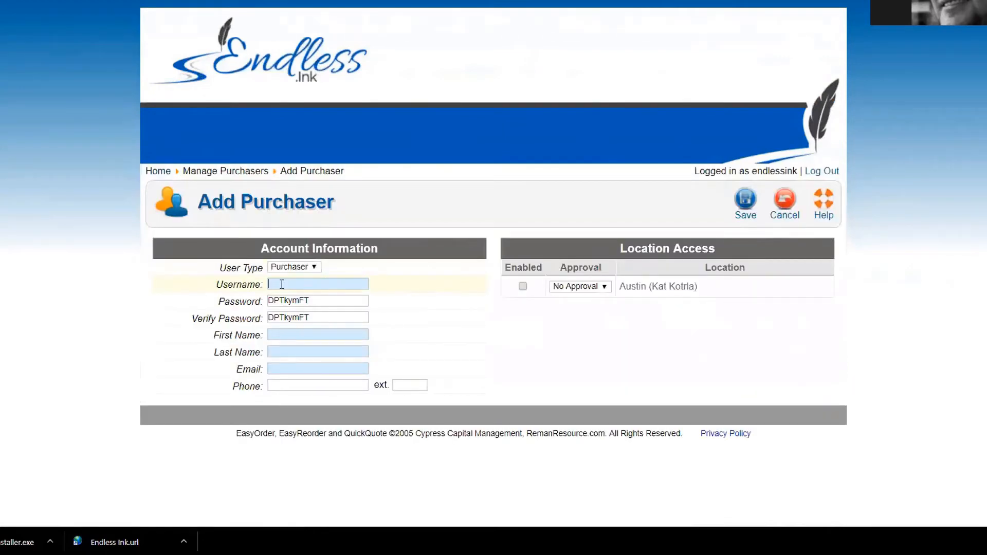
click(281, 284)
text(kat2)
key(Tab)
key(Tab)
key(Tab)
text(Kat)
key(Tab)
text(Kat)
key(Tab)
text(l;kalkdkjf)
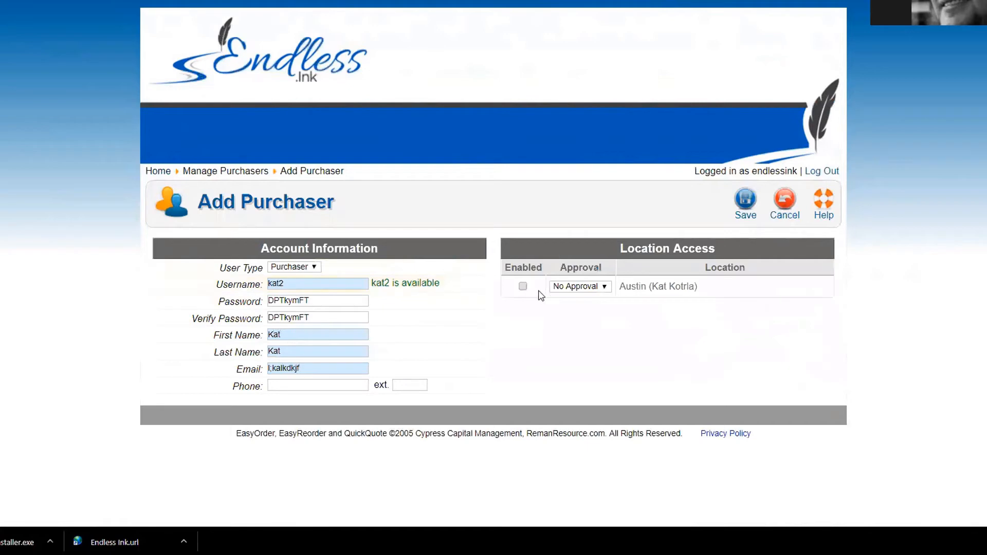
Step: Give the second purchaser Austin access at Level 2 approval and try saving
click(523, 287)
click(566, 288)
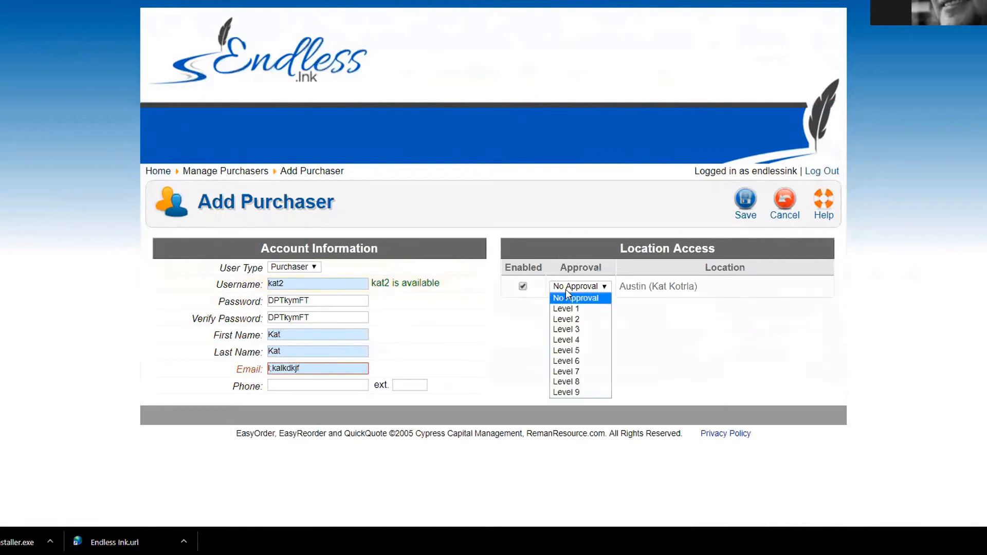
click(568, 319)
click(745, 200)
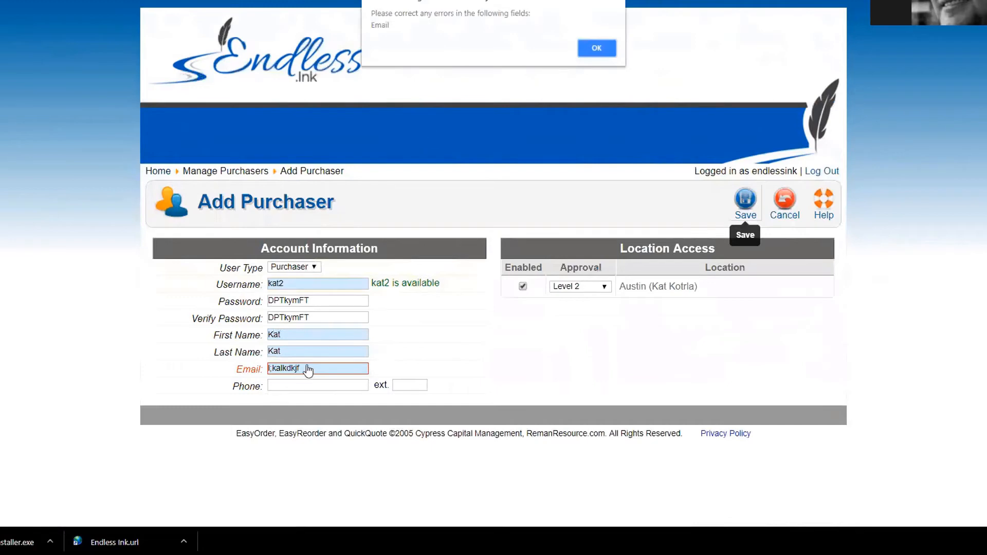
Step: Dismiss the email error, replace the invalid email with a valid address, and save
click(587, 47)
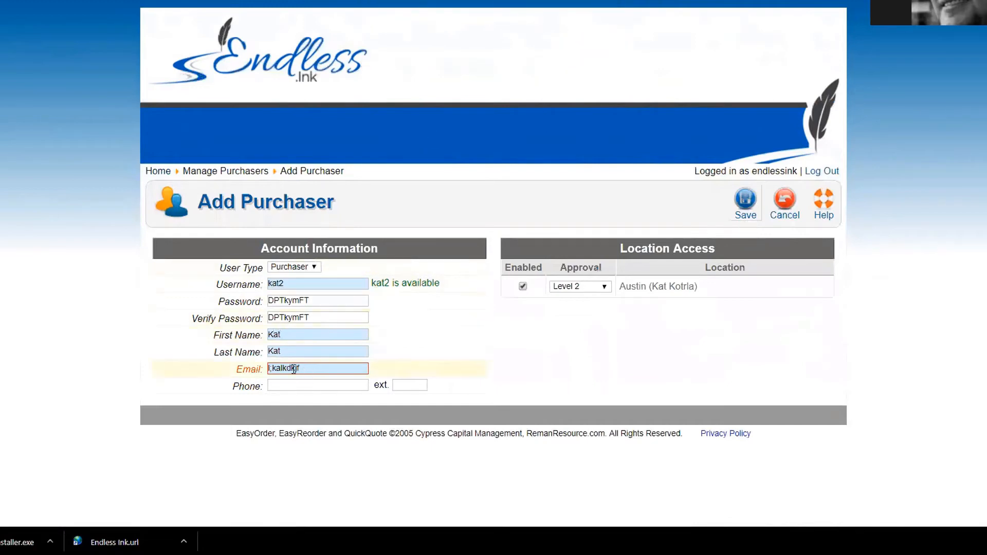
drag(303, 370, 211, 367)
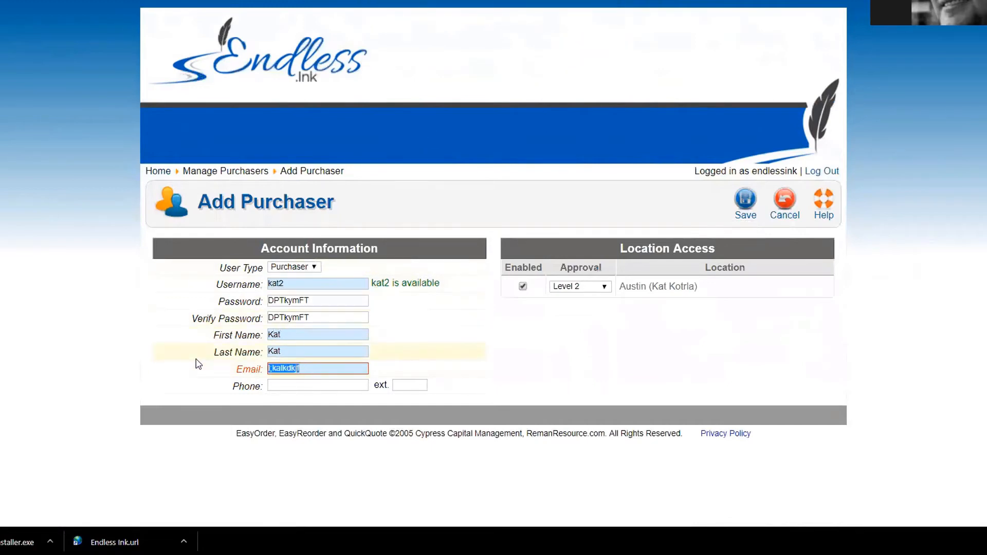
text(email.com)
text(eamil)
click(745, 201)
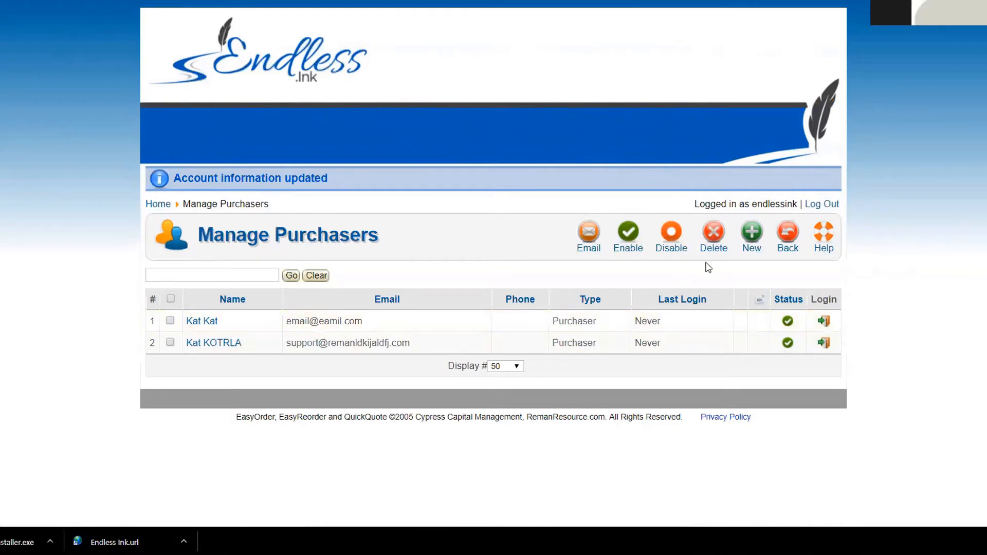
Step: Open ABC Bank's Austin order form as the customer from Manage Customers
click(161, 204)
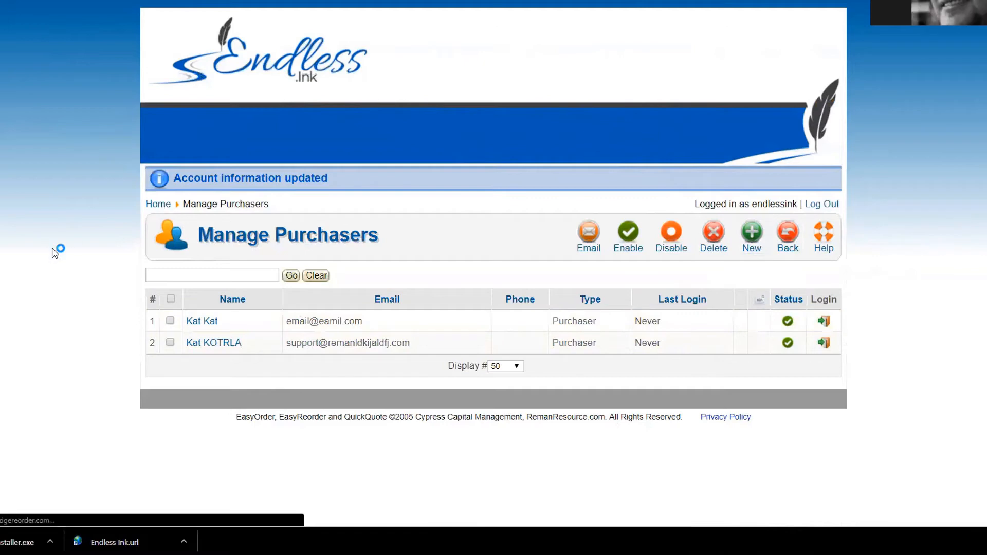
click(276, 262)
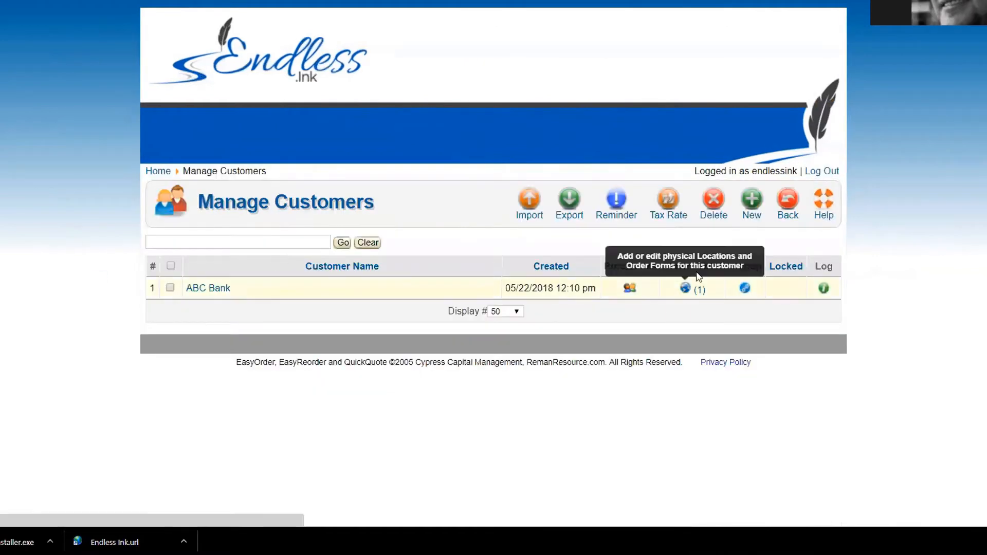
click(685, 289)
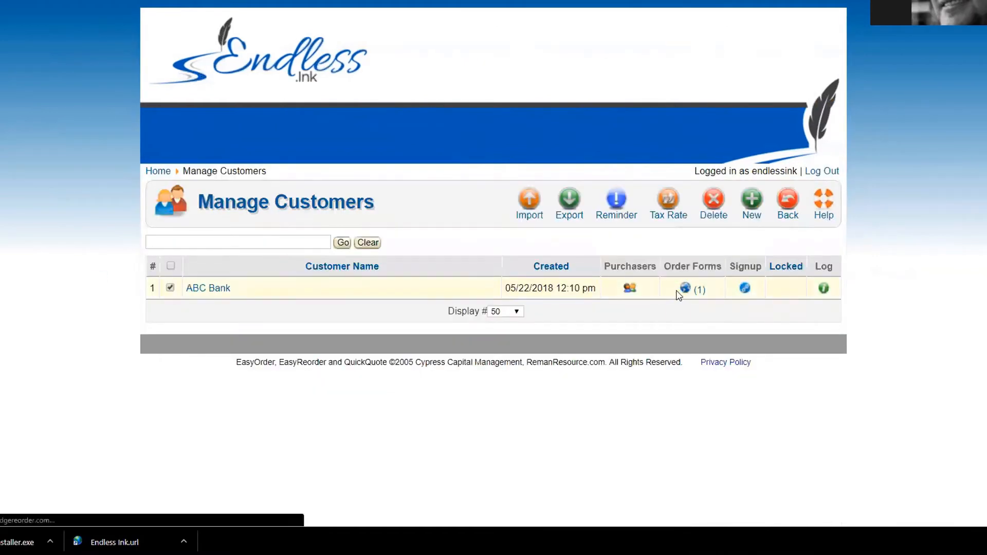
click(703, 322)
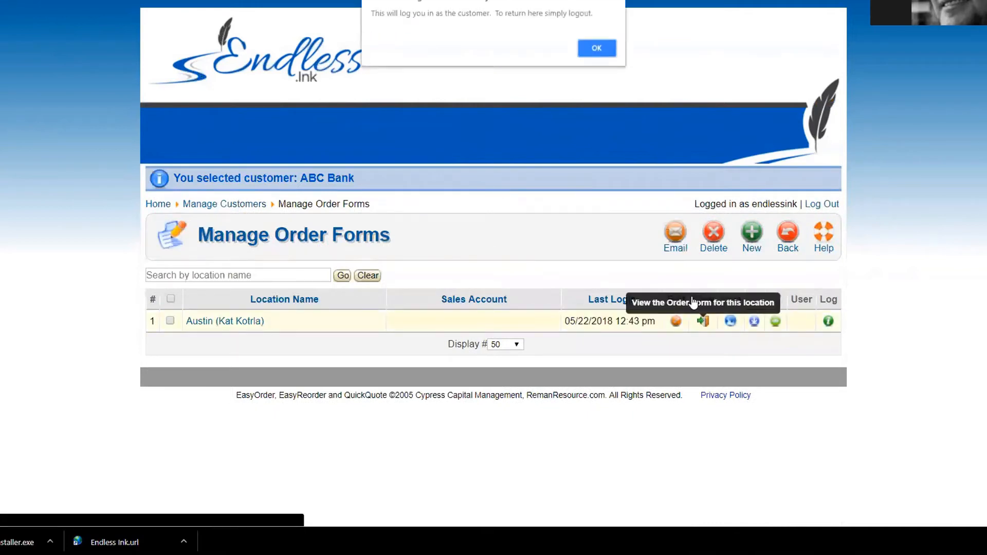
click(594, 47)
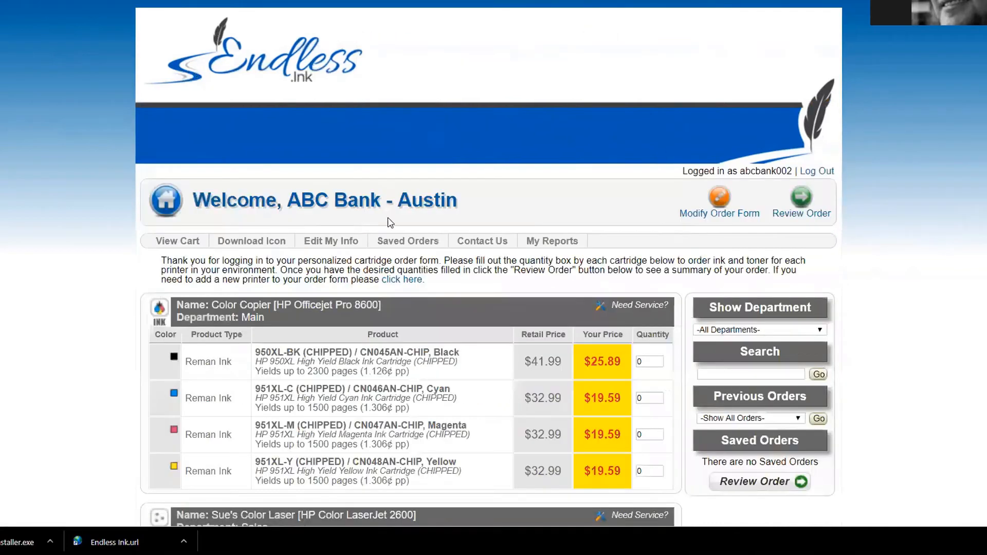
Step: Set 950XL-BK quantity to 1, review the order, and open then close Special Instructions
click(645, 362)
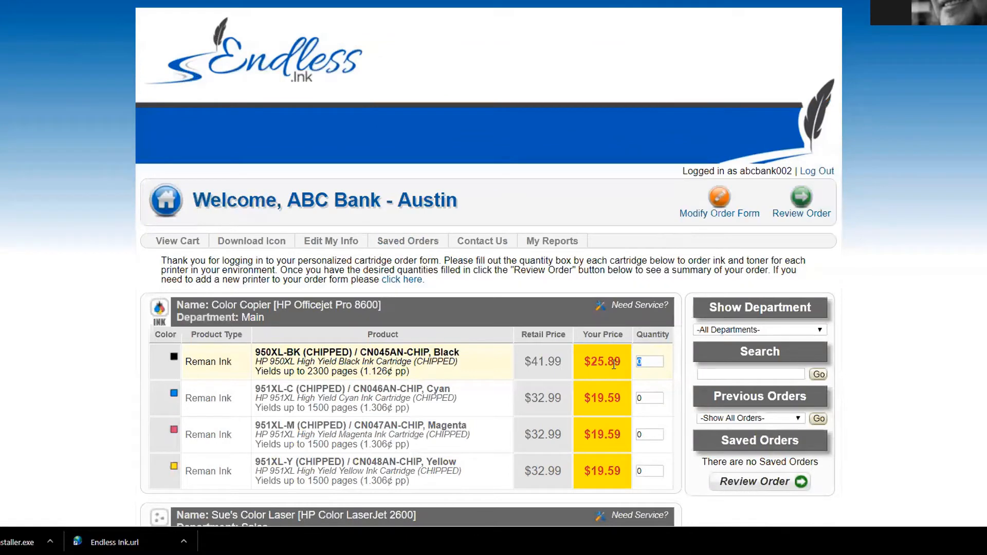
text(1)
click(802, 198)
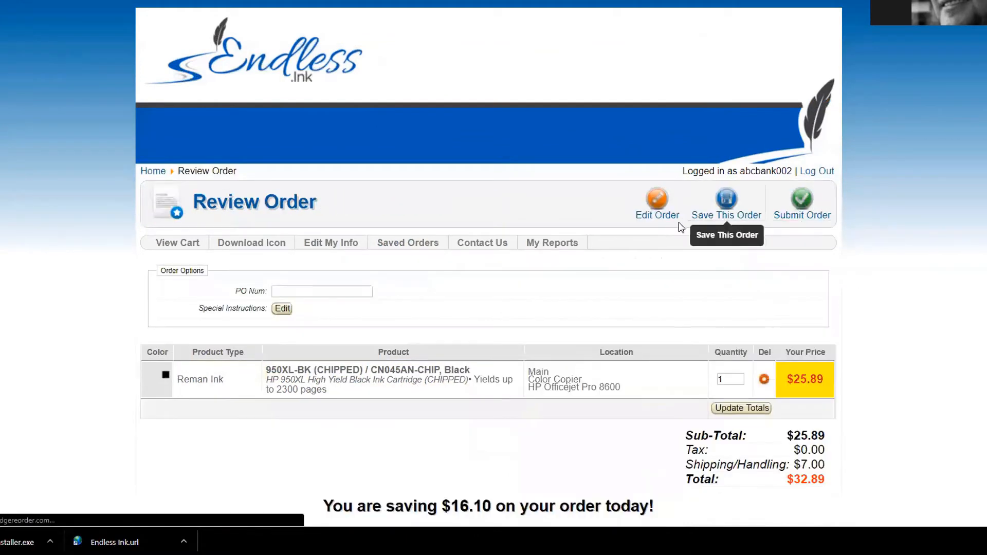
click(308, 291)
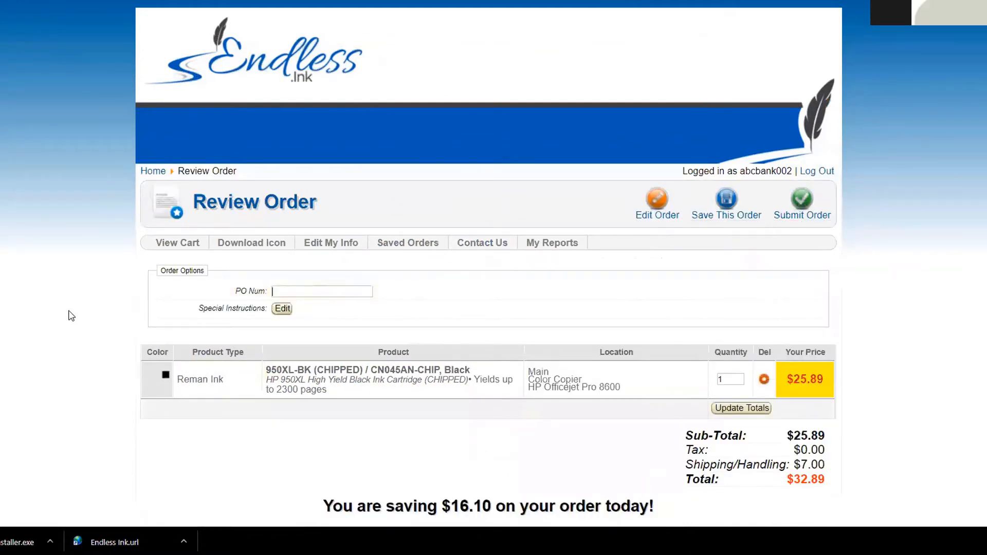
click(283, 308)
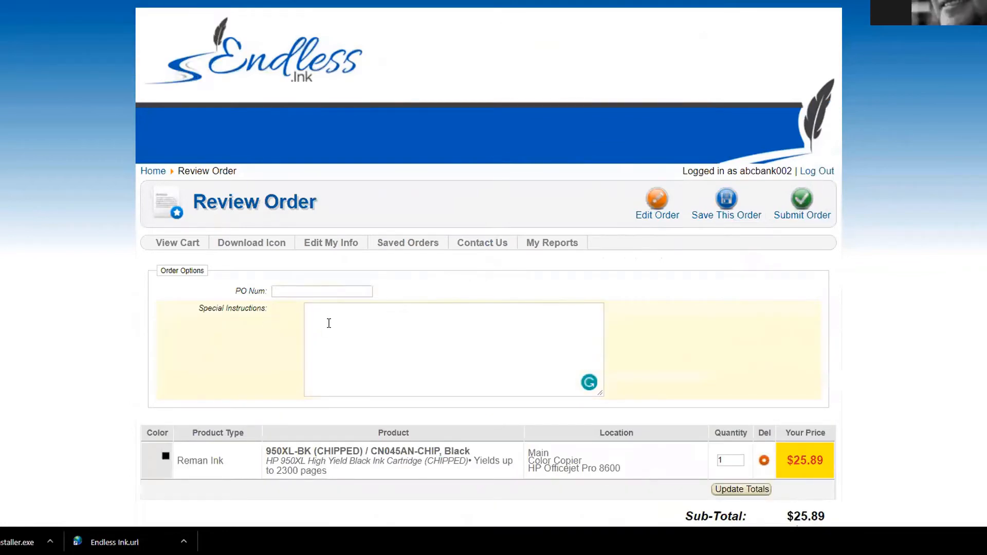
click(278, 333)
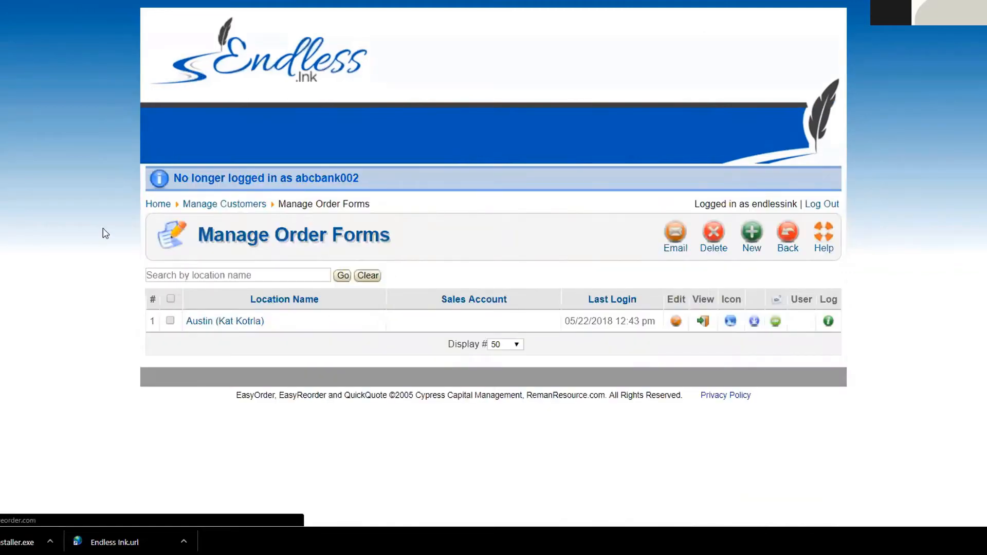
Step: Open the Austin location's edit page, scroll through it, and cancel back unchanged
click(245, 259)
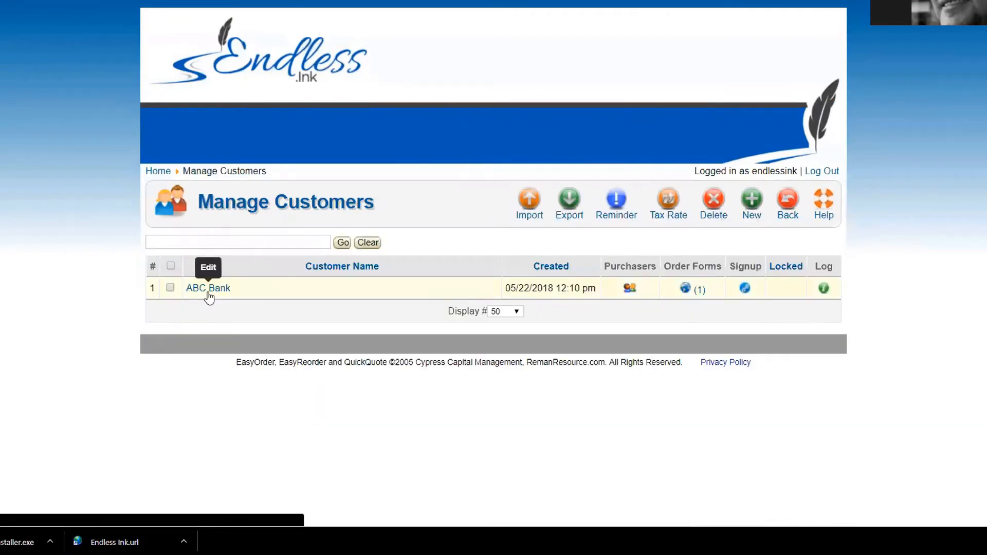
click(685, 289)
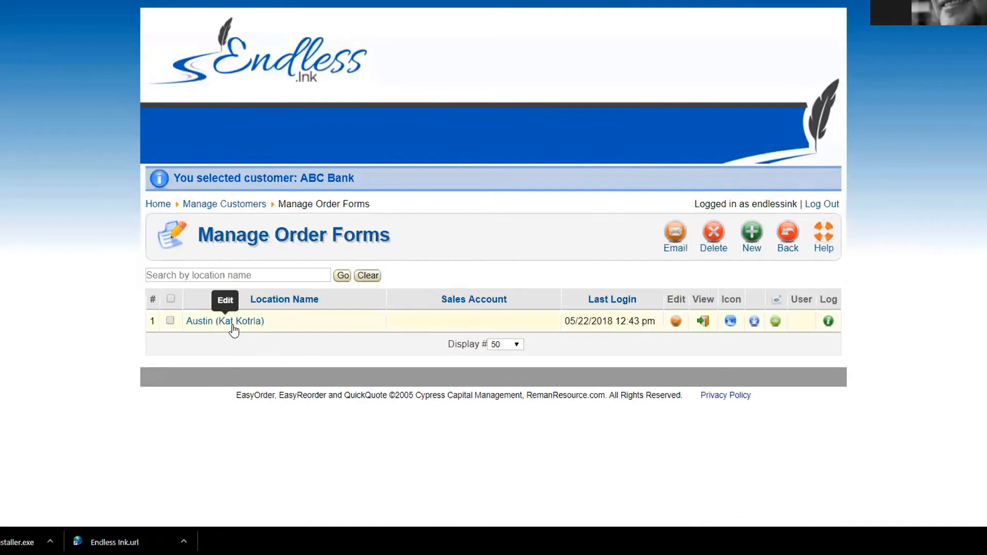
click(230, 323)
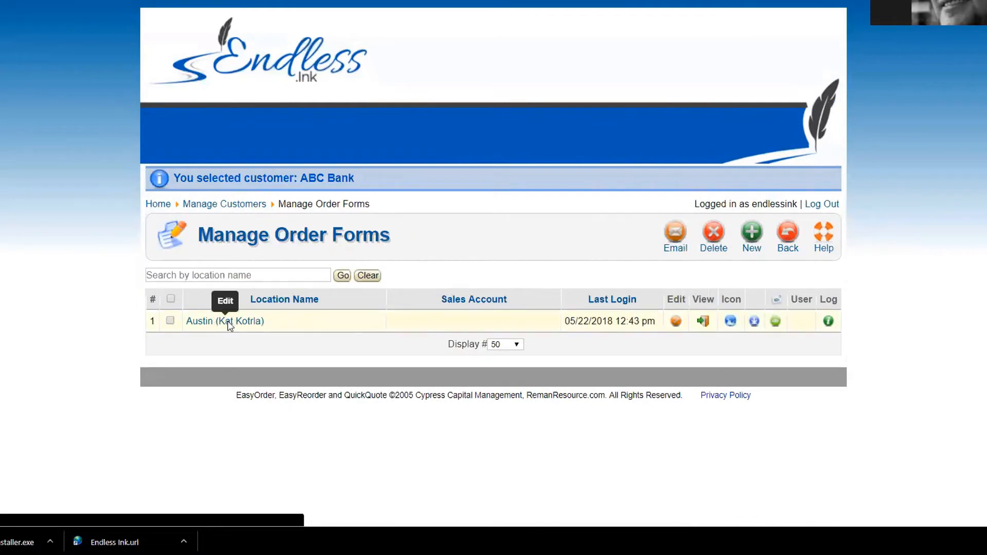
scroll(85, 312, down, 1)
scroll(83, 309, down, 3)
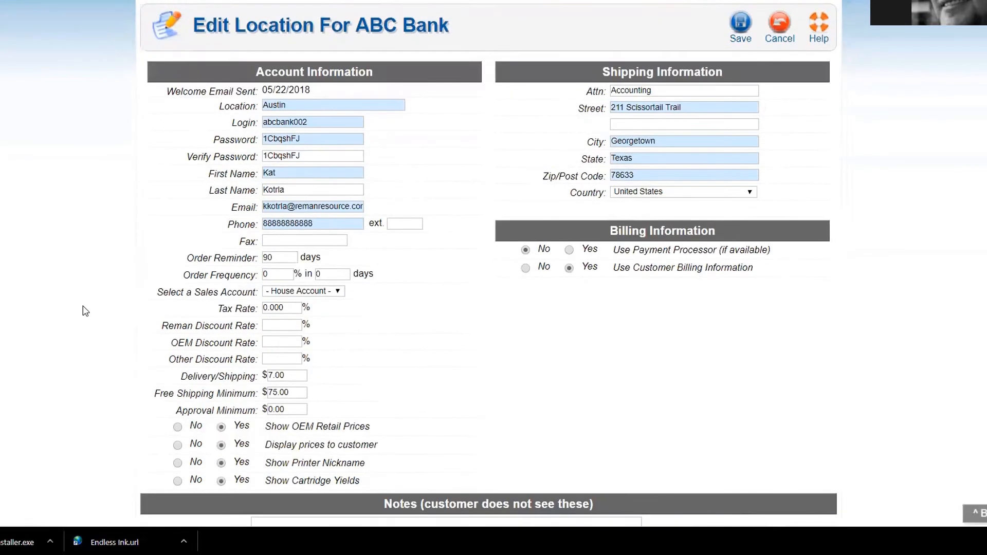
scroll(154, 310, up, 4)
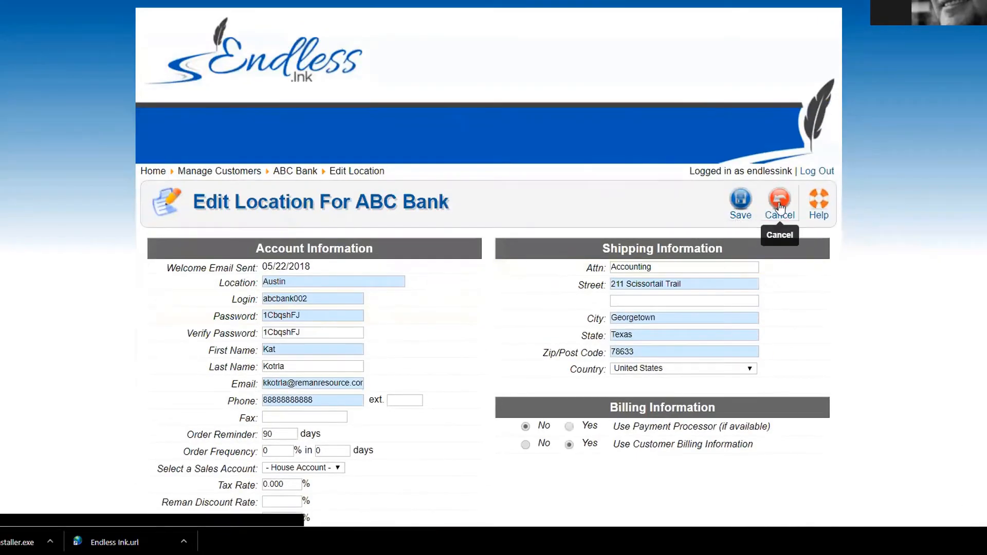
click(766, 216)
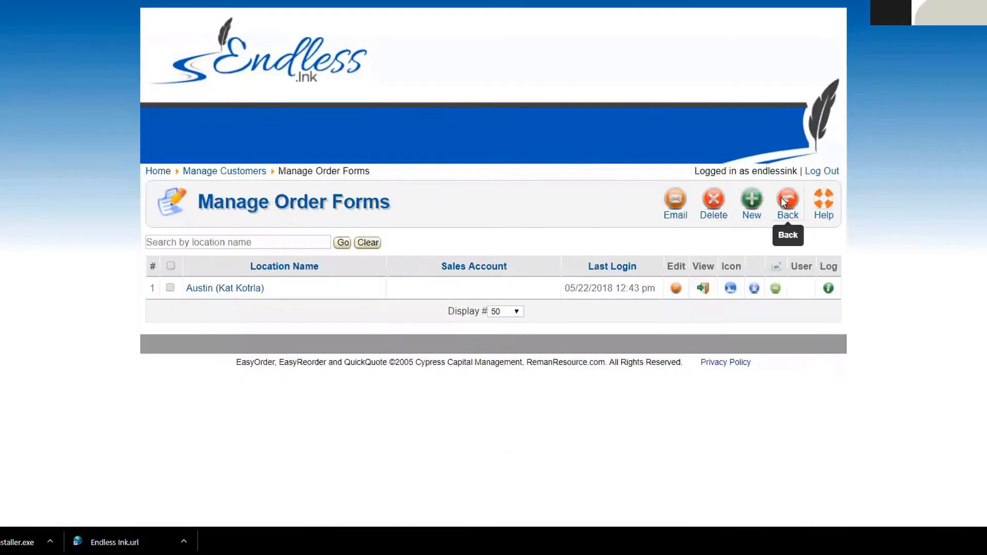
click(787, 212)
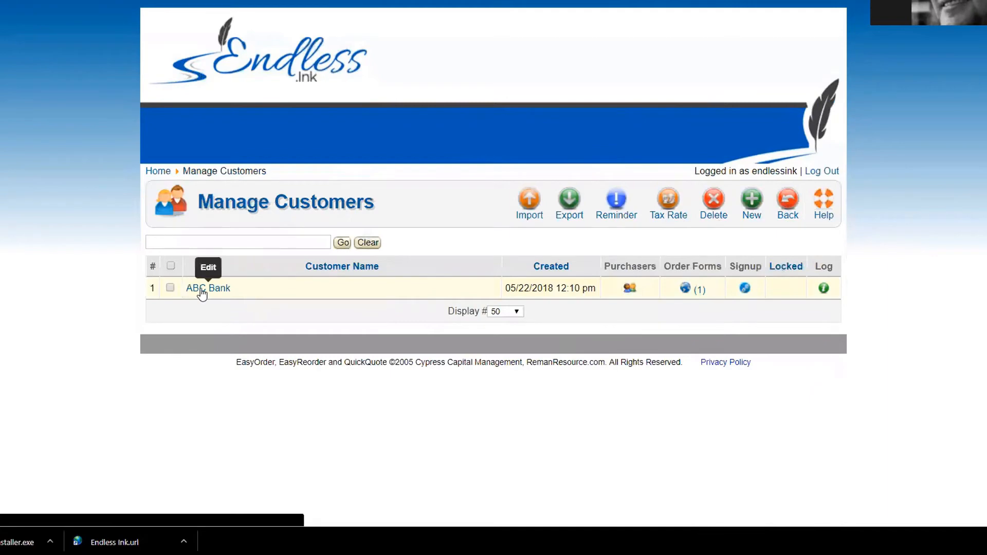
Step: Open ABC Bank's customer settings, toggle Lock prices Yes then No, and cancel without saving
click(150, 171)
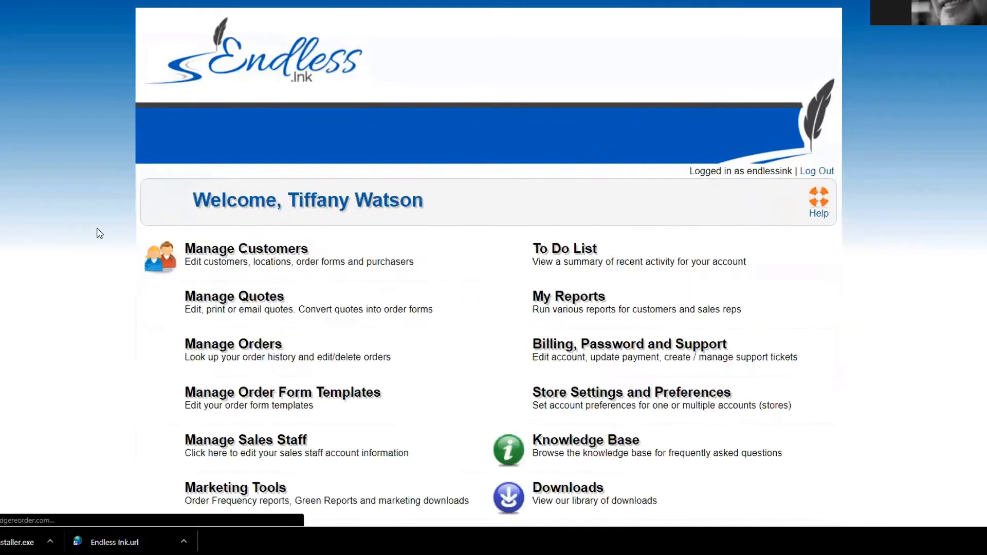
click(278, 255)
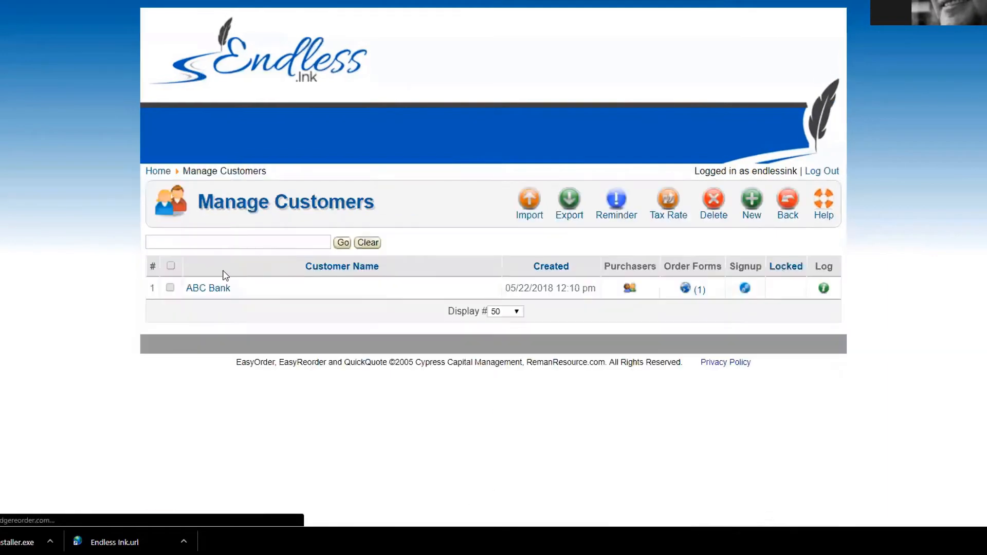
click(194, 291)
click(214, 319)
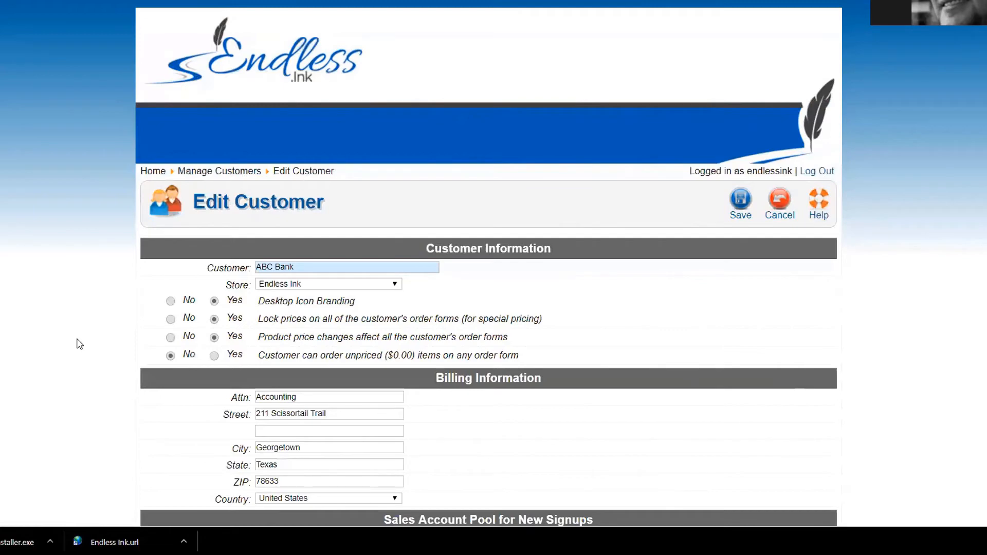
click(170, 320)
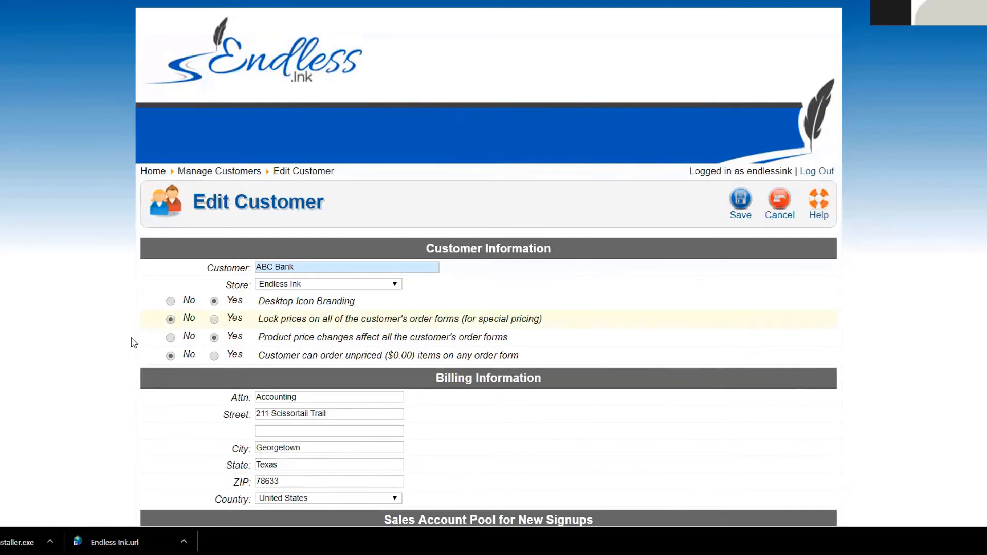
click(779, 203)
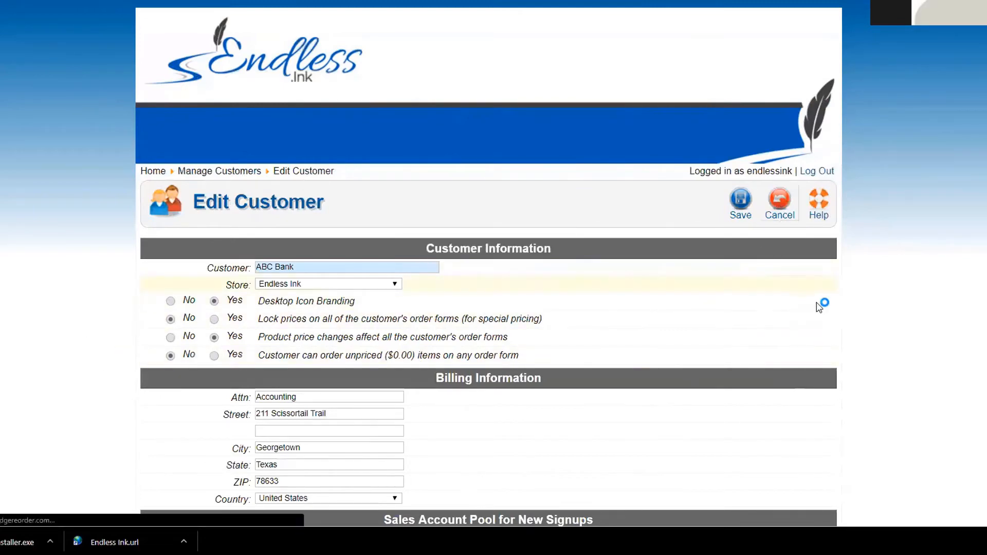
click(786, 212)
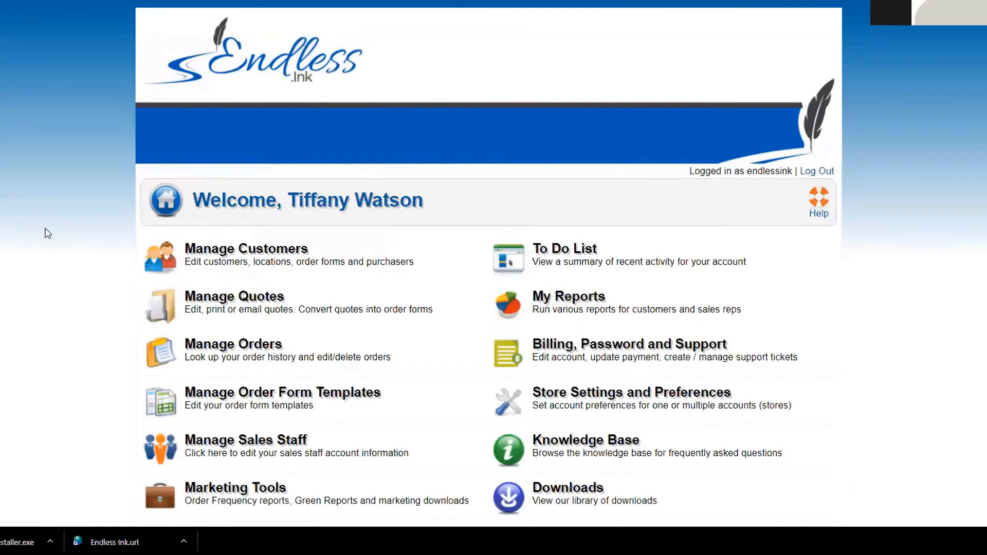
Step: Scroll the home dashboard and drag the ABC Bank - Austin confirmation email into view
scroll(55, 234, down, 2)
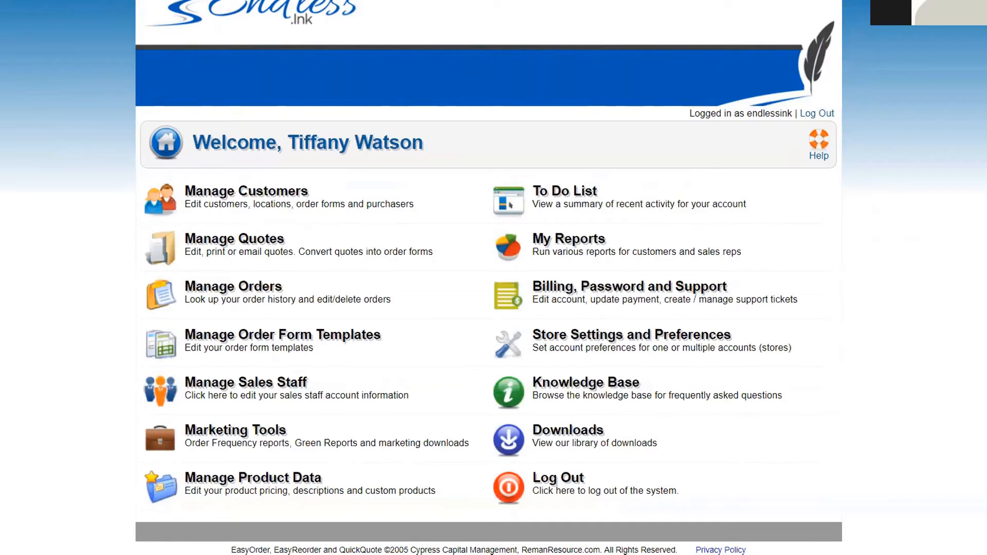
drag(0, 9, 395, 9)
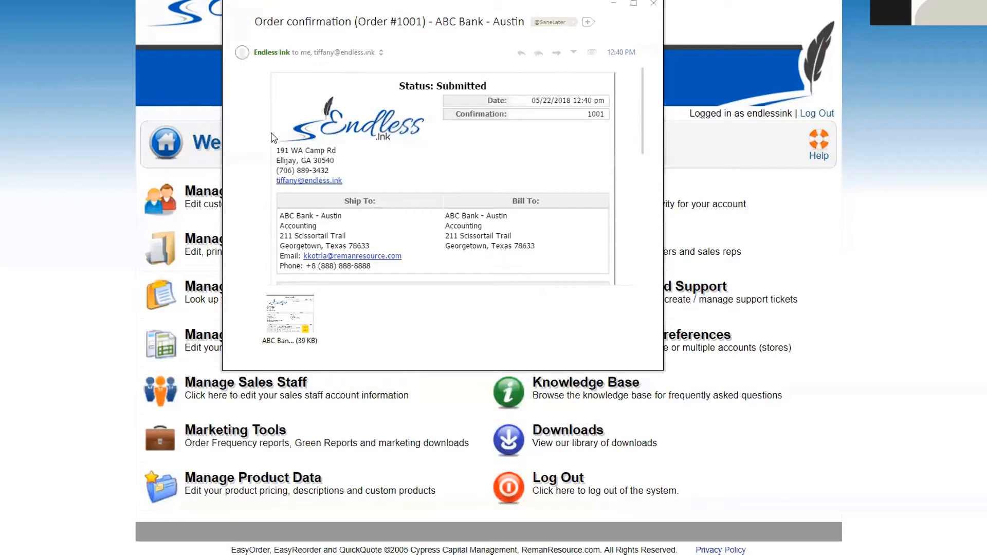
Step: Close the ABC Bank order confirmation email to get back to the Endless Ink dashboard
mouse_move(270, 60)
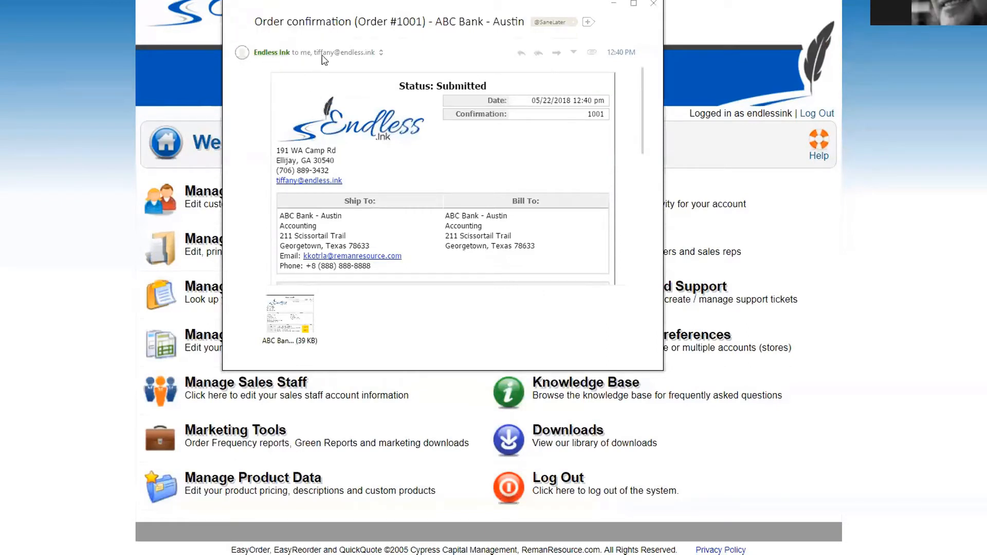
mouse_move(332, 58)
click(653, 3)
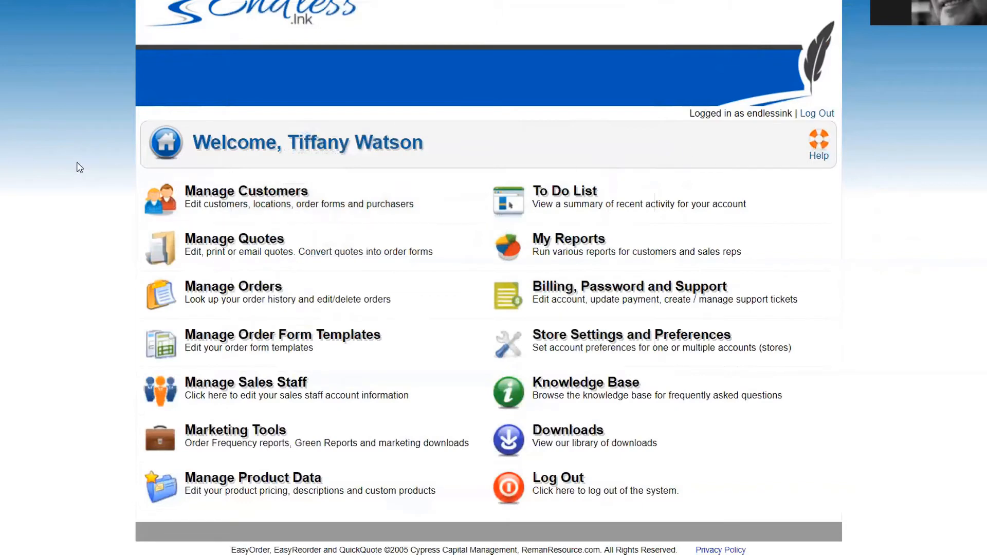
Step: Go to Manage Quotes from the Endless Ink home page
scroll(81, 164, up, 1)
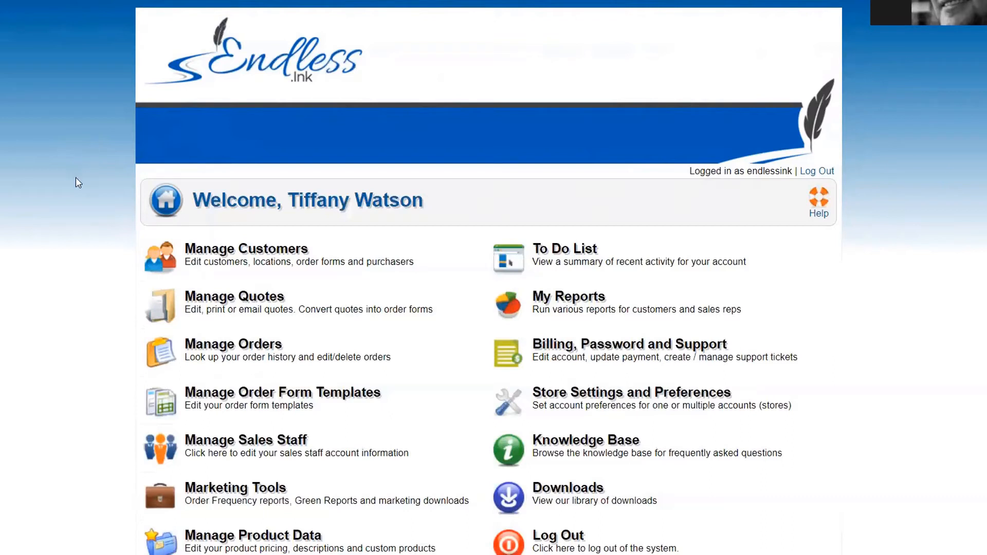
click(257, 298)
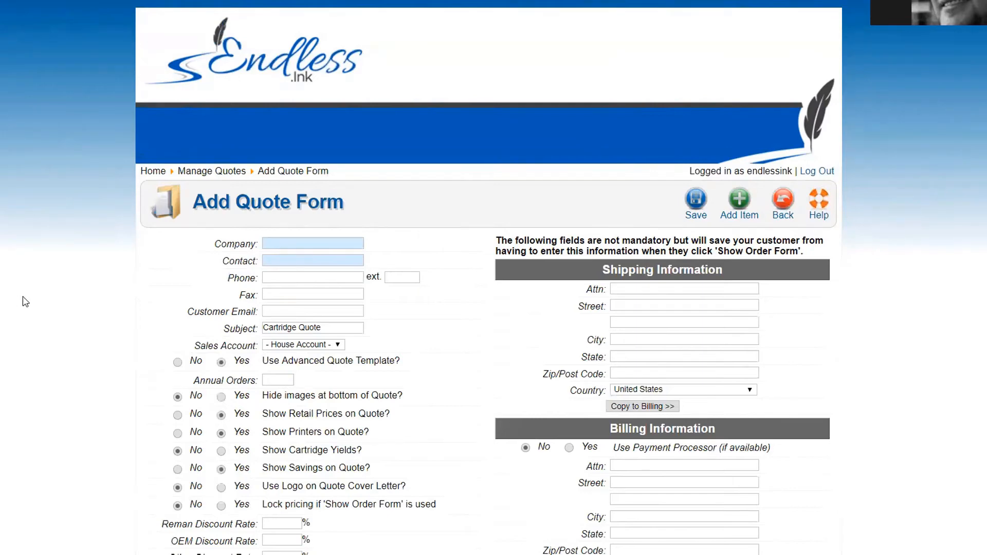
Step: Scroll down the blank Add Quote Form with its 'Cartridge Quote' subject
scroll(96, 257, down, 2)
scroll(77, 278, down, 1)
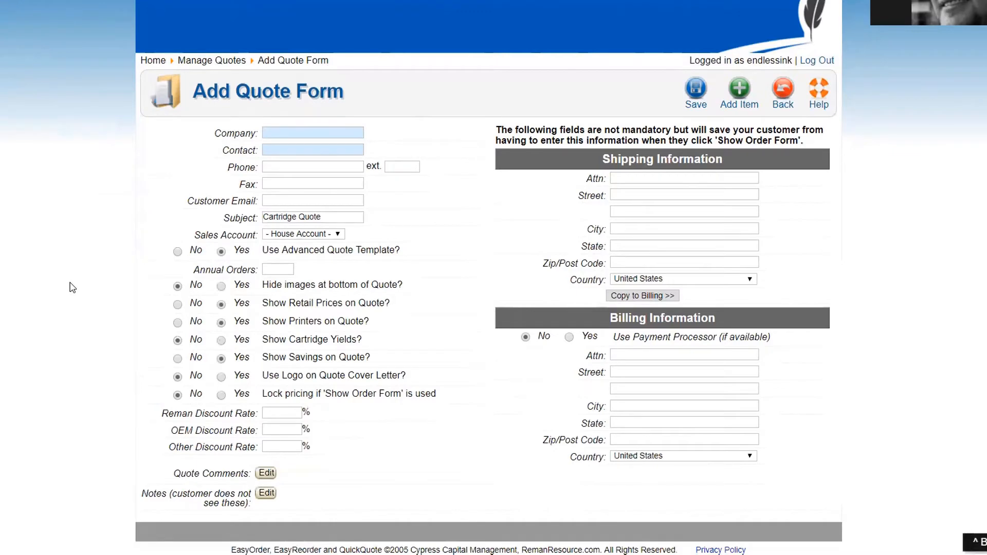
Step: Enter Kat's Co. as the company and fill in the contact's name
click(278, 132)
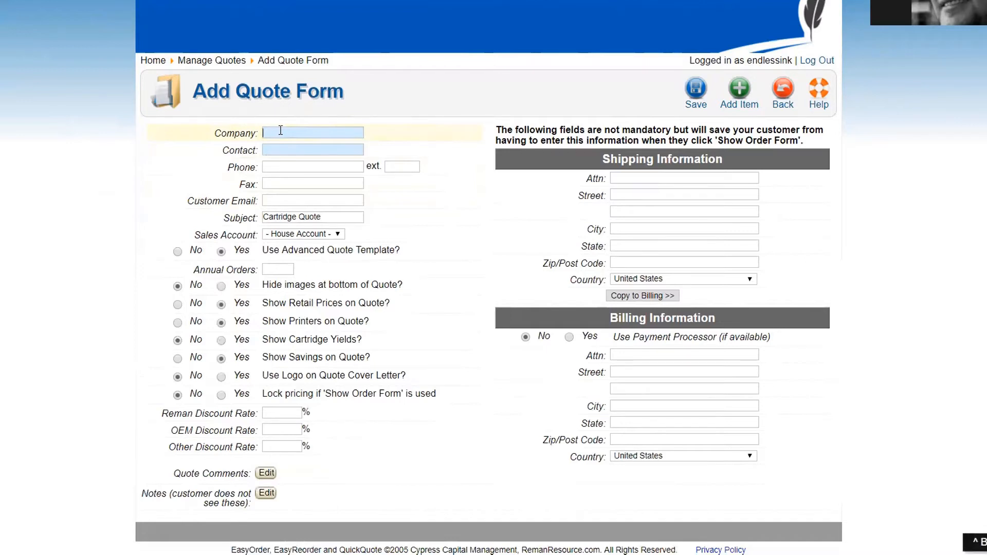
text(Kat's Co.)
key(Tab)
Step: Fill in the customer's e-mail and replace the subject with 'QUote'
key(Tab)
key(BackSpace)
click(274, 199)
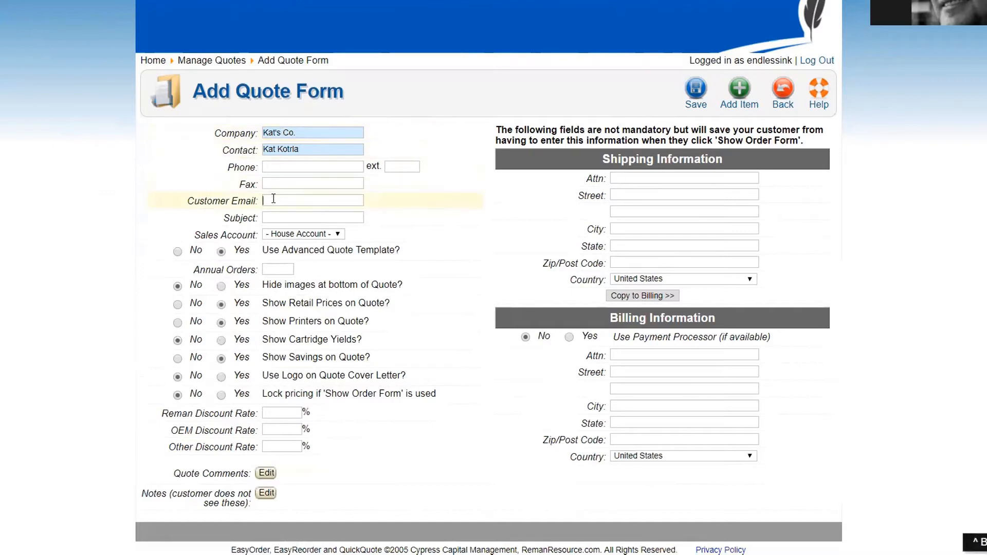
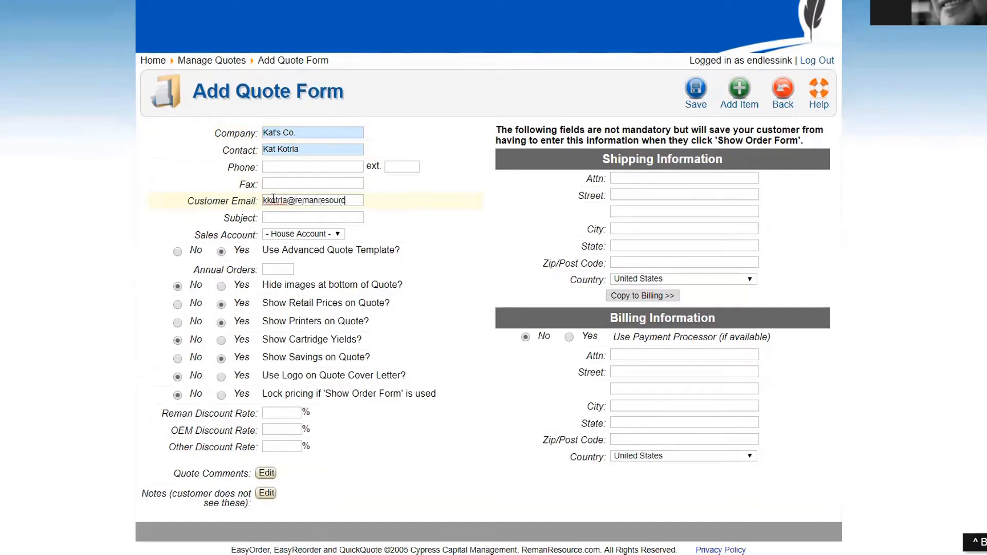
key(Tab)
click(271, 217)
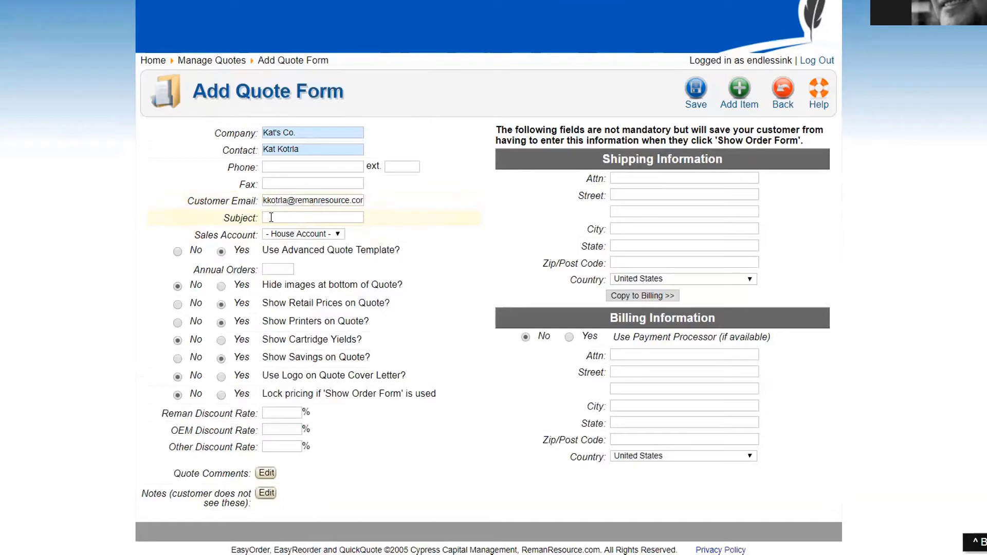
text(QUote)
Step: Find the HP Color LaserJet 2600 among Reman products by searching '2600'
click(741, 90)
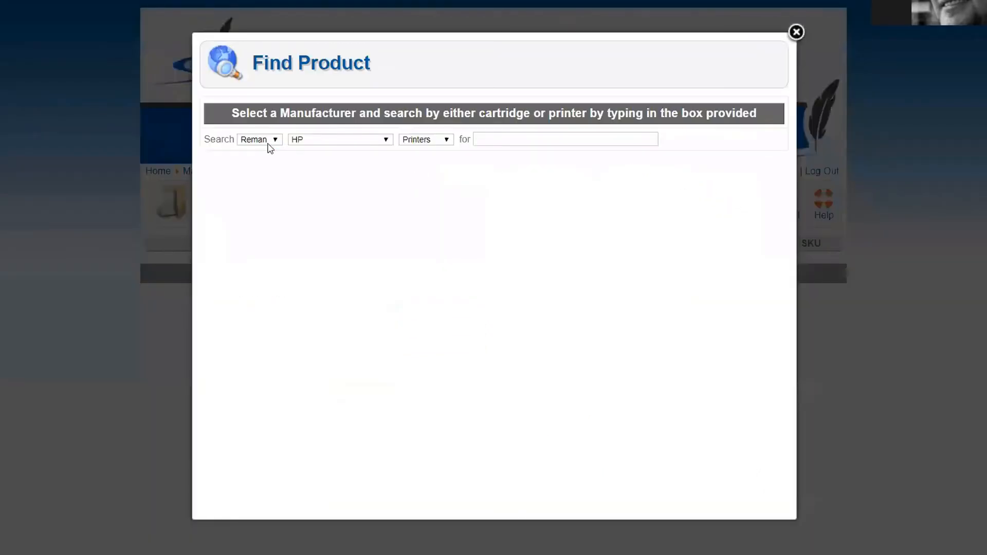
click(267, 141)
click(267, 141)
click(495, 137)
text(2600)
click(514, 189)
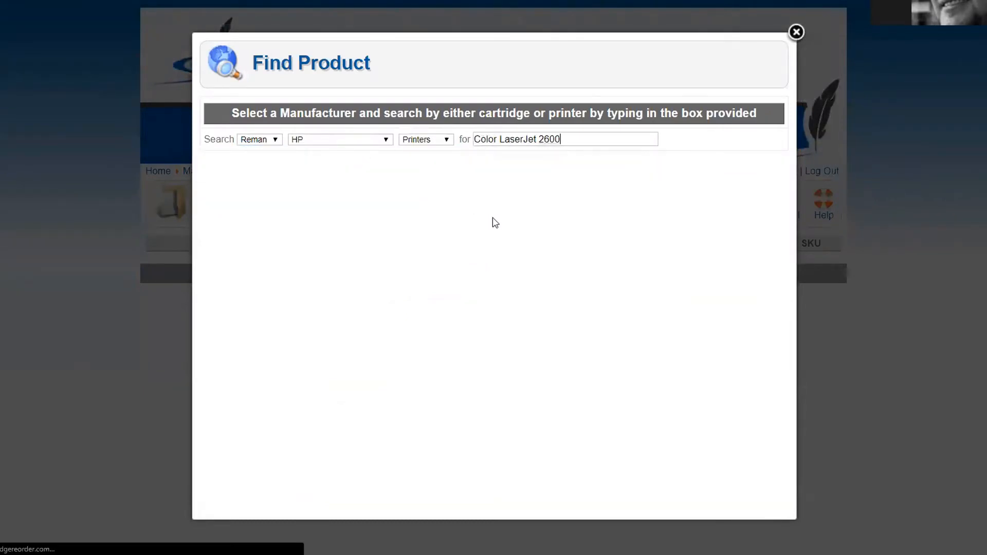
Step: Add the black, cyan, yellow and magenta 124A toners to the quote and save
click(211, 214)
click(211, 264)
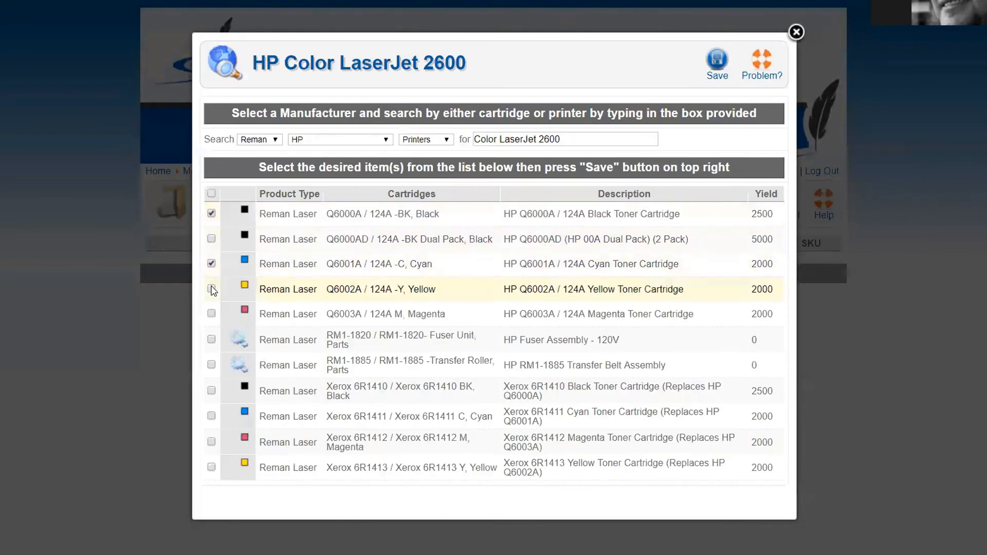
click(211, 288)
click(212, 314)
click(717, 61)
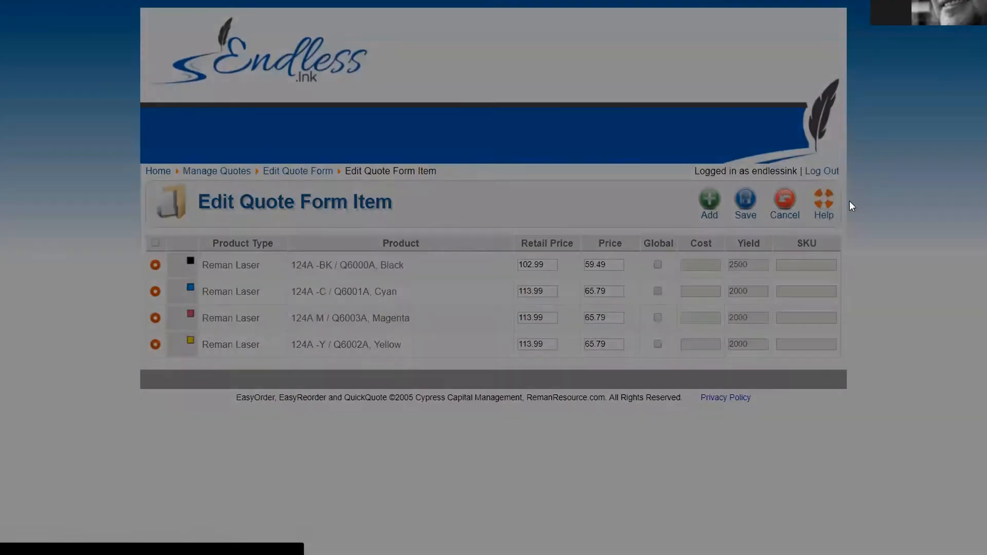
click(746, 199)
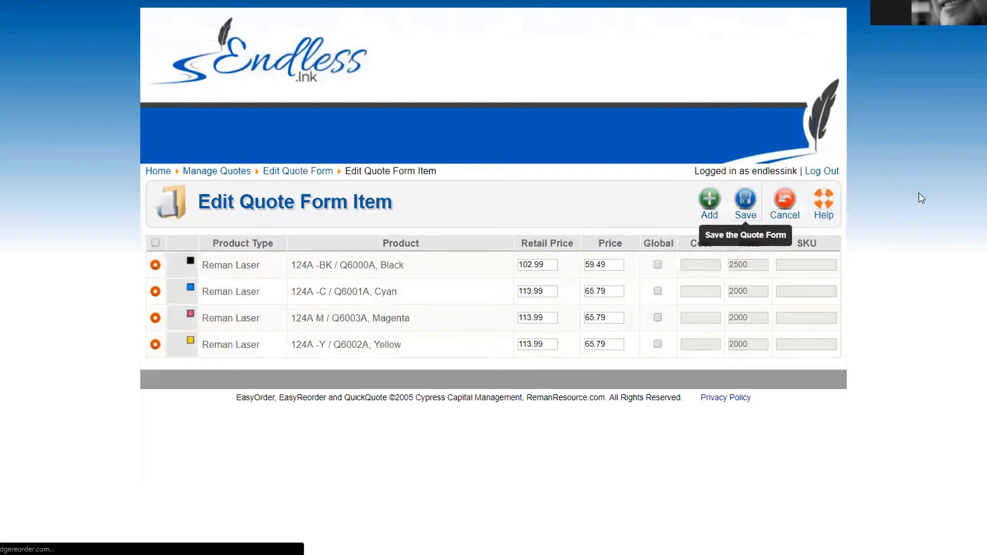
Step: Set 'Use Advanced Quote Template?' to No
scroll(18, 167, down, 5)
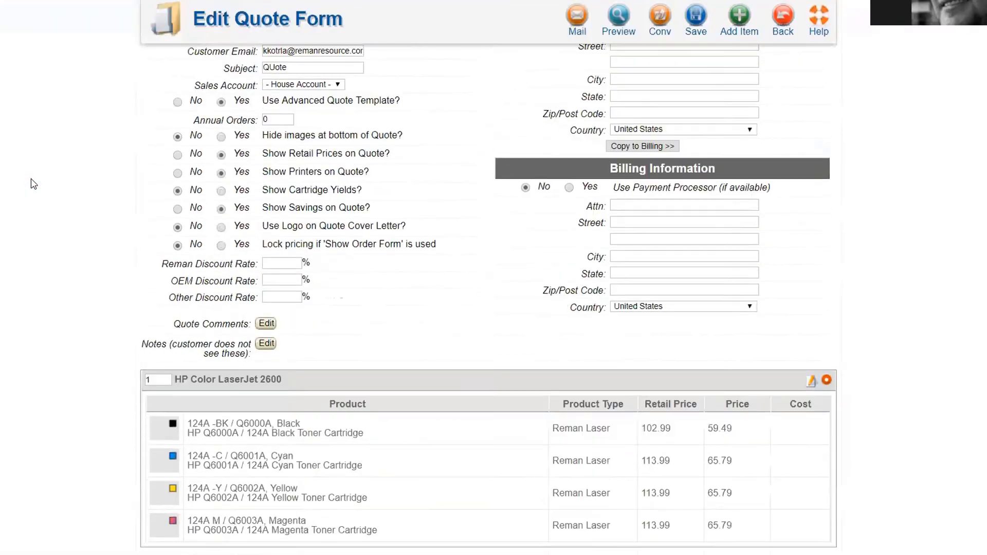
scroll(34, 185, up, 5)
scroll(34, 185, down, 3)
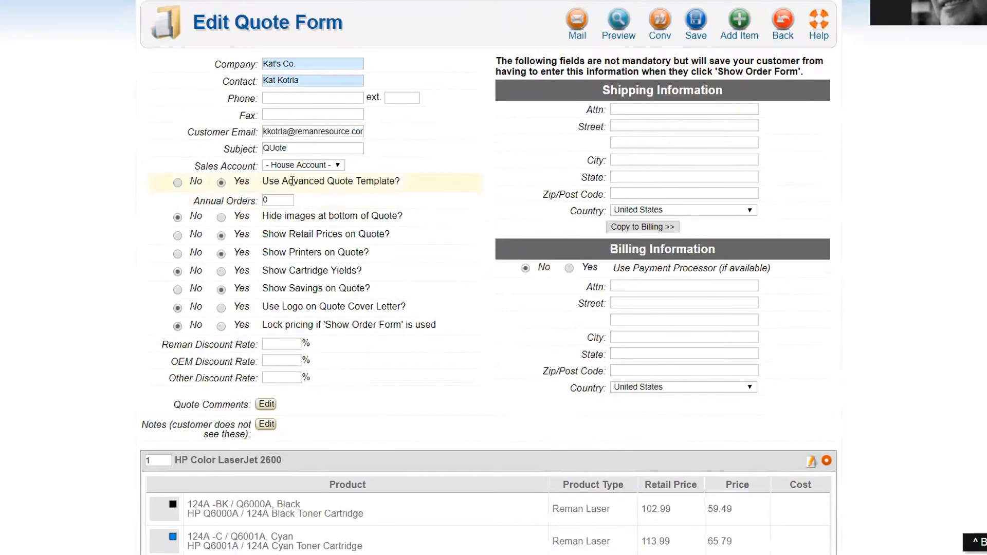
drag(262, 181, 371, 180)
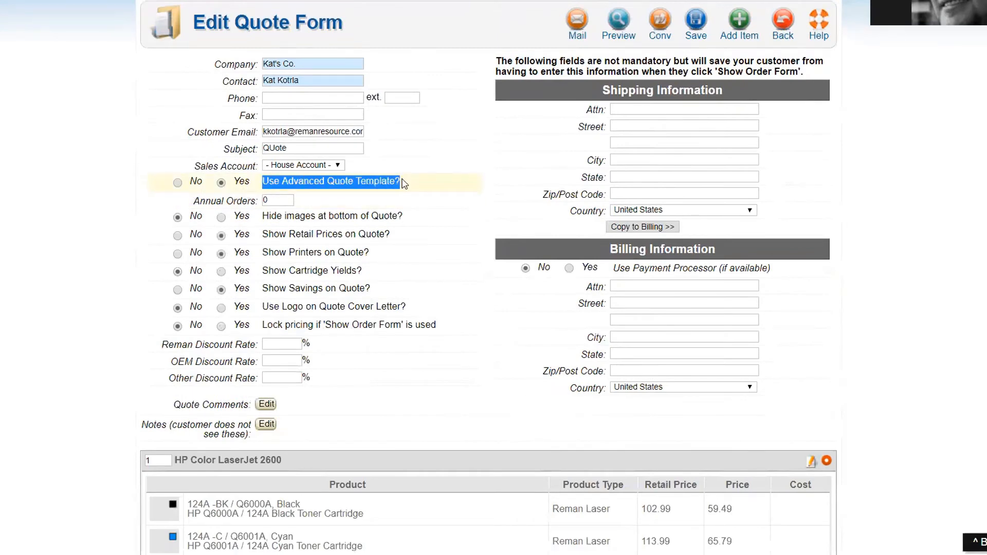
click(177, 183)
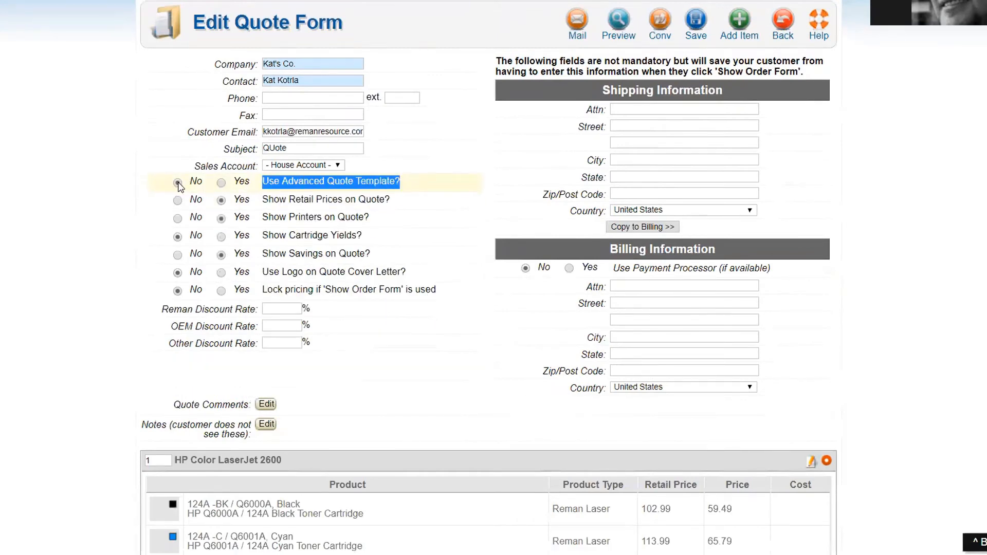
Step: Preview the customer quote showing the $188.10 saving, then go back to editing
click(620, 26)
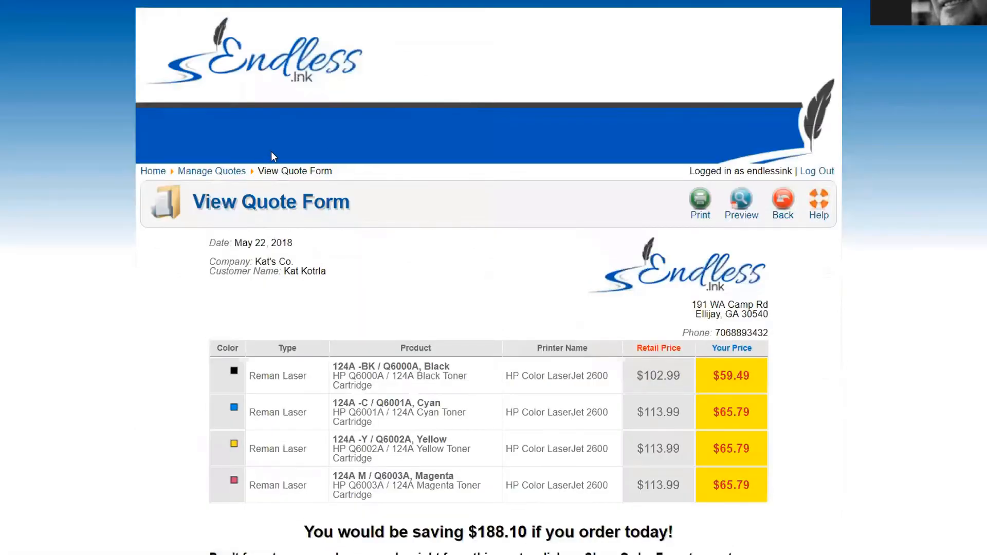
scroll(272, 152, down, 3)
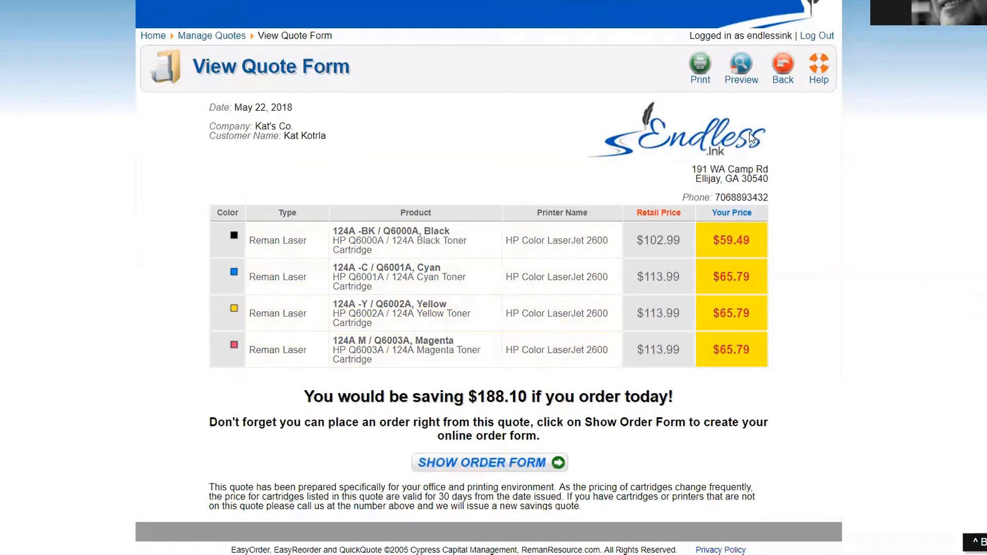
click(783, 65)
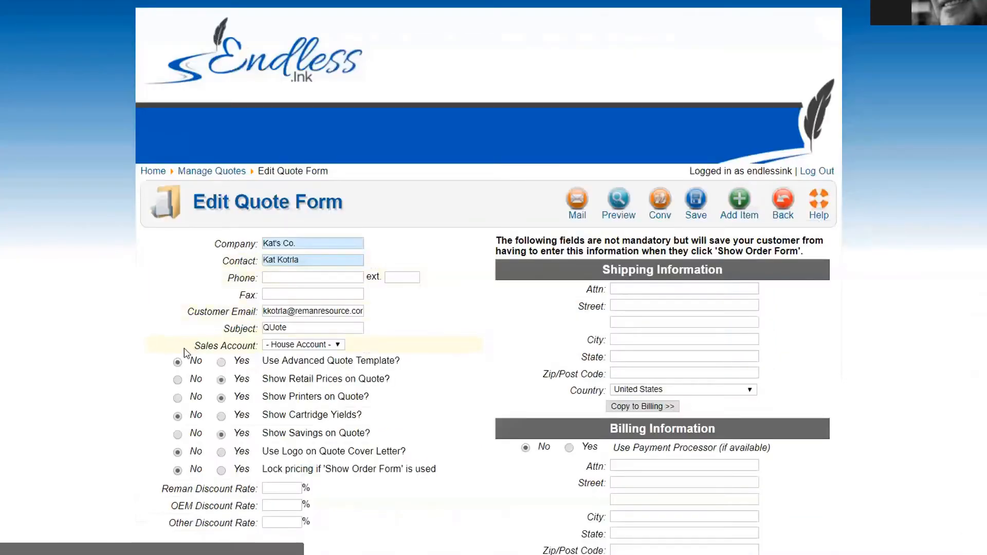
Step: Switch 'Use Advanced Quote Template?' back to Yes and set Annual Orders to 4
scroll(106, 273, down, 2)
click(221, 245)
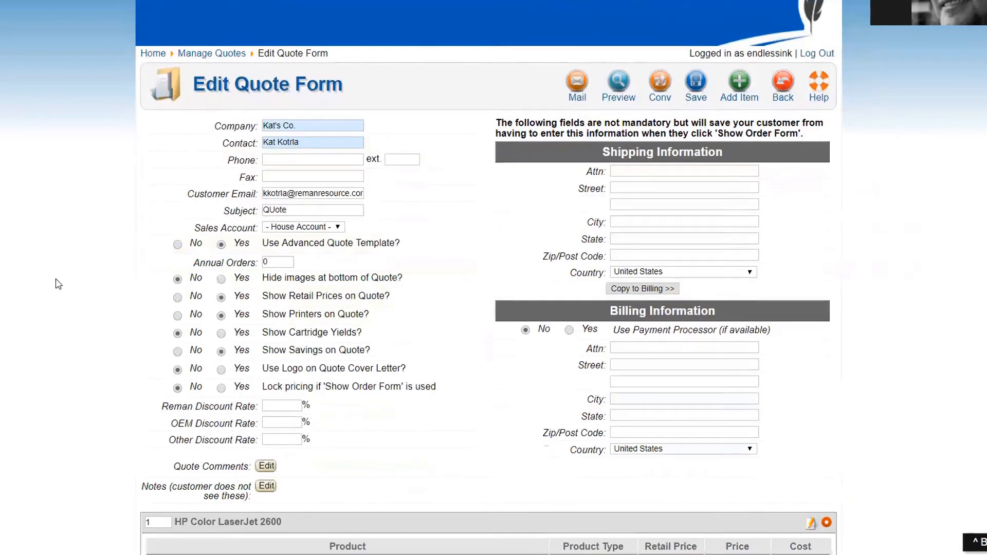
click(291, 193)
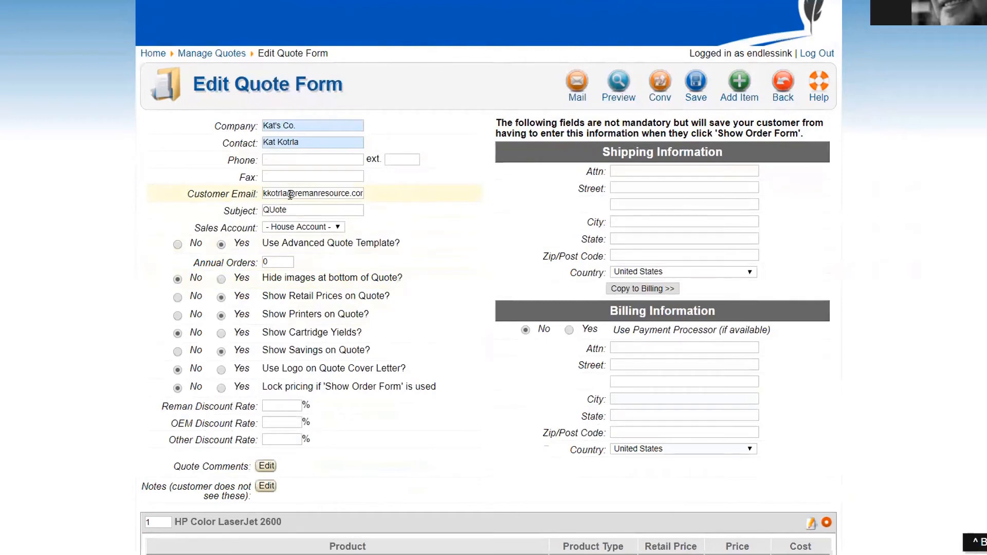
click(222, 245)
click(275, 262)
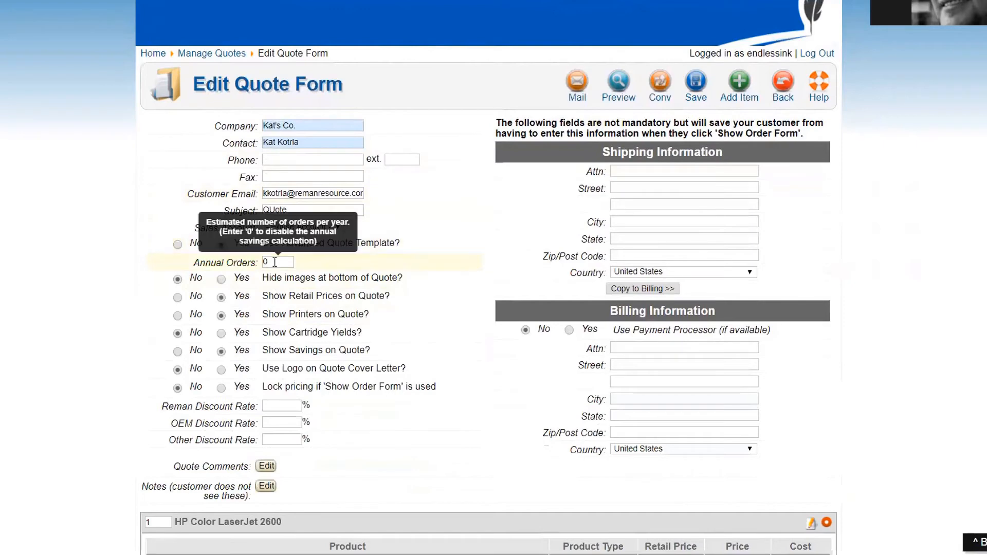
double_click(275, 262)
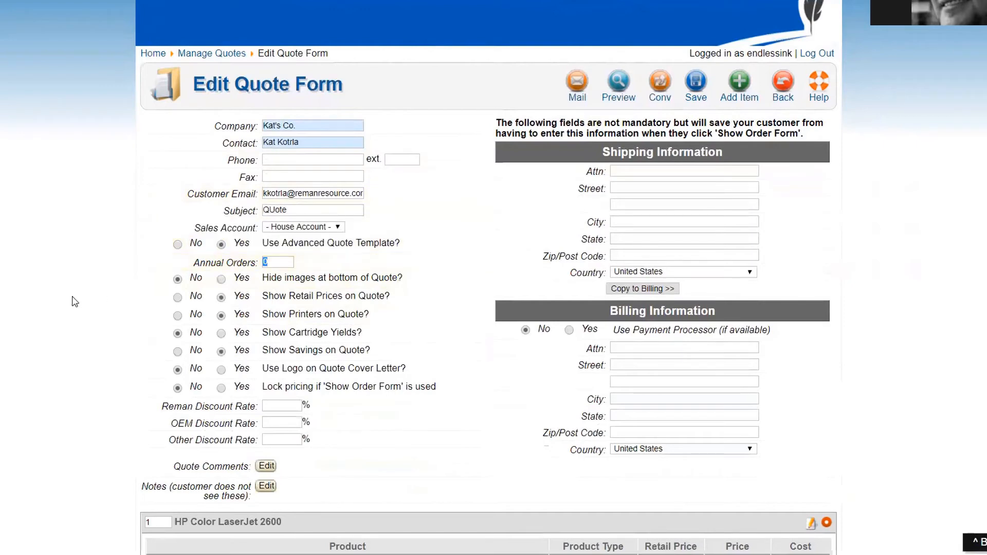
text(4)
click(618, 90)
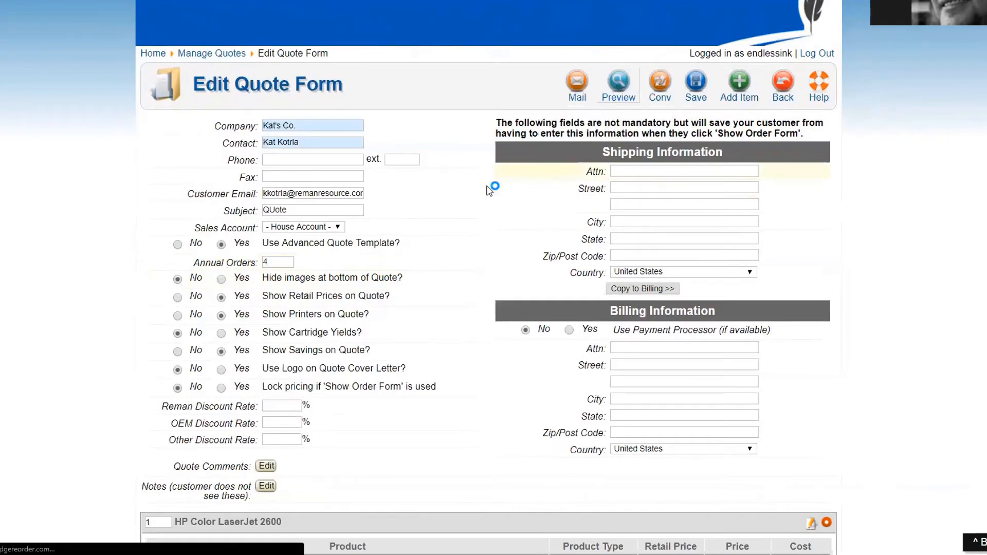
scroll(488, 188, down, 3)
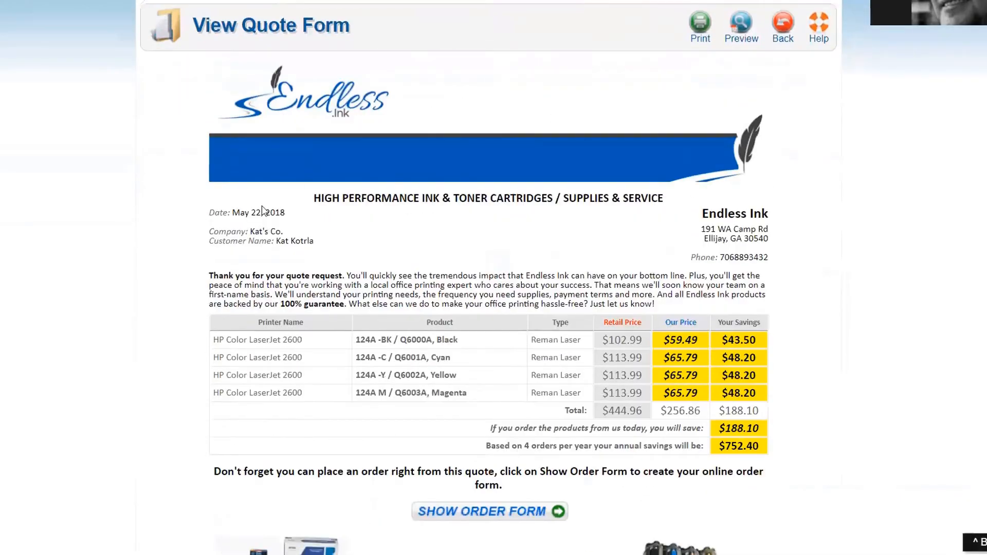
scroll(596, 234, down, 2)
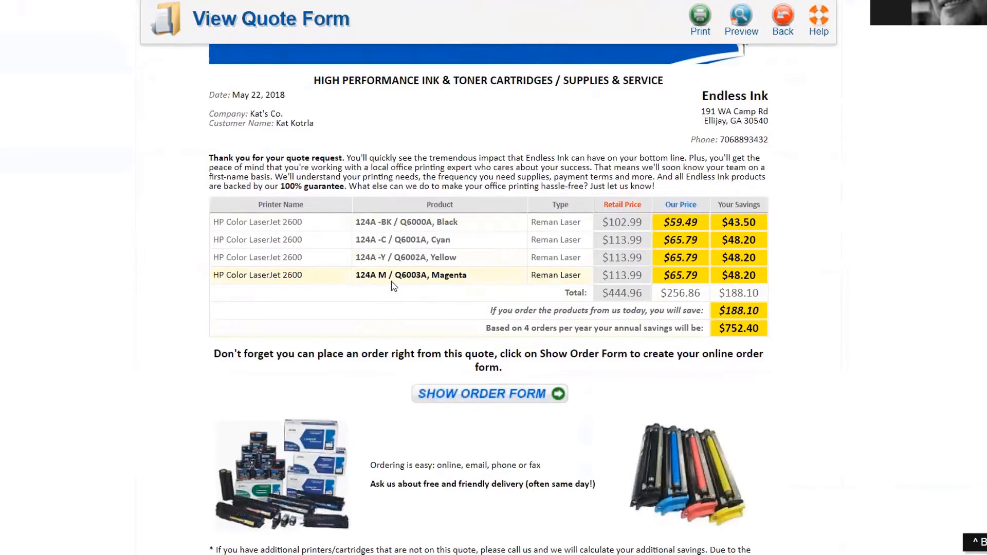
scroll(393, 286, down, 1)
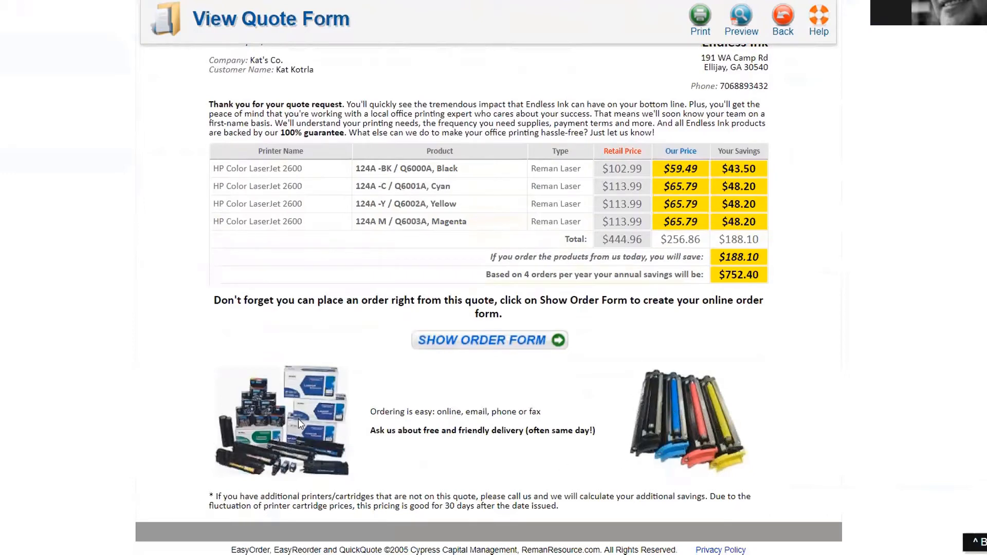
scroll(297, 423, up, 3)
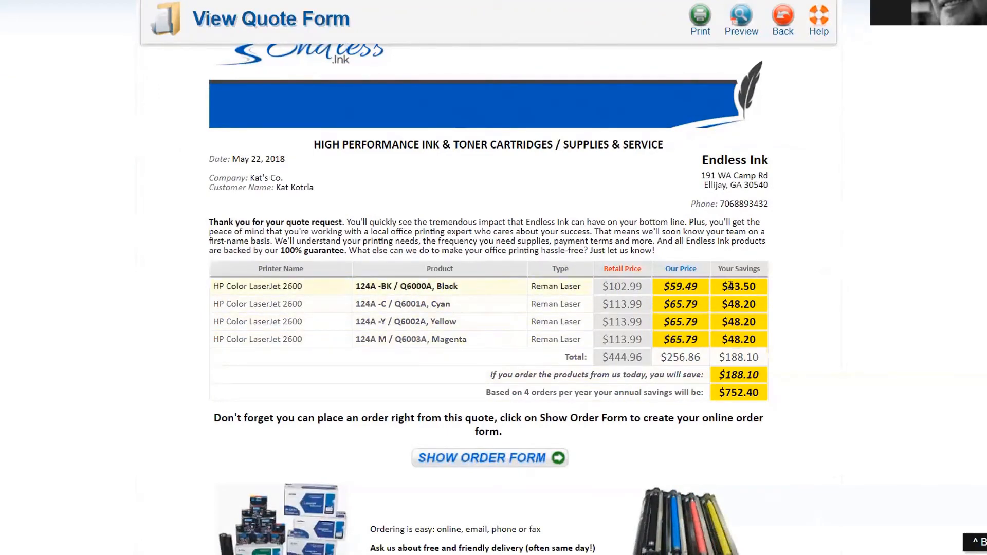
drag(718, 356, 768, 359)
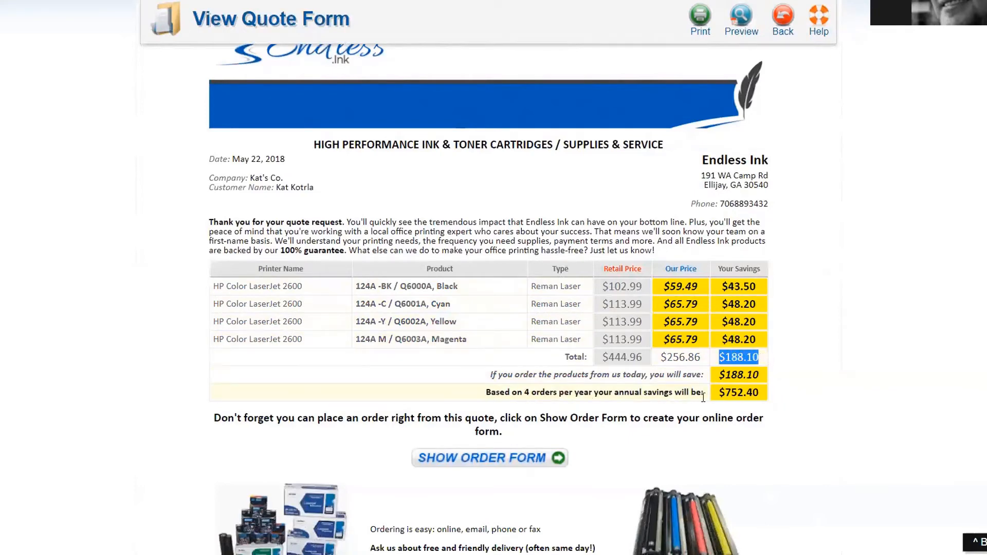
drag(719, 393, 777, 397)
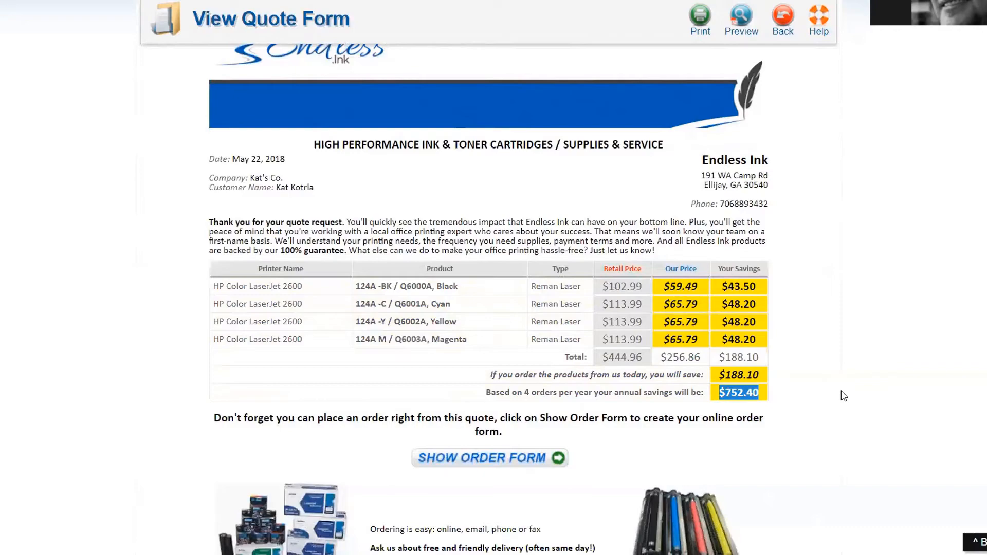
scroll(843, 394, down, 2)
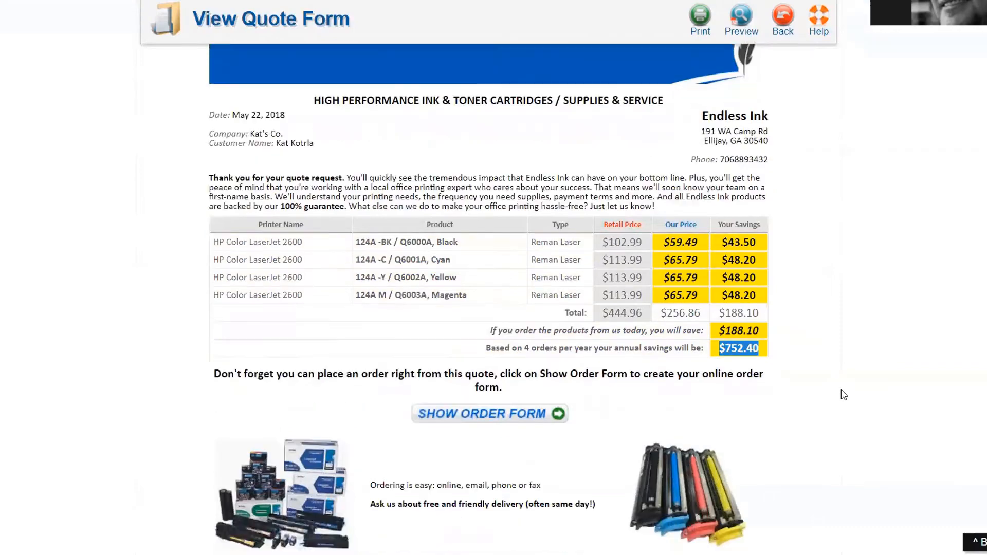
scroll(843, 395, up, 5)
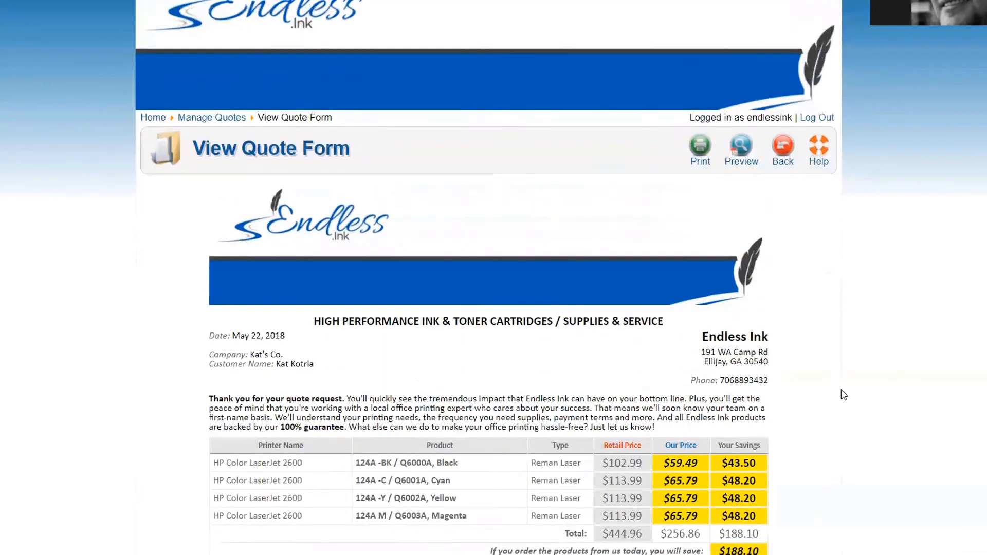
scroll(844, 395, down, 2)
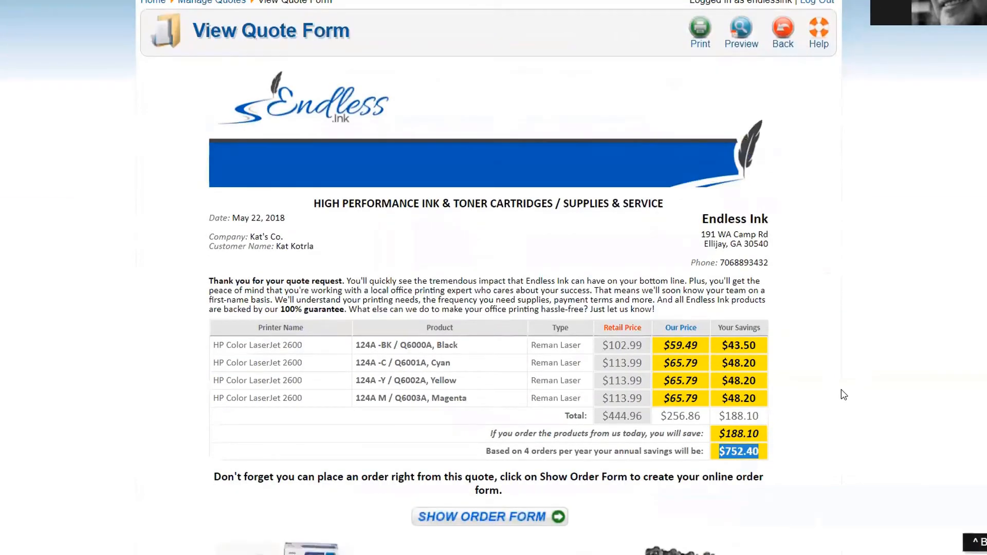
scroll(843, 395, up, 1)
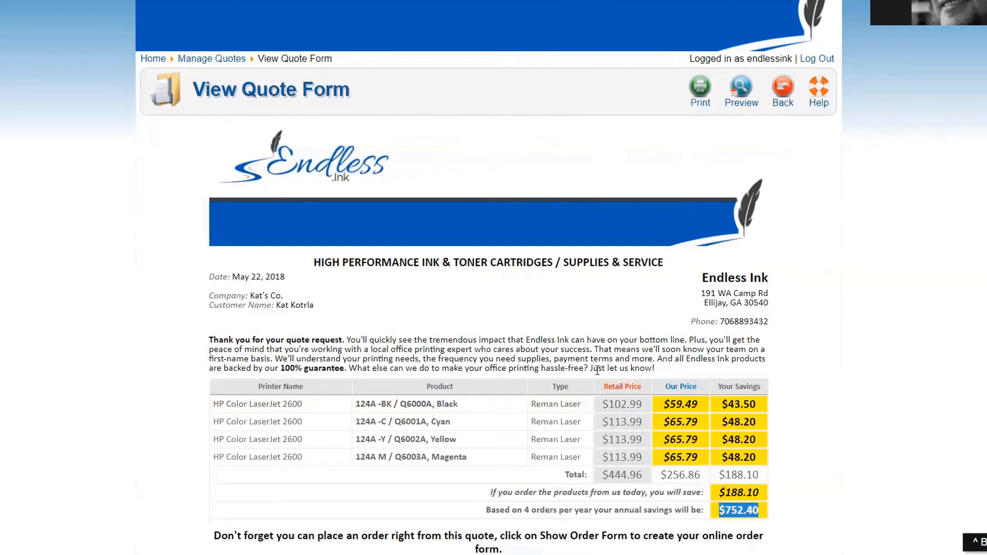
scroll(596, 370, down, 1)
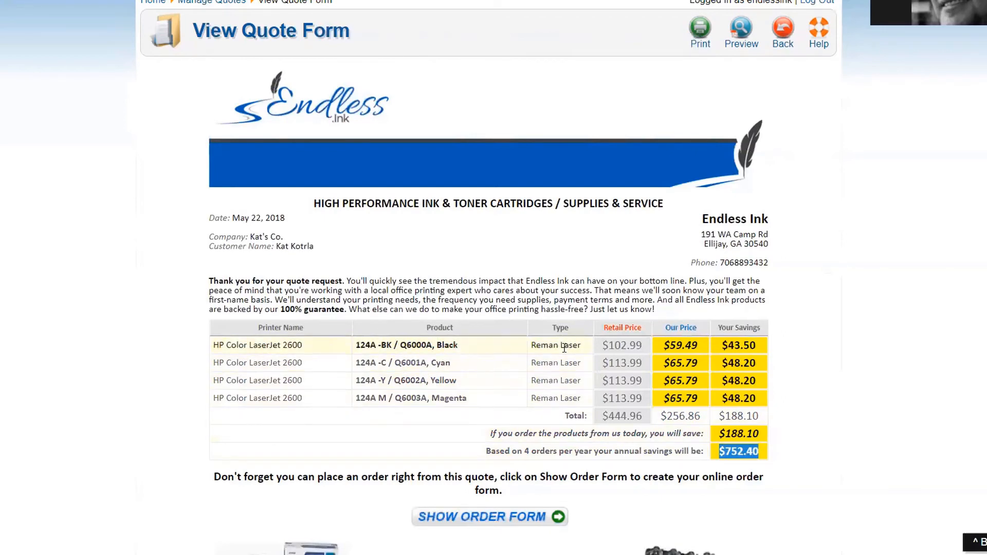
drag(598, 350, 656, 346)
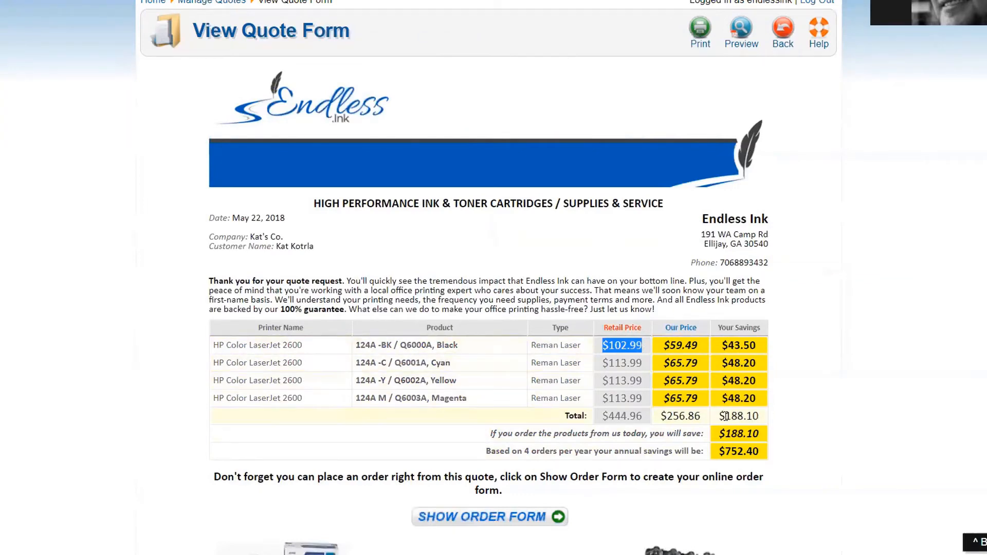
drag(719, 418, 765, 422)
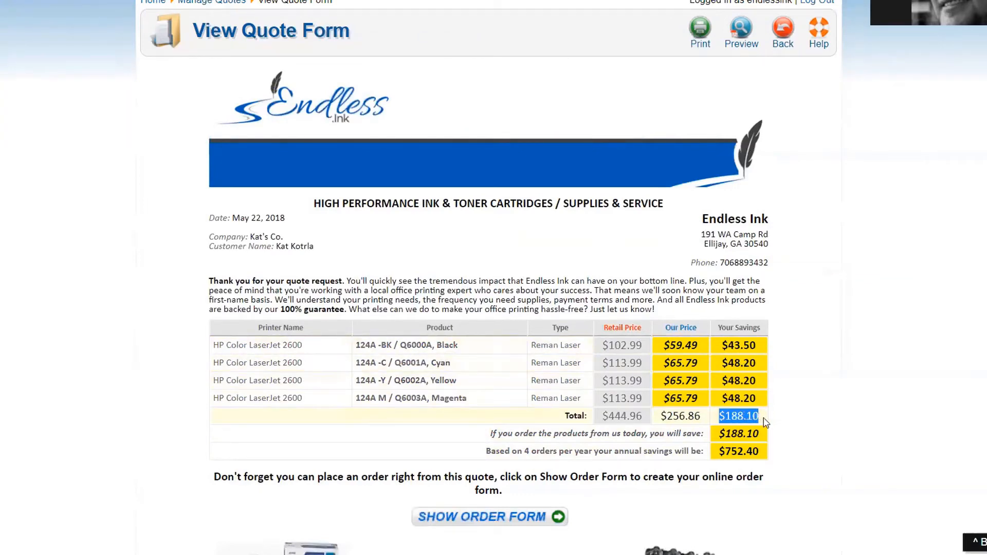
scroll(788, 412, down, 1)
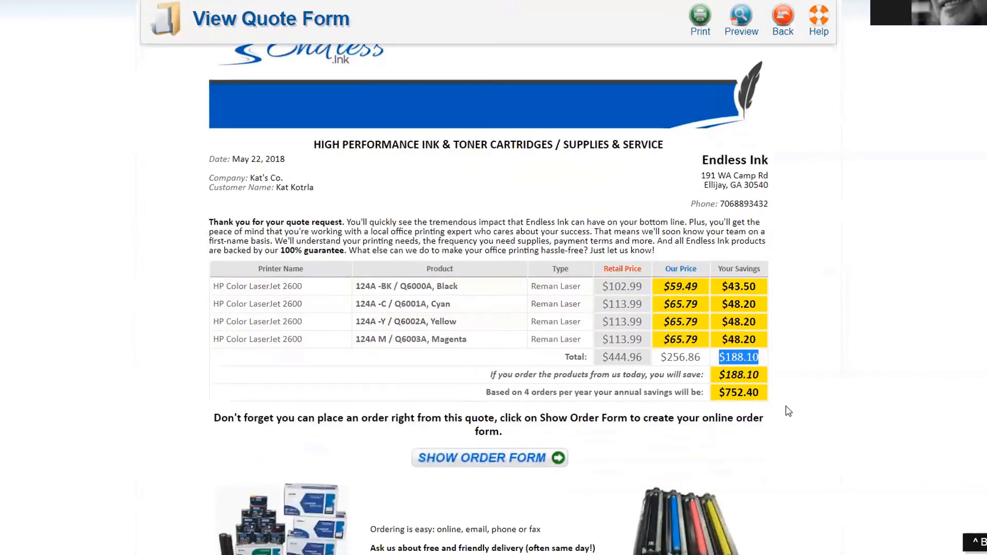
drag(717, 393, 770, 393)
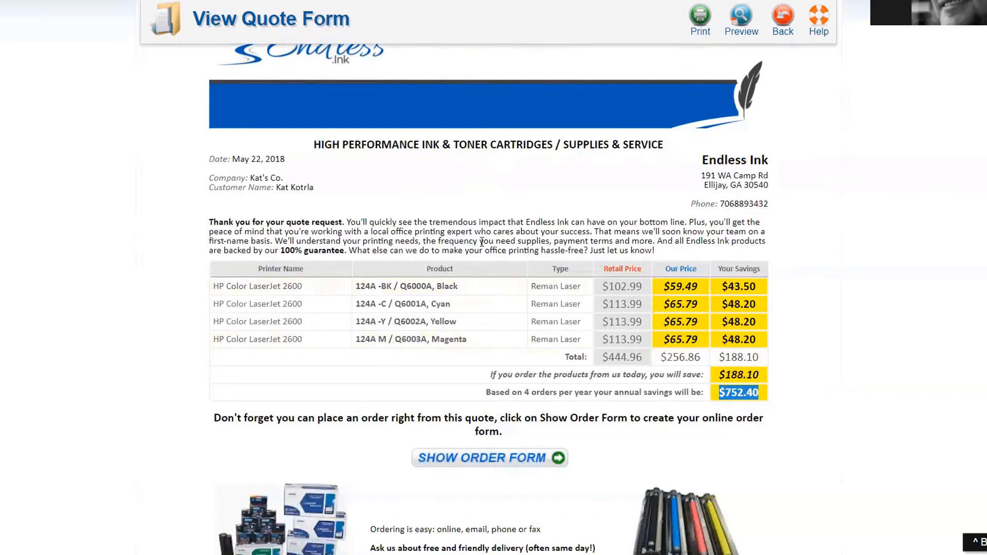
Step: Highlight the $752.40 annual savings figure on the quote
click(524, 206)
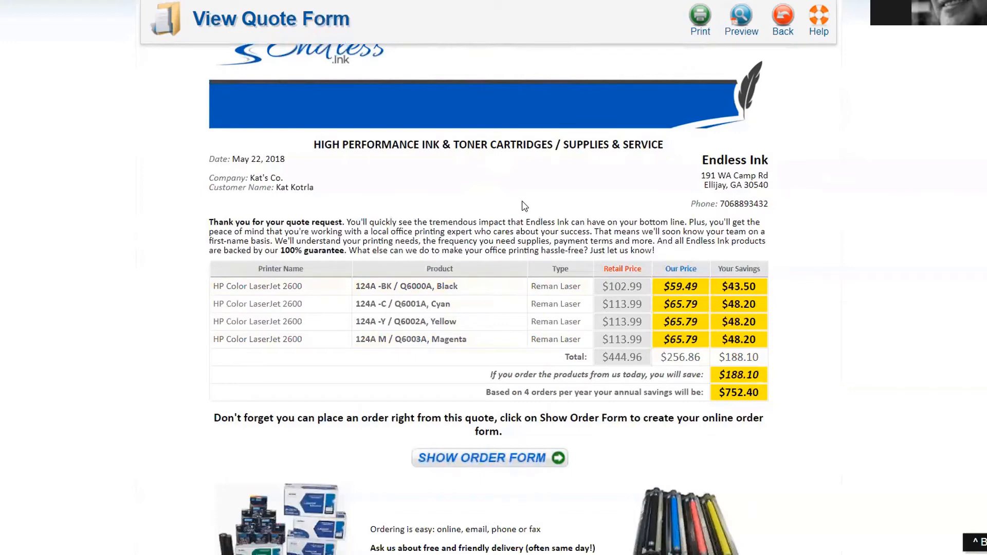
scroll(524, 206, down, 1)
scroll(524, 206, up, 2)
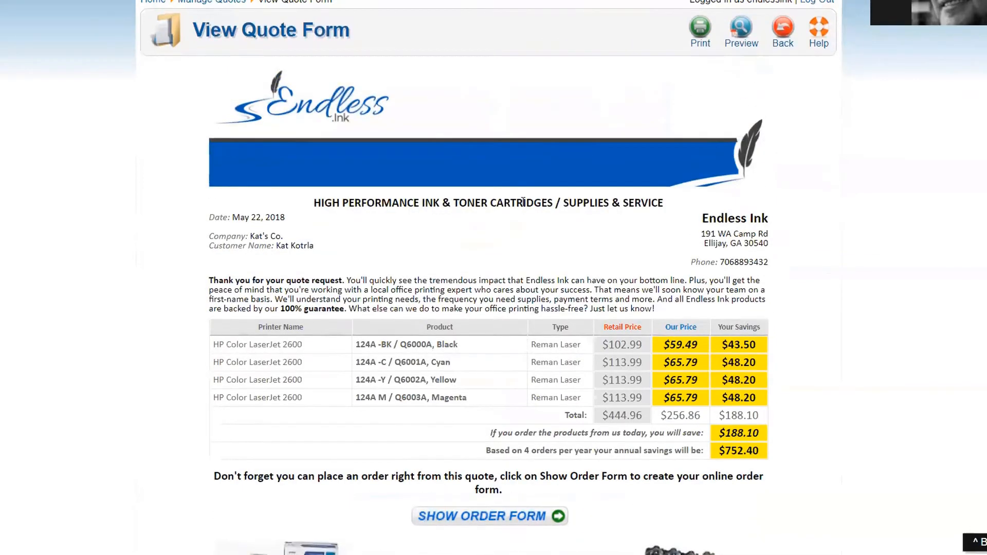
scroll(525, 206, down, 1)
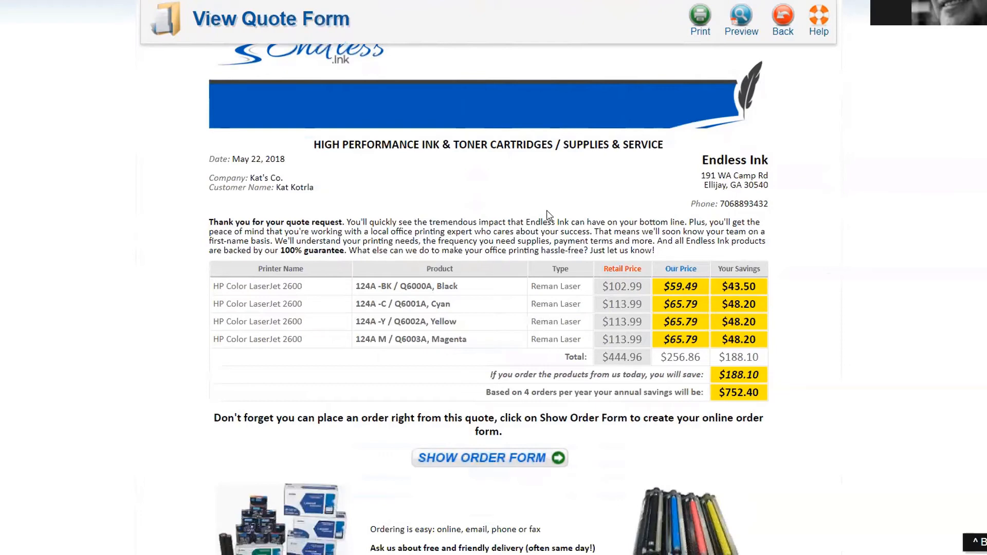
drag(720, 394, 766, 396)
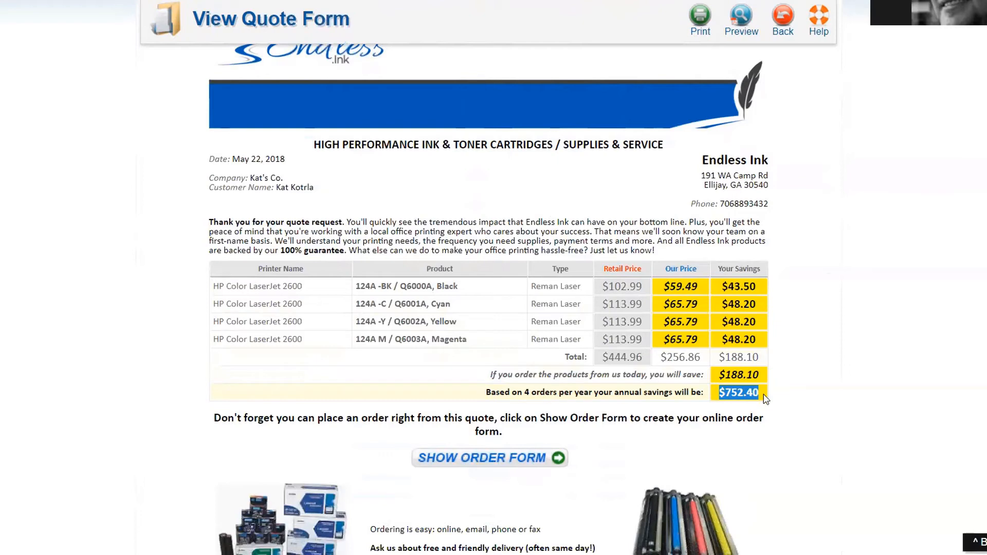
Step: Highlight the paragraph explaining how to order from this quote
scroll(766, 399, down, 1)
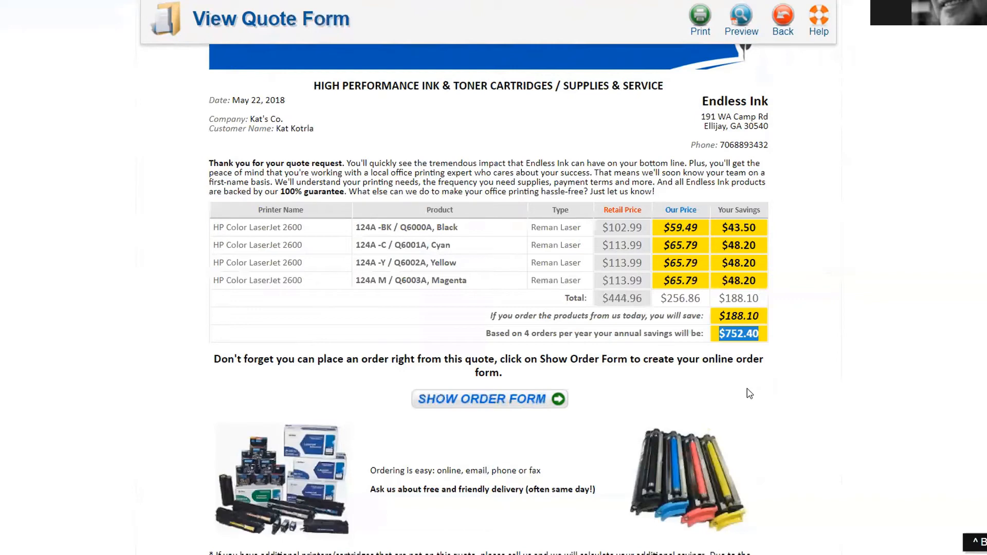
drag(207, 357, 764, 354)
click(764, 354)
triple_click(764, 355)
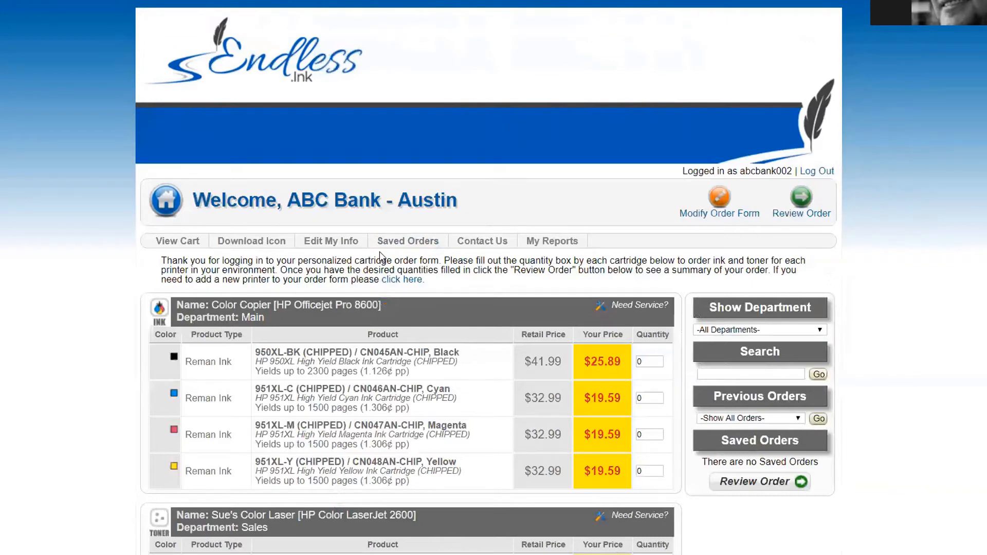
Step: Enter quantity 1 for the black, cyan and magenta 124A toners, then return to the main menu
scroll(383, 273, down, 4)
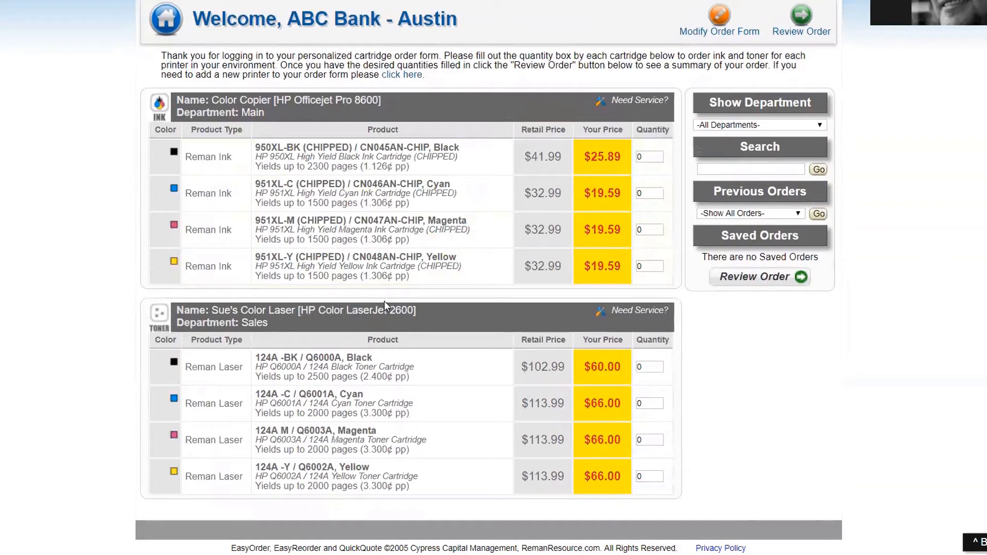
click(647, 367)
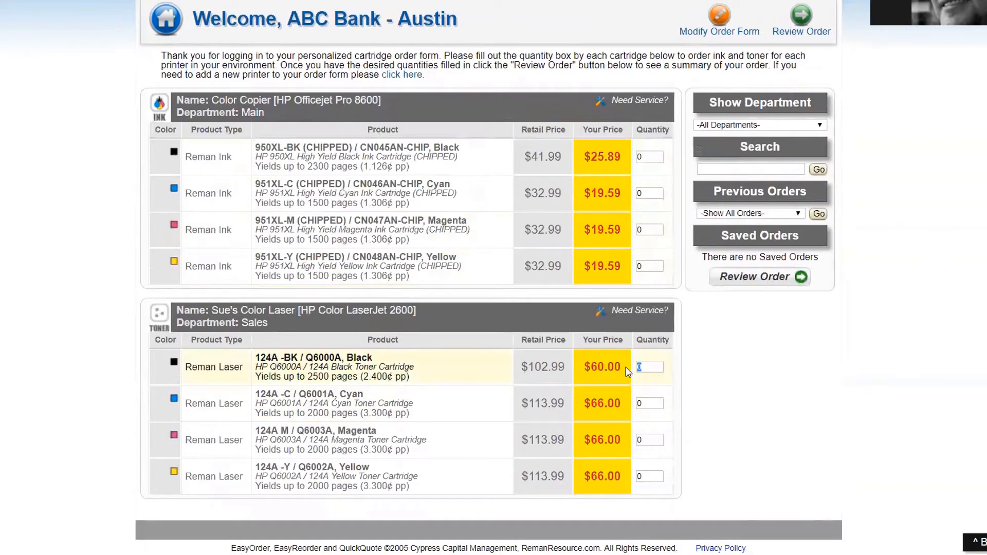
text(1)
click(646, 404)
text(1)
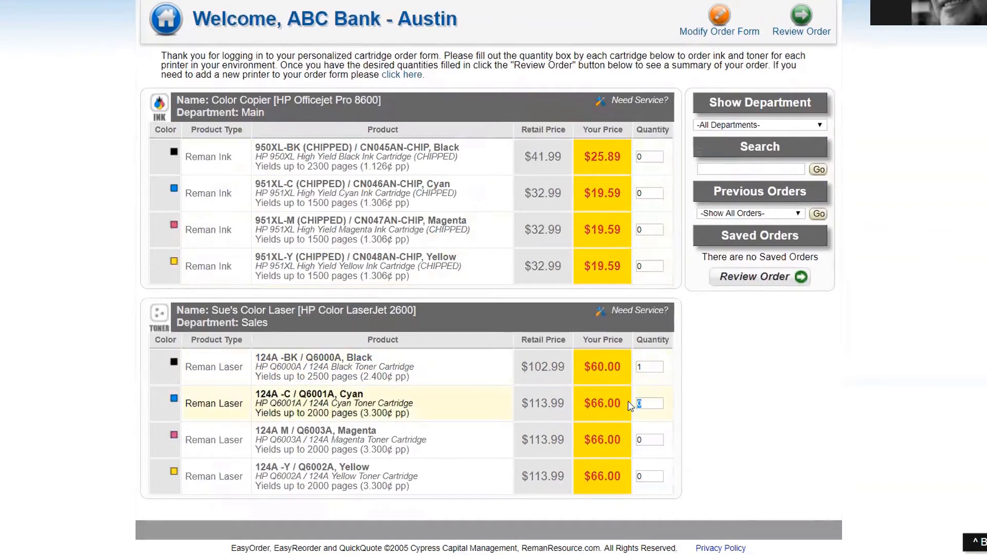
click(644, 440)
text(1)
click(643, 476)
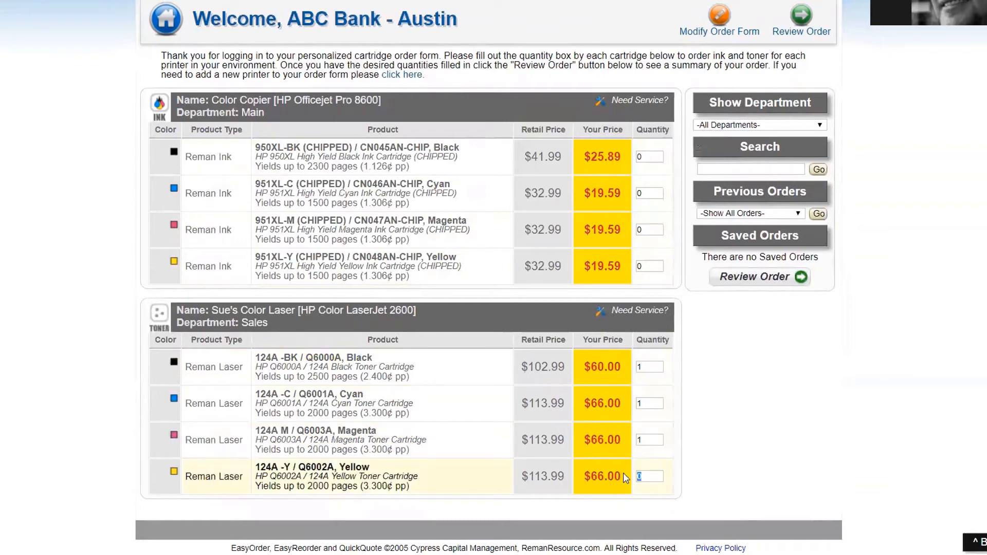
scroll(819, 410, up, 3)
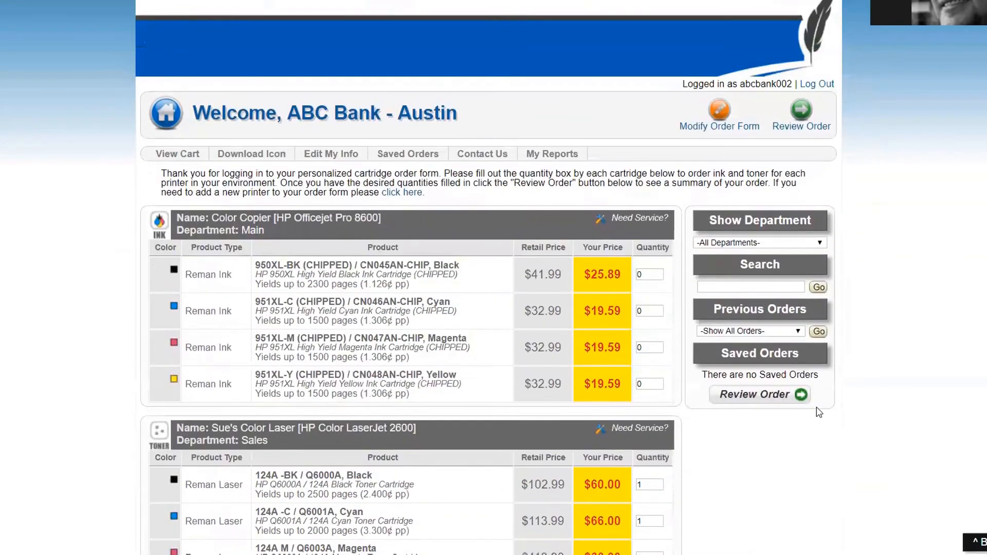
click(807, 118)
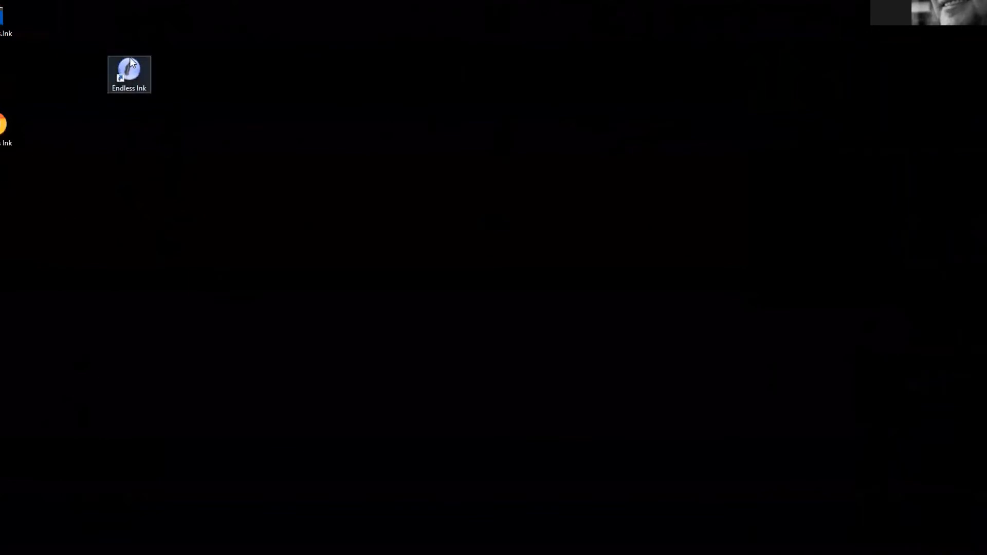
Step: Launch Endless Ink from its desktop shortcut
double_click(128, 75)
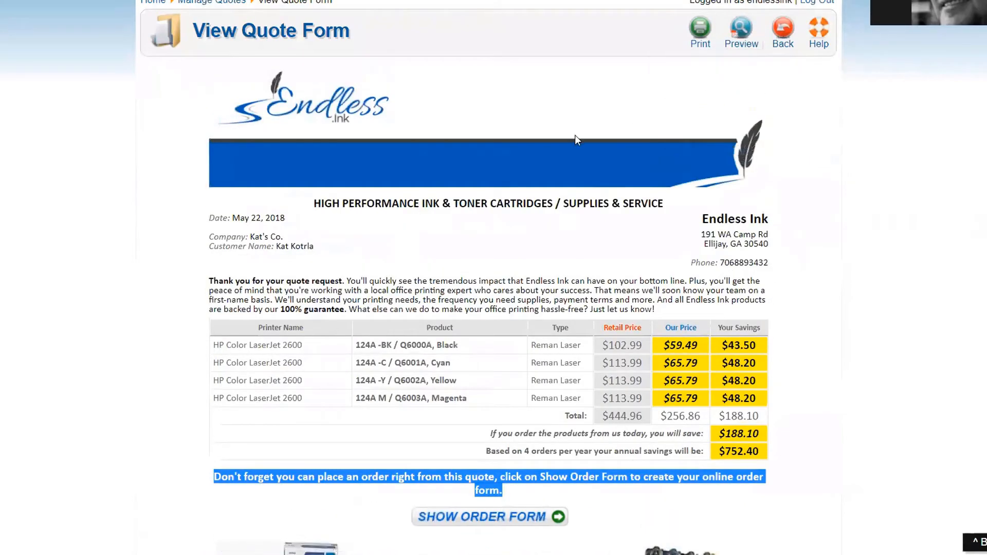
Step: Scroll through the Kat's Co. quote, then return to the ABC Bank - Austin order form
scroll(502, 161, down, 5)
scroll(502, 161, up, 7)
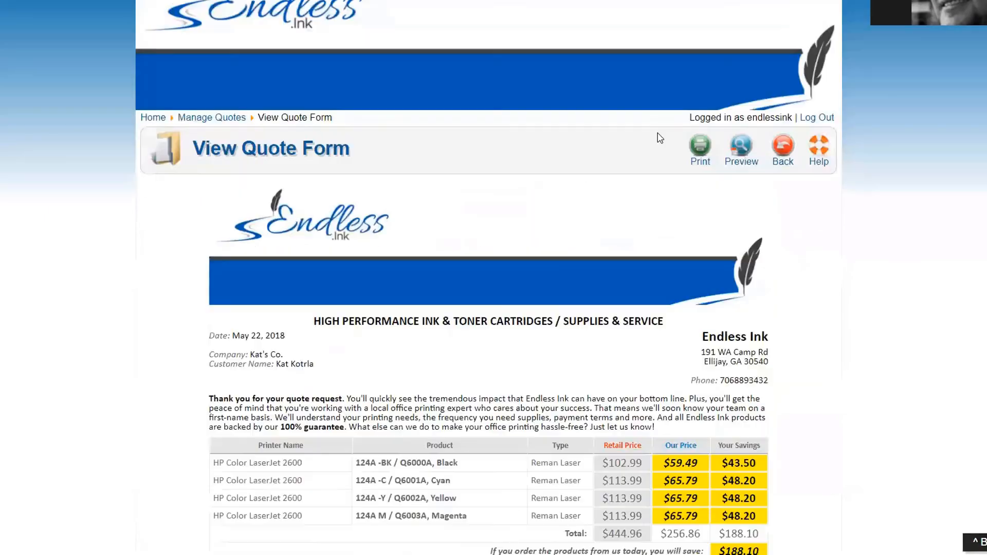
click(781, 145)
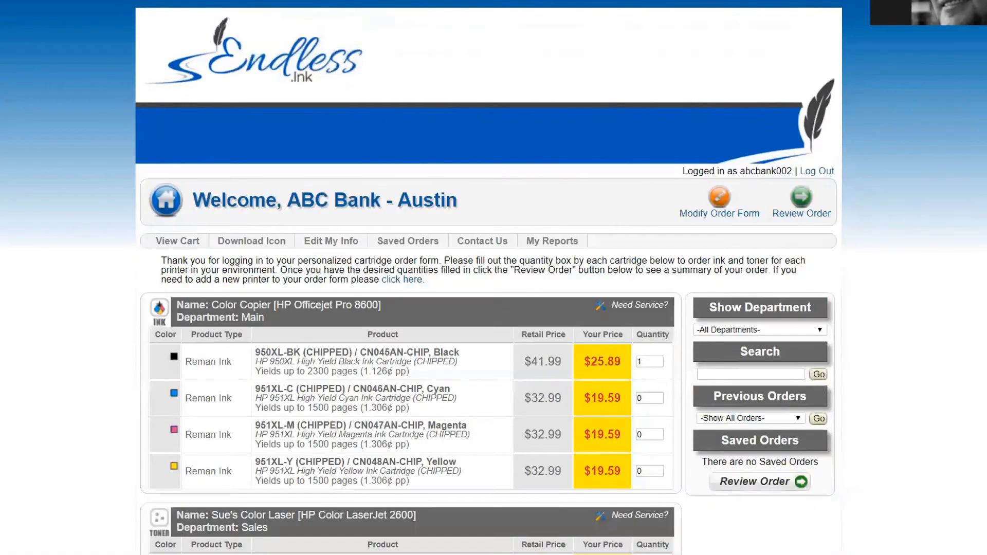
Step: Log the ABC Bank customer out and log back in as the store administrator
key(ctrl+Tab)
key(ctrl+Tab)
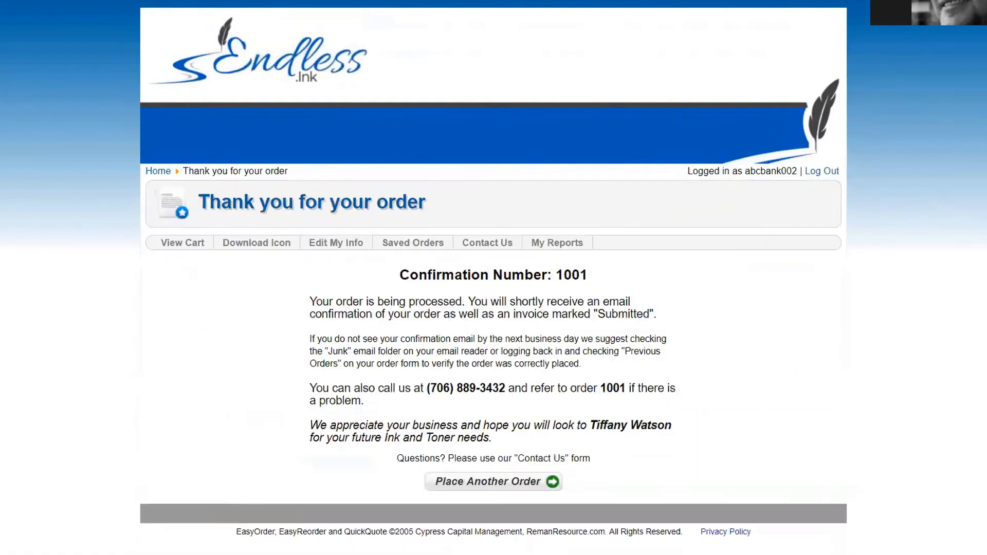
key(ctrl+Tab)
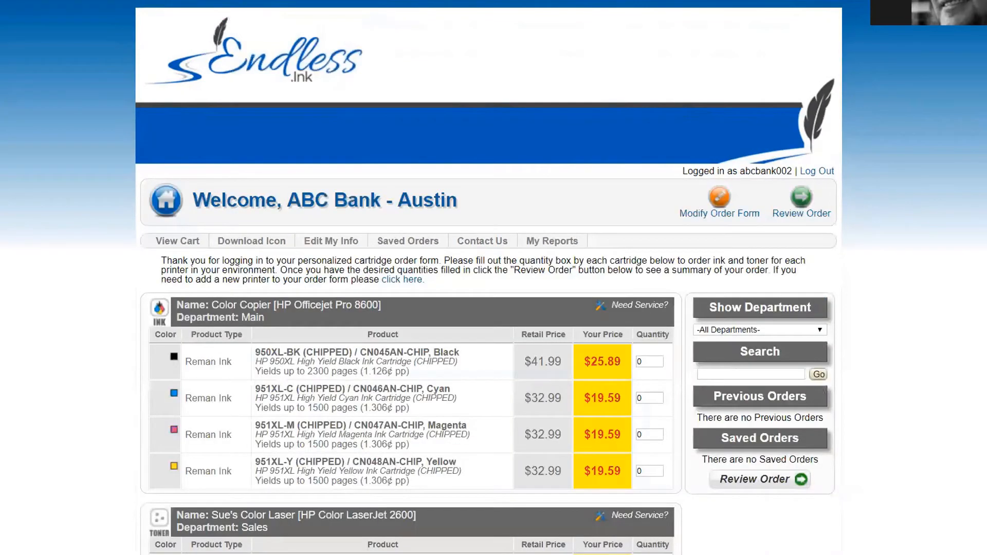
click(812, 172)
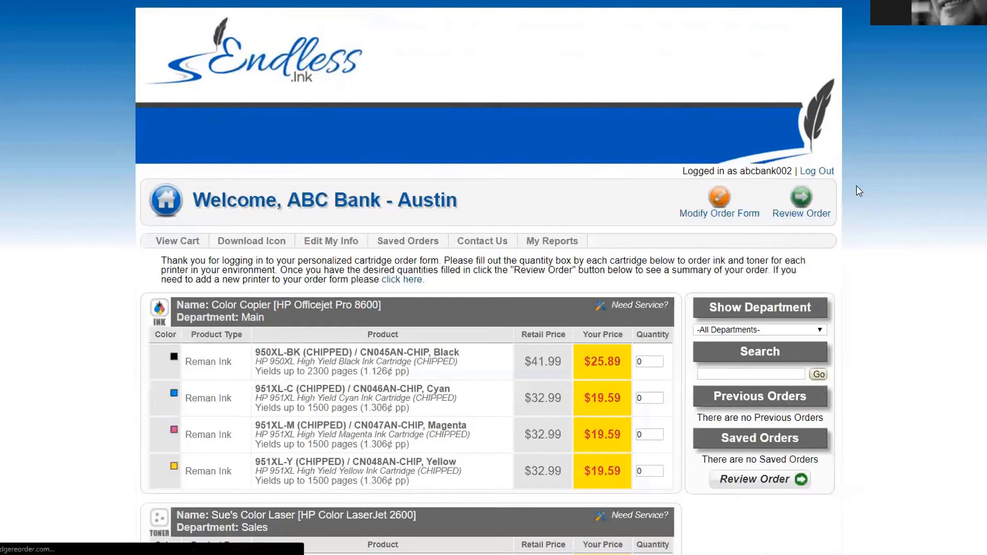
click(821, 244)
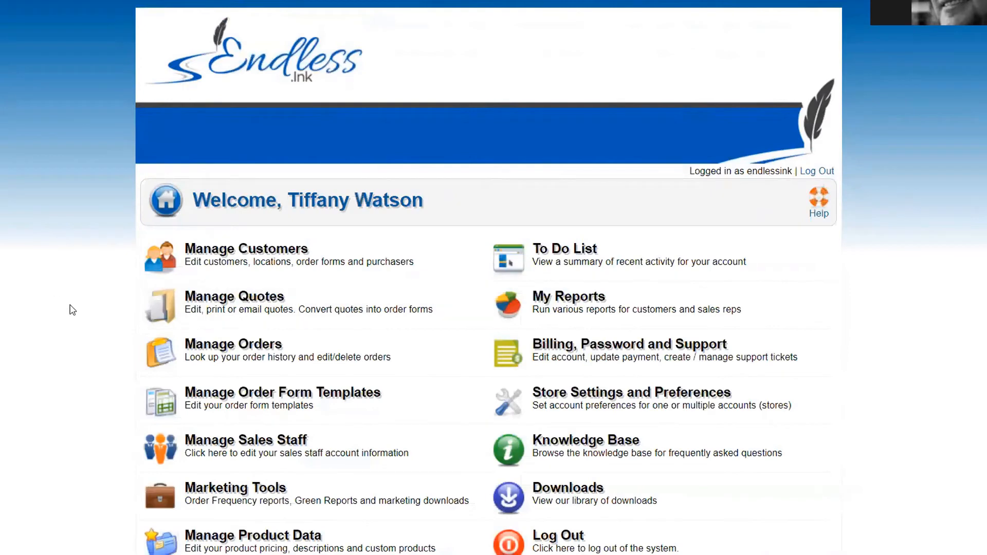
Step: Open the Kat's Co. quote from Manage Quotes and mail it to the customer
click(198, 304)
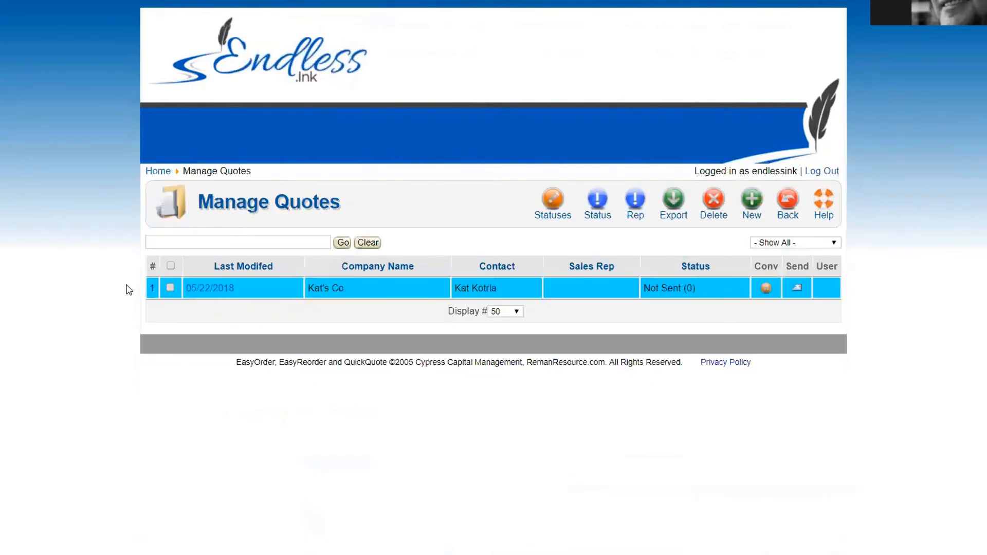
click(170, 287)
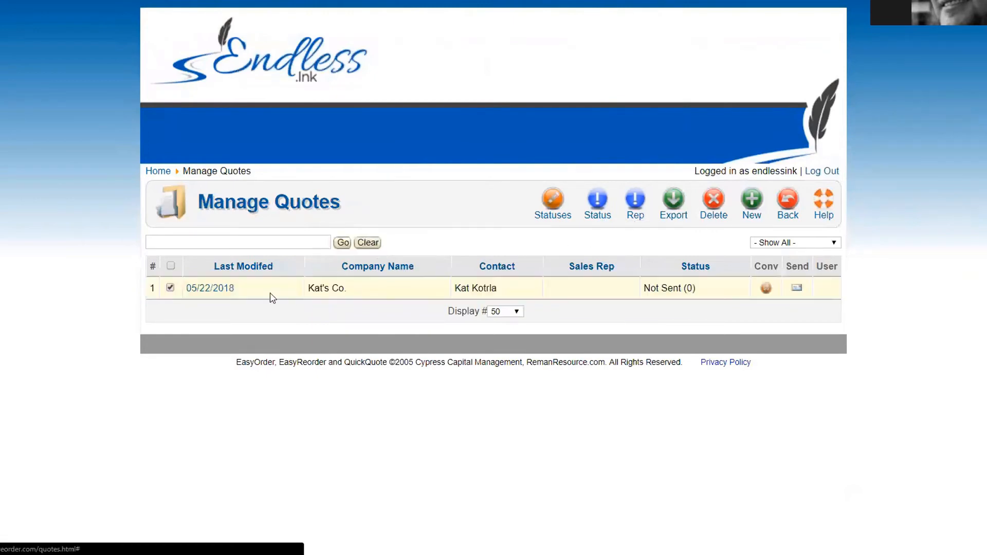
click(206, 289)
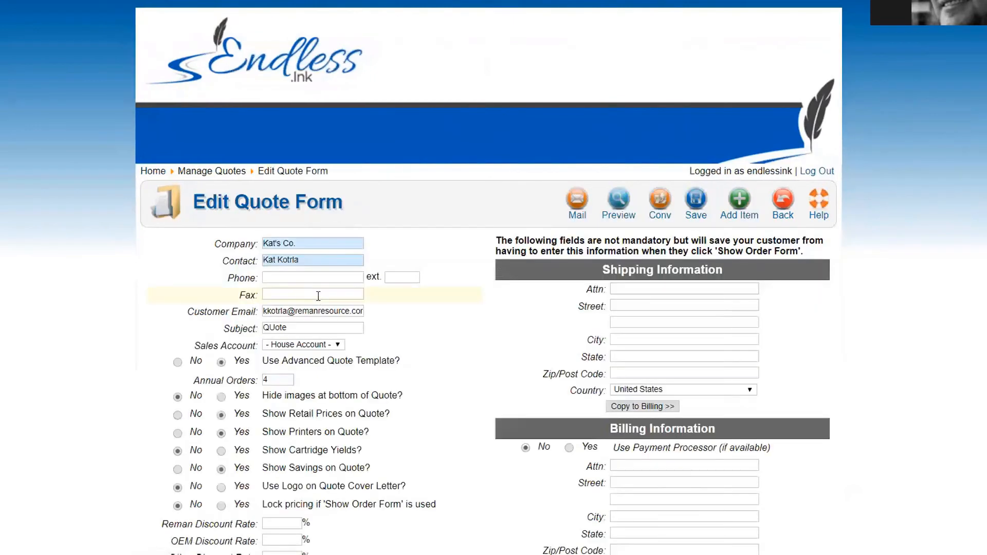
click(578, 205)
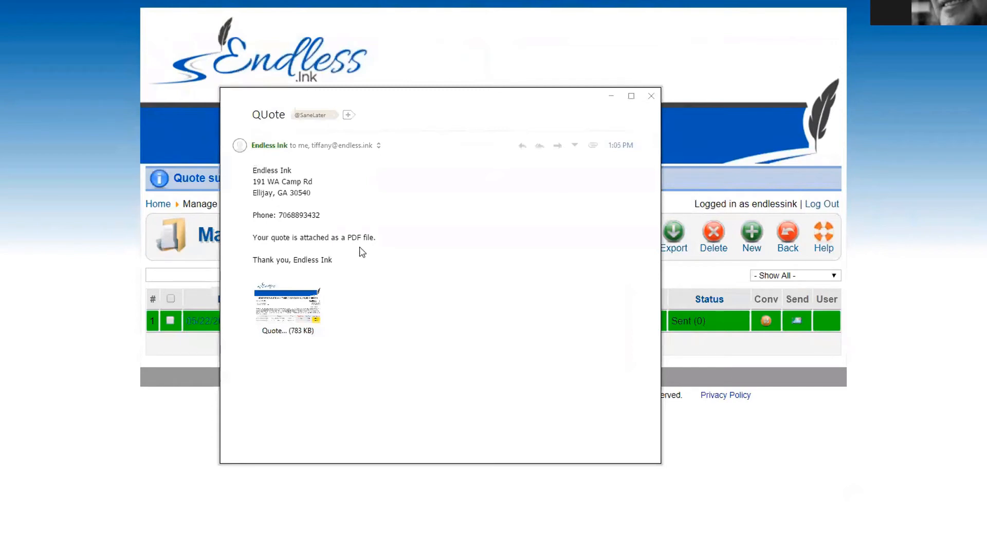
Step: View the attached Quote PDF zoomed out to a full page, then close the viewer and email
double_click(285, 308)
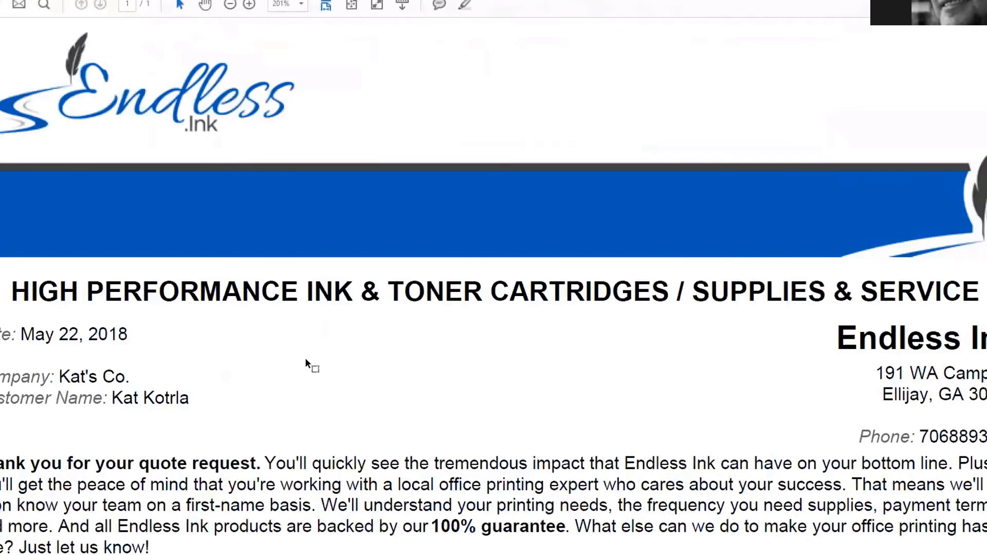
click(230, 4)
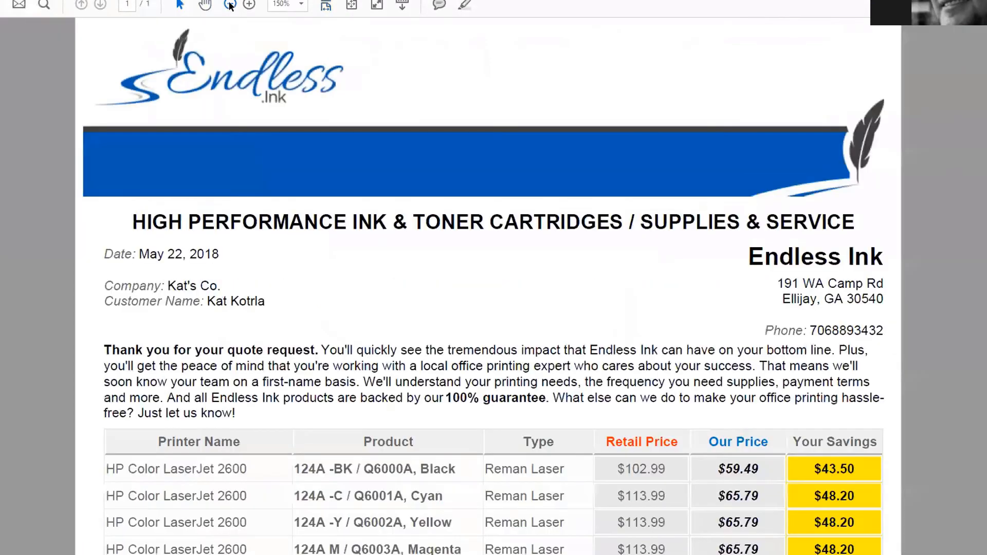
click(230, 5)
click(230, 4)
click(230, 5)
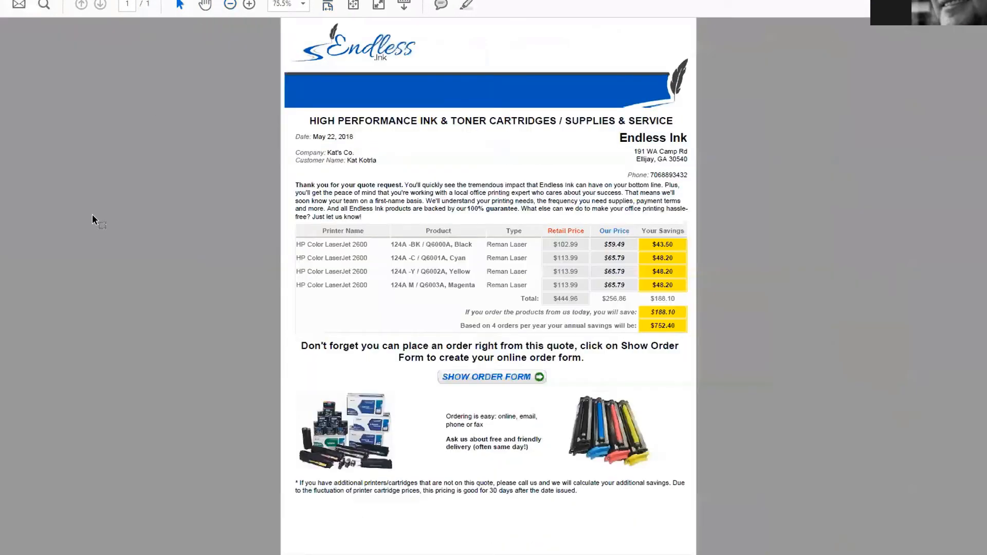
click(490, 383)
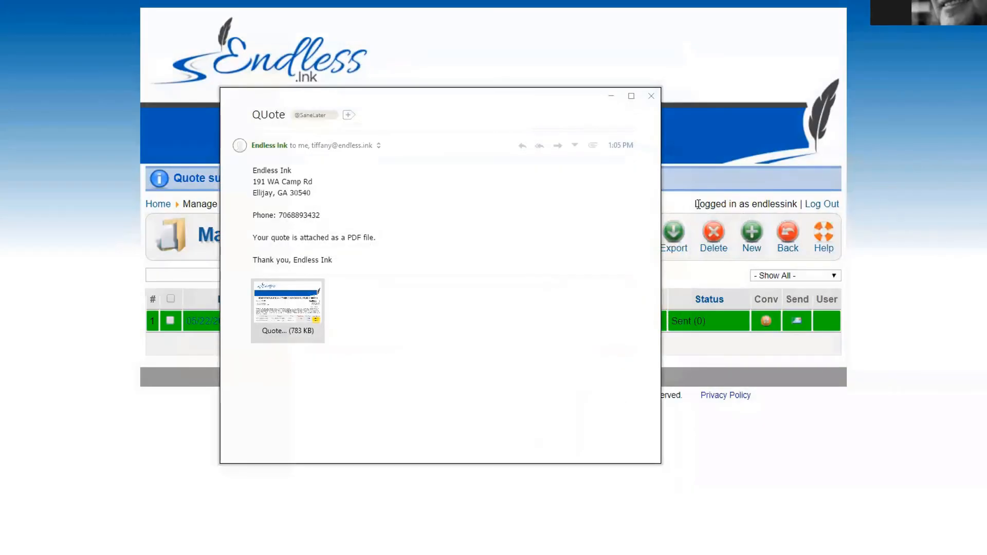
click(651, 96)
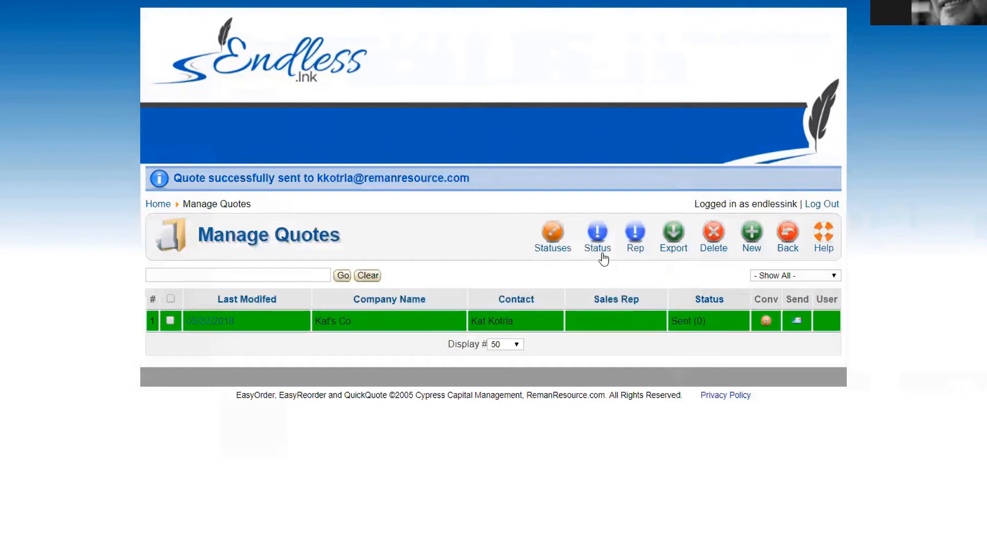
Step: Select the Kat's Co. quote and set its status to Follow up
click(598, 236)
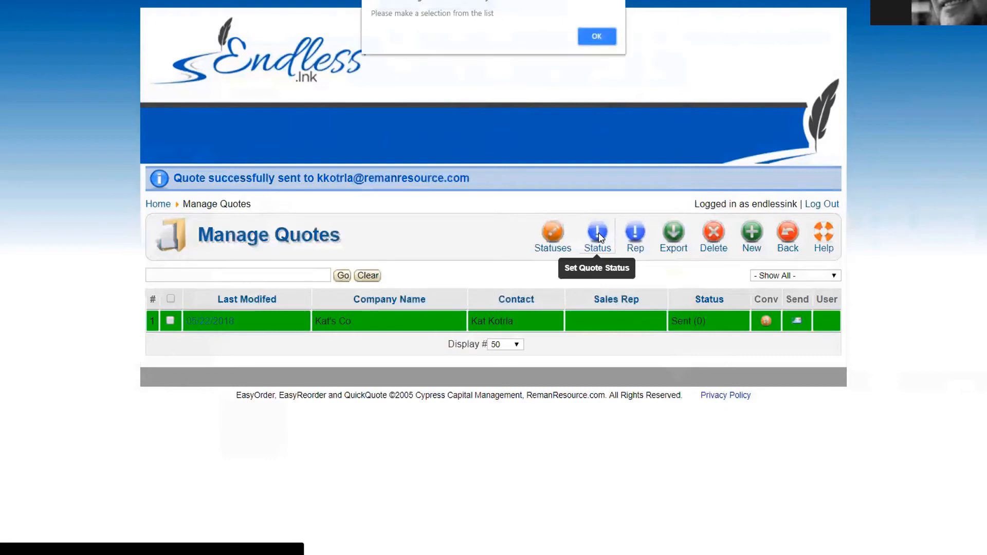
click(597, 34)
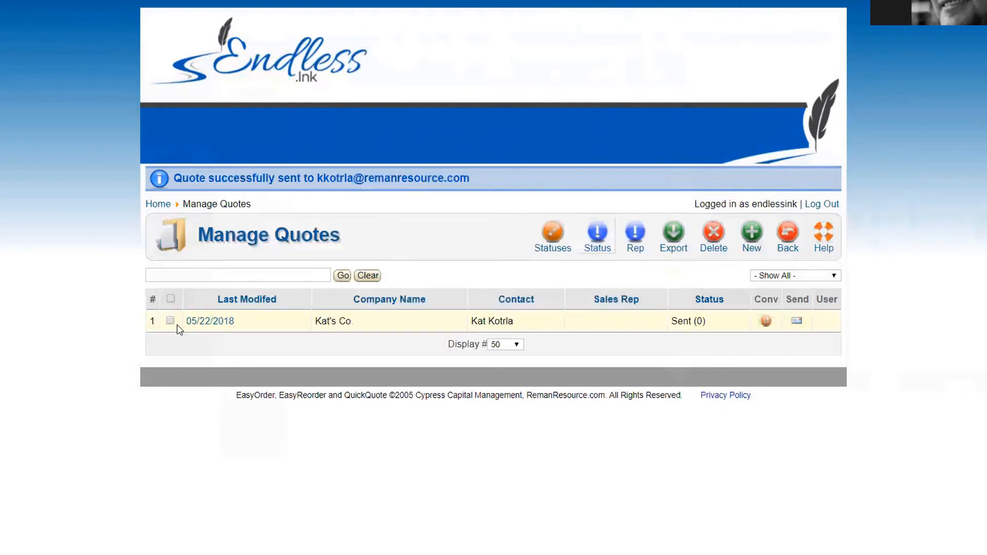
click(170, 320)
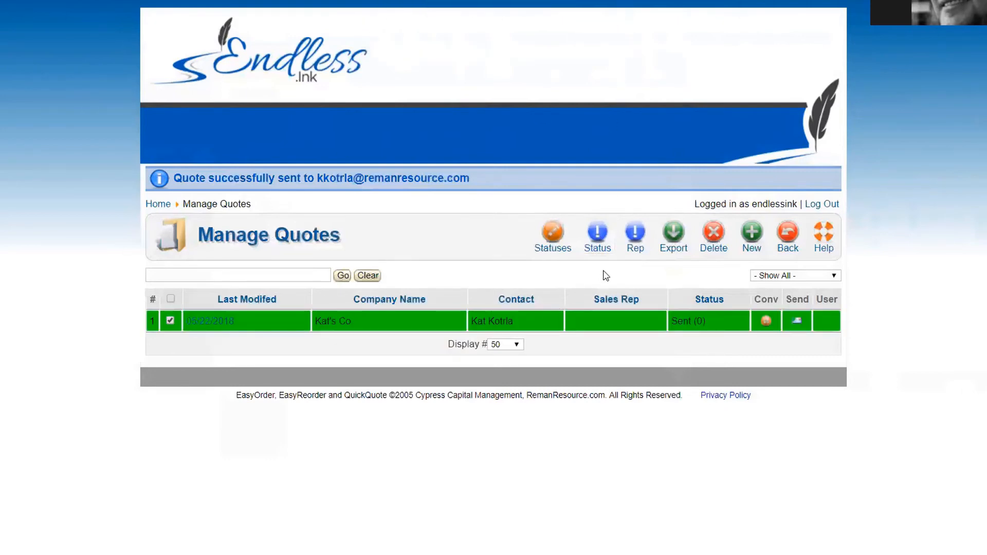
click(596, 234)
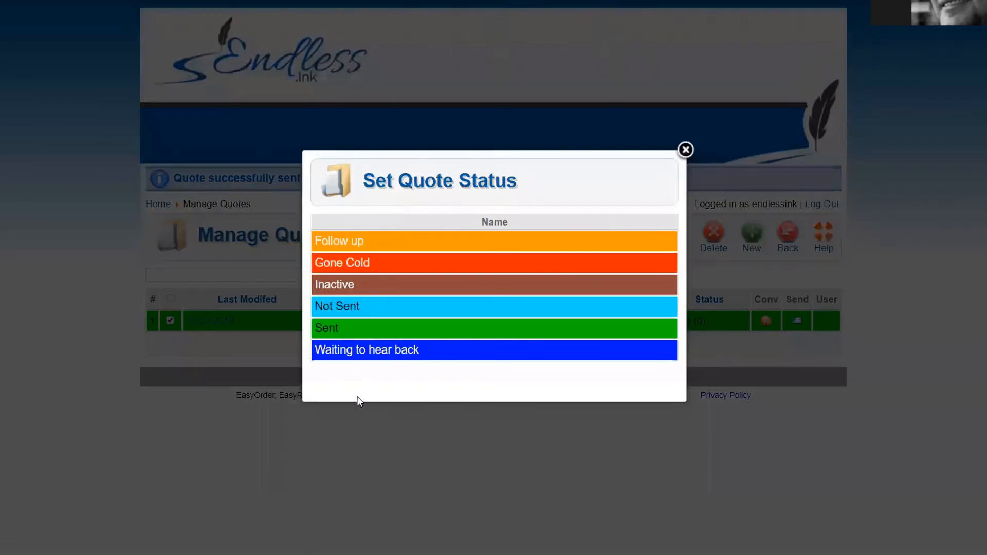
click(358, 242)
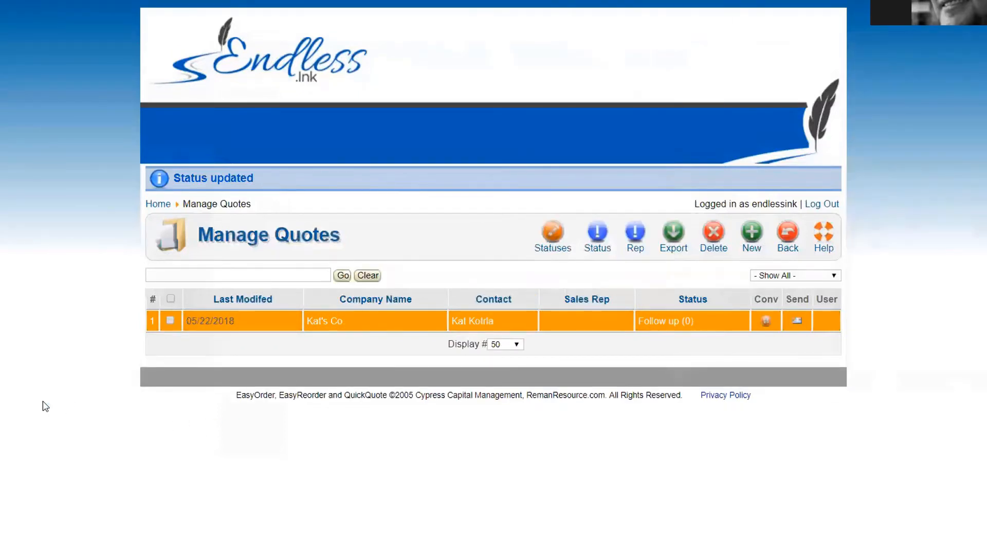
double_click(686, 321)
Step: Open Manage Statuses and bring up the Gone Cold status in Edit Status
click(554, 235)
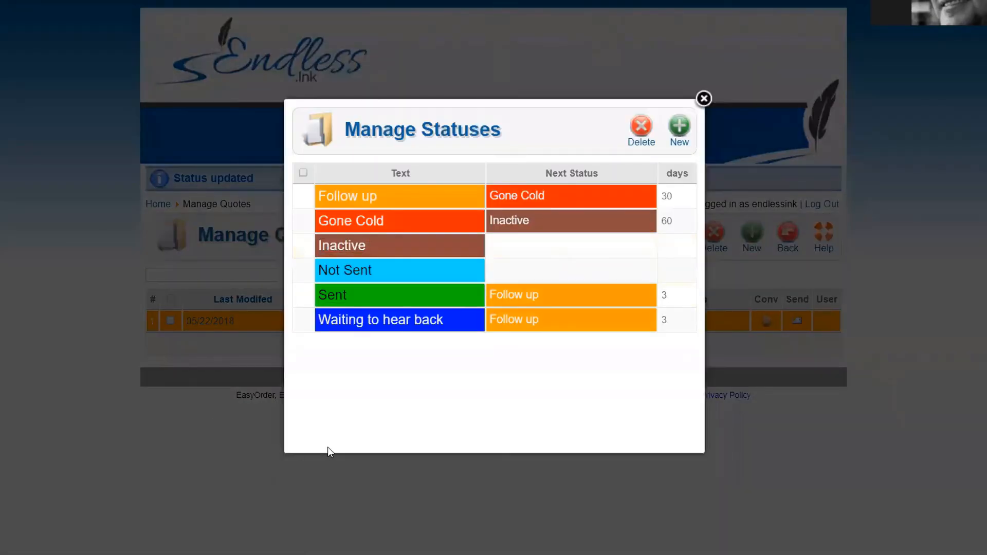
double_click(398, 173)
drag(544, 173, 602, 176)
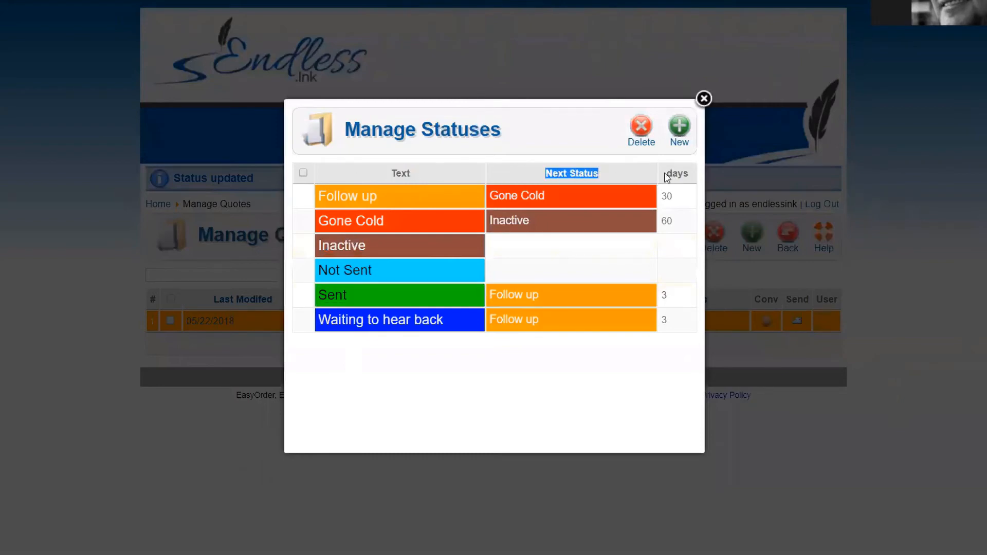
drag(667, 177, 690, 176)
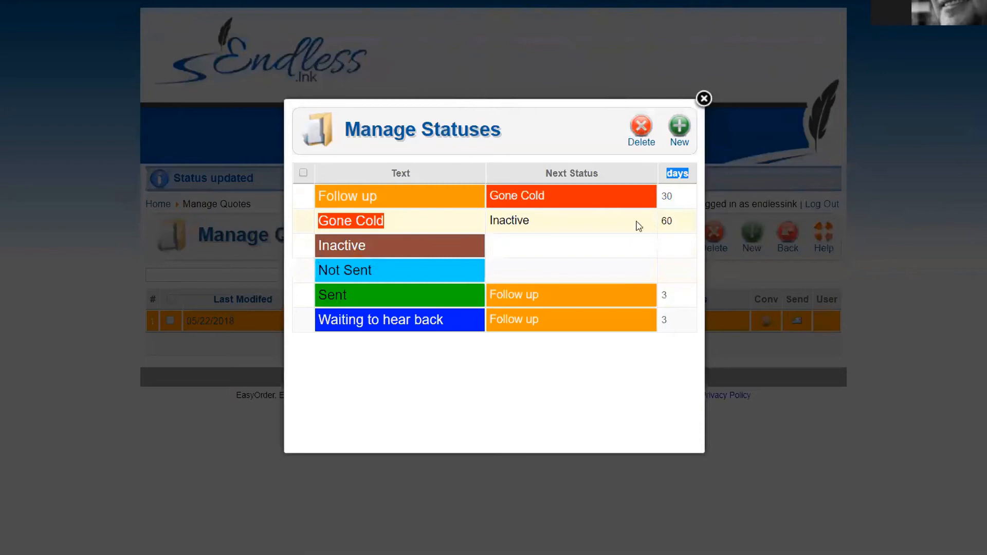
click(358, 225)
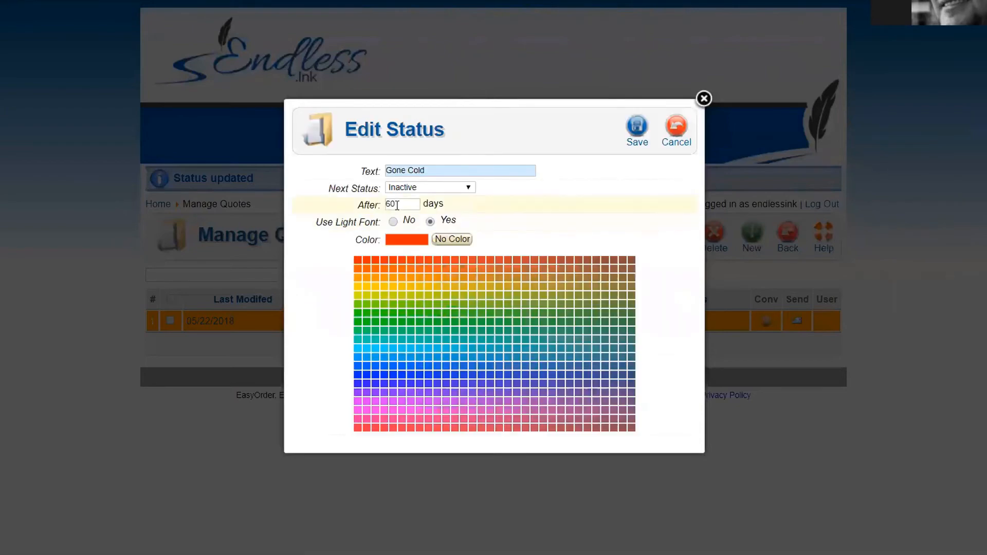
Step: Change Gone Cold's Inactive-after value from 60 to 50 days, save, and return to the dashboard
click(354, 205)
text(50)
click(431, 170)
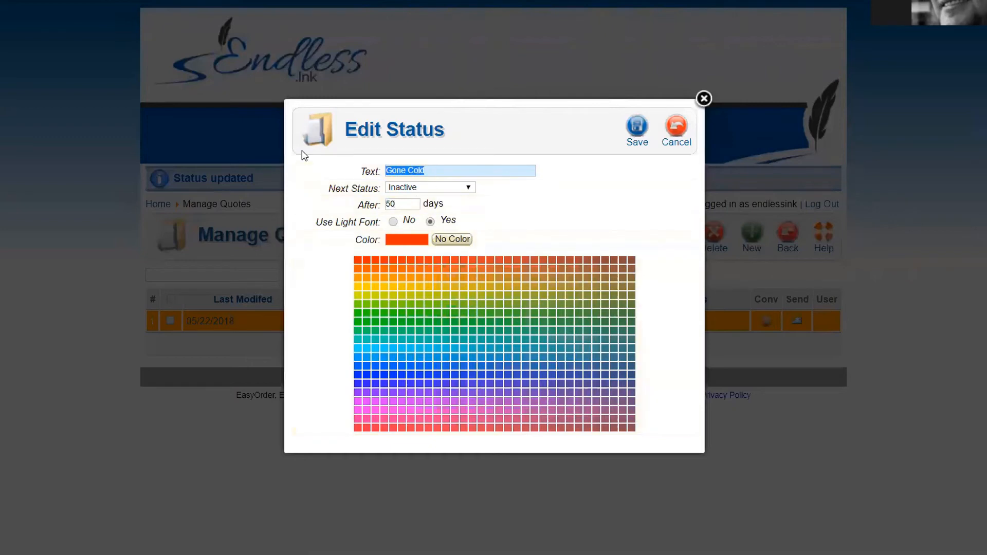
click(704, 98)
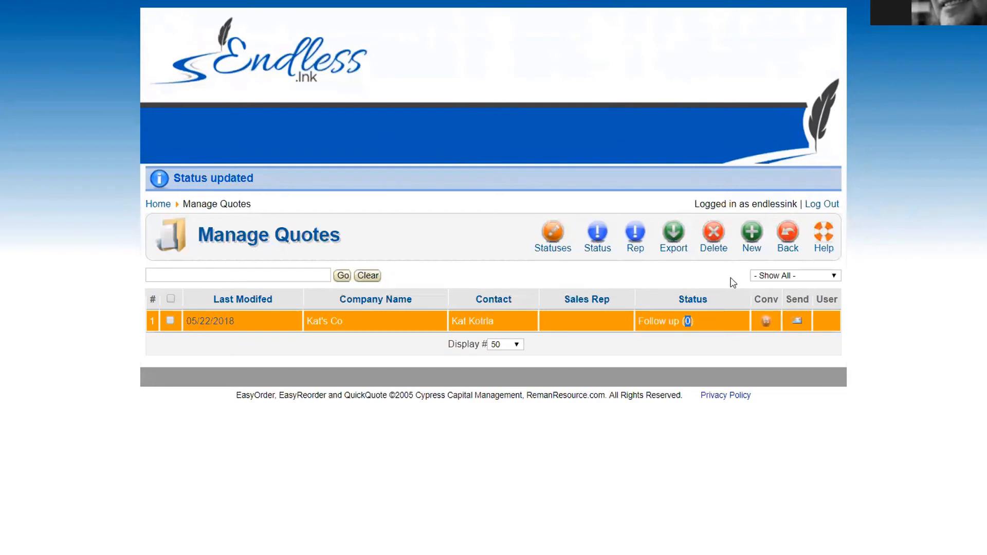
click(788, 233)
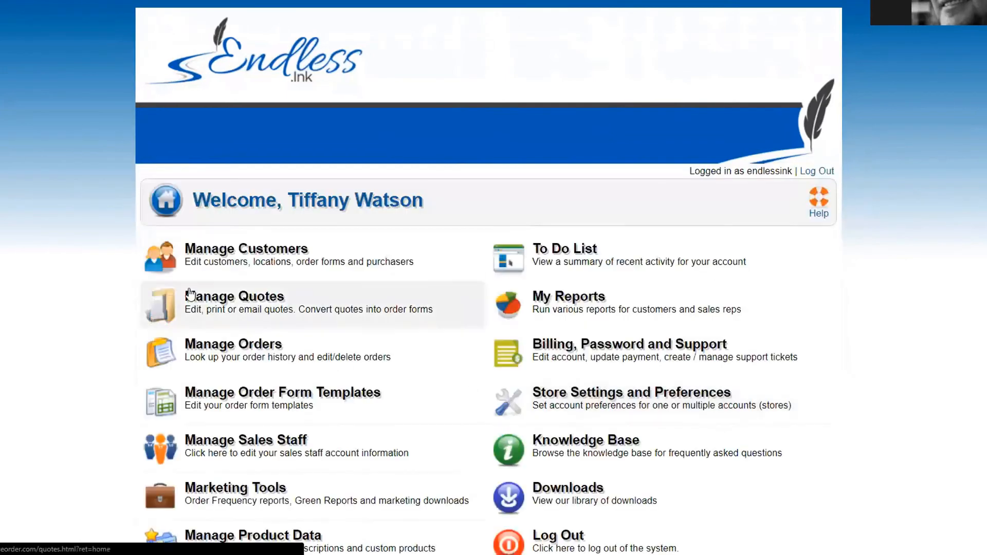
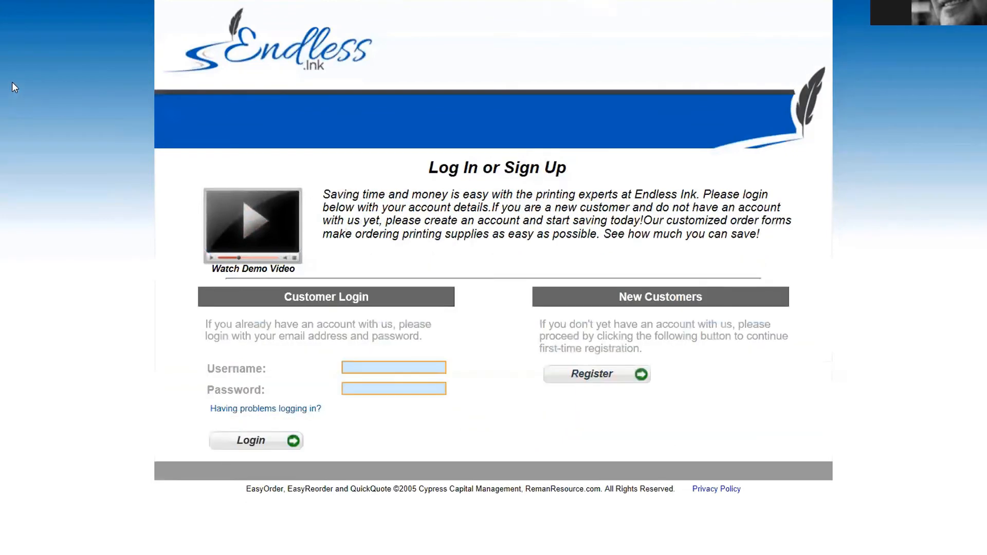
Step: Play the EasyOrder demo video at lower volume, skip ahead to the Review Order part, then close it
click(252, 231)
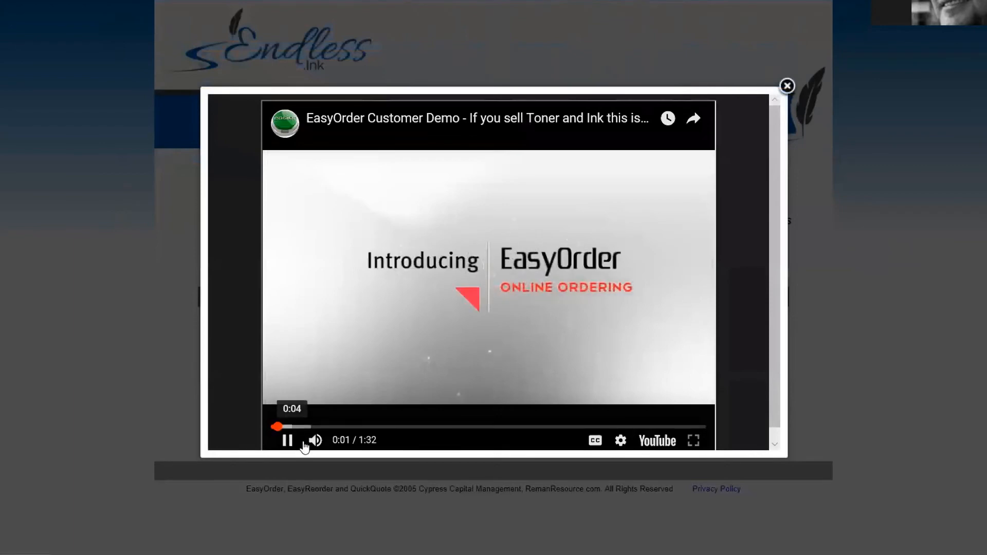
drag(361, 441, 334, 444)
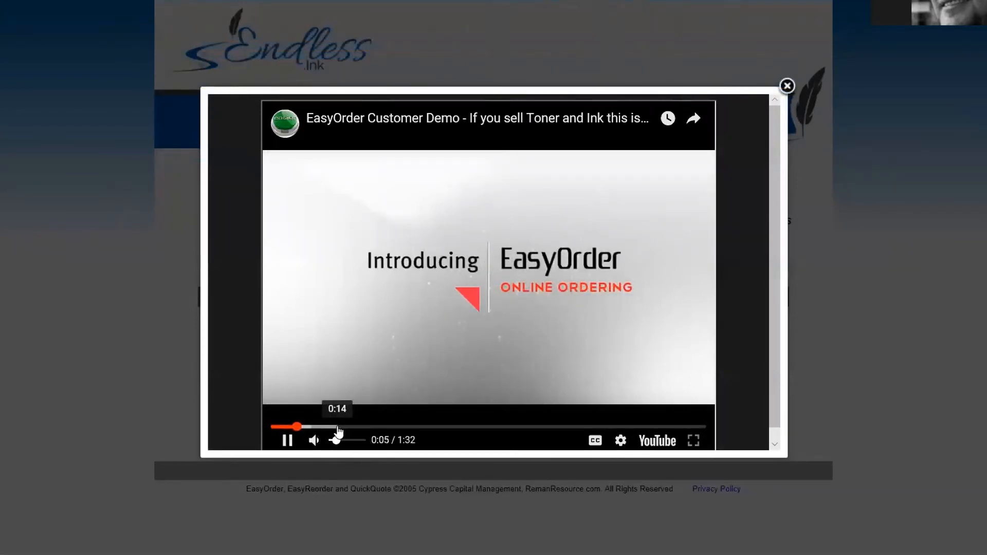
drag(339, 431, 369, 431)
click(405, 431)
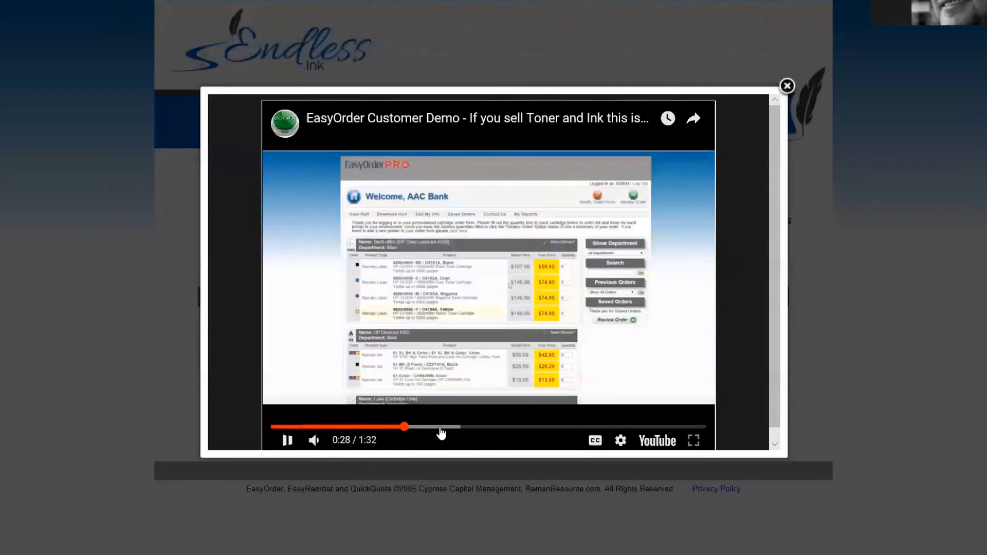
click(449, 431)
click(494, 431)
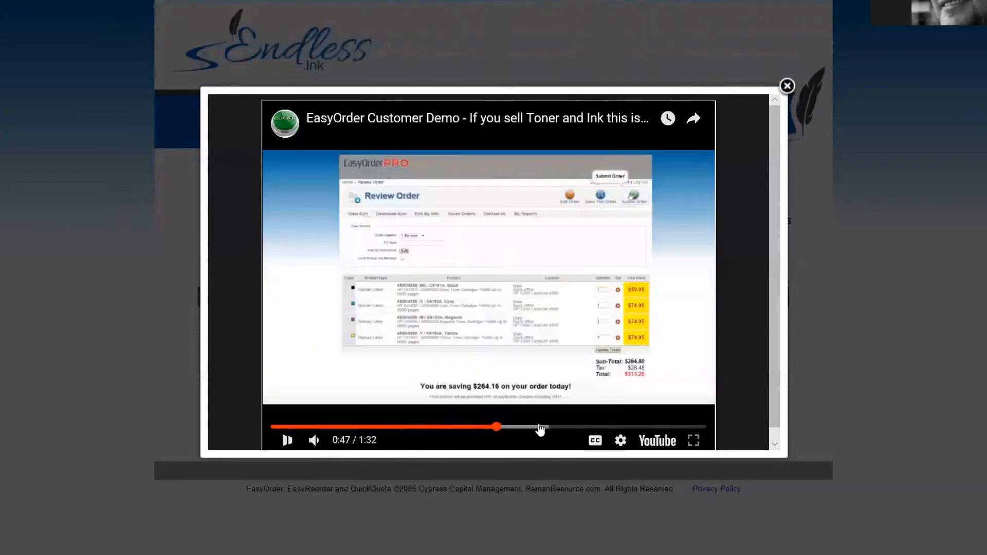
click(537, 431)
click(786, 85)
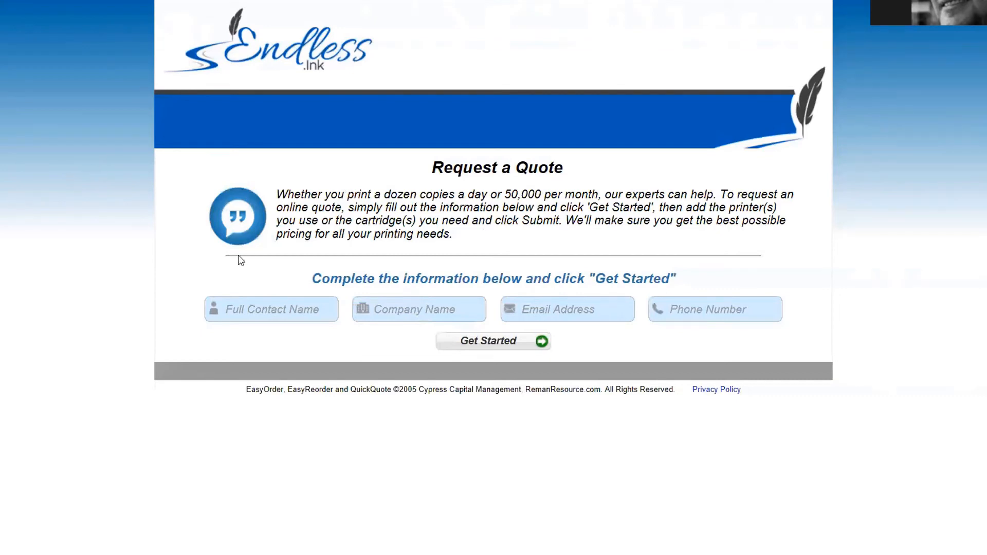
Step: Enter the contact's full name, company Bob Co, the contact's e-mail and phone number, then submit
click(252, 306)
text(Bob)
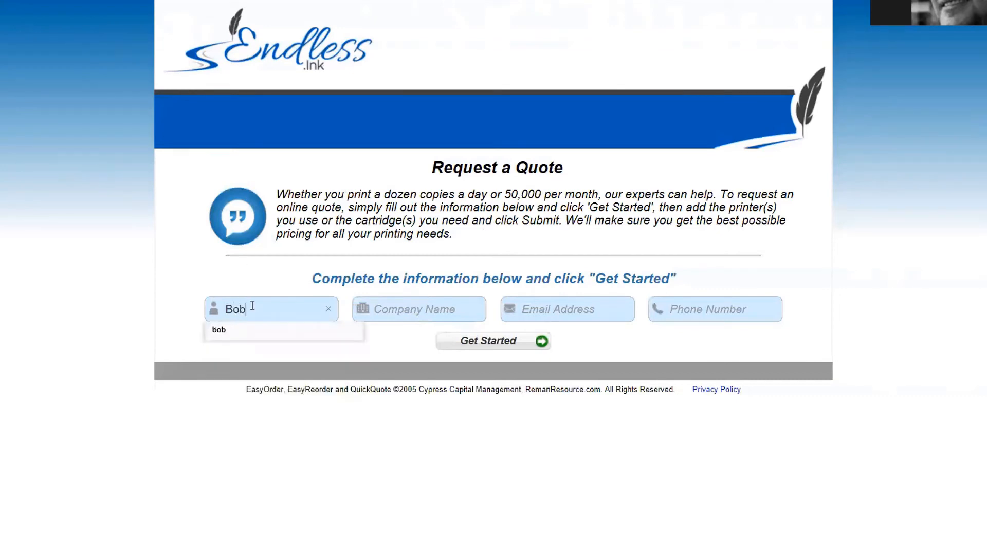
key(Tab)
text(Bo)
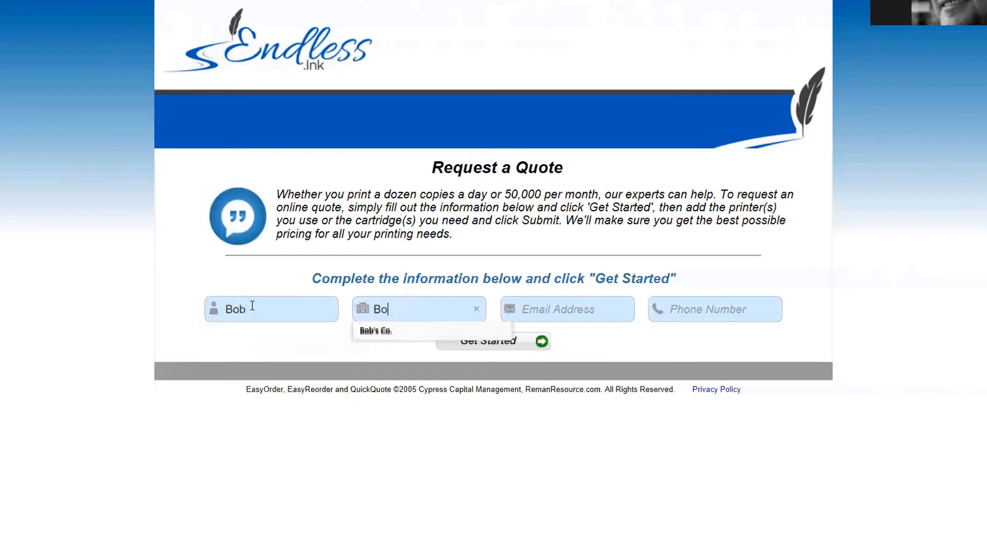
text(b Co)
key(Tab)
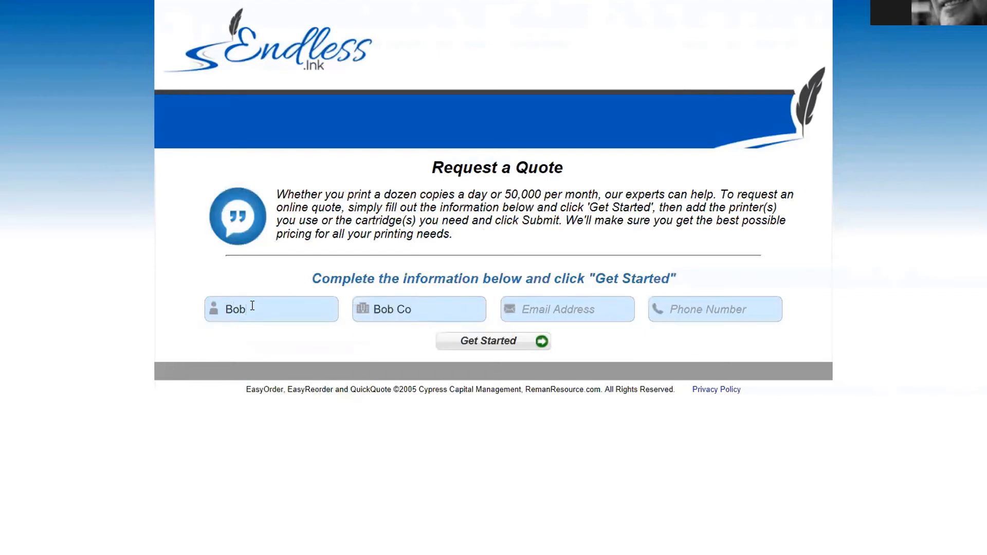
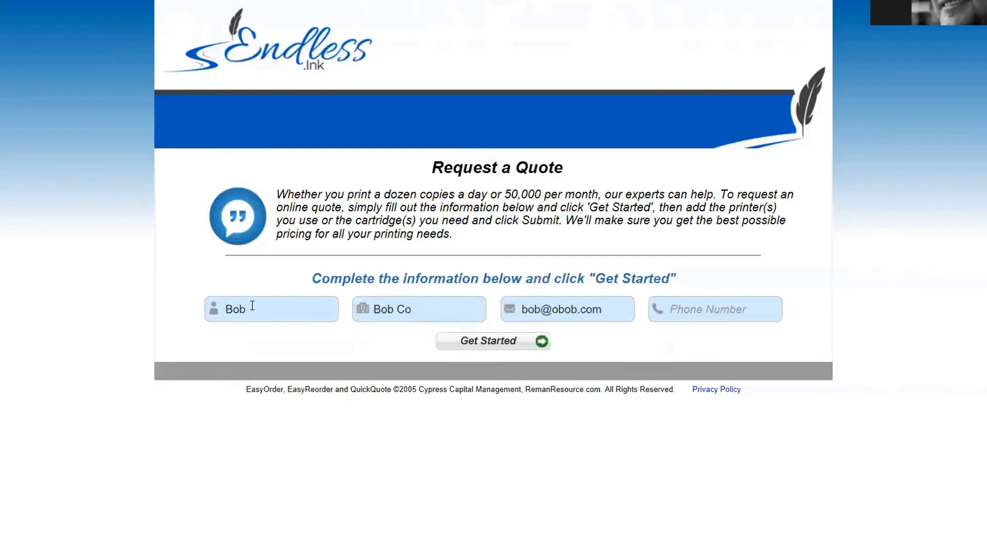
key(Tab)
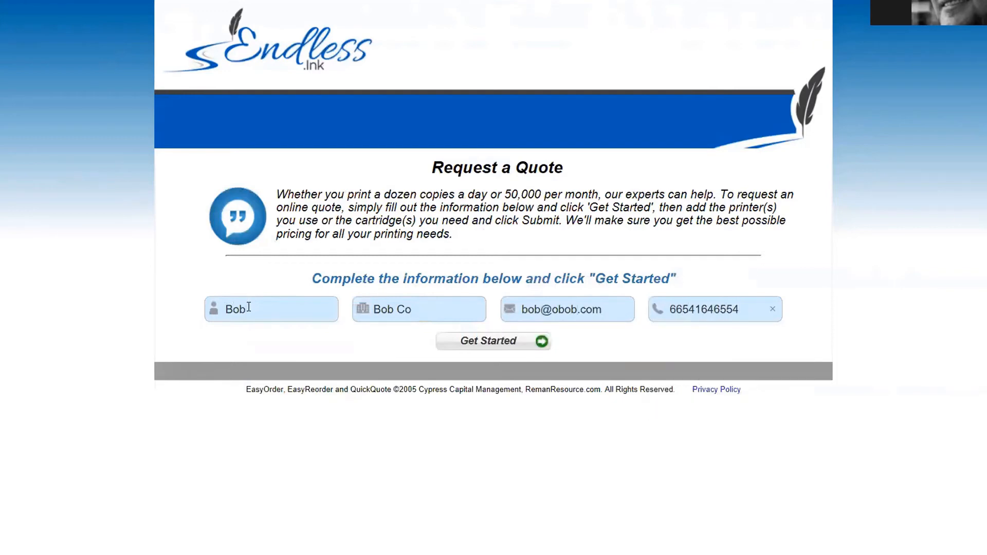
click(496, 347)
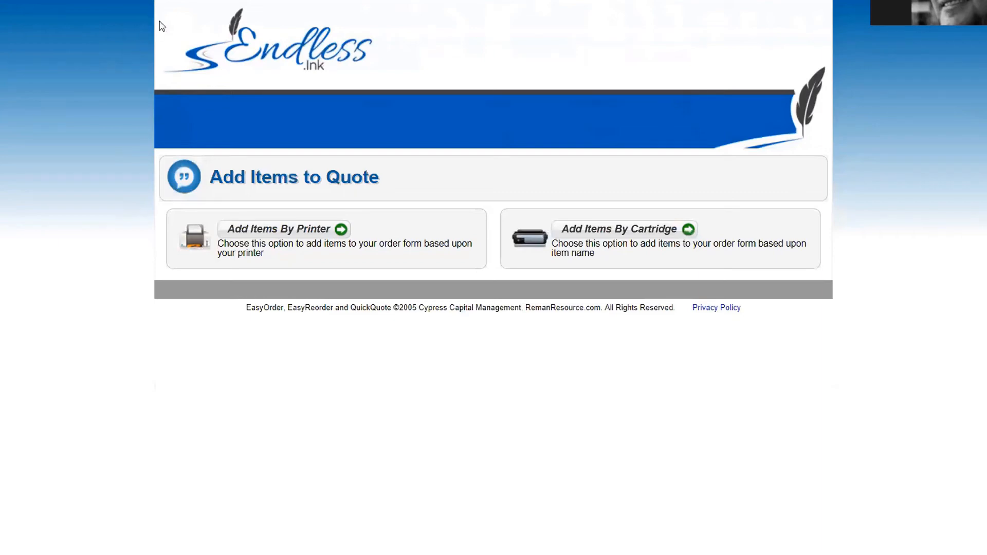
Step: Switch to the browser window showing the admin Welcome dashboard
mouse_move(201, 0)
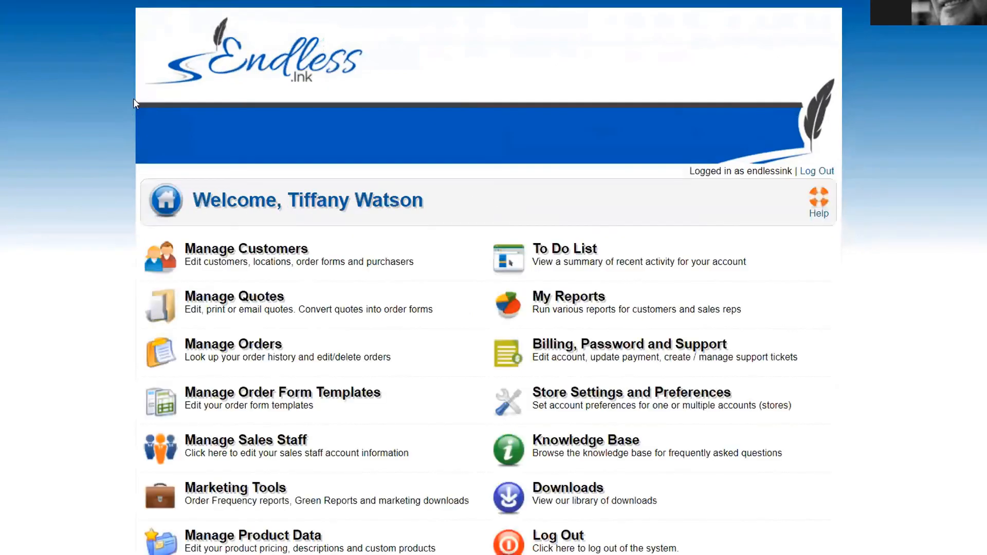
Step: Open Manage Quotes and check the new Bob Co quote, listed as Not Sent and user-generated
click(226, 309)
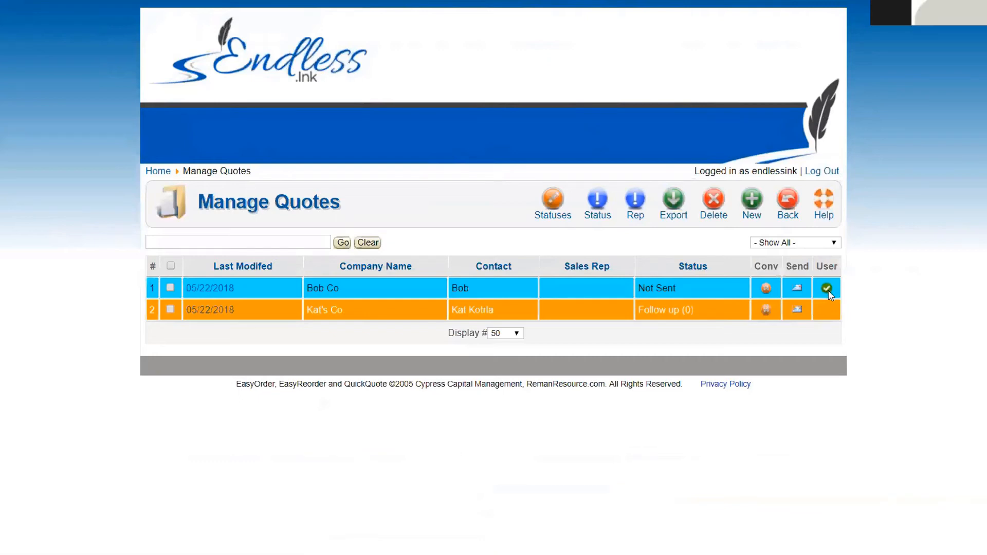
mouse_move(828, 290)
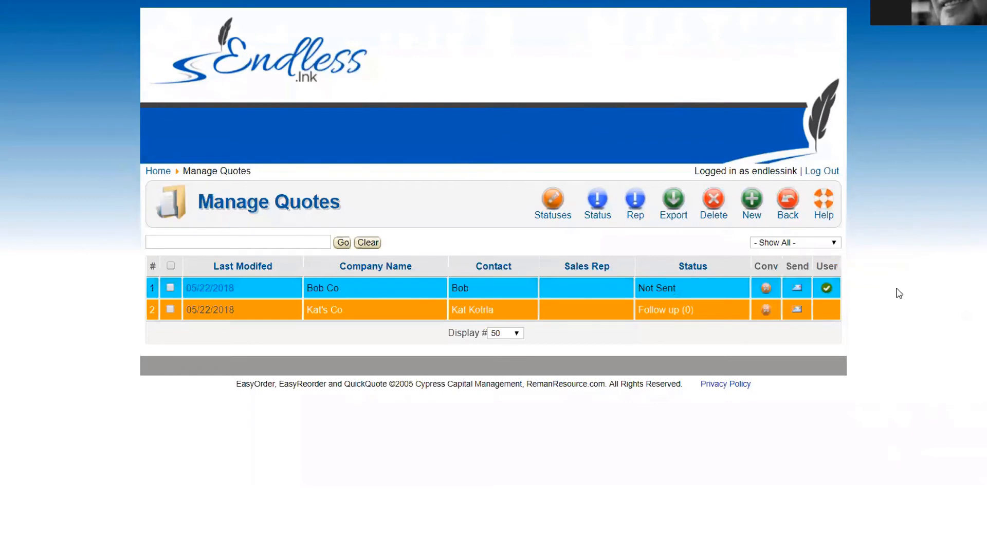
click(217, 290)
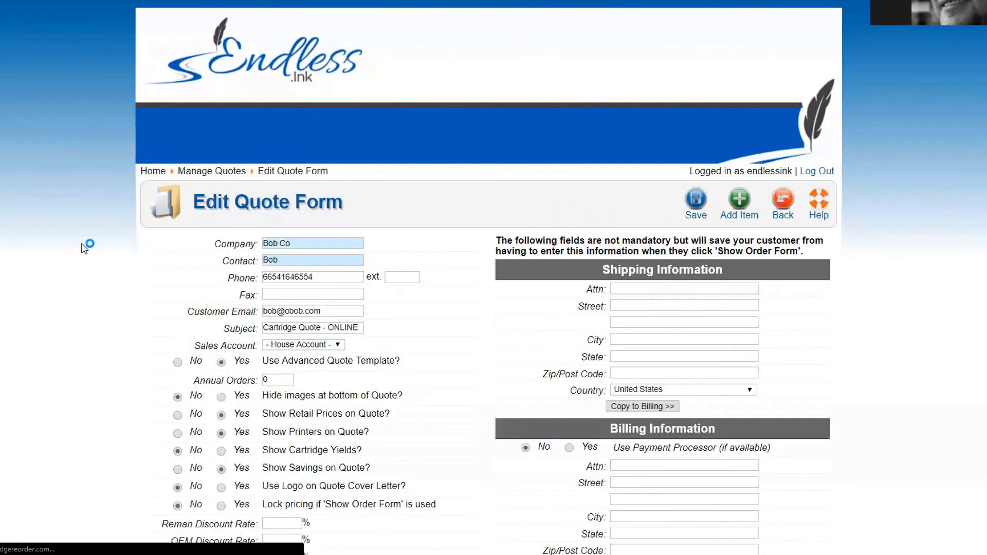
scroll(277, 414, down, 2)
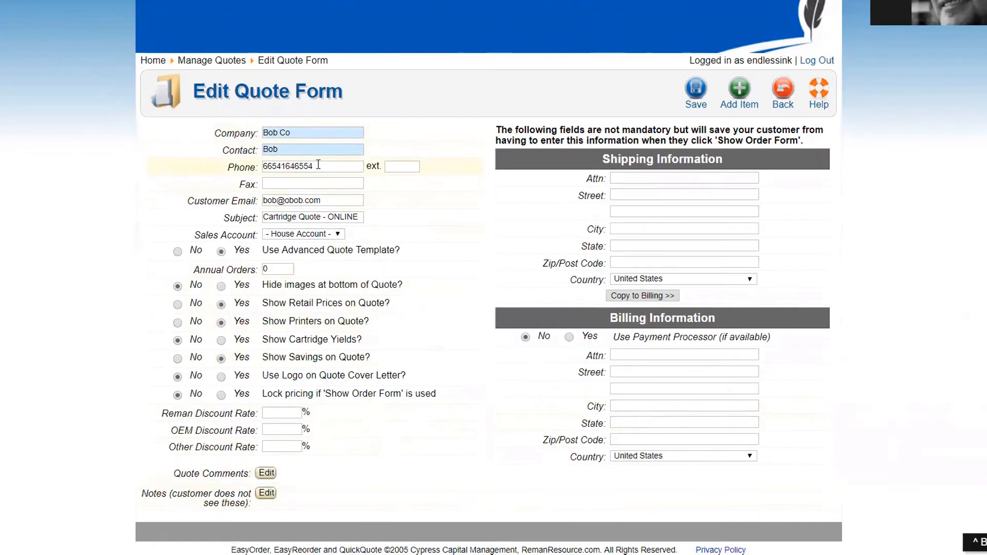
drag(317, 165, 258, 173)
drag(321, 200, 3, 311)
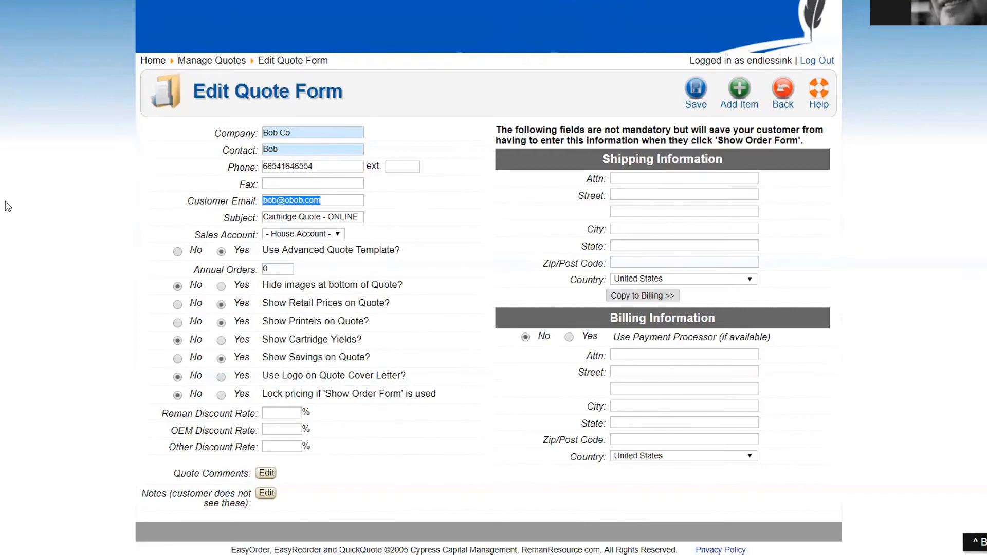
scroll(132, 287, up, 1)
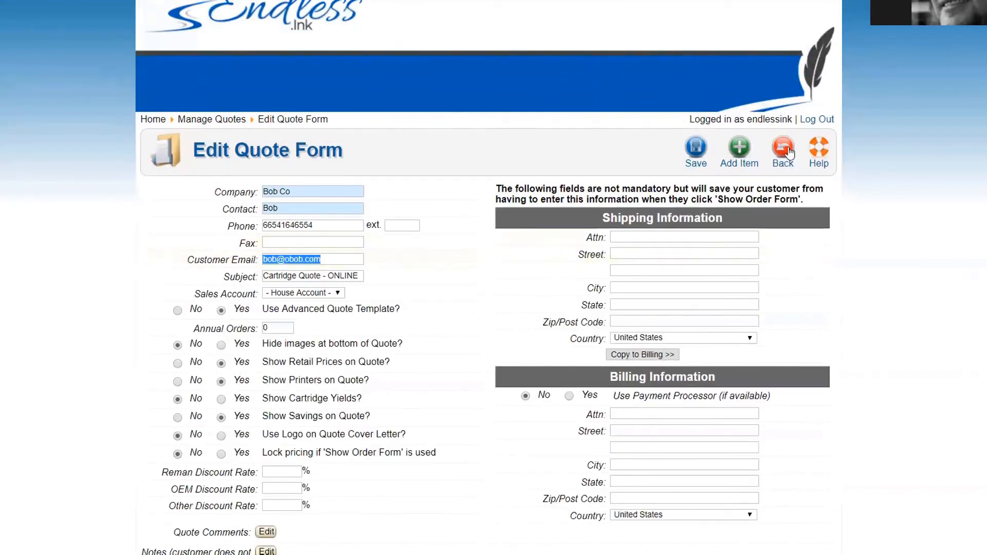
click(788, 151)
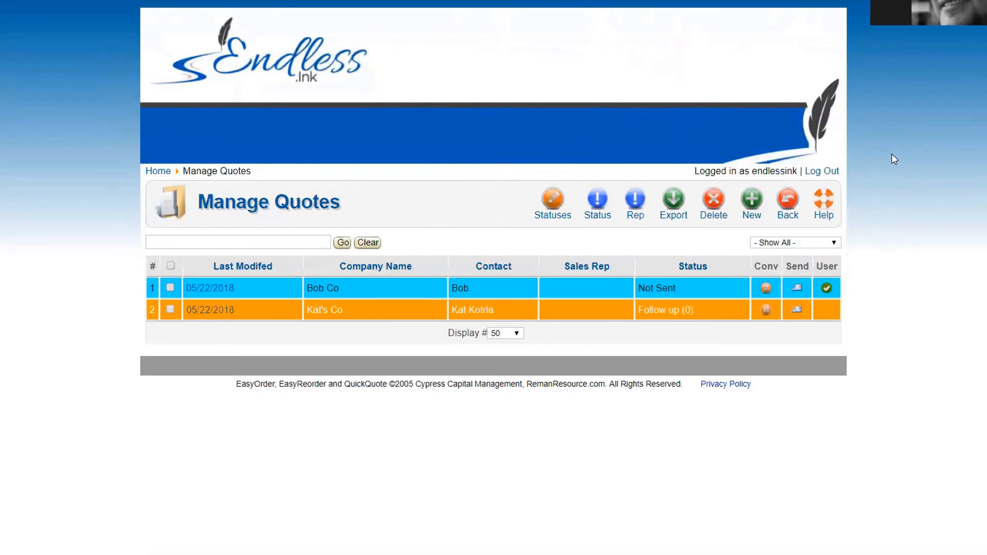
Step: Open Bob Co's quote for editing and view its Sales Account choices
click(207, 291)
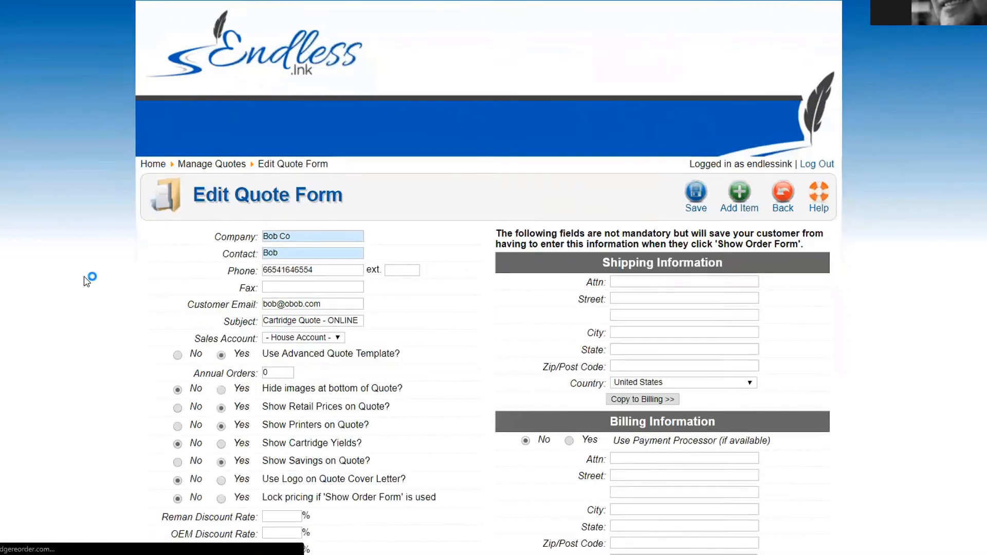
scroll(88, 280, down, 2)
click(289, 234)
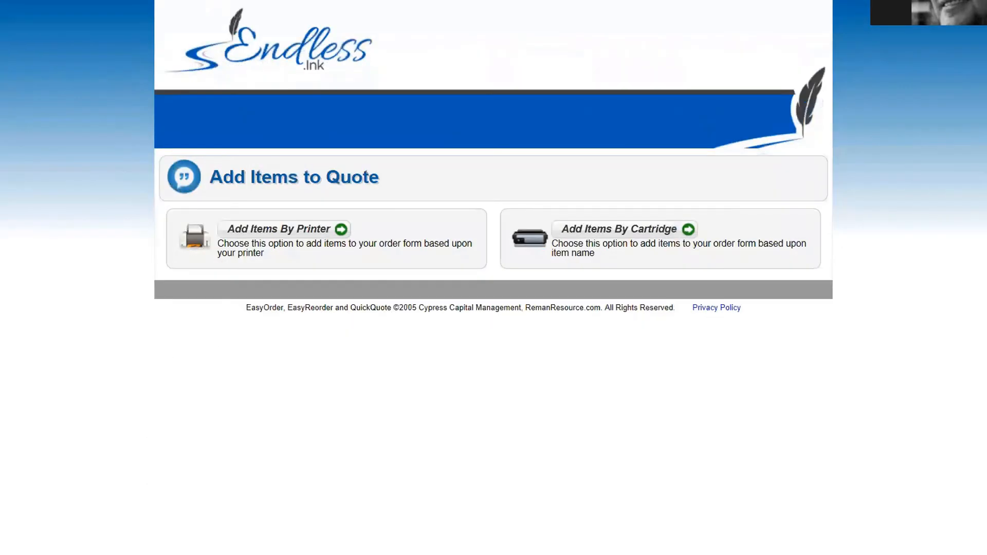
Step: Dismiss the address-bar suggestions and cycle browser tabs to Bob Co's Edit Quote Form
key(ctrl+l)
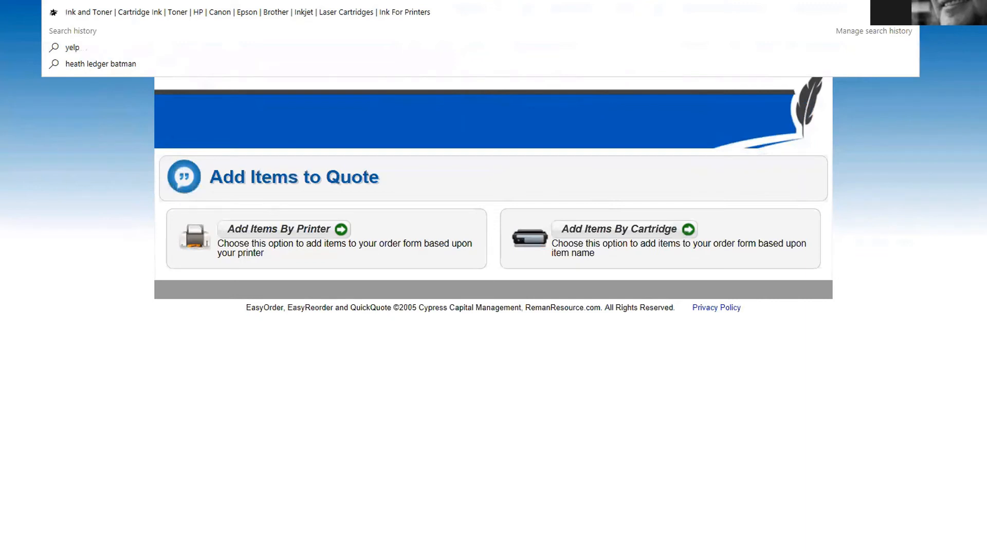
click(49, 129)
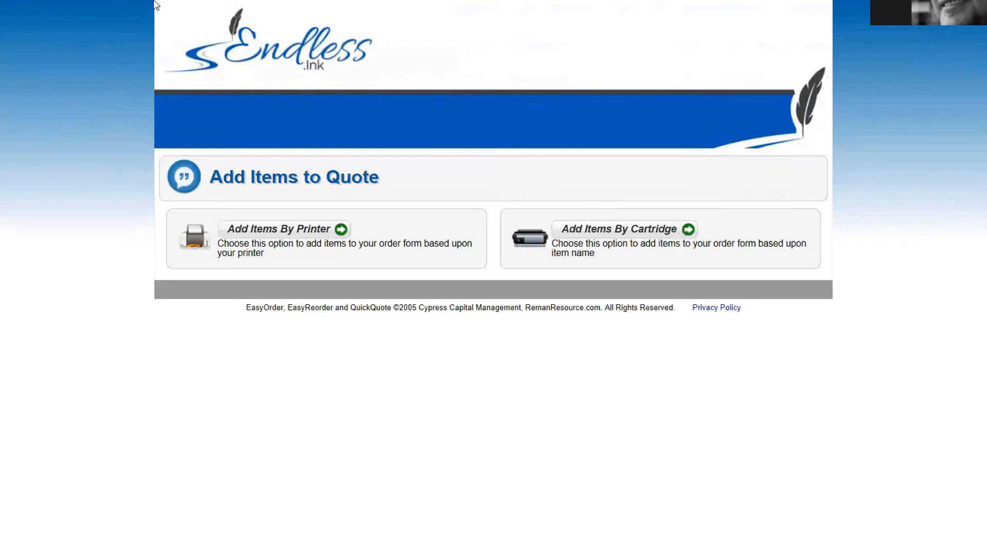
key(ctrl+Tab)
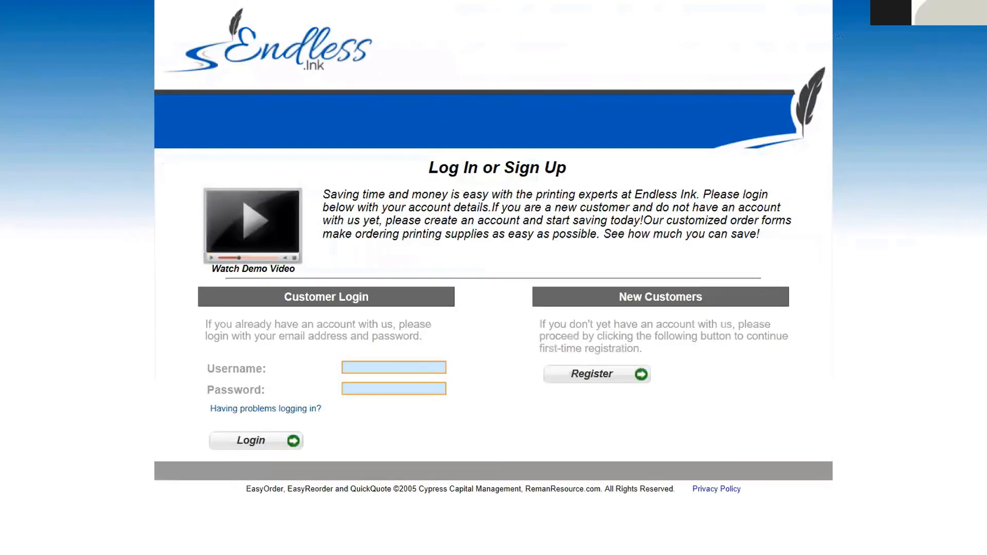
key(ctrl+Tab)
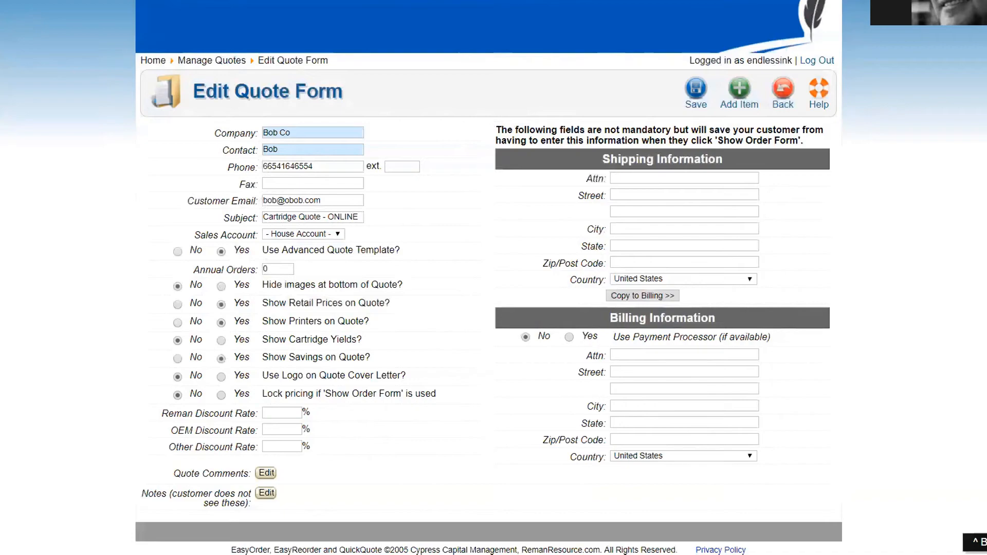
Step: Log into the Endless Ink subscriber account from the Manage Subscribers list
scroll(429, 254, up, 2)
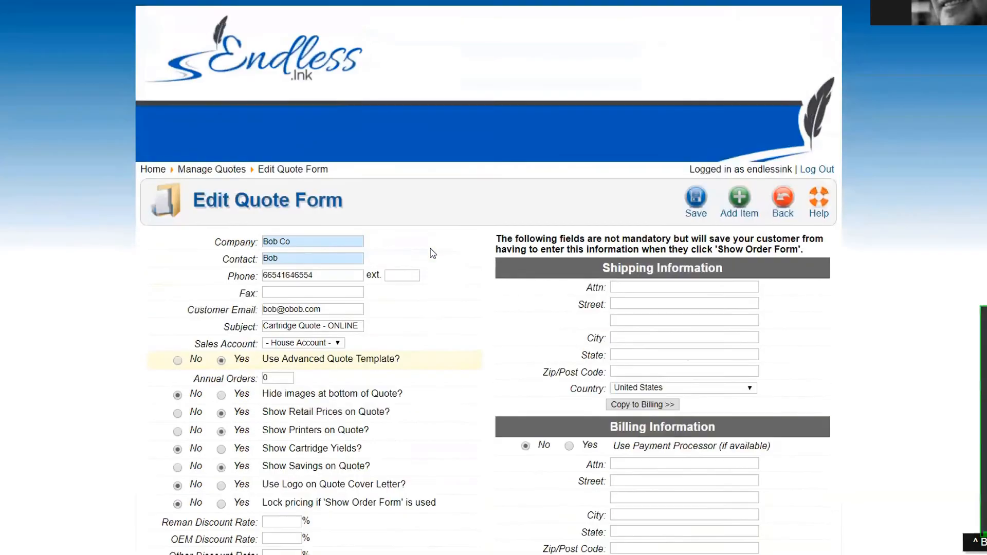
scroll(430, 251, down, 2)
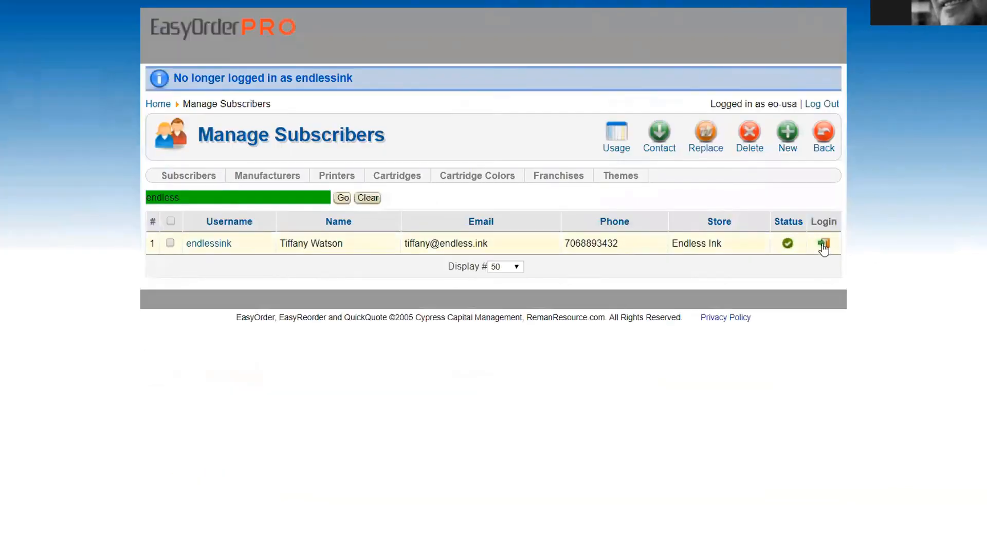
click(823, 243)
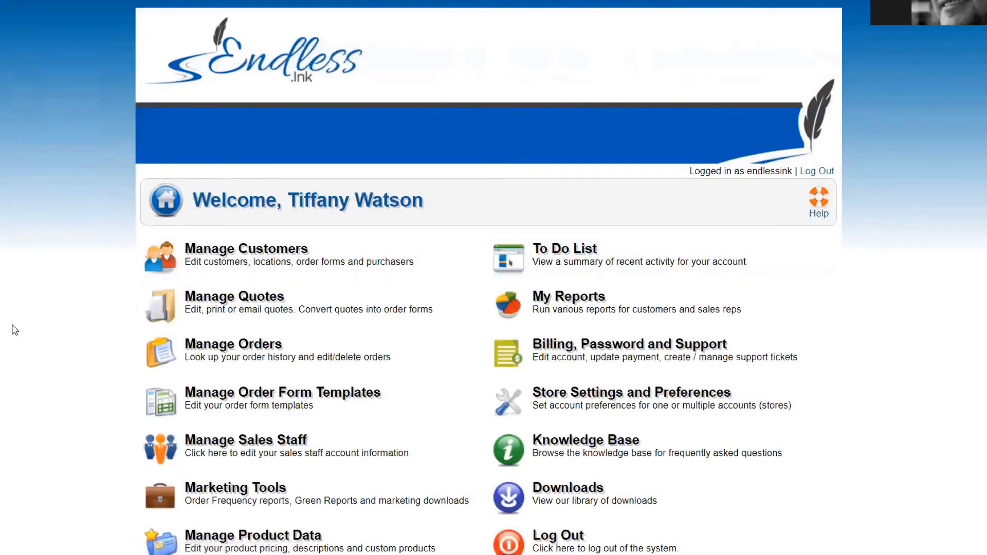
Step: Go to Manage Product Data, then to the empty Manage Your Product Pricing page
scroll(15, 329, down, 1)
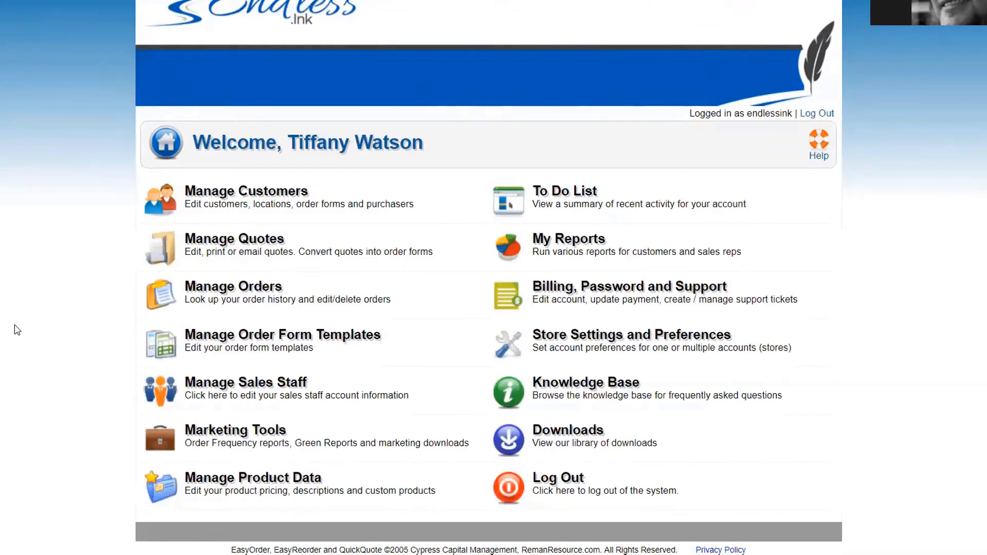
click(271, 489)
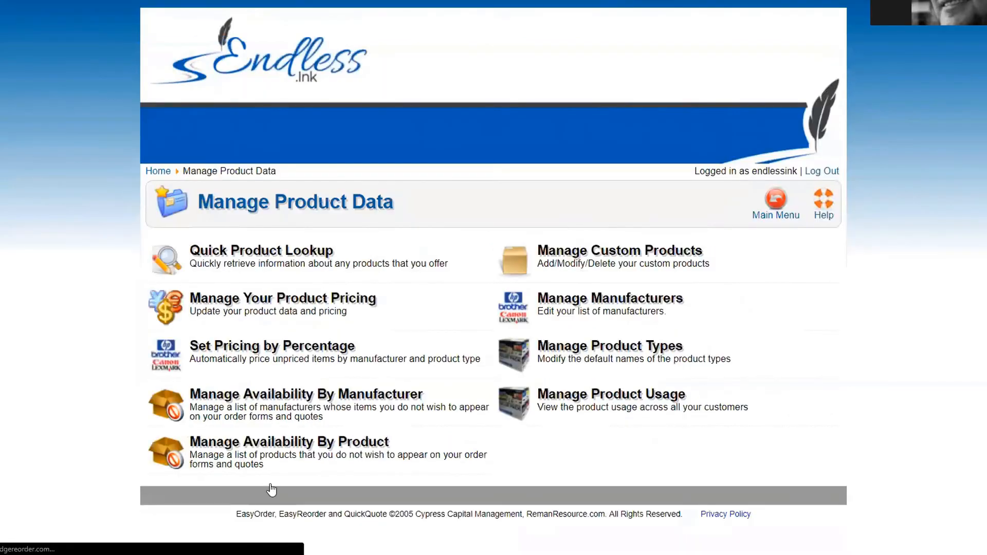
click(248, 314)
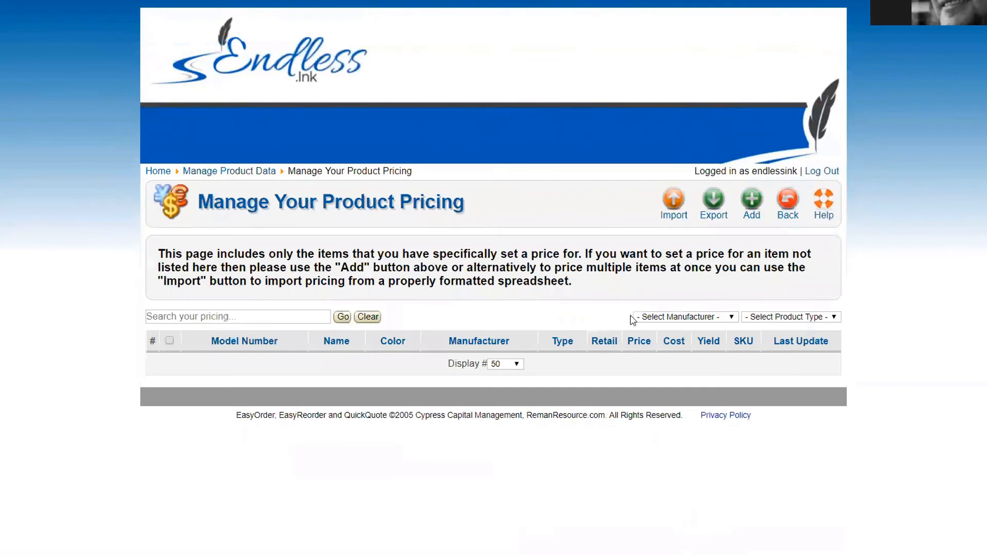
Step: Search cartridges for Q2612A and add all four results to the pricing form
click(755, 210)
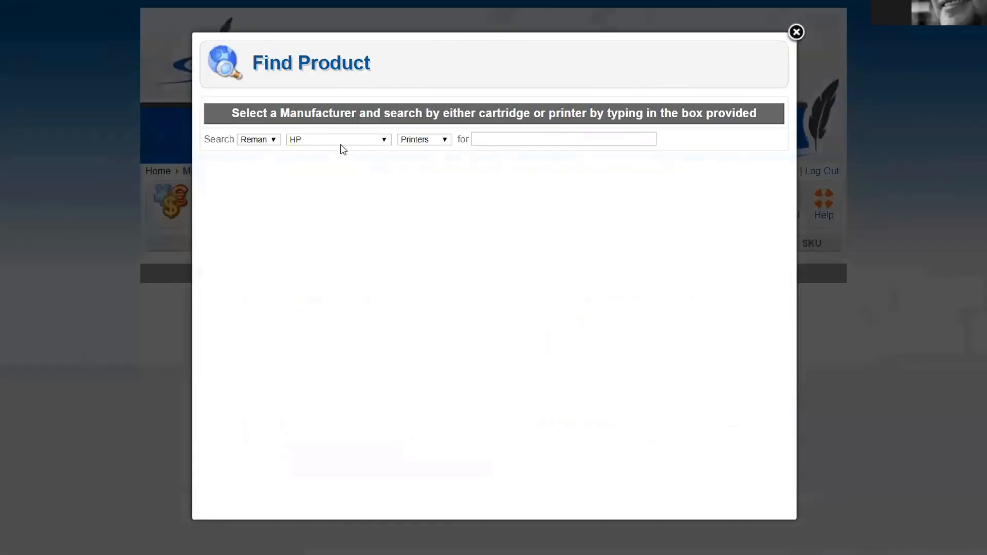
click(411, 143)
click(411, 161)
click(497, 140)
text(Q2612)
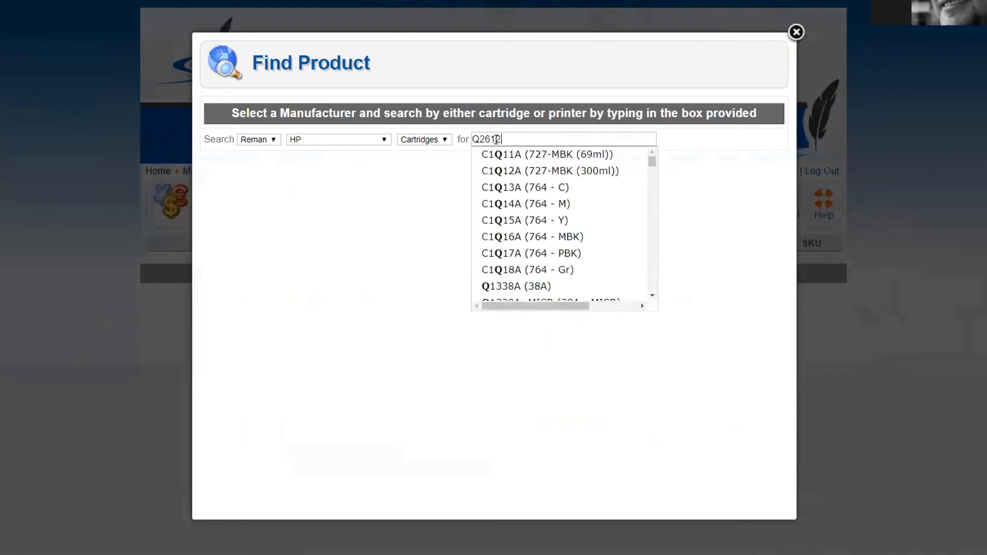
key(Down)
key(Return)
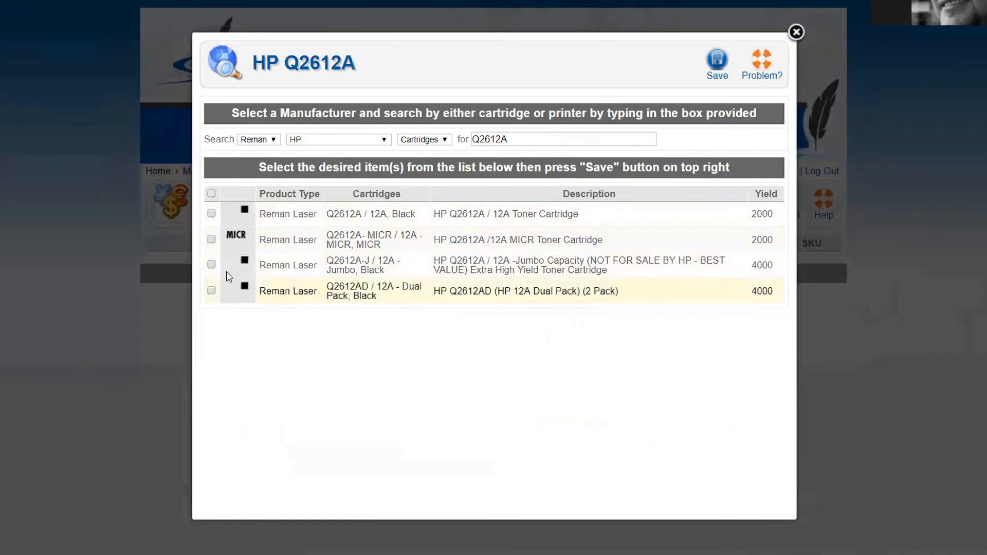
click(212, 195)
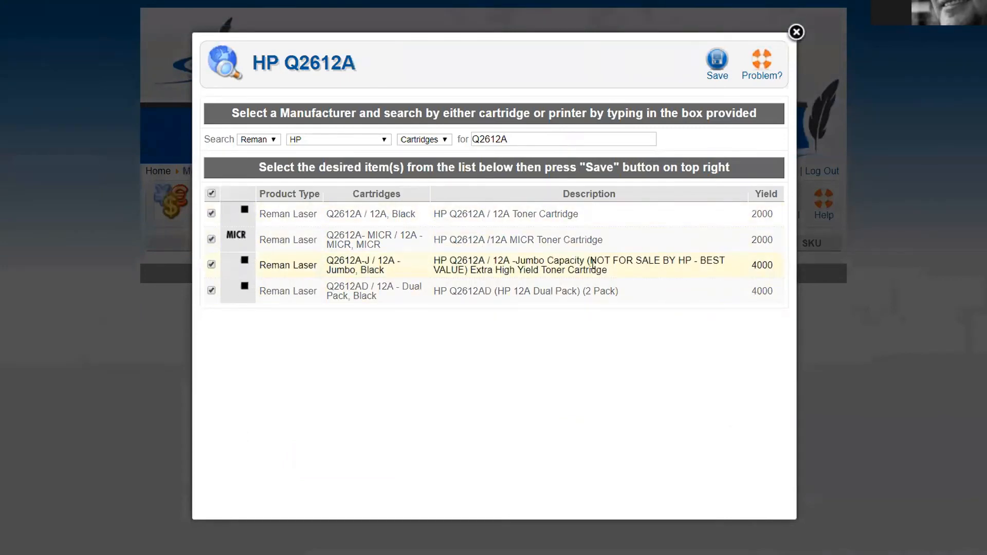
click(718, 80)
Step: Save the four Q2612A cartridge prices and return to Manage Your Product Pricing
drag(623, 268, 571, 267)
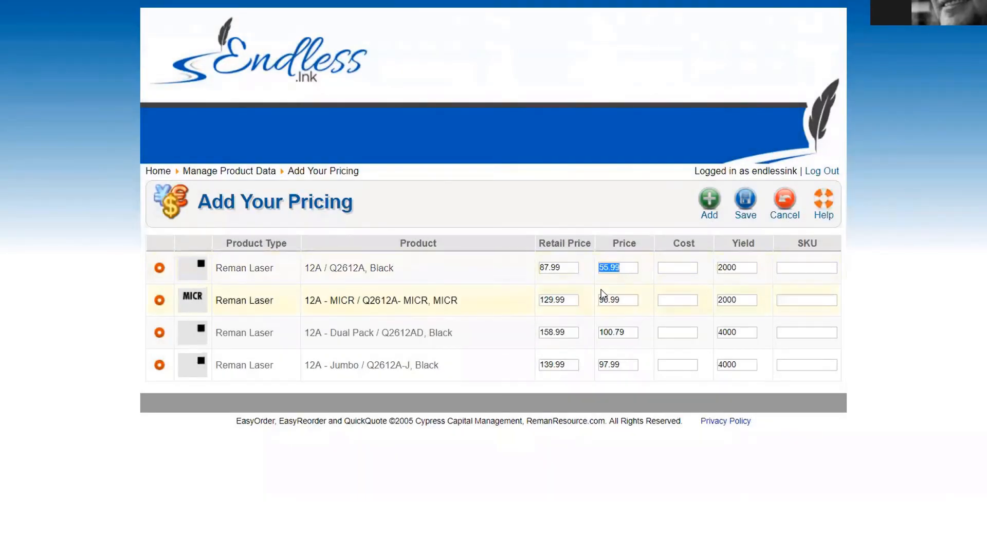
click(750, 204)
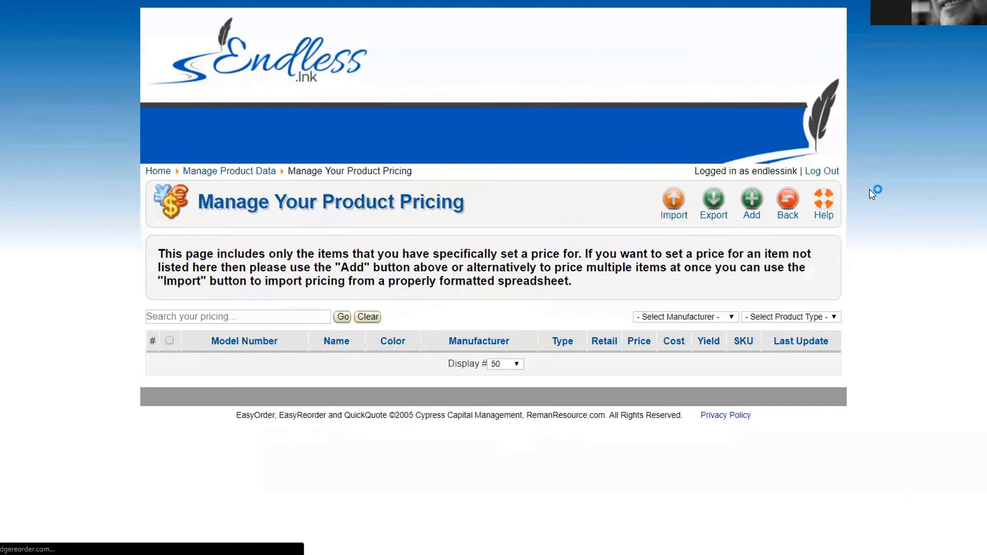
click(781, 216)
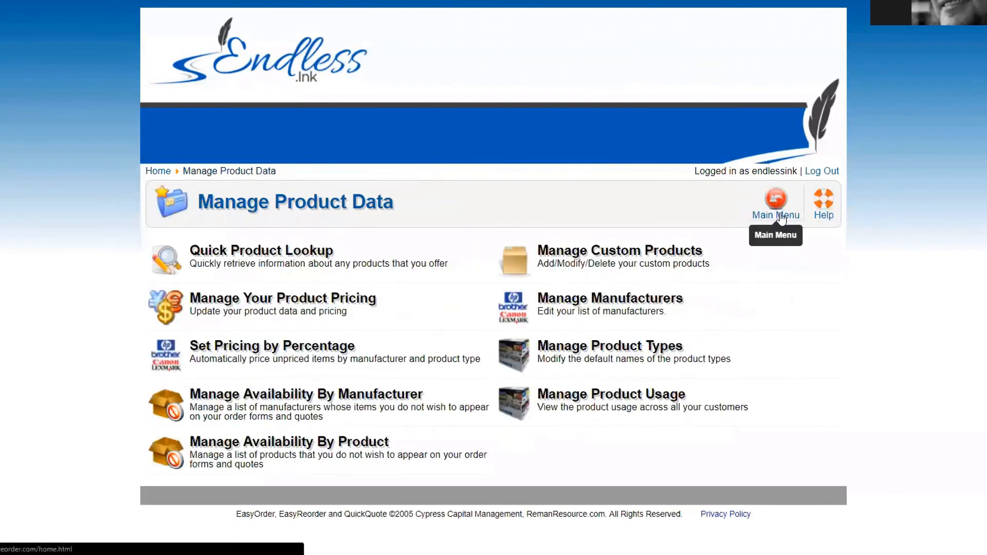
click(269, 315)
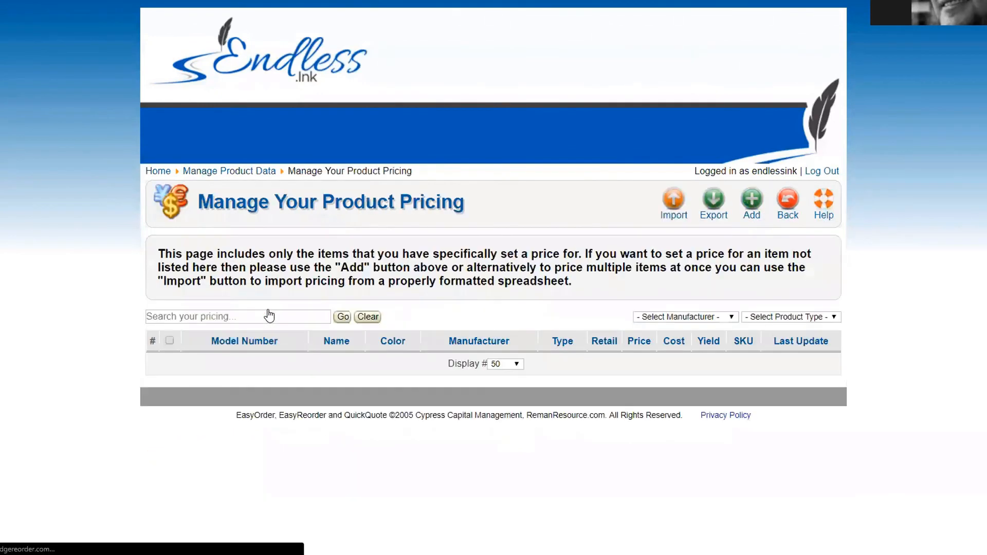
Step: Export the Reman Laser product data file and save the download to open it
click(715, 209)
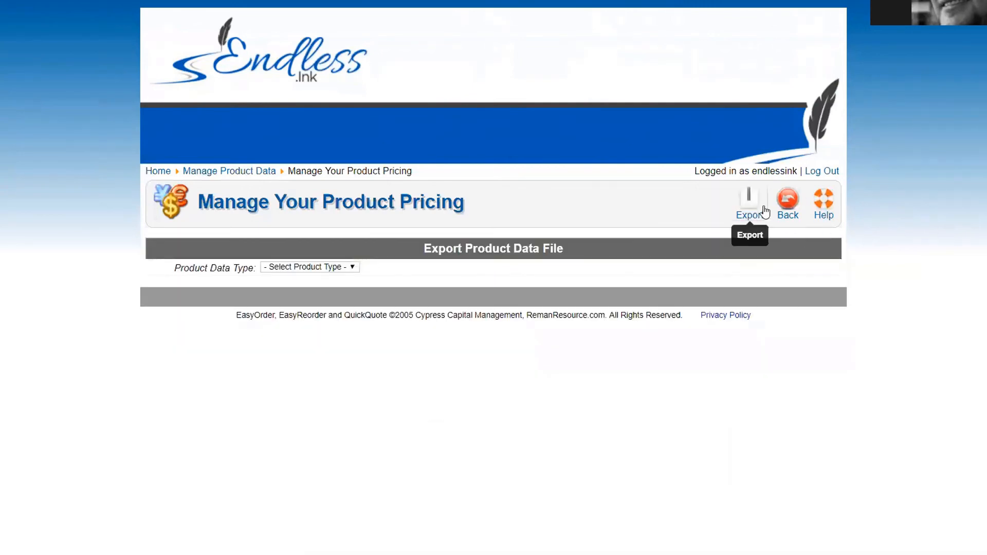
click(309, 268)
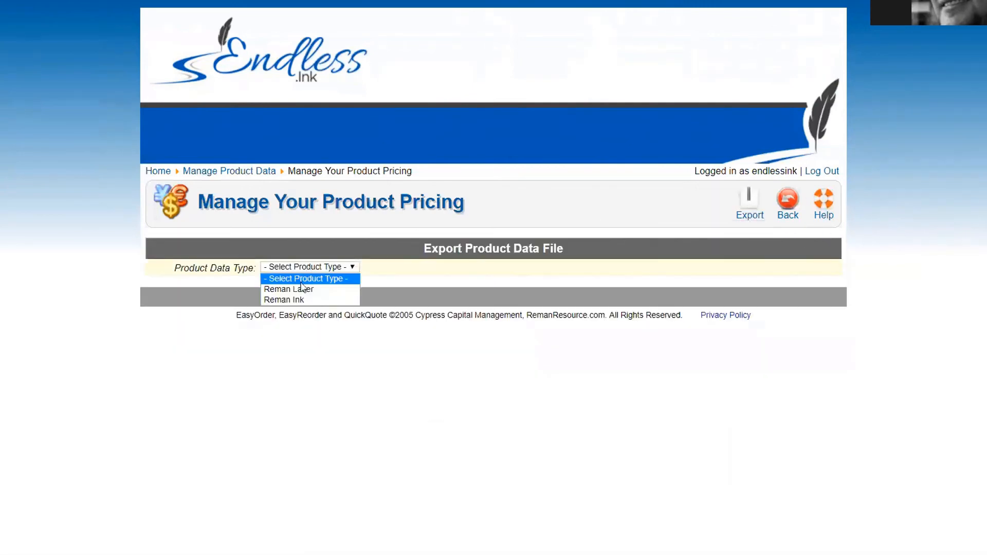
click(297, 288)
click(749, 204)
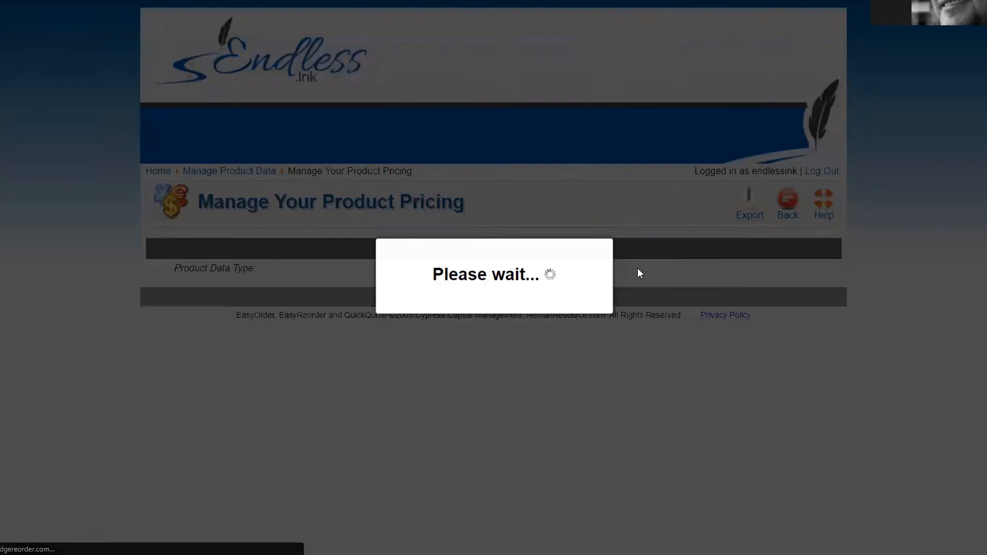
click(394, 241)
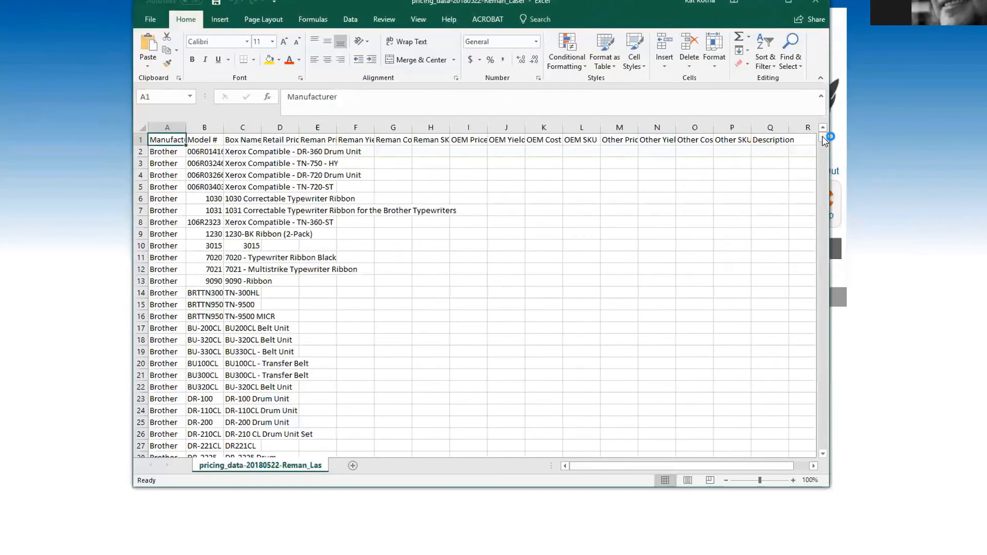
Step: Widen columns A–E so Manufacturer, Model #, Box Name, Retail Price and Reman Price fit
mouse_move(822, 136)
mouse_down()
mouse_move(806, 460)
mouse_move(811, 130)
mouse_up()
click(132, 139)
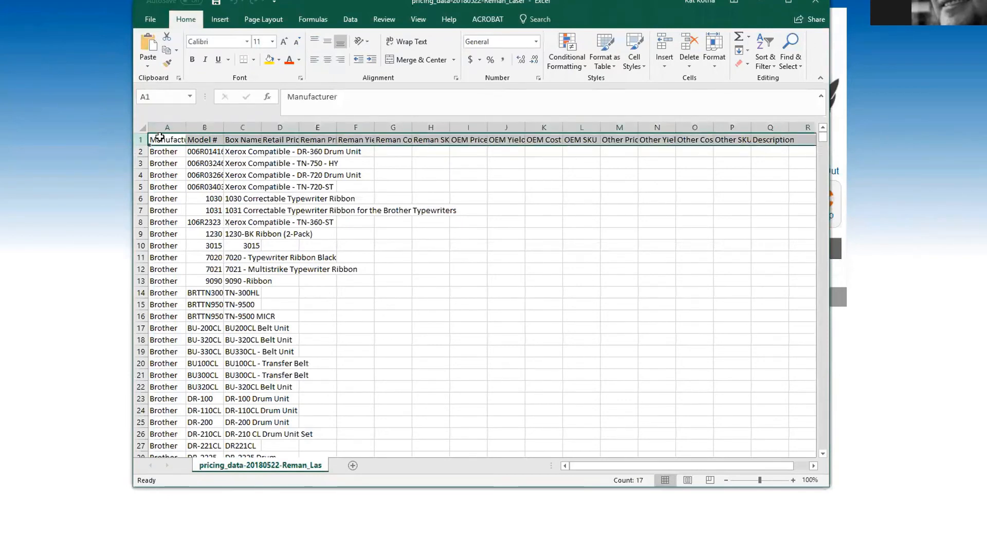
double_click(184, 127)
drag(247, 125, 419, 125)
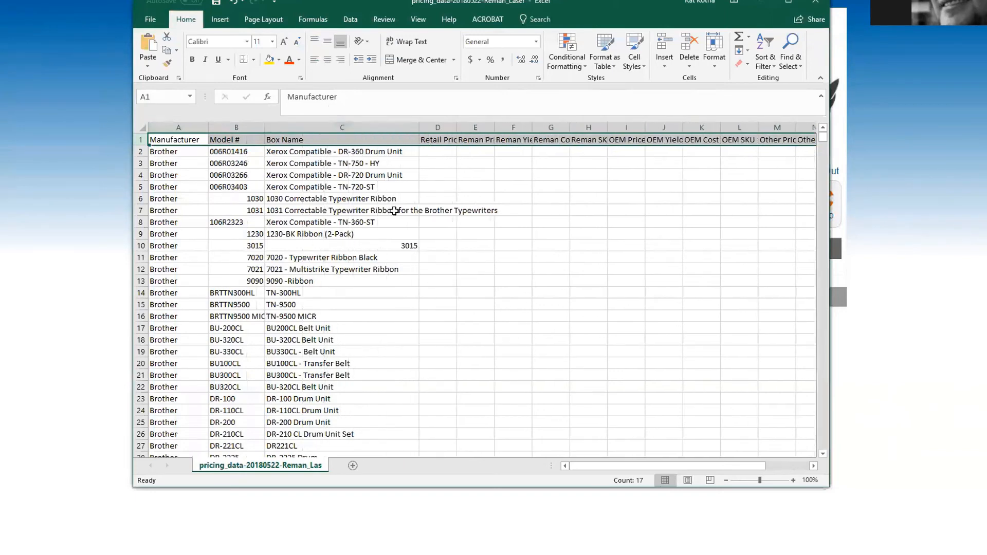
click(232, 152)
double_click(299, 152)
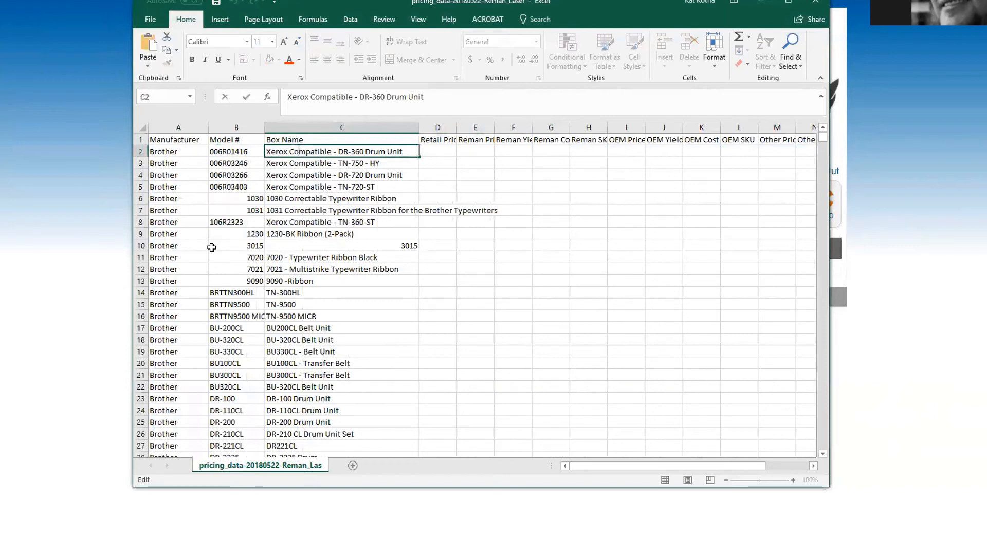
double_click(455, 125)
click(481, 126)
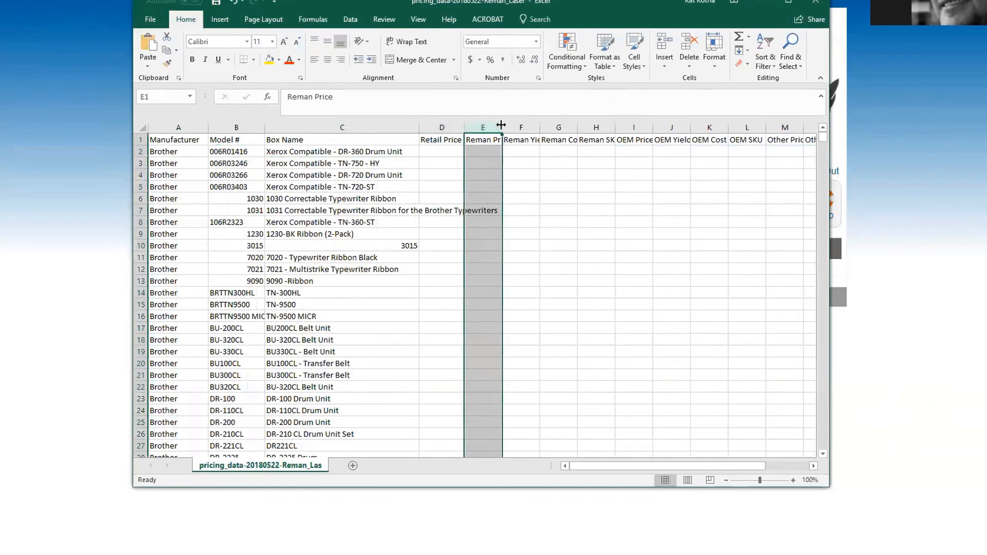
drag(501, 125, 523, 126)
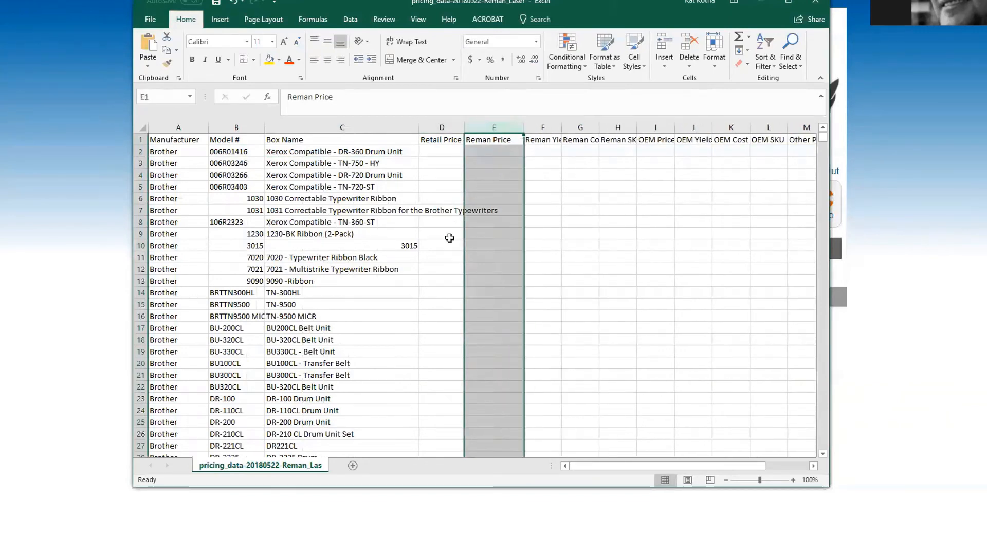
Step: Enter 99.99 as the first retail price in cell D2
click(433, 150)
text(99.99)
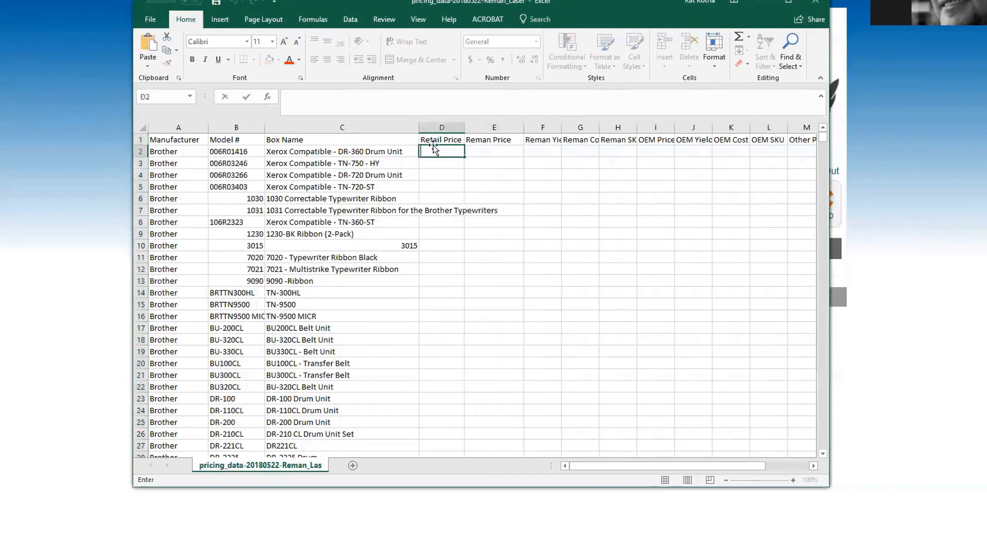
click(434, 165)
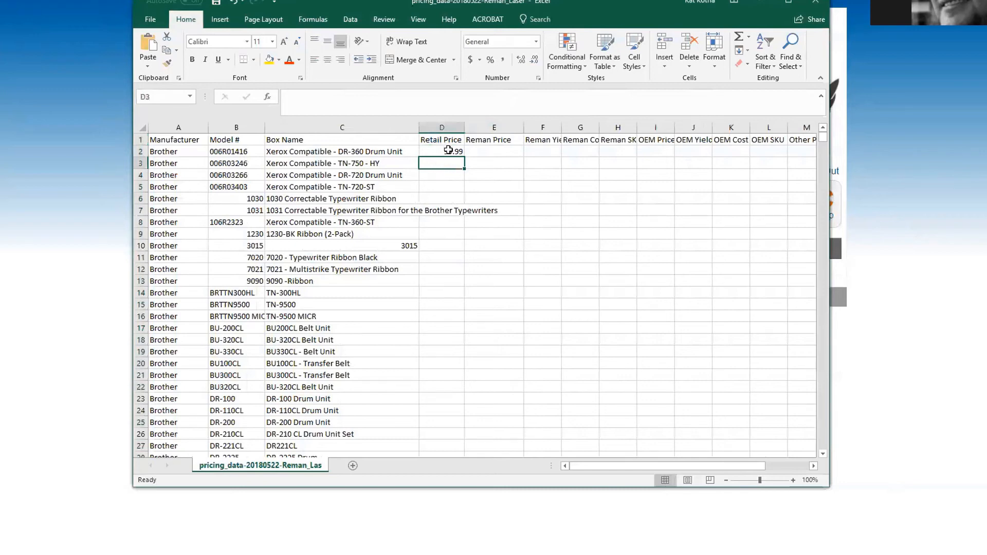
click(448, 151)
click(445, 128)
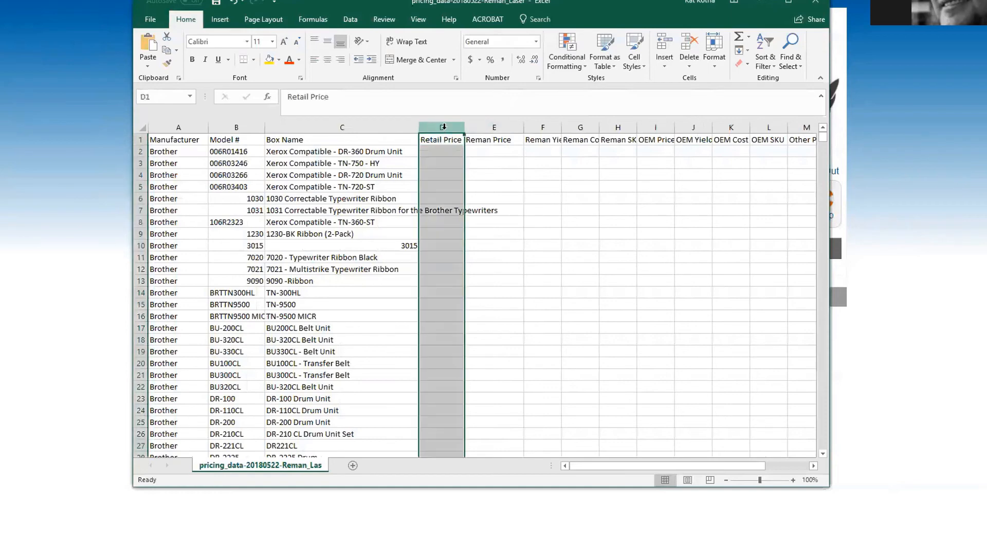
click(494, 127)
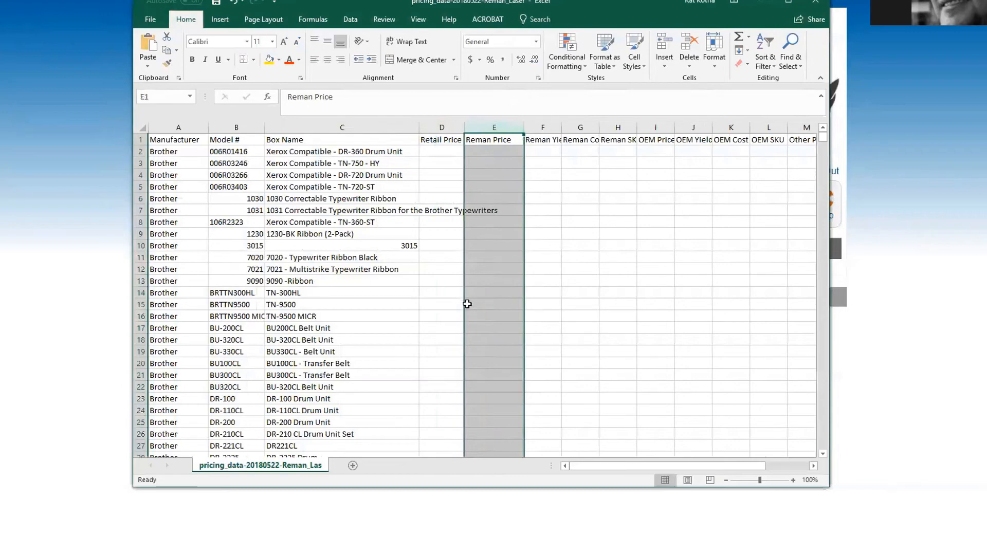
Step: Price the TN-9500 at 49.99 reman in E15 and 69.99 OEM
click(469, 305)
text(49)
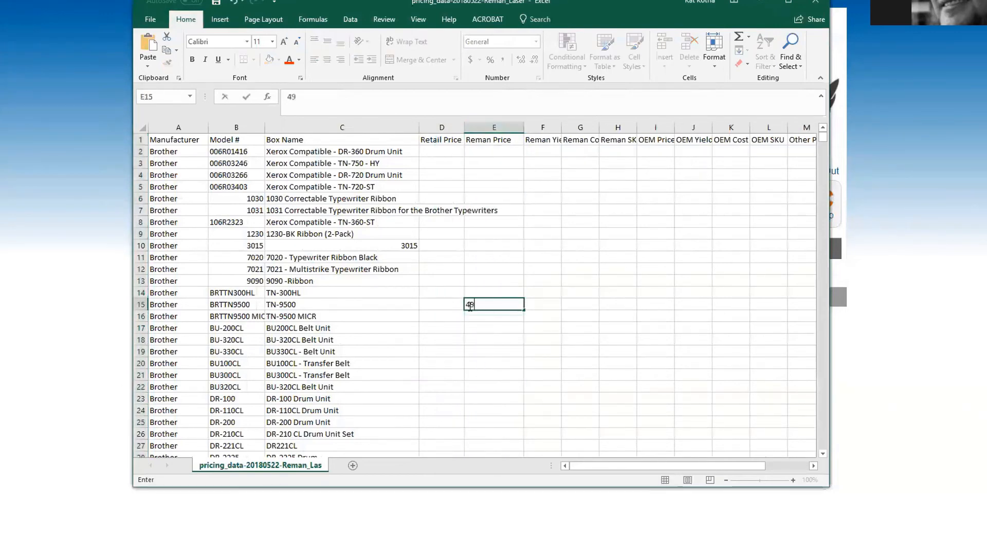
text(.99)
click(484, 272)
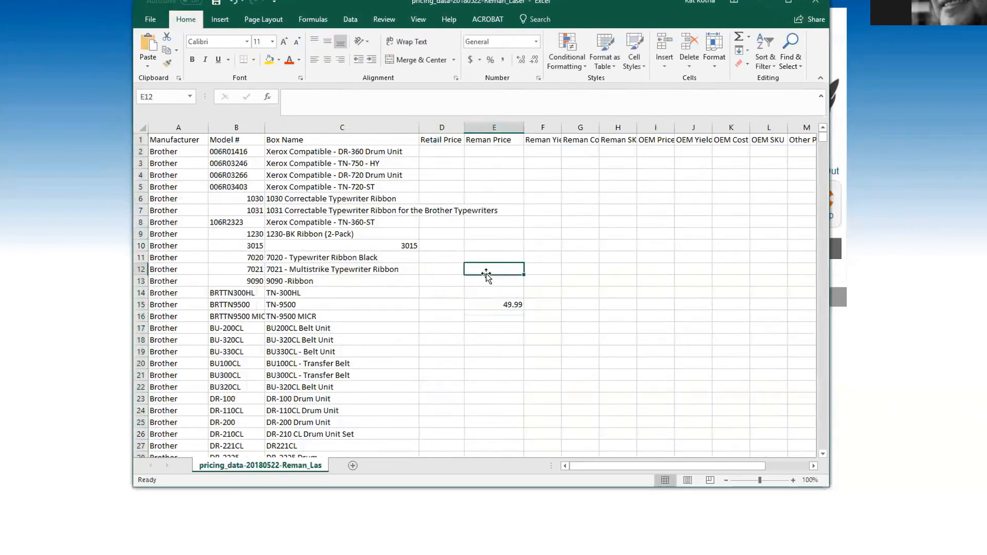
drag(674, 128, 695, 128)
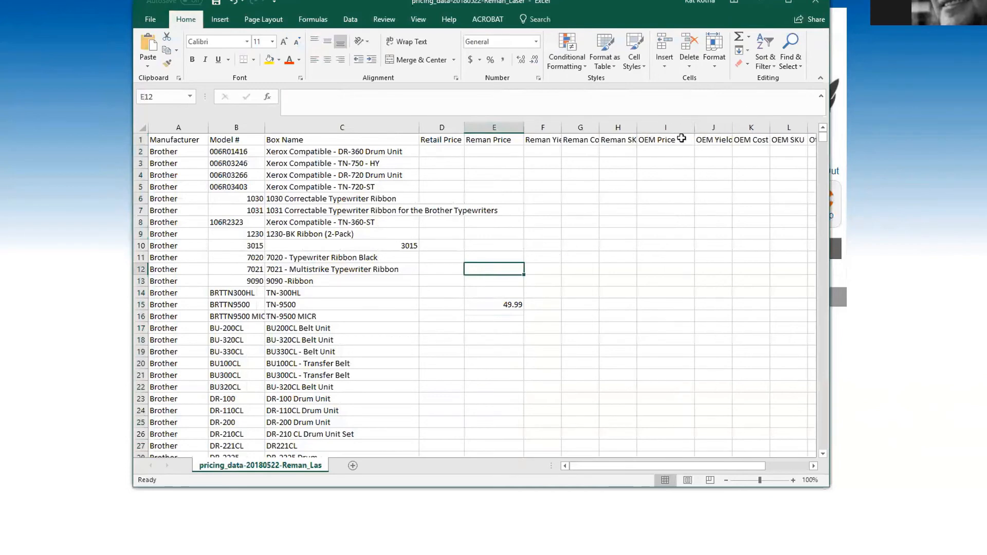
click(663, 123)
click(663, 304)
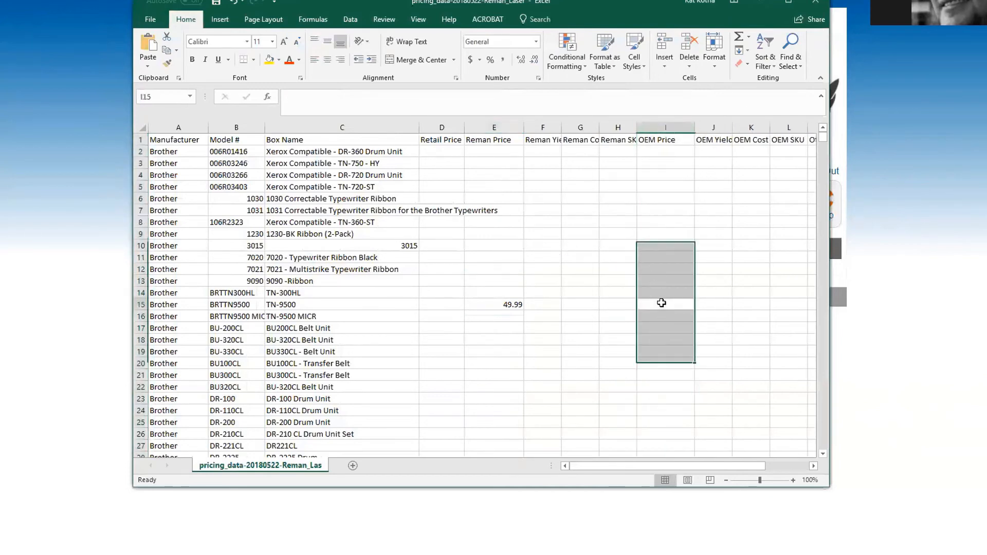
text(69)
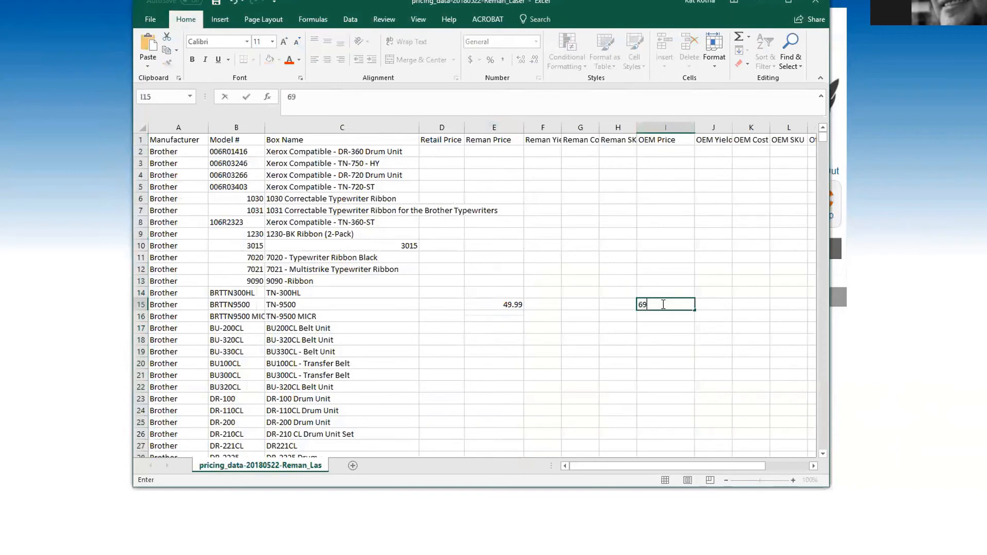
text(.99)
click(619, 338)
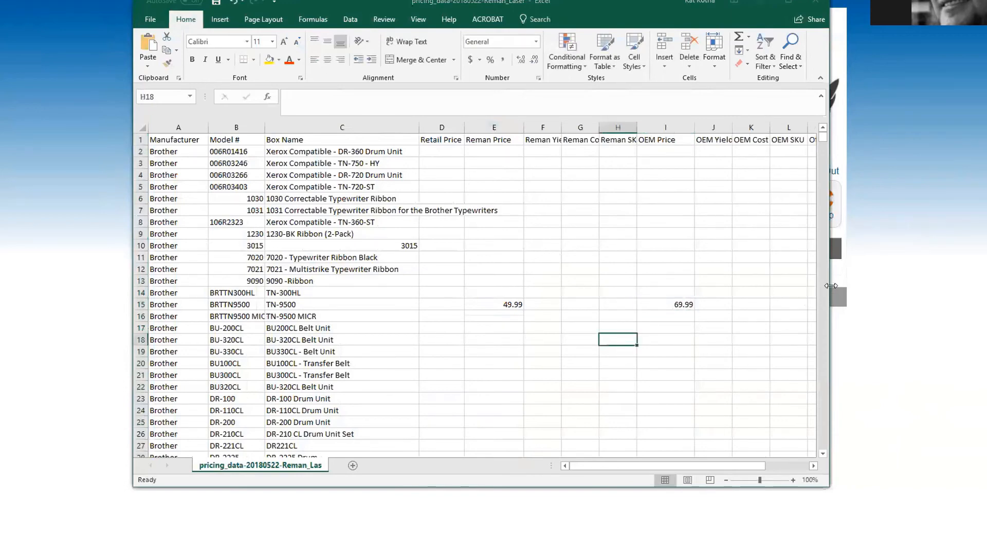
Step: Leave the TN-9500 description empty and bring up Save As for the workbook
drag(831, 286, 984, 286)
click(826, 127)
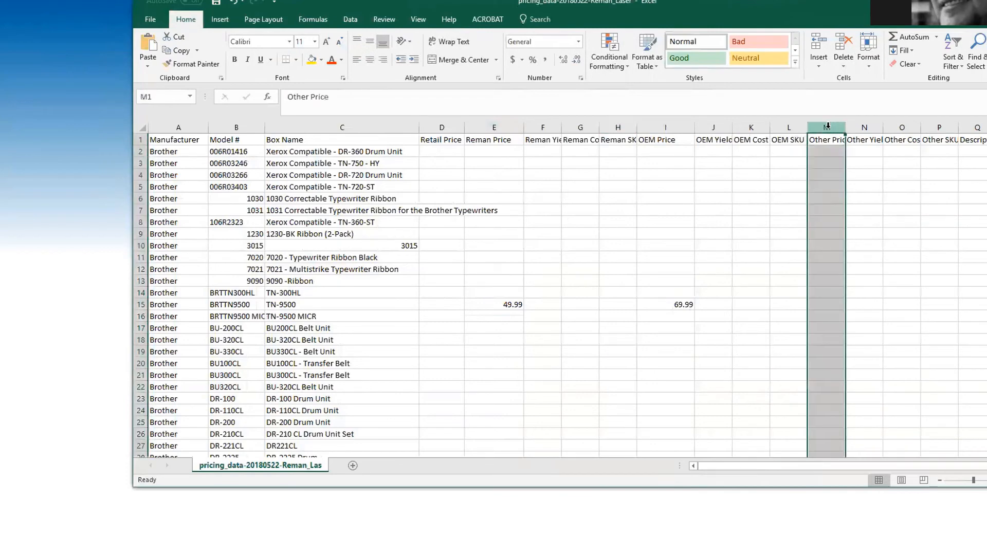
click(982, 126)
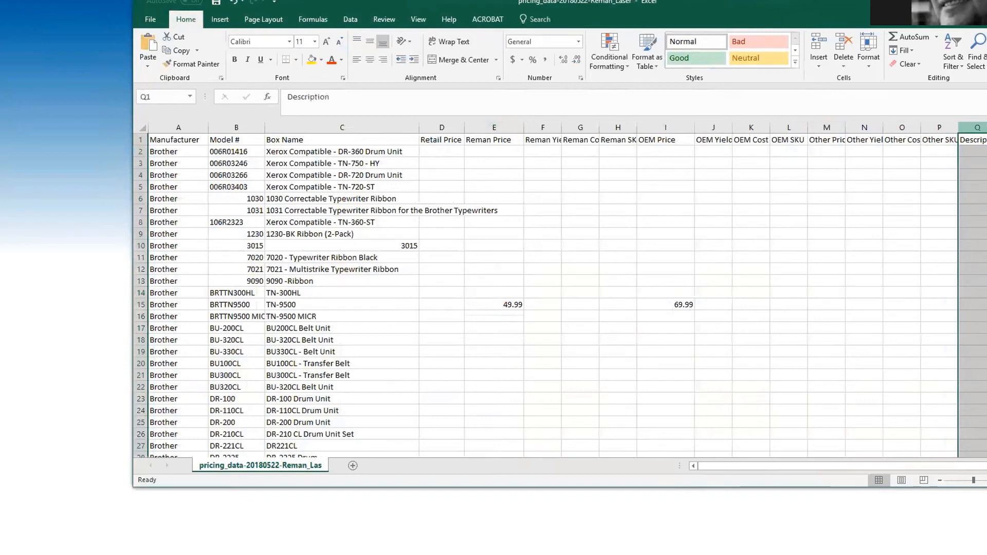
double_click(969, 304)
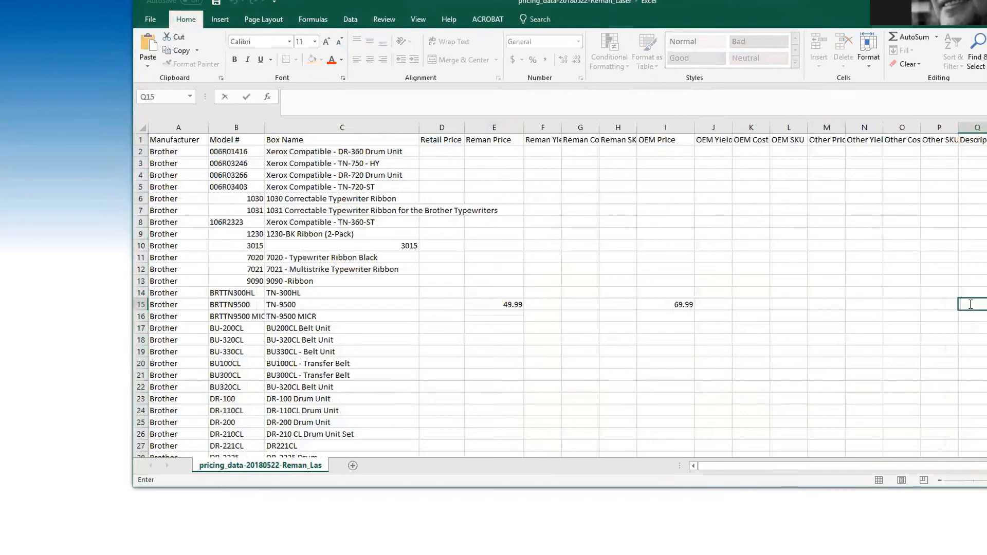
text(Brother BIG TOONE)
key(BackSpace)
key(BackSpace)
key(BackSpace)
key(BackSpace)
key(BackSpace)
key(BackSpace)
key(BackSpace)
key(BackSpace)
key(BackSpace)
key(BackSpace)
key(BackSpace)
key(BackSpace)
key(BackSpace)
key(BackSpace)
key(BackSpace)
key(BackSpace)
key(BackSpace)
key(Escape)
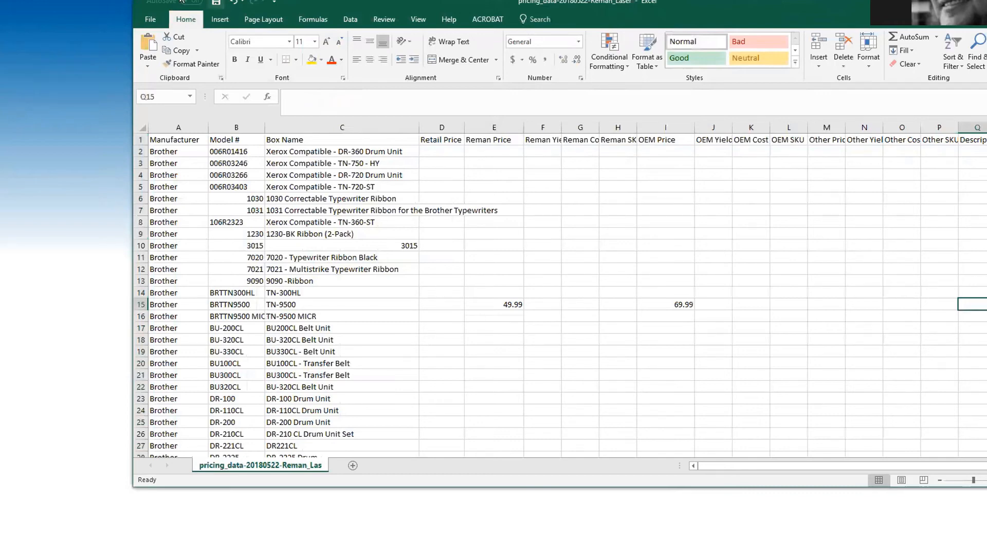
click(149, 20)
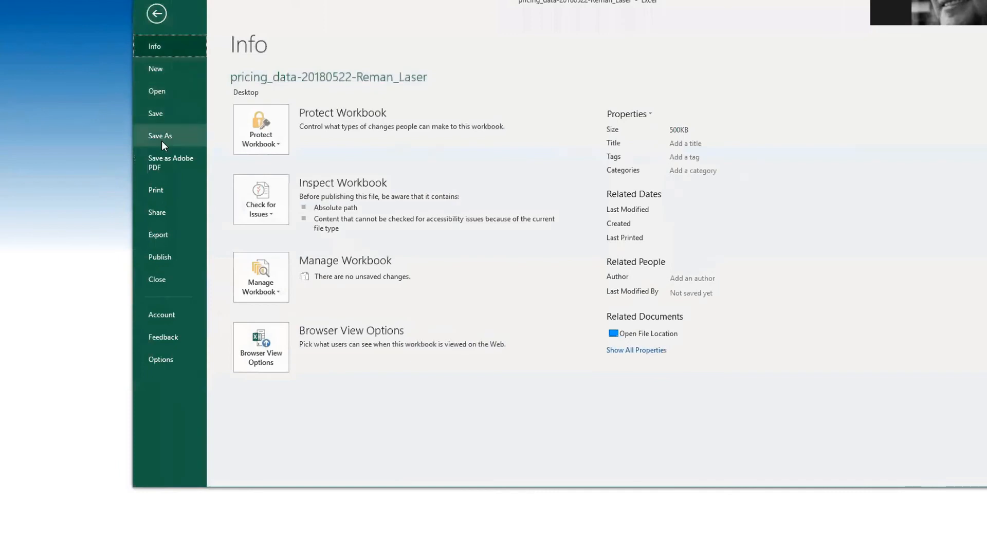
click(161, 136)
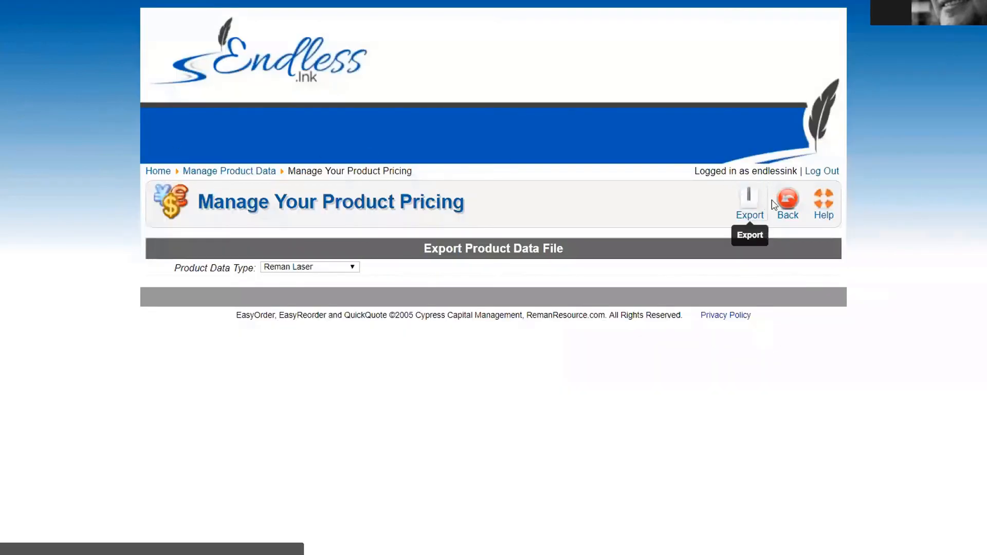
Step: View the pricing import upload form, then return to product pricing management
click(787, 208)
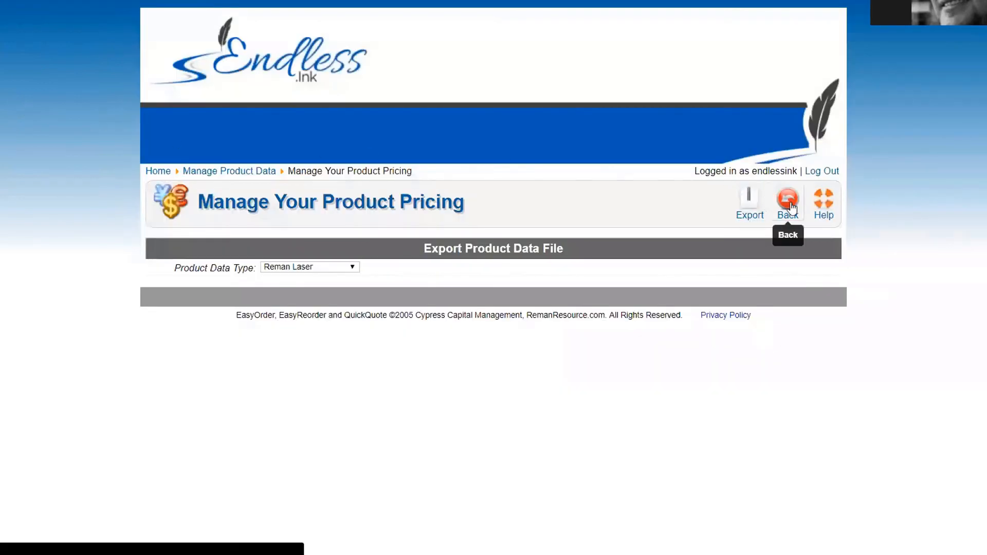
click(672, 205)
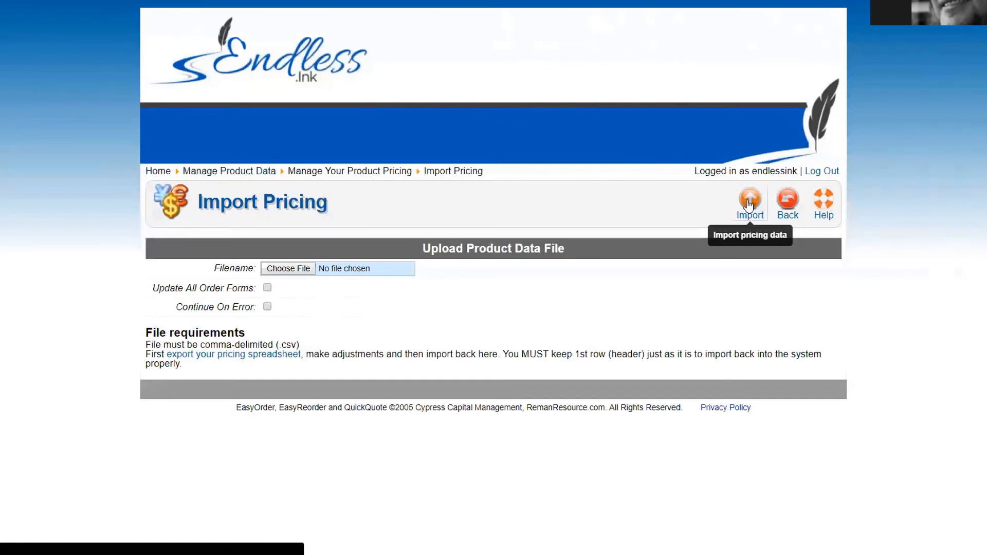
click(788, 202)
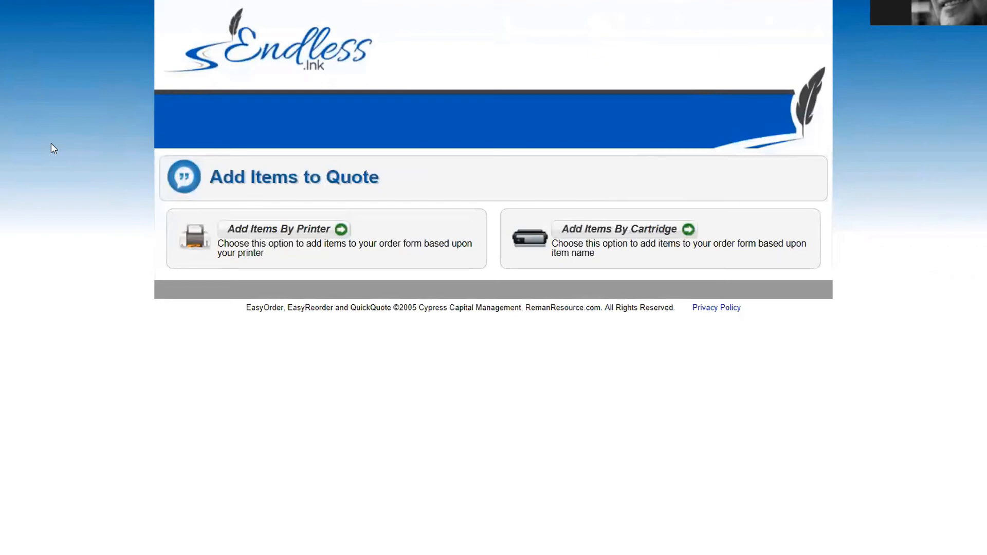
Step: Add the HP Color LaserJet 4500dn's seven cartridges to a quote by printer and send it
click(433, 264)
click(314, 216)
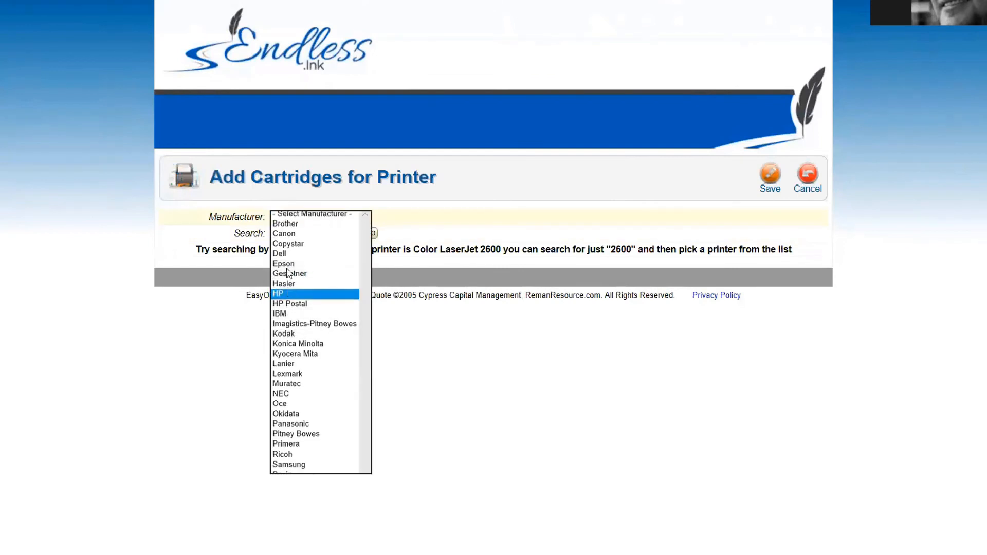
click(287, 296)
click(290, 235)
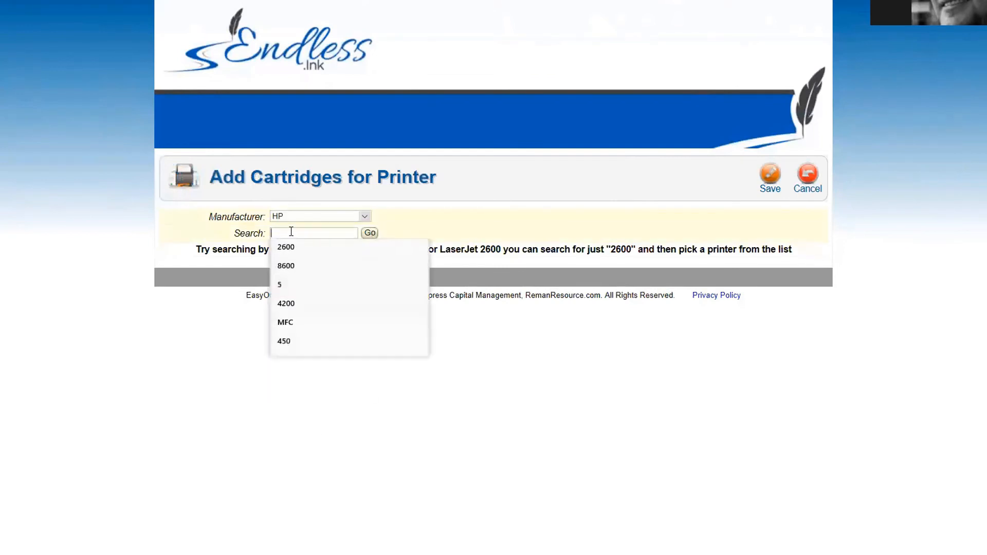
text(4200)
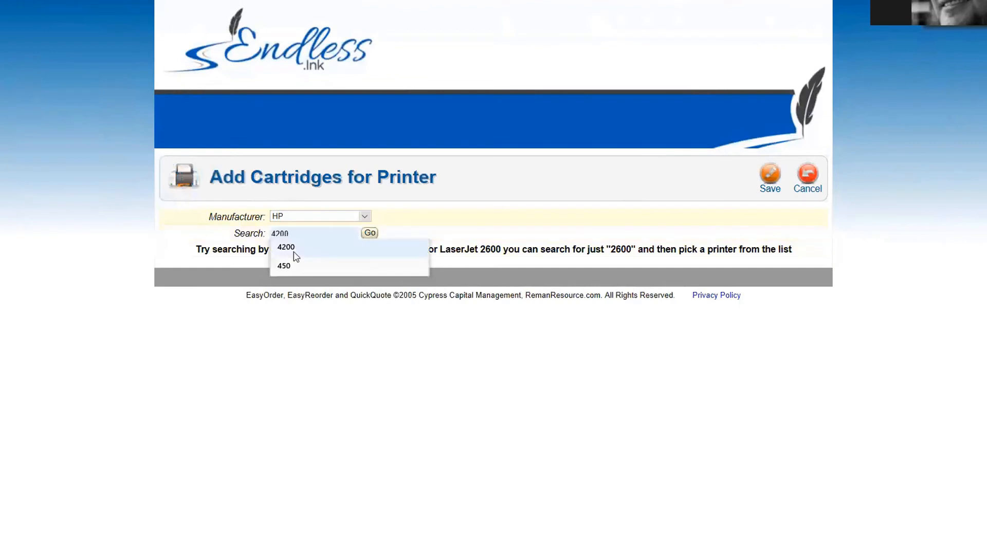
click(294, 249)
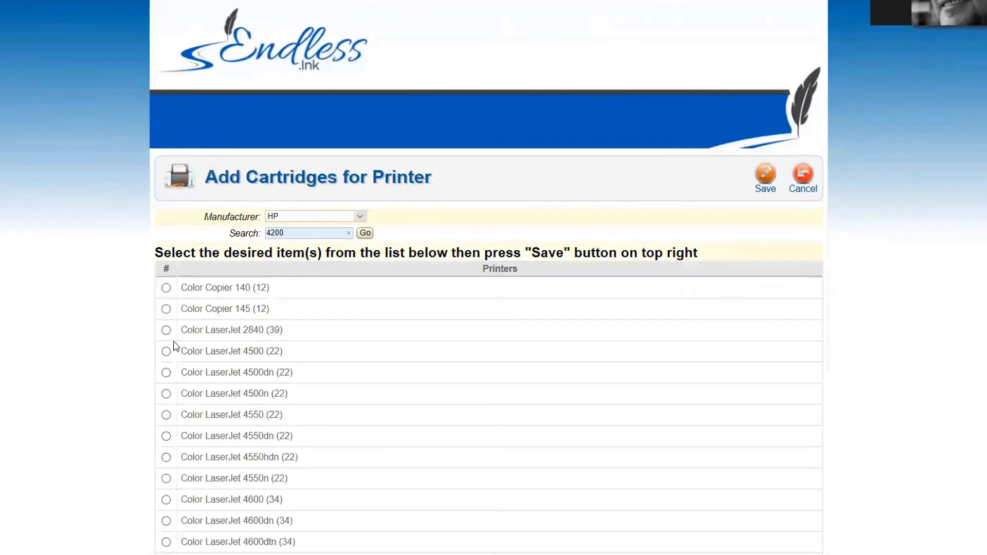
click(166, 373)
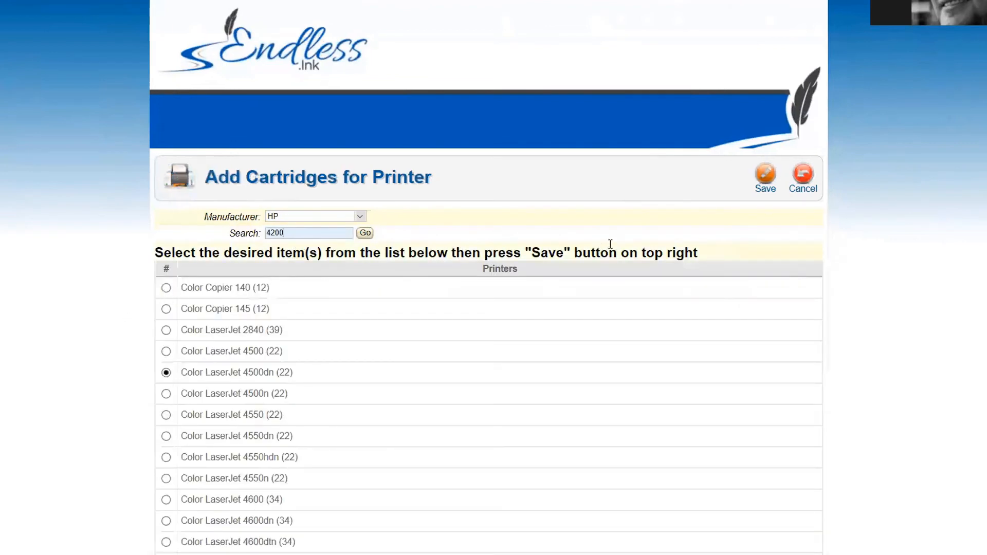
click(765, 175)
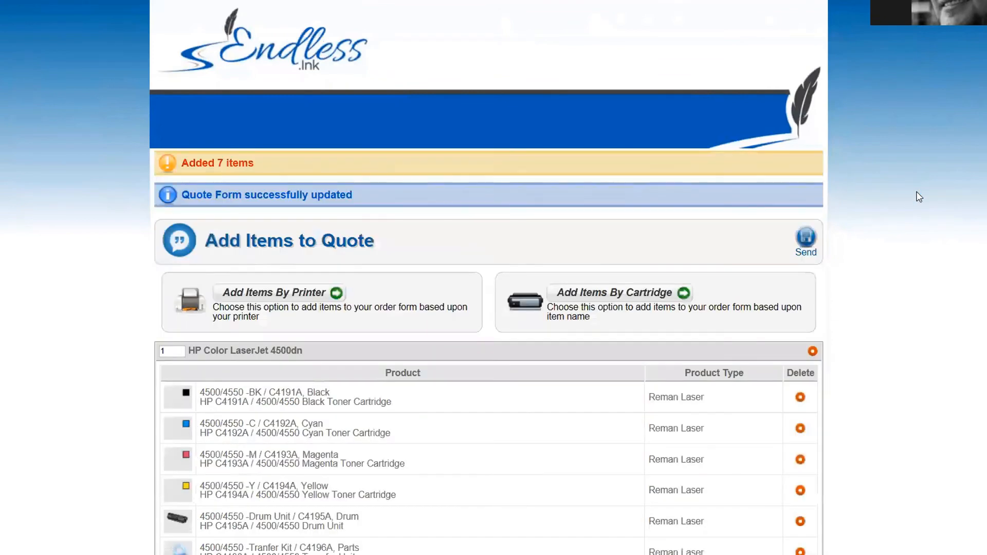
scroll(360, 206, down, 3)
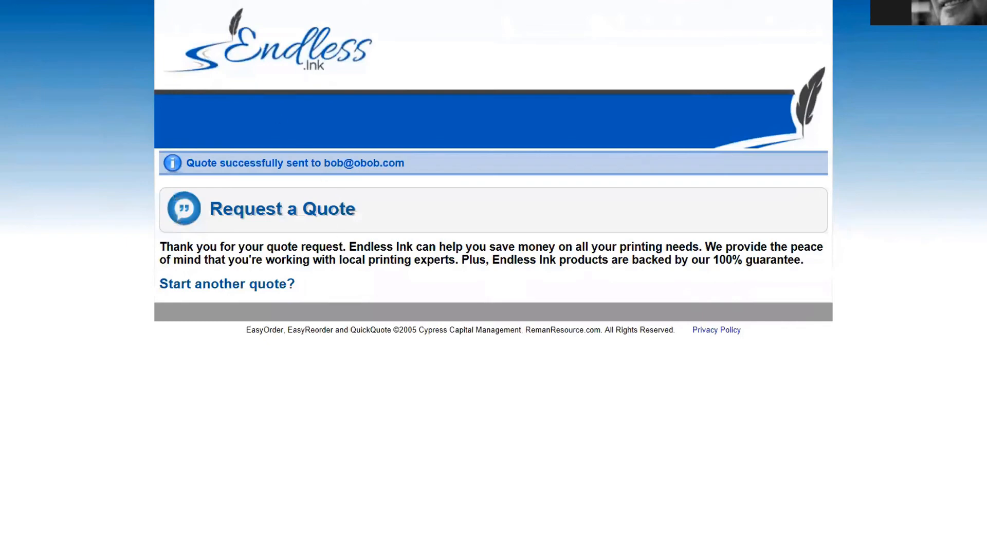
click(110, 1)
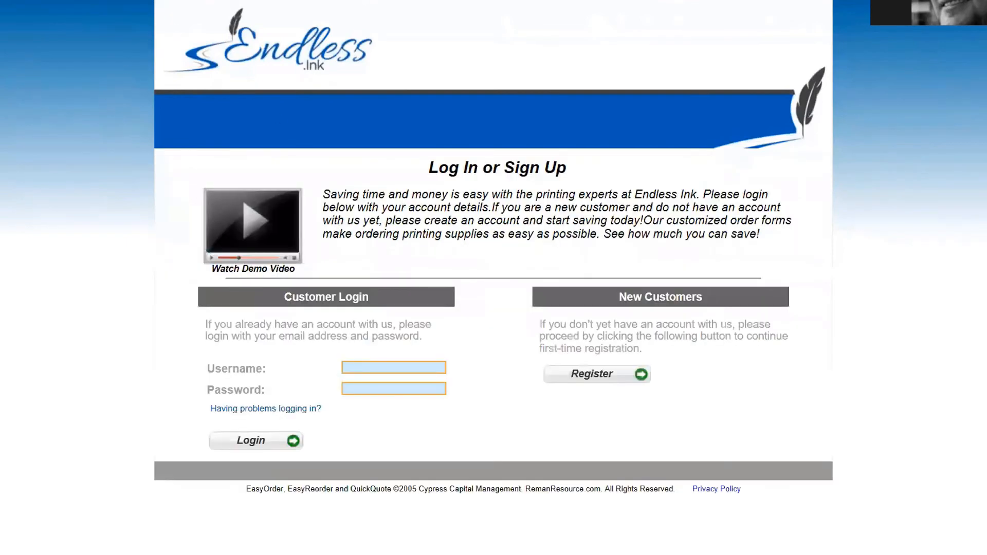
Step: Open the sent quote for editing from the Manage Quotes list via the home dashboard
mouse_move(166, 2)
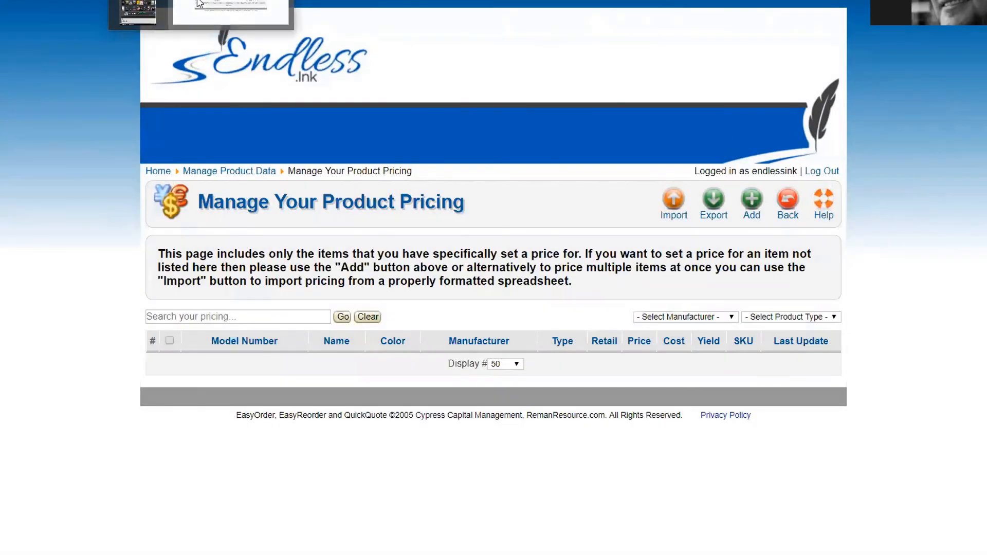
click(197, 2)
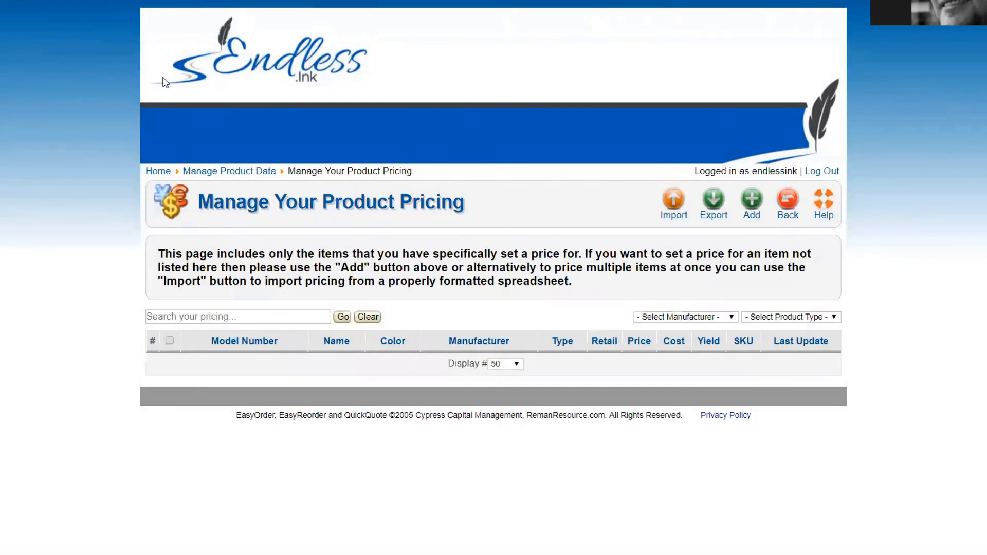
click(158, 171)
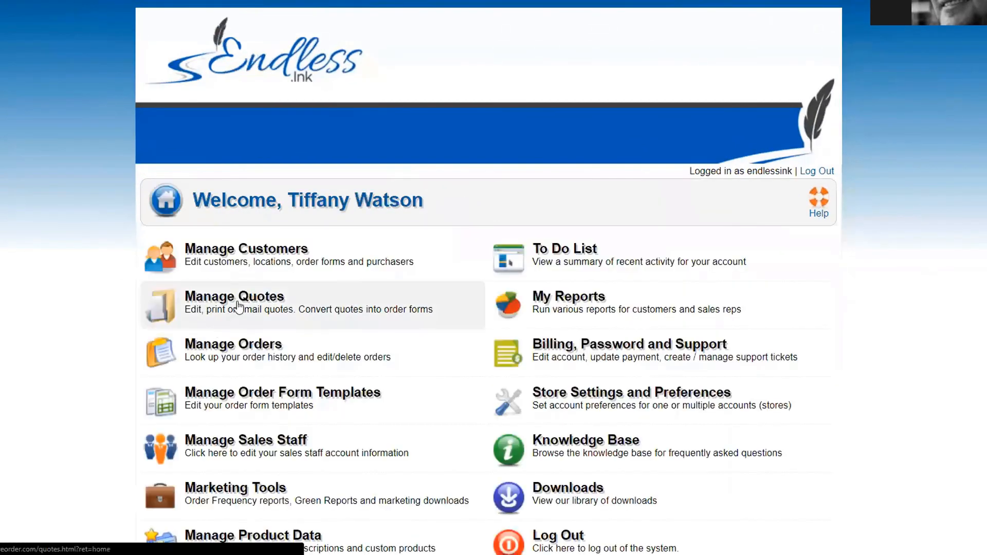
click(240, 308)
click(221, 291)
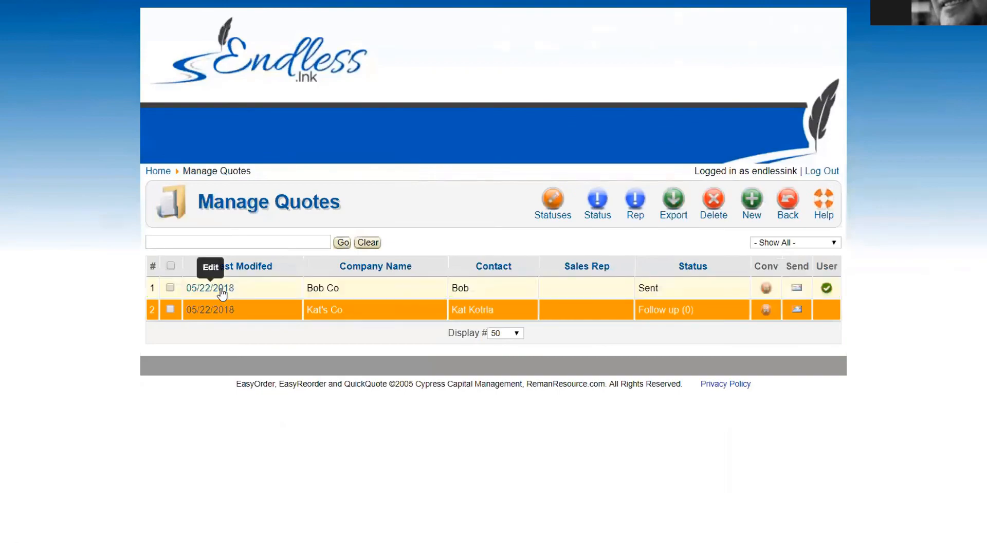
Step: Review the Edit Quote Form and go back to Manage Quotes
scroll(312, 329, down, 7)
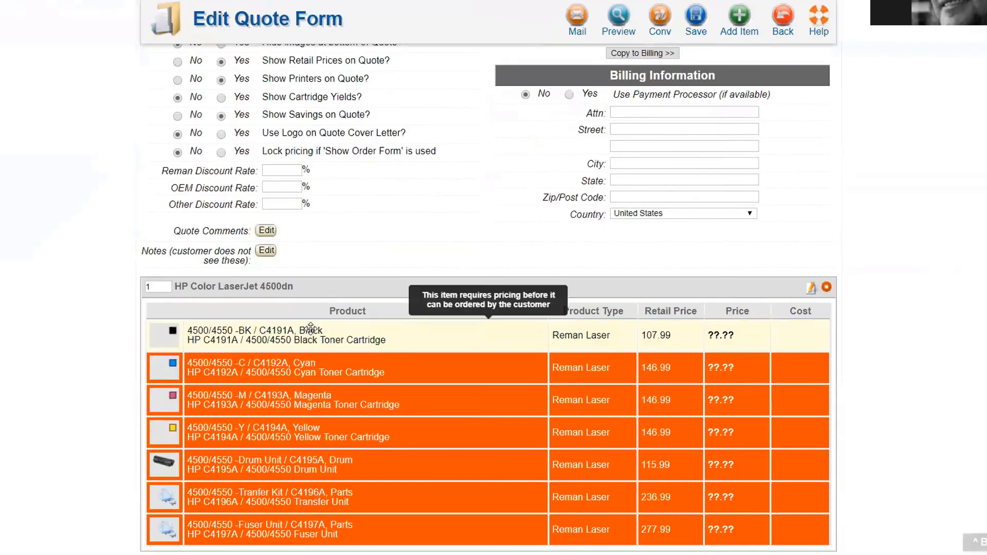
scroll(312, 329, down, 1)
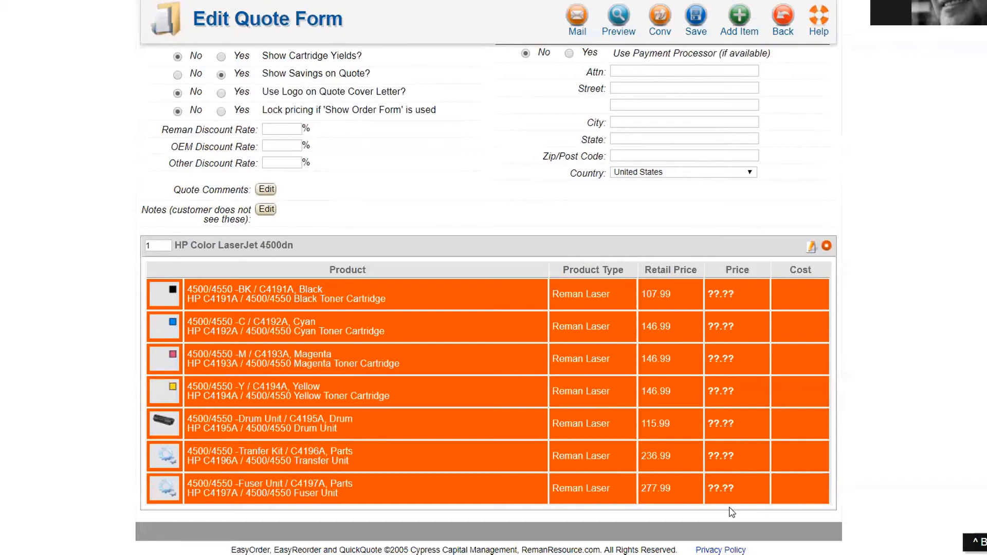
scroll(730, 508, up, 6)
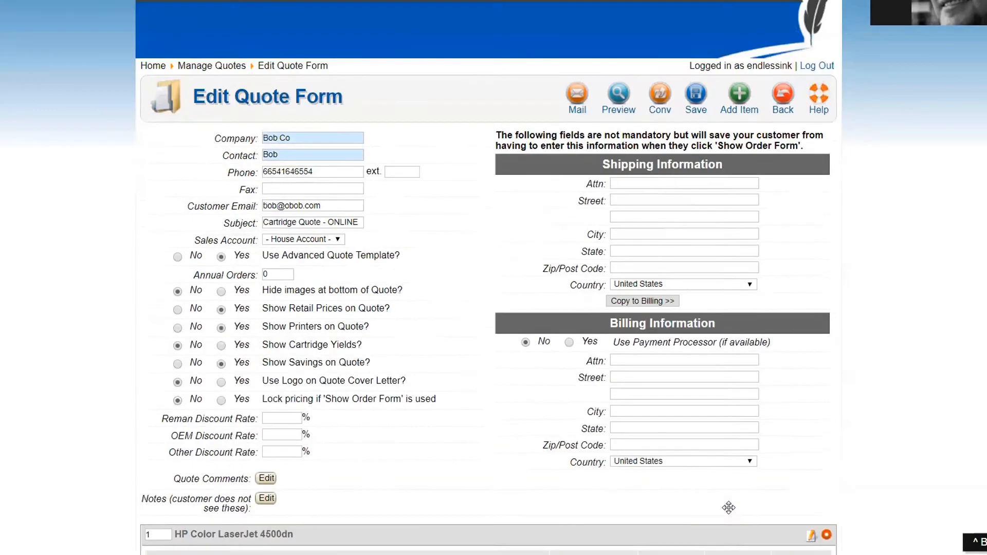
scroll(749, 462, down, 6)
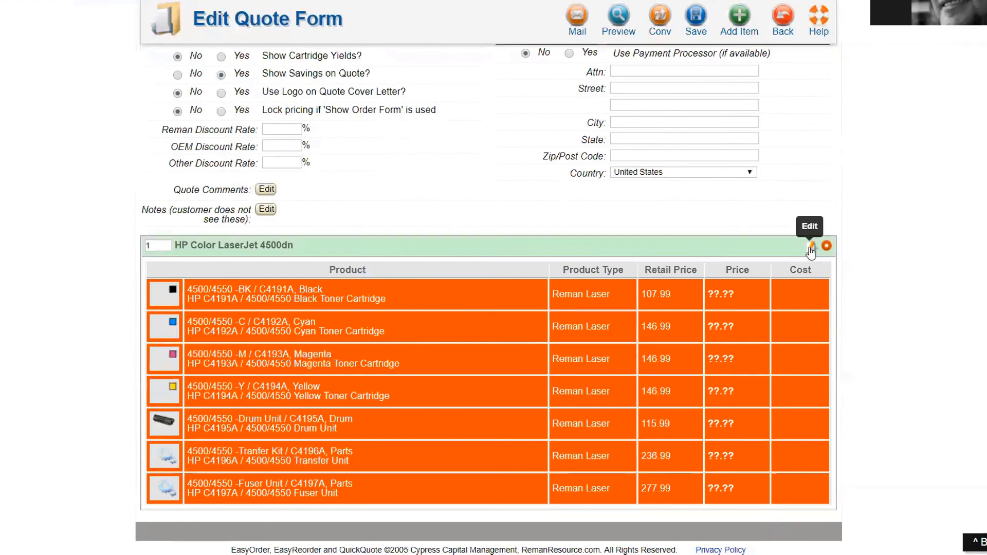
scroll(793, 249, up, 5)
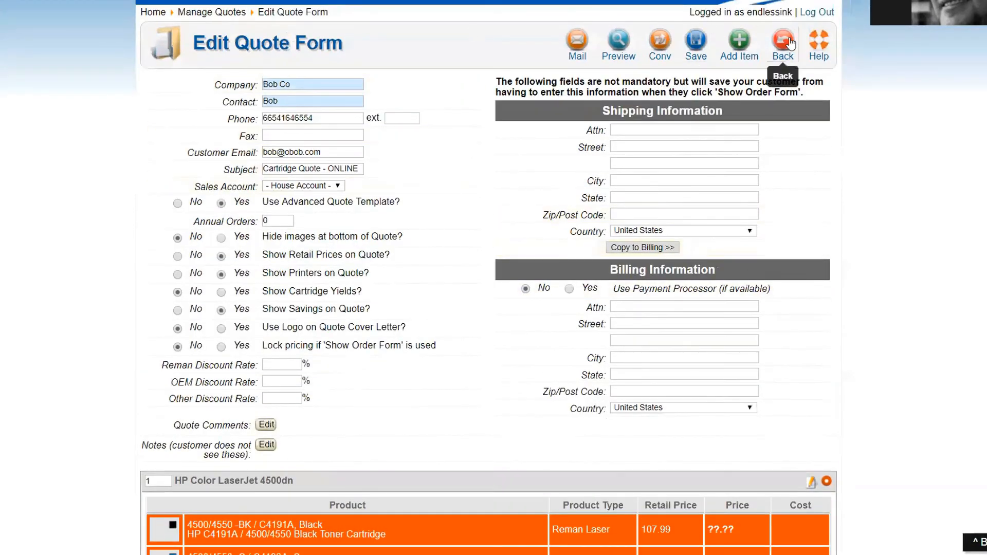
click(791, 45)
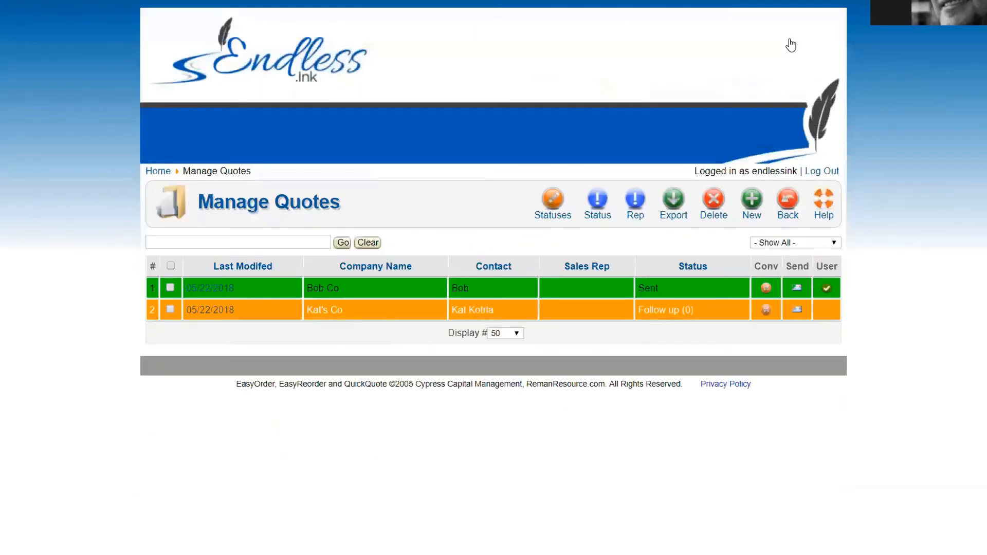
Step: Check the To Do List's received orders and sent quotes, then return to the dashboard
click(151, 172)
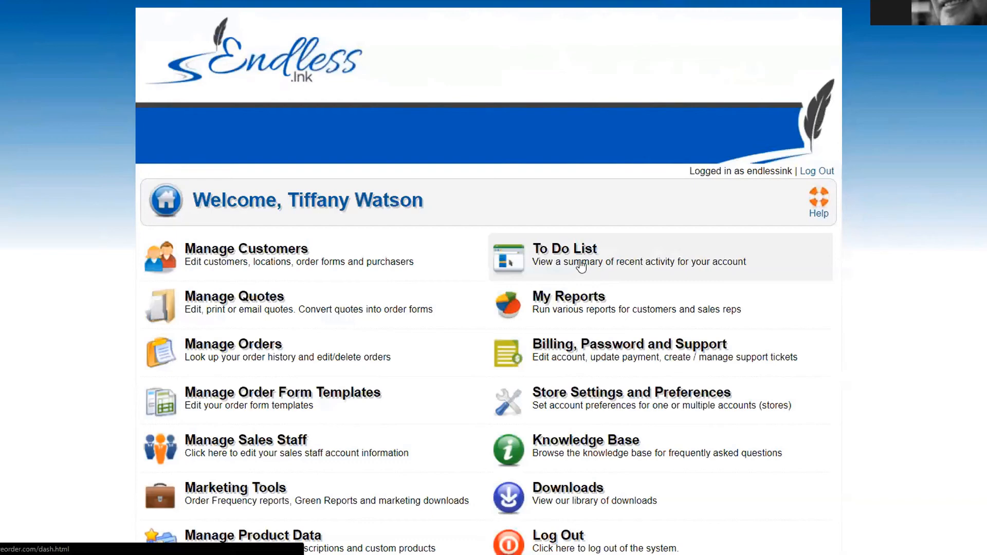
click(582, 263)
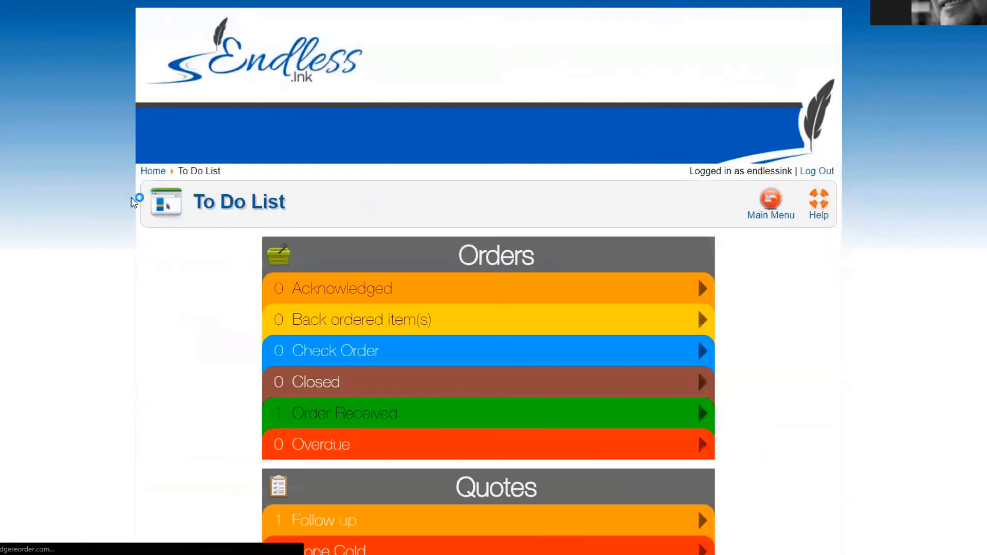
scroll(70, 173, down, 3)
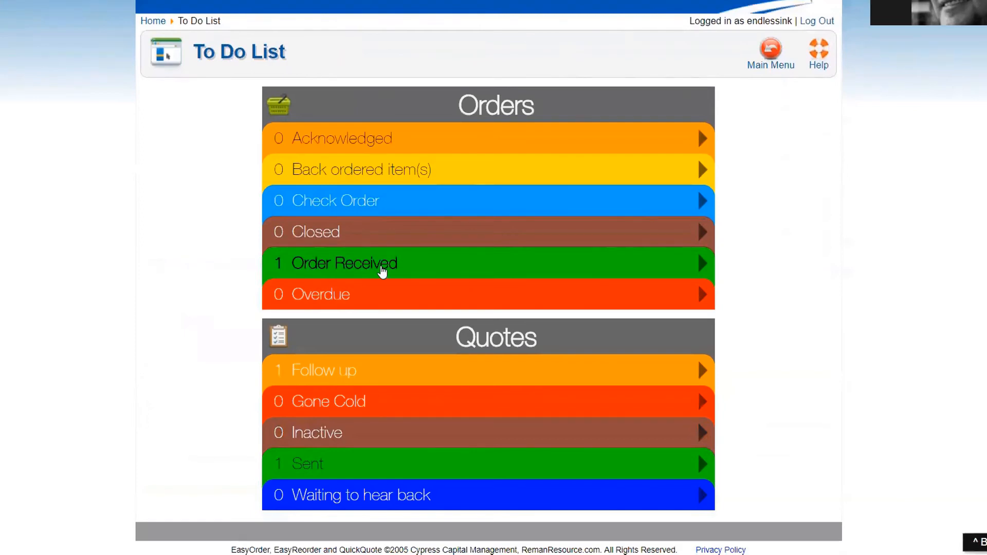
scroll(131, 216, up, 3)
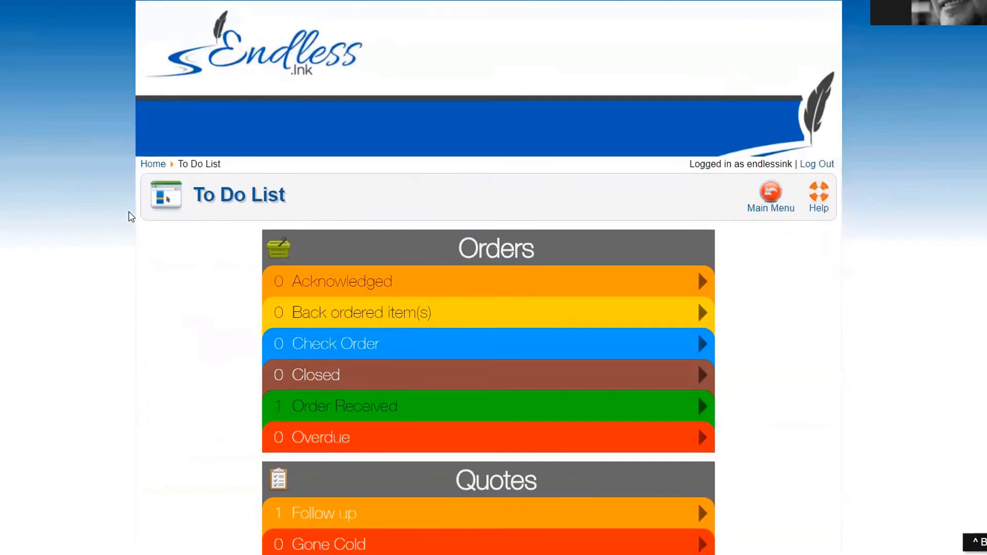
key(alt+Left)
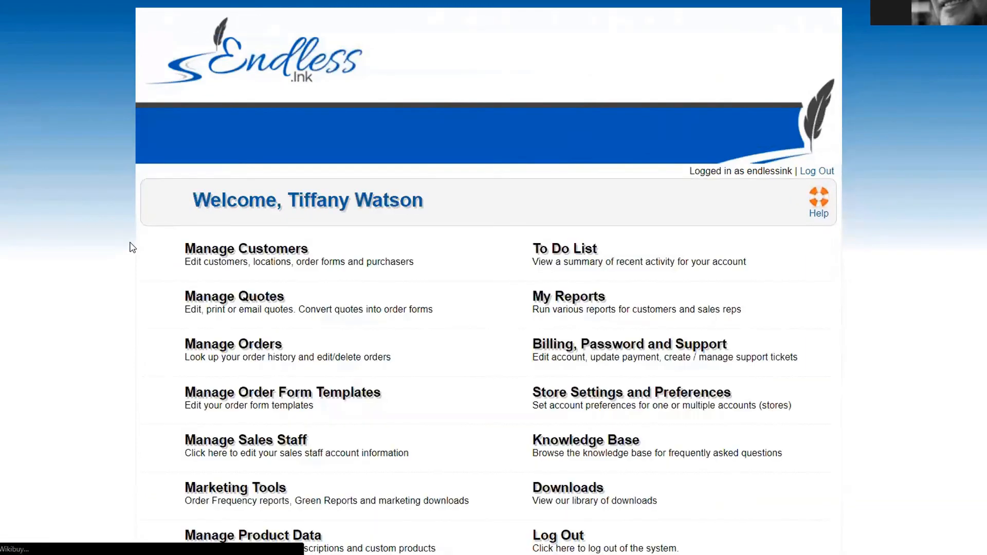
scroll(132, 229, down, 1)
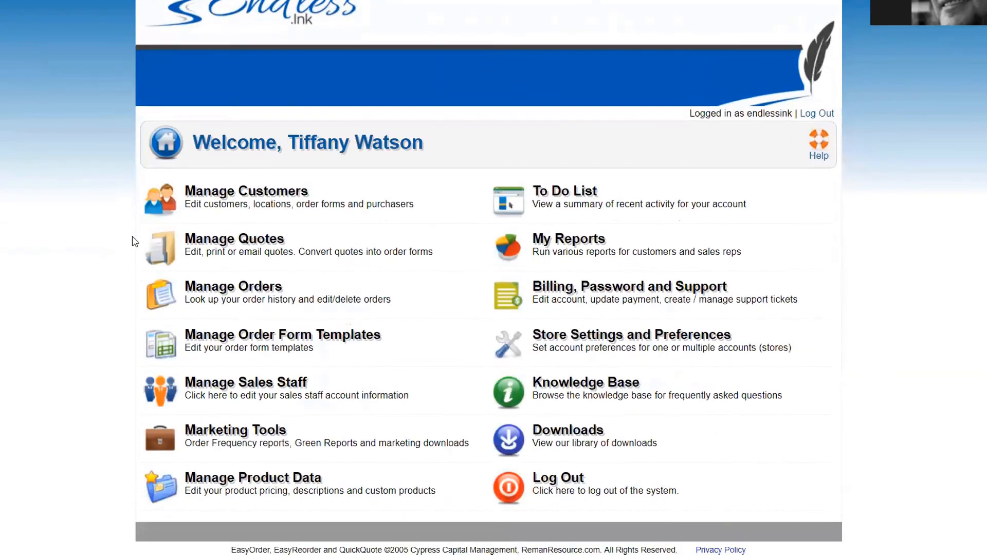
Step: Enter 69.99 for the black toner in the first quote, then cancel and go back
click(236, 245)
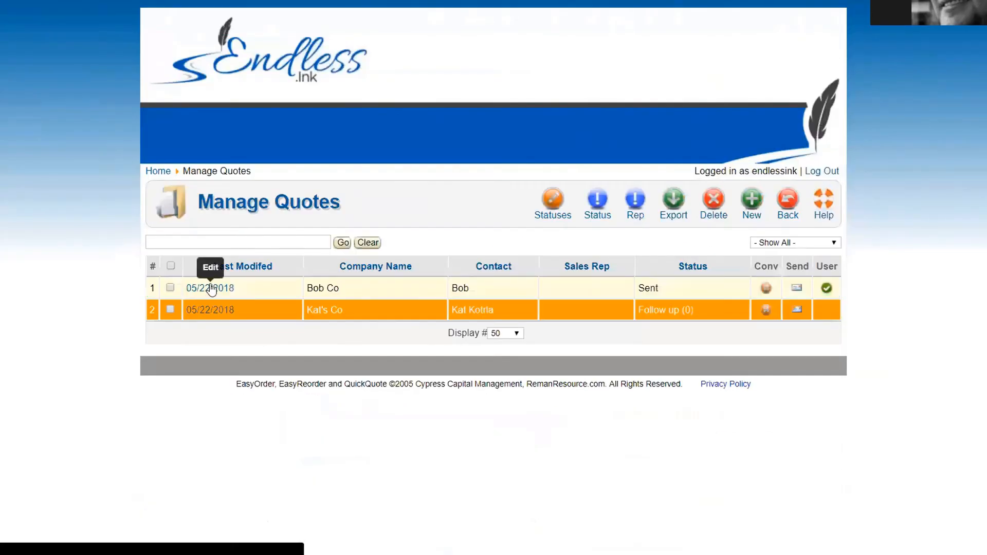
click(211, 289)
scroll(438, 311, down, 8)
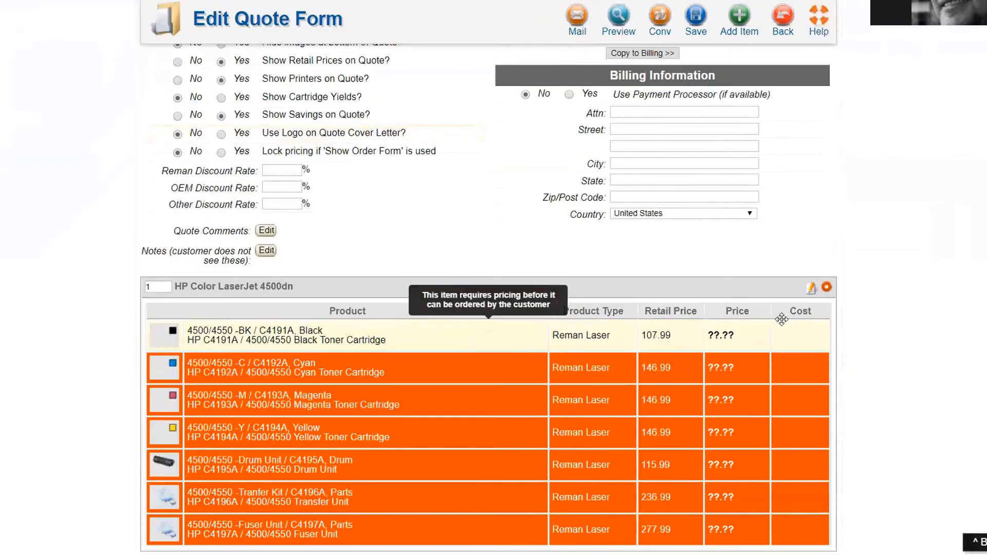
click(811, 288)
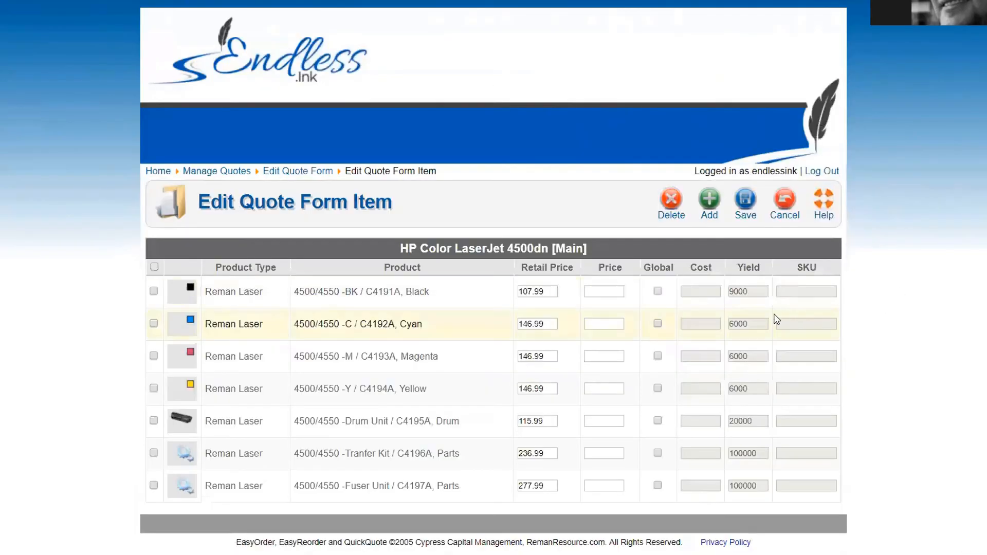
click(606, 291)
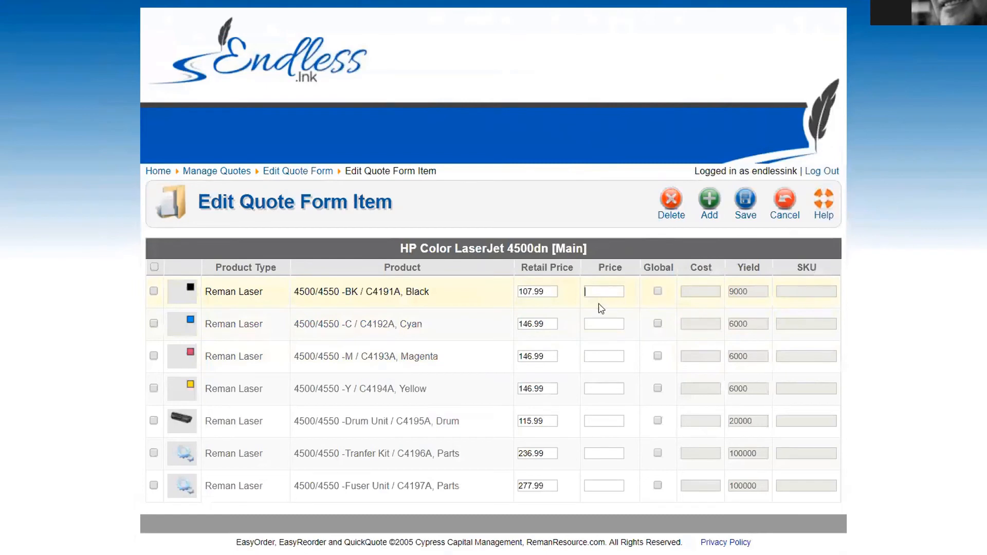
text(69.99)
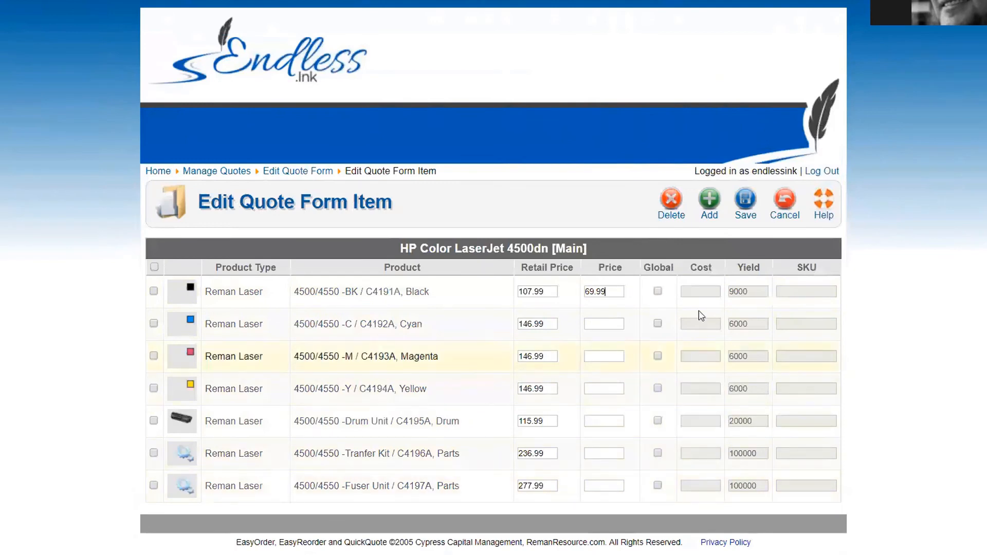
click(790, 201)
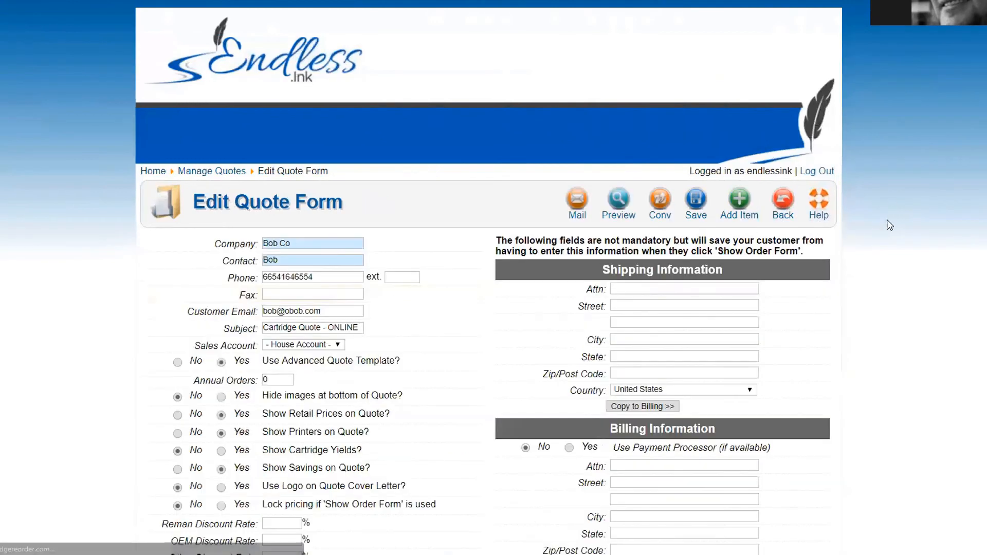
click(783, 205)
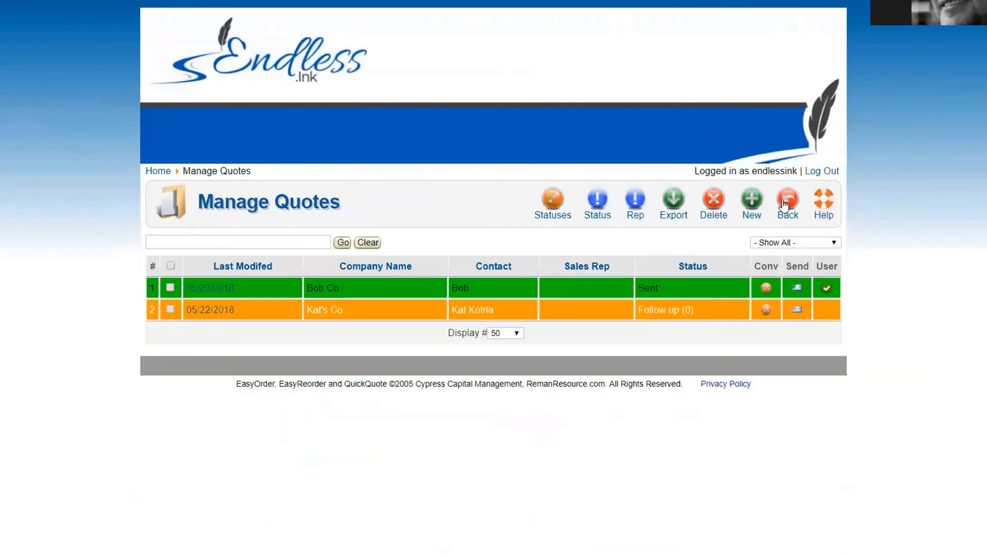
Step: Return from Manage Quotes to the home page and open the Manage Product Data tile
click(785, 206)
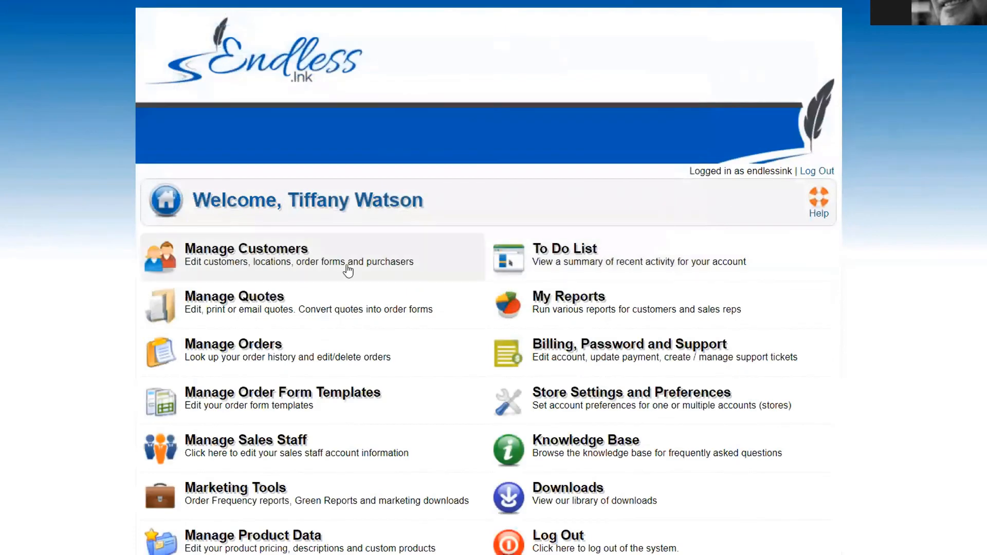
scroll(82, 301, down, 1)
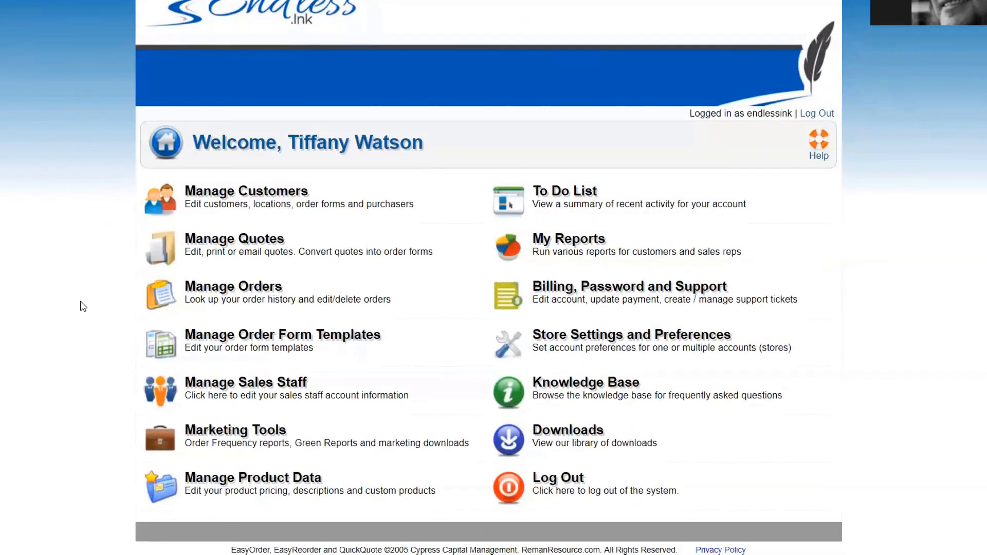
click(223, 491)
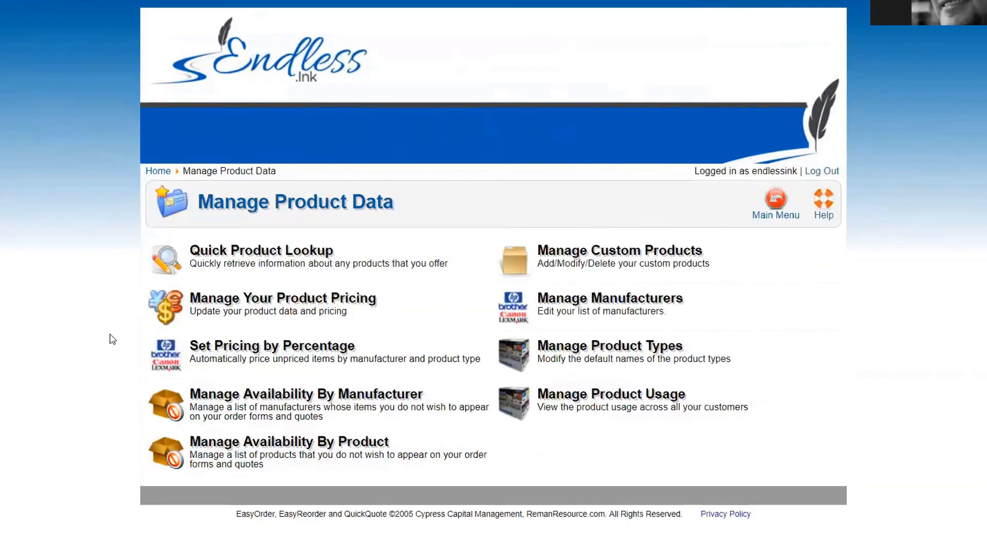
Step: Add a Reman Laser percentage pricing rule for * Any Manufacturer * with a 25% difference
click(291, 356)
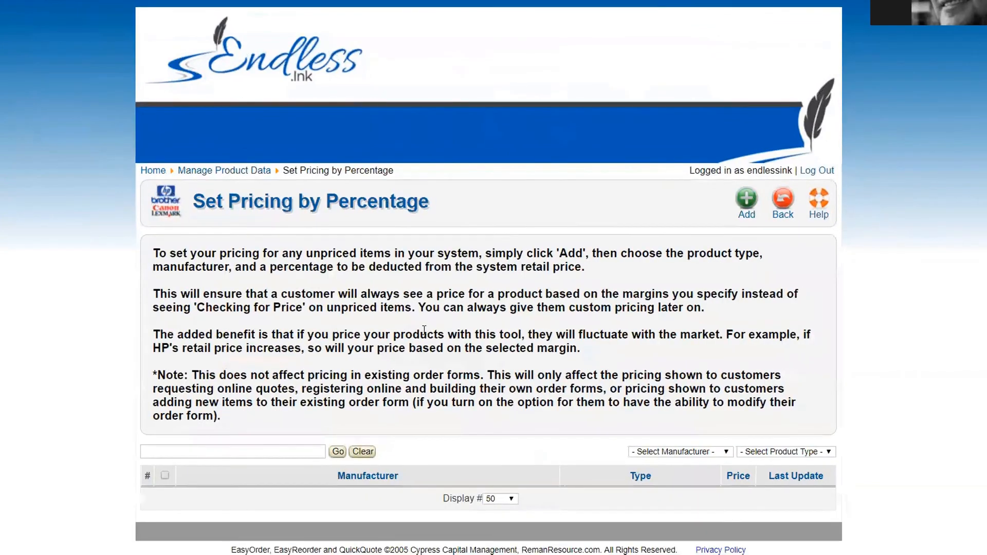
click(748, 208)
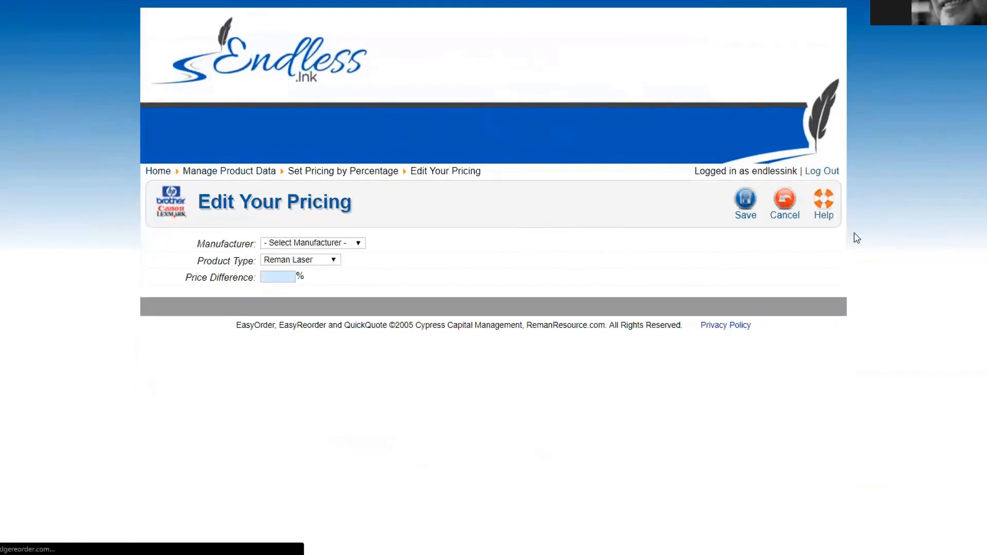
click(328, 244)
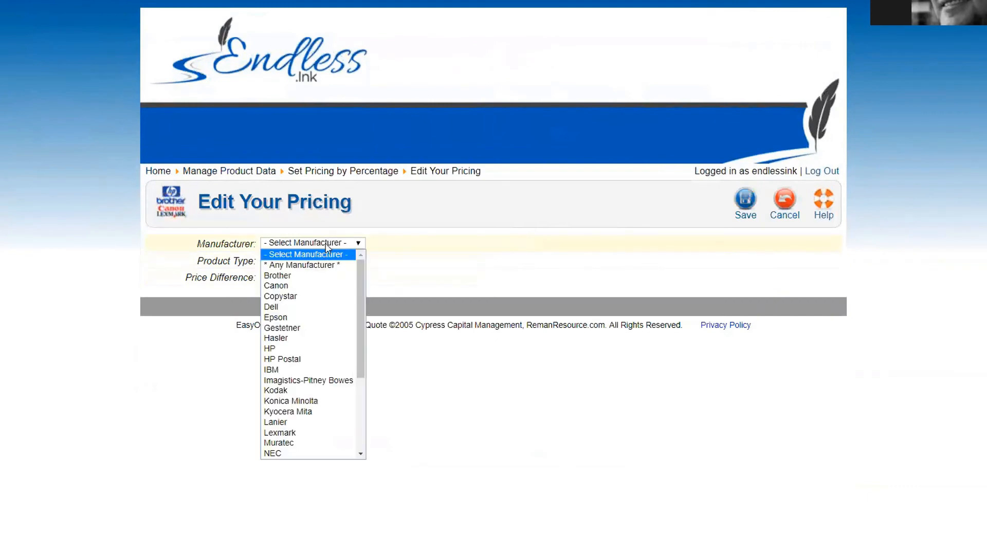
click(310, 350)
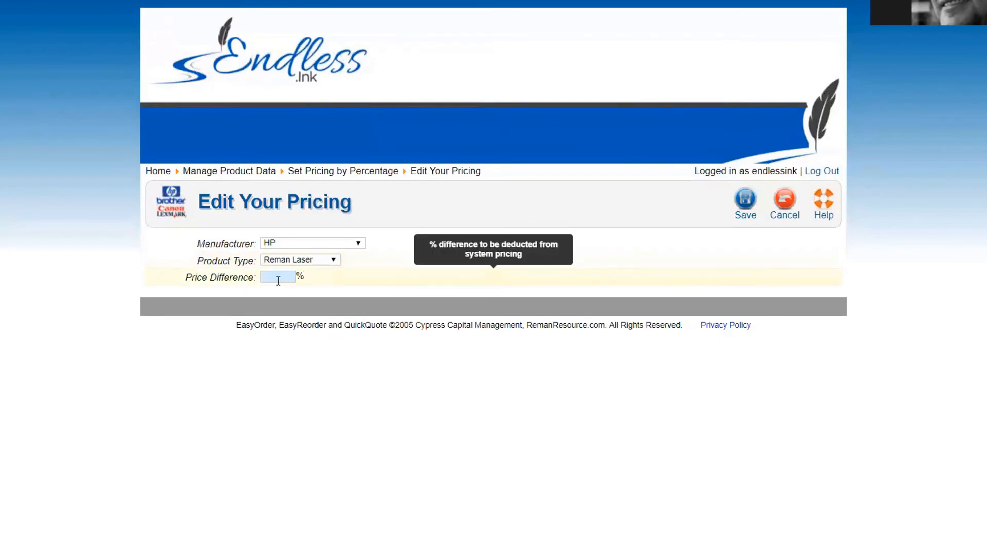
text(30)
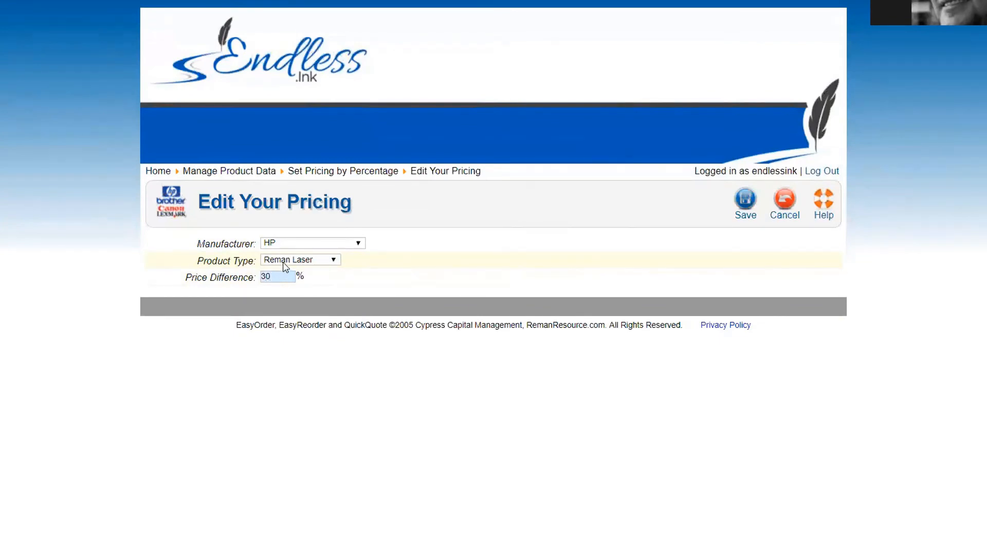
click(286, 244)
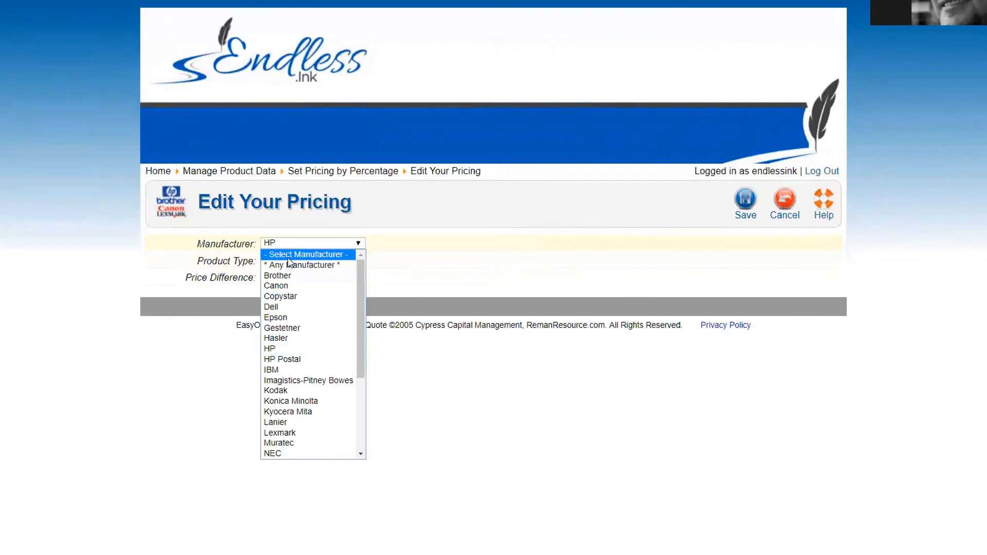
click(288, 266)
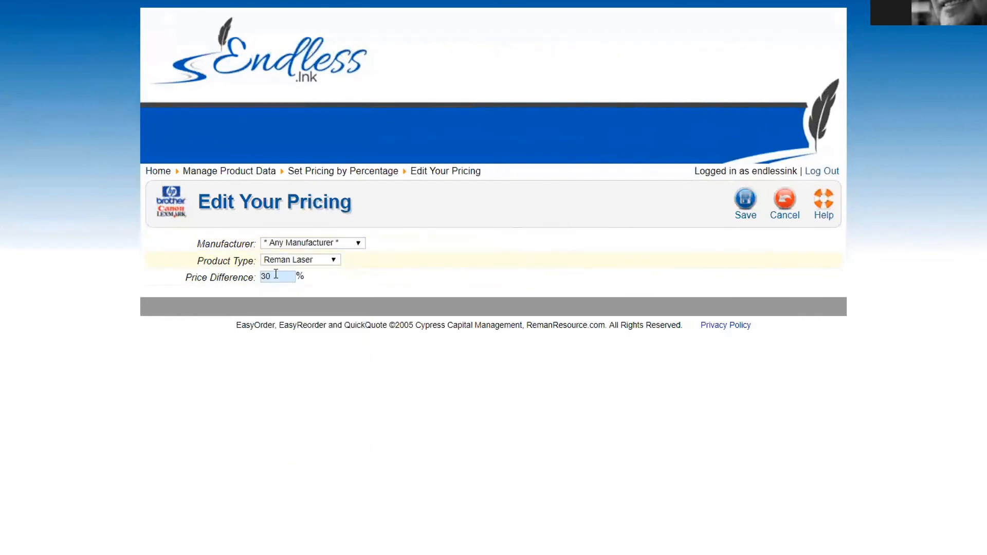
click(274, 277)
text(25)
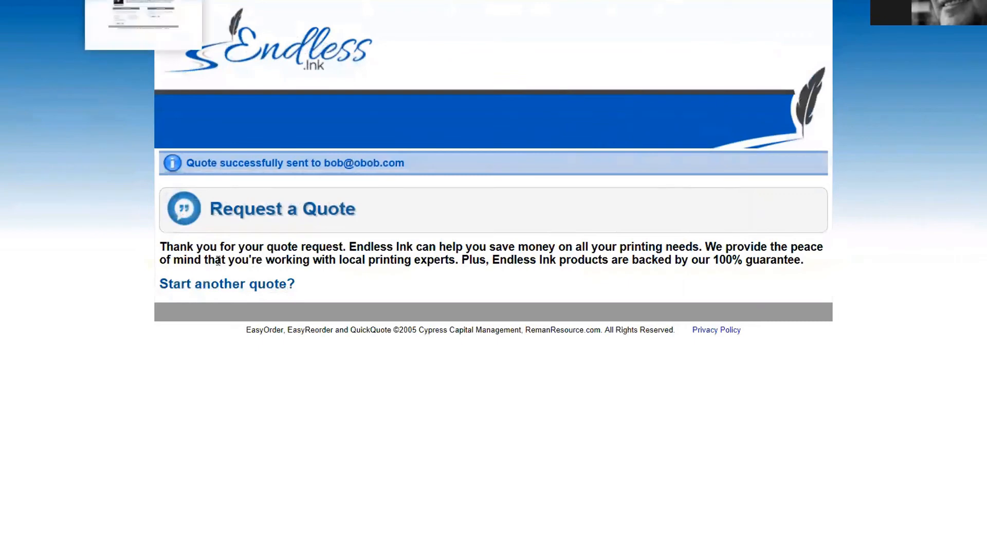
click(154, 298)
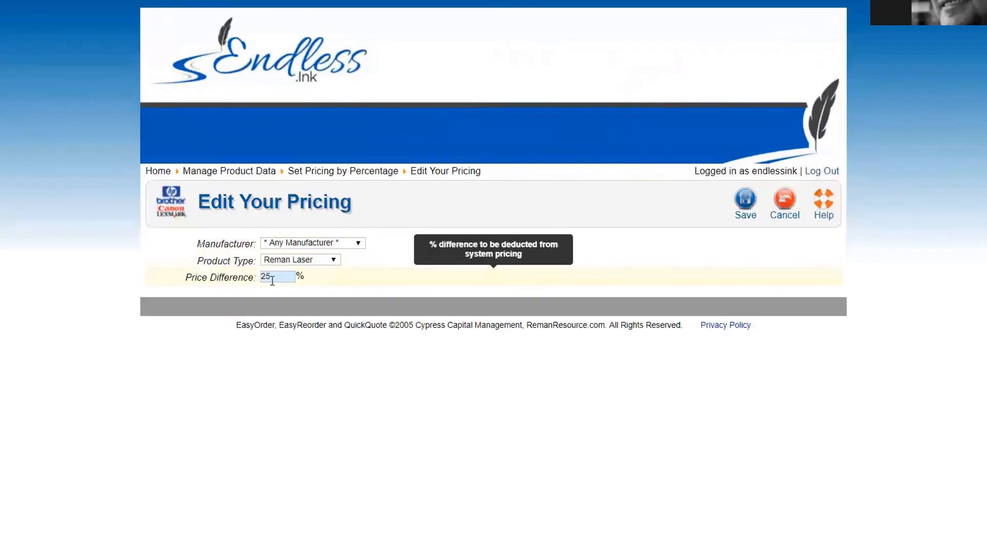
Step: Change the Reman Laser price difference from 25 to 30 percent and save the rule
click(206, 280)
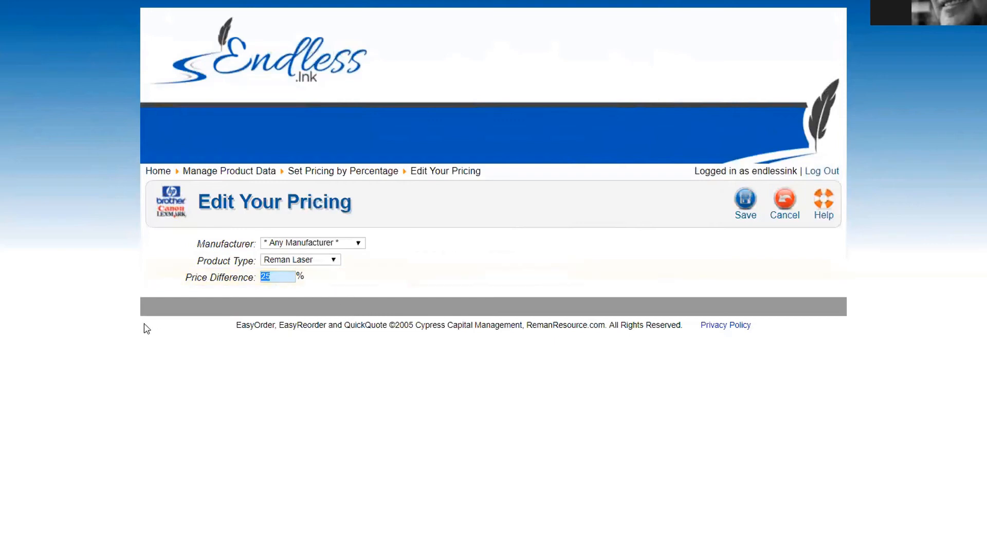
click(275, 280)
double_click(274, 280)
text(30)
key(Return)
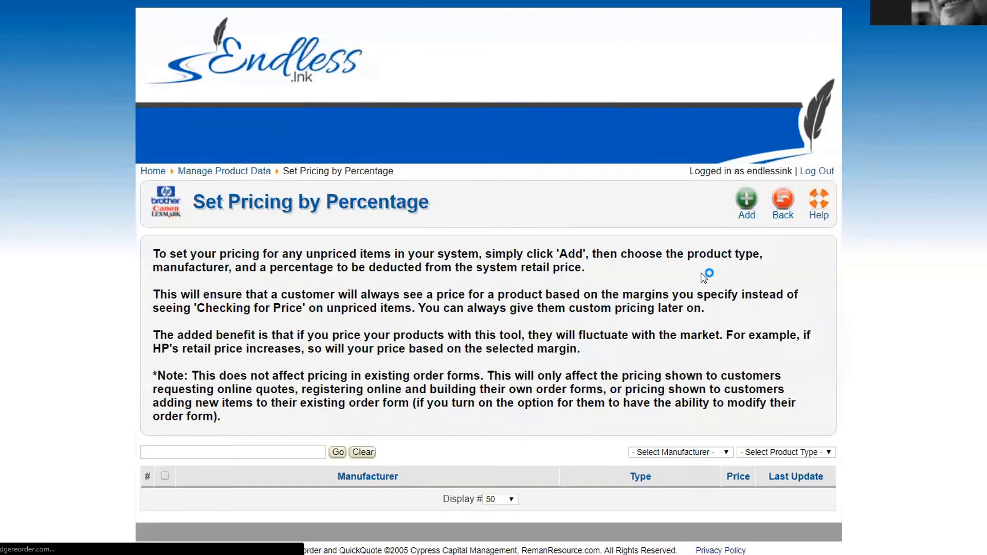
Step: Go to Manage Availability By Manufacturer and disable Gestetner
click(783, 202)
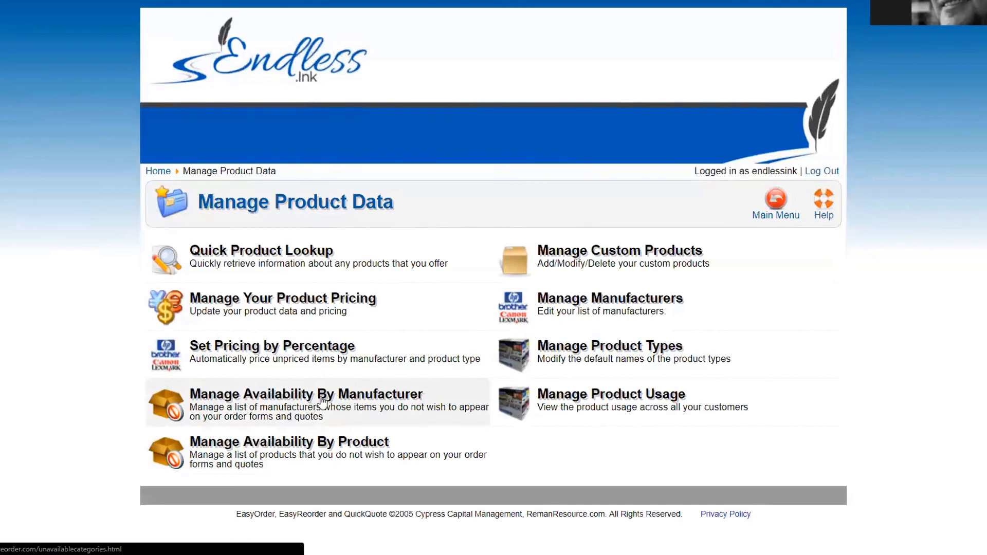
click(379, 406)
scroll(114, 286, down, 2)
scroll(113, 287, down, 1)
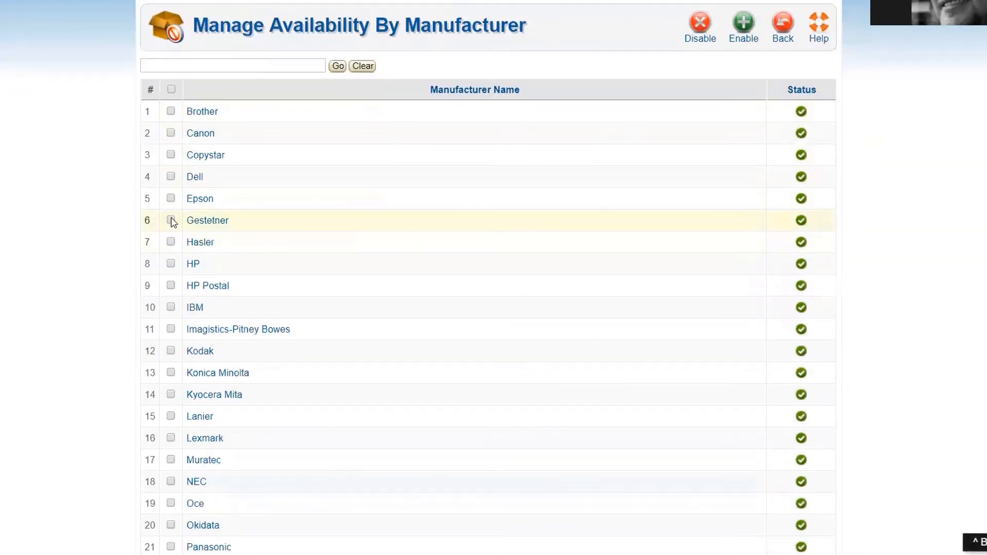
click(171, 220)
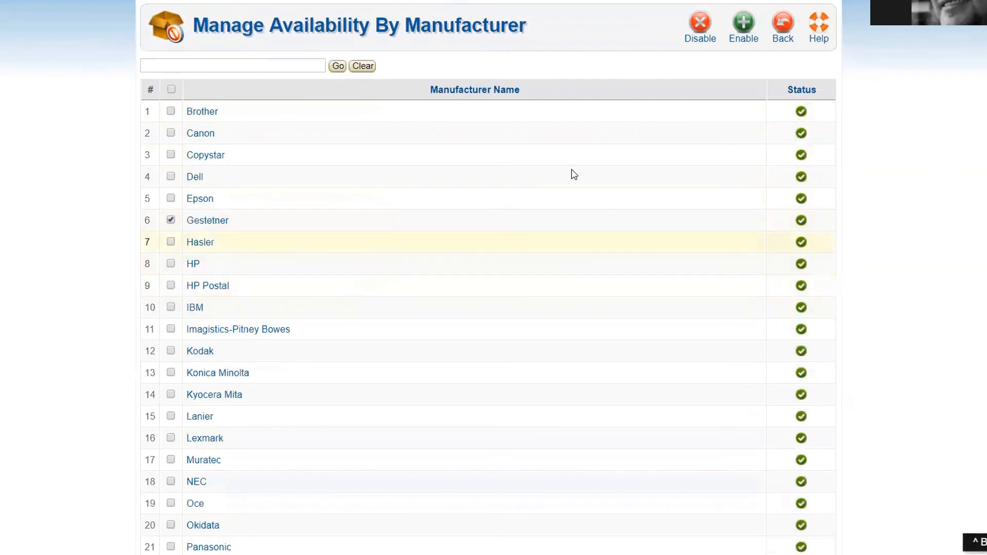
click(700, 27)
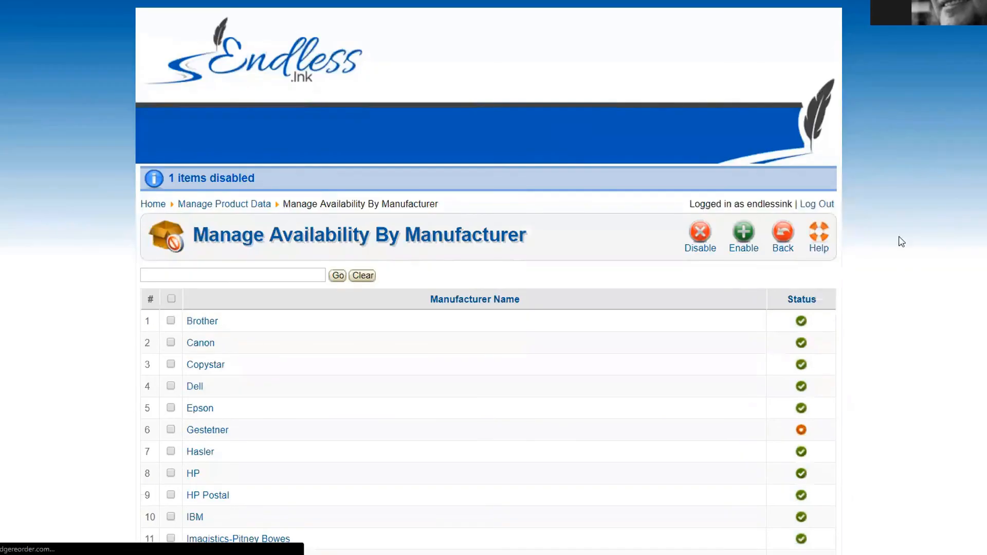
Step: Re-enable Gestetner and return to the Manage Product Data menu
scroll(877, 313, down, 4)
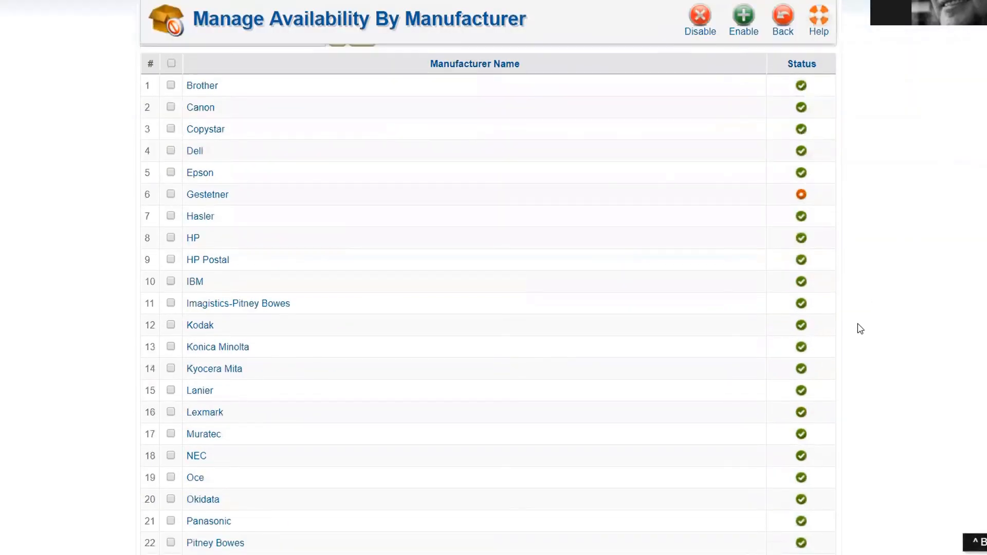
click(172, 195)
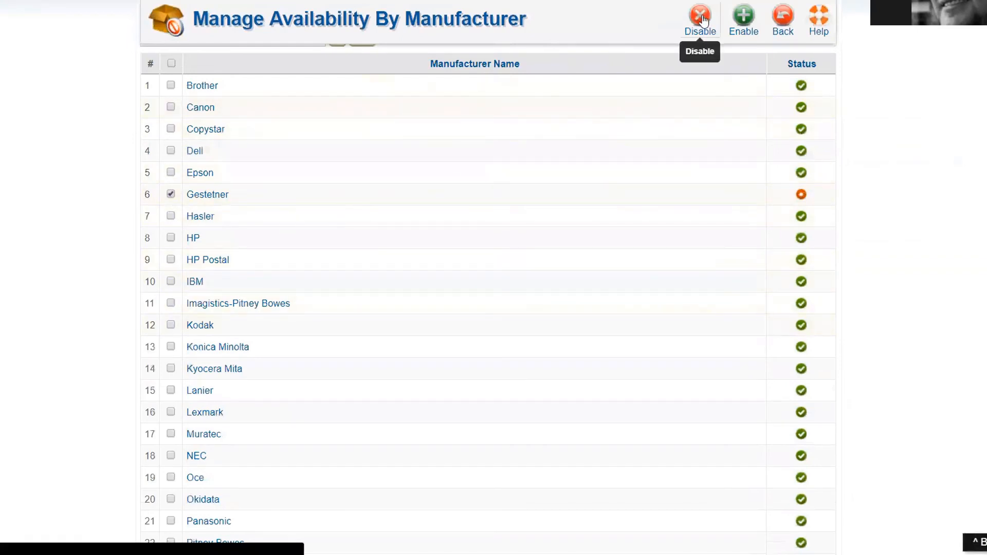
click(743, 23)
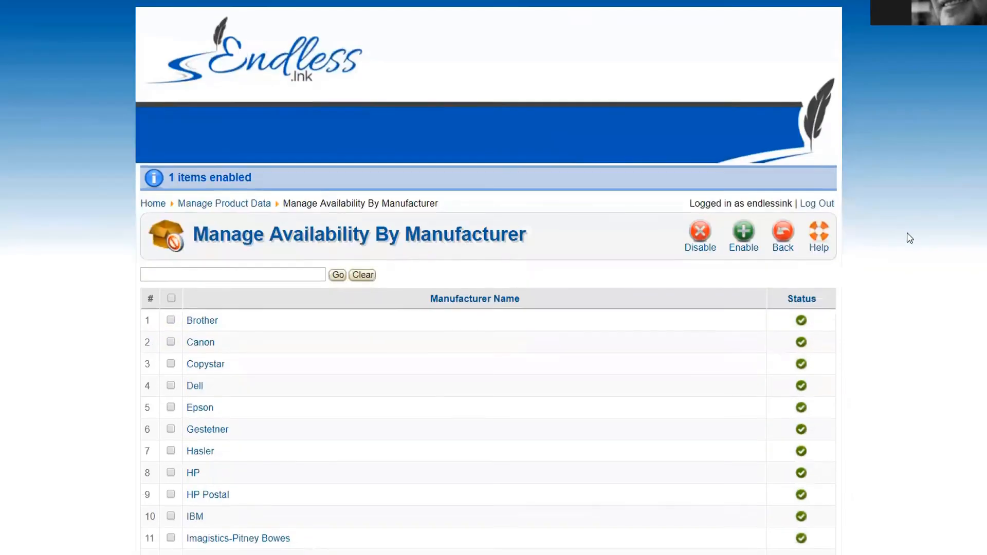
scroll(906, 238, down, 4)
scroll(906, 236, up, 2)
click(787, 127)
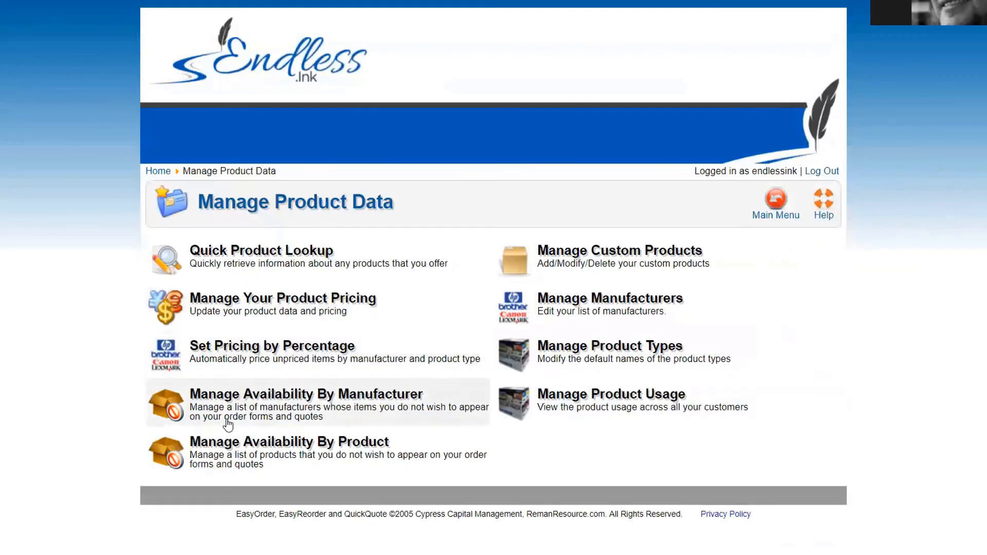
Step: Open Manage Availability By Product filtered to the HP manufacturer
click(287, 448)
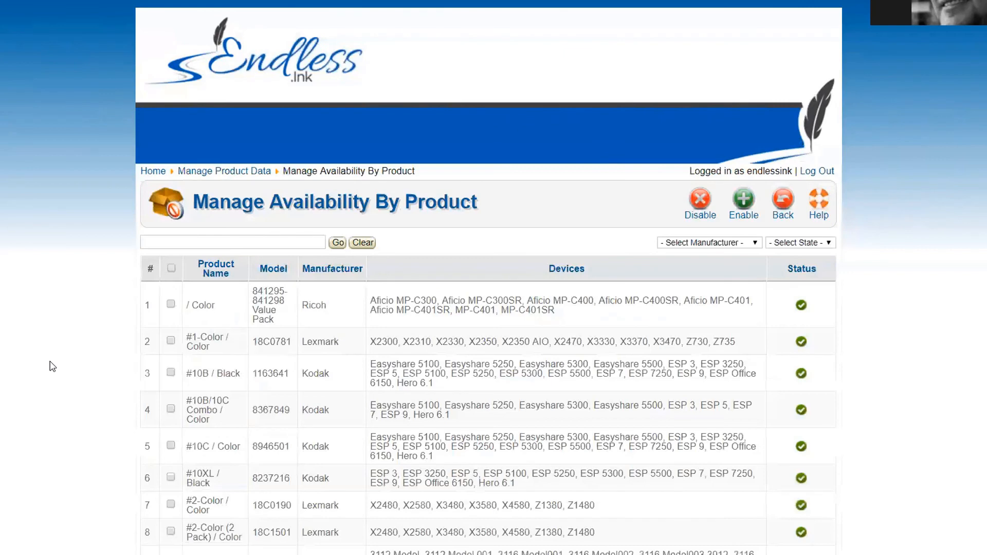
scroll(97, 362, down, 3)
scroll(103, 368, up, 1)
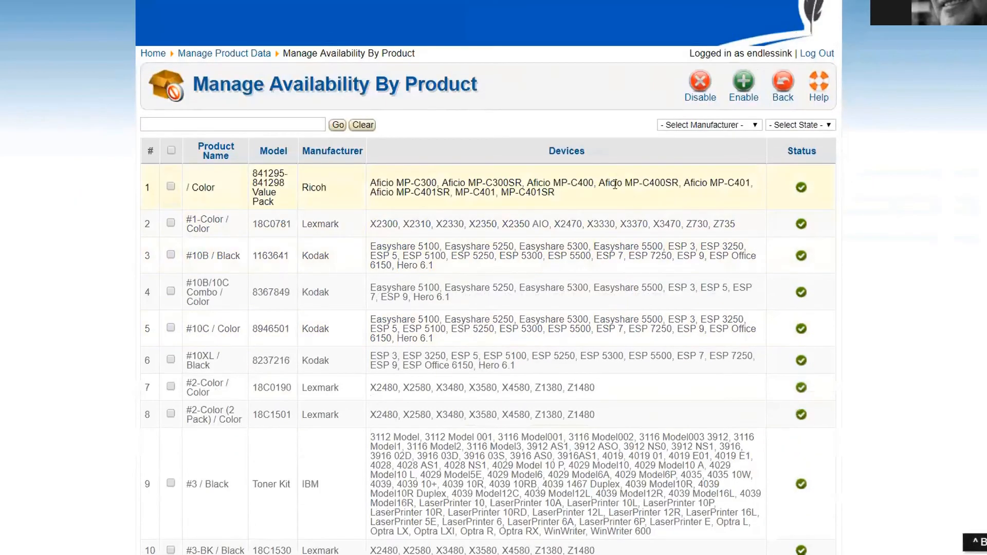
click(676, 125)
click(676, 220)
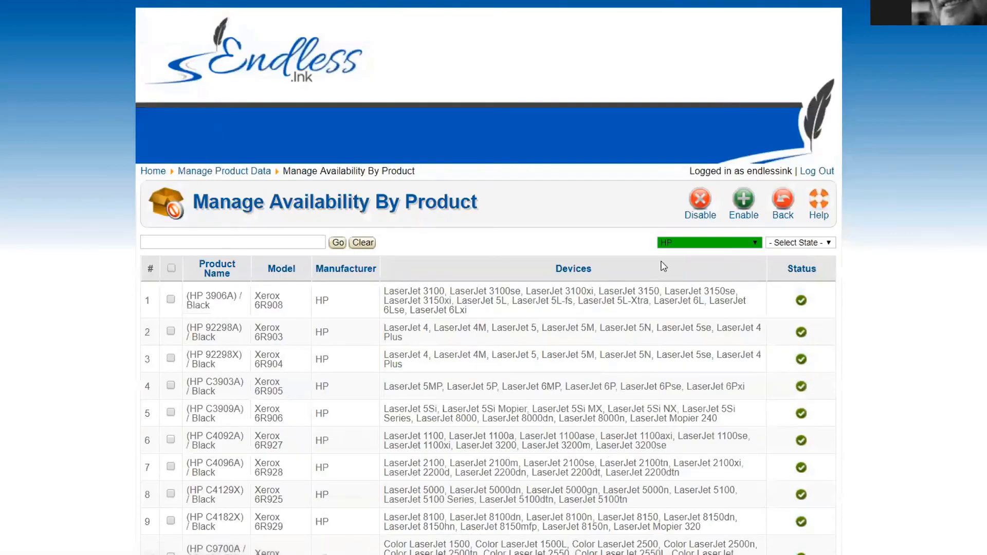
Step: Search the HP products for 'Xerox' and review the results list
click(215, 244)
text(Xerox)
key(Return)
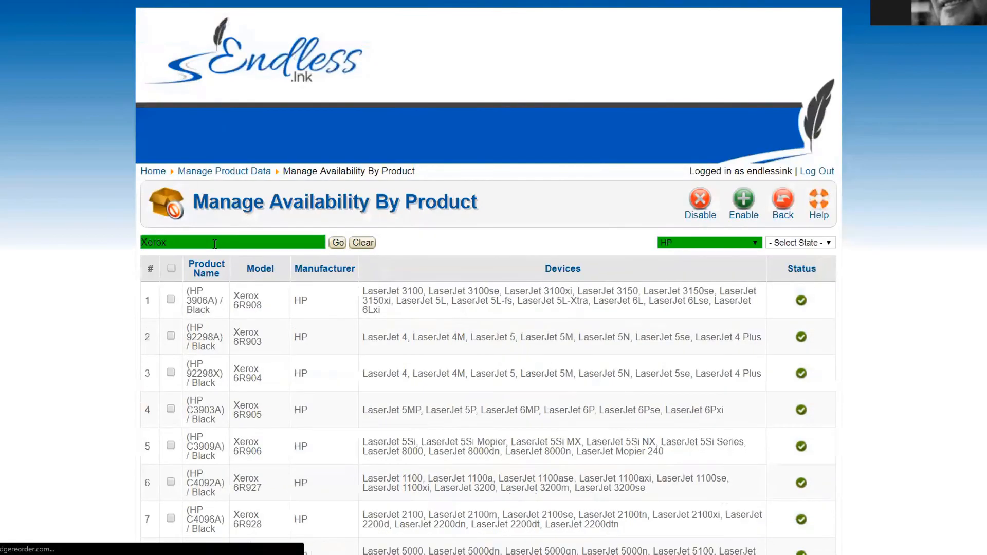
scroll(191, 298, down, 3)
scroll(191, 298, down, 20)
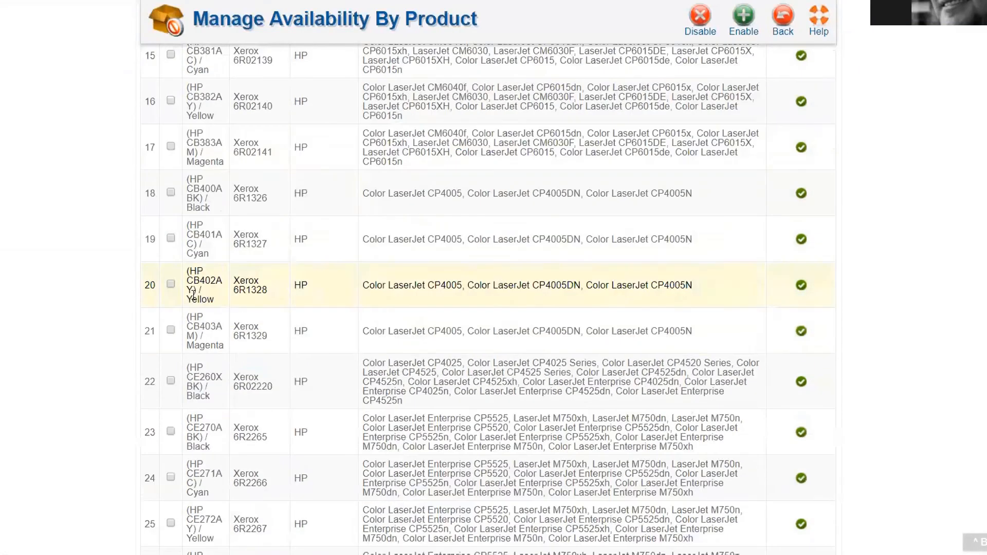
scroll(192, 293, down, 1)
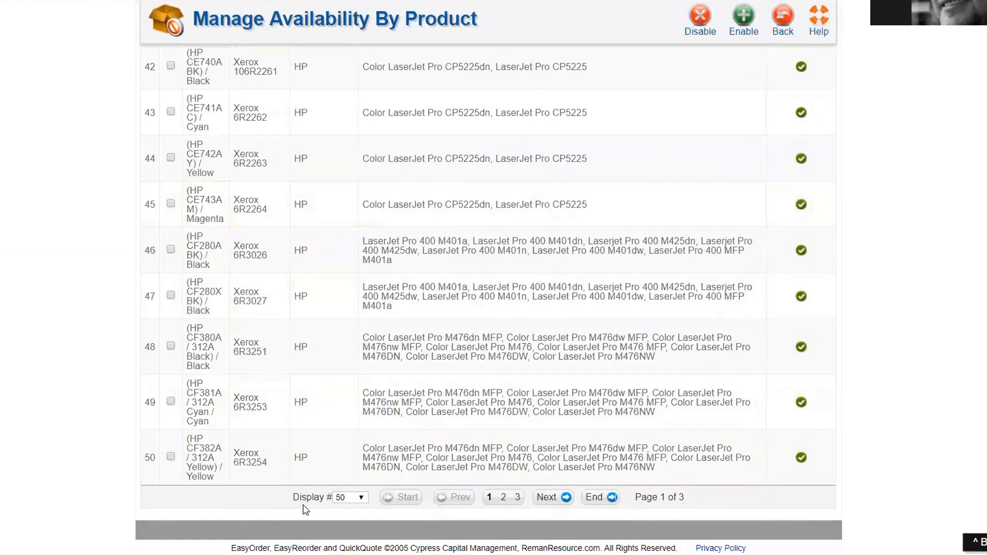
scroll(270, 481, up, 9)
scroll(275, 483, up, 20)
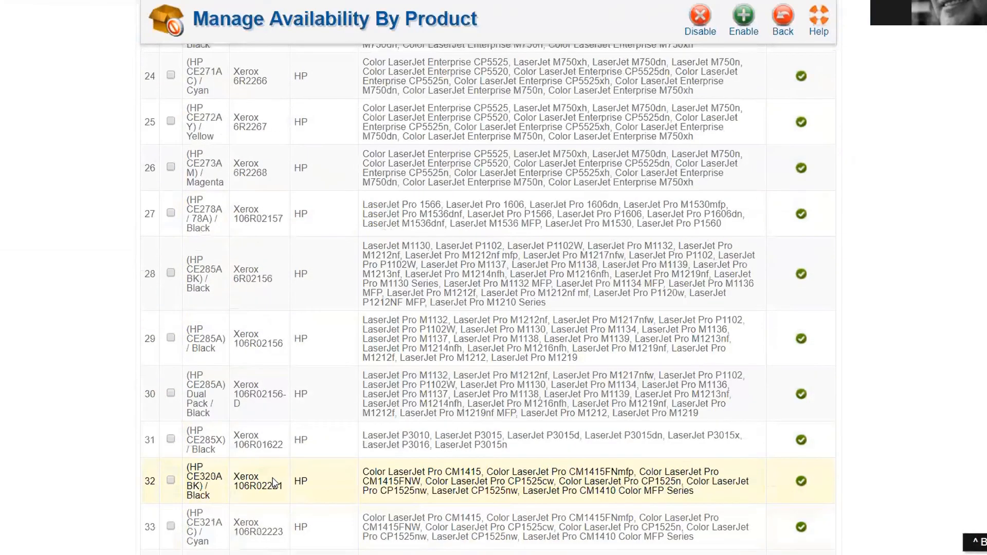
scroll(132, 274, up, 11)
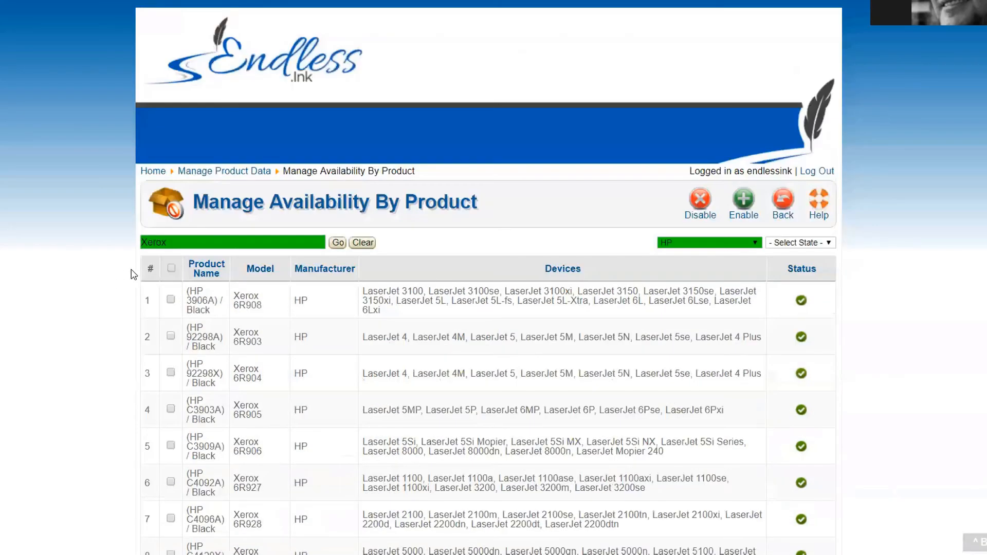
Step: Disable all listed HP Xerox products on results pages 1 and 2
click(171, 268)
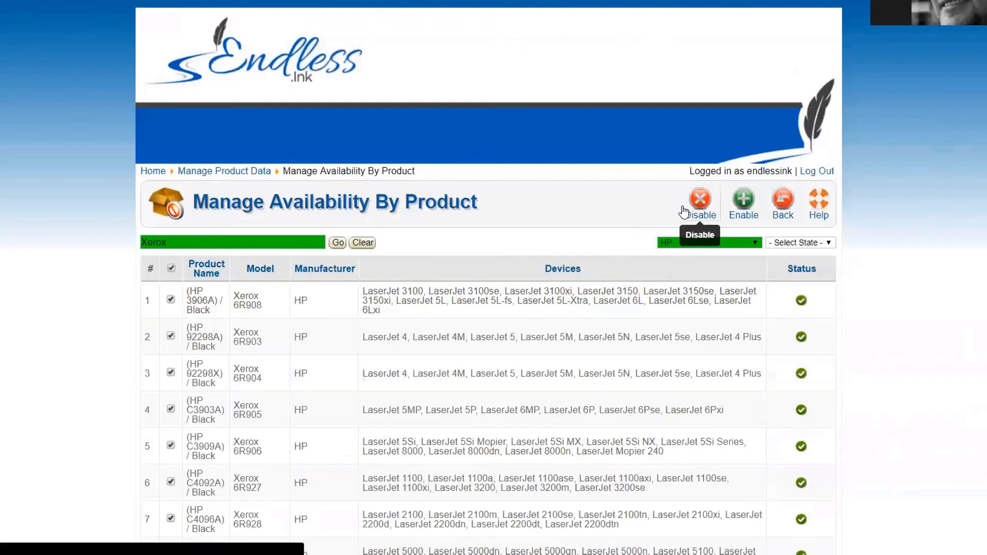
click(700, 203)
scroll(318, 329, down, 20)
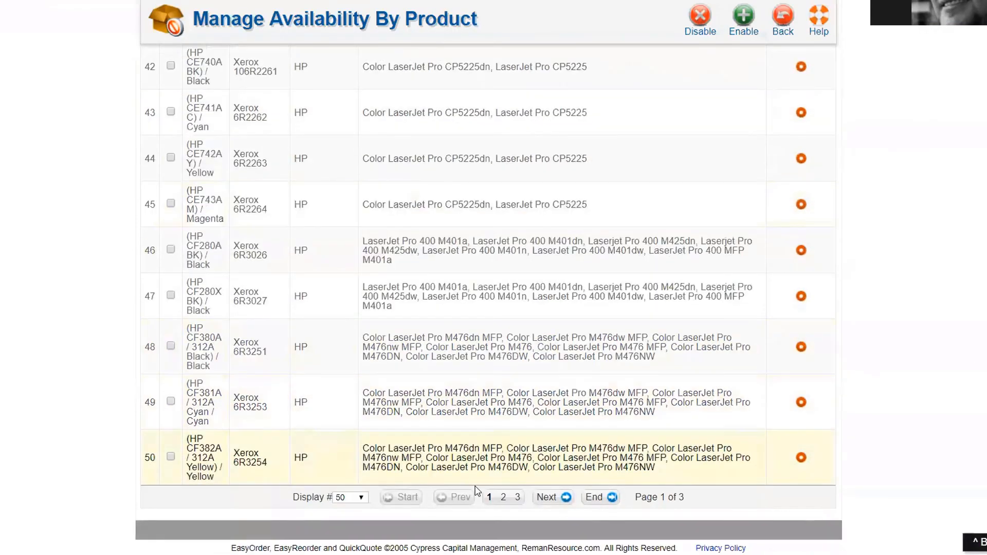
click(503, 497)
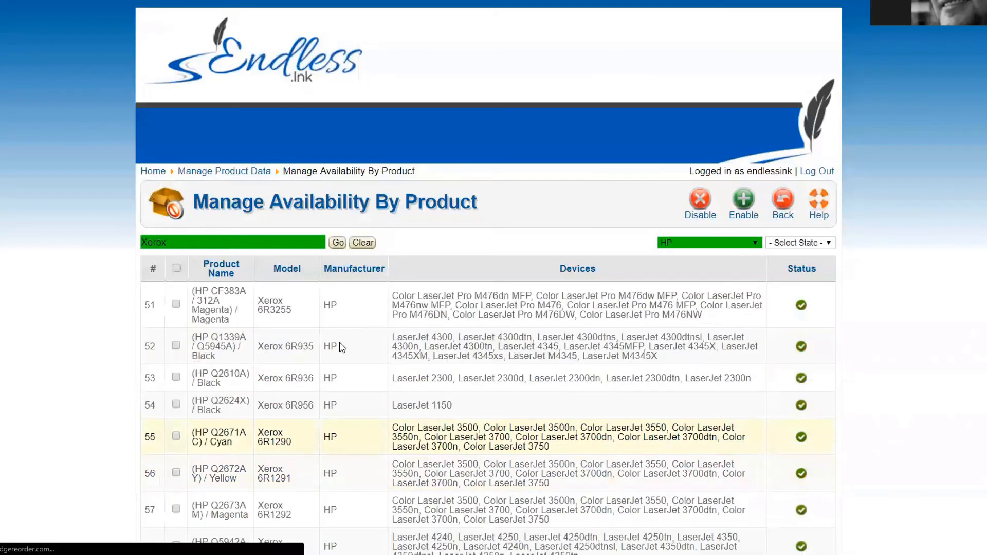
click(177, 267)
scroll(273, 327, down, 20)
scroll(274, 327, down, 10)
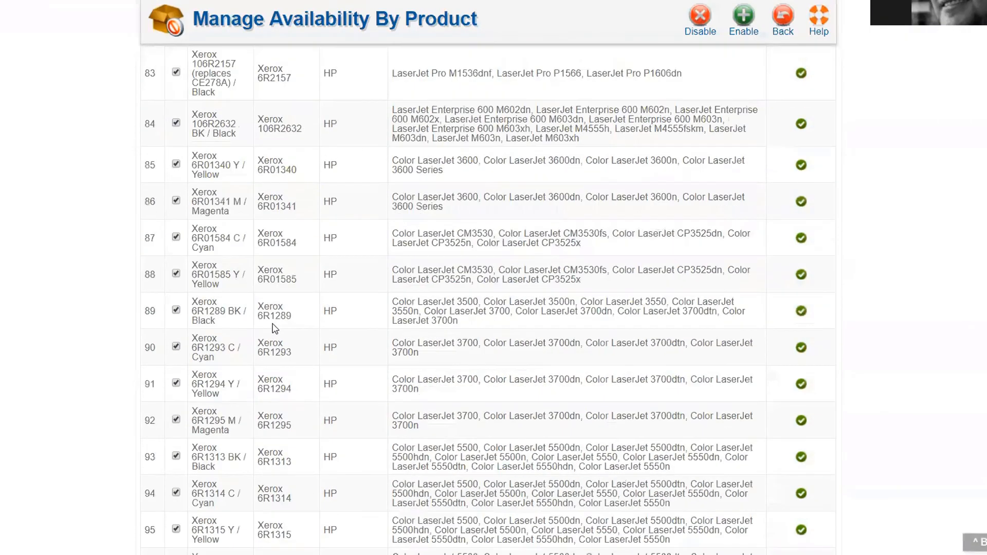
scroll(691, 77, up, 1)
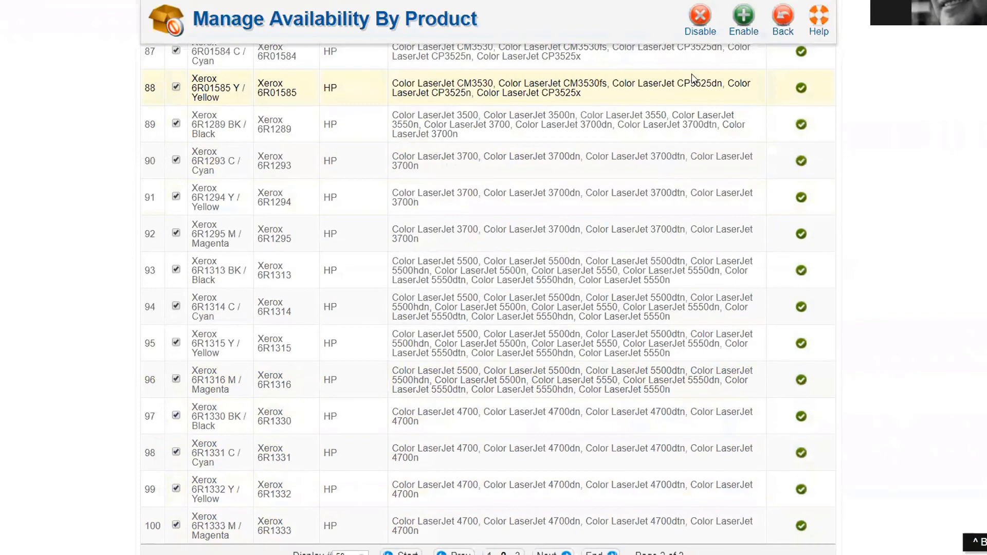
click(699, 23)
Step: Select every product on the third results page
scroll(389, 437, down, 20)
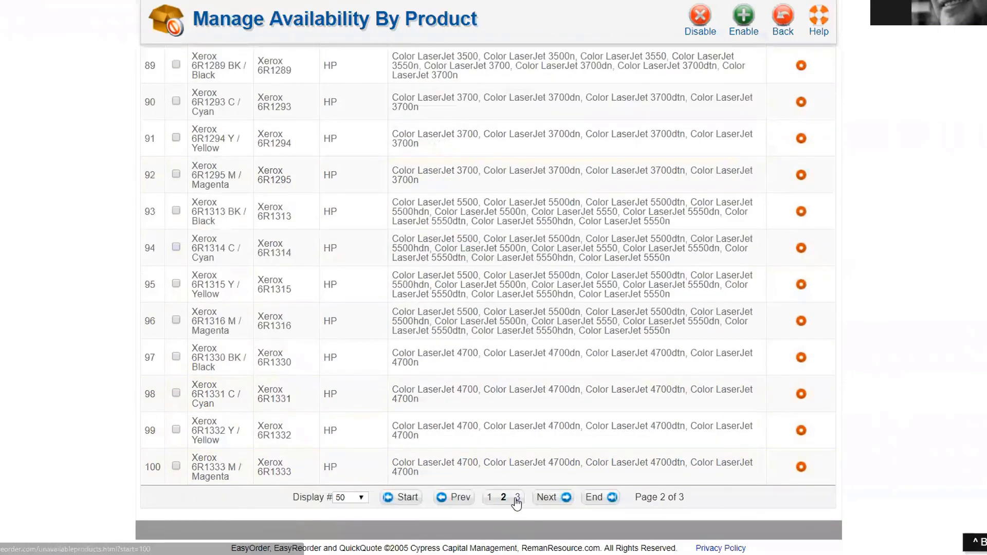
click(517, 497)
click(176, 269)
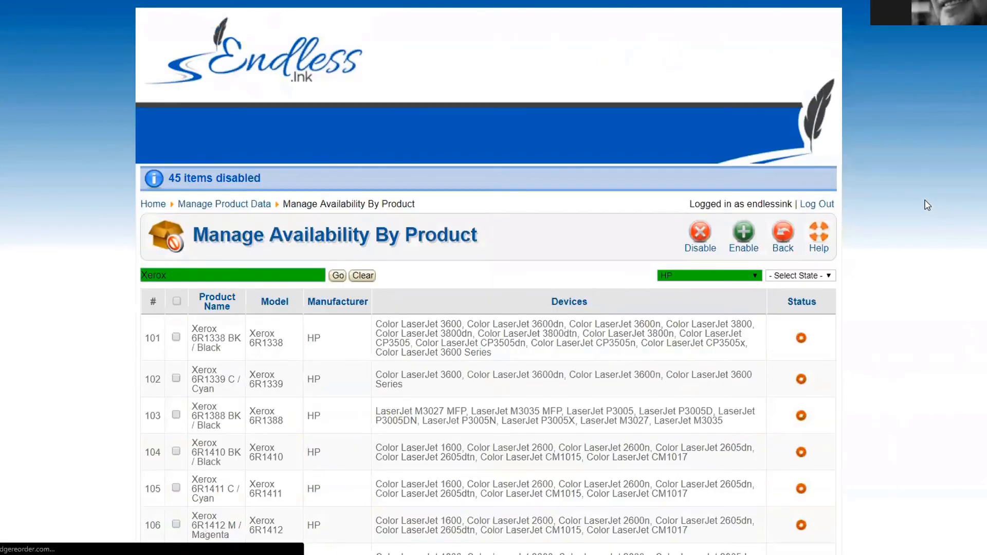
scroll(906, 292, down, 4)
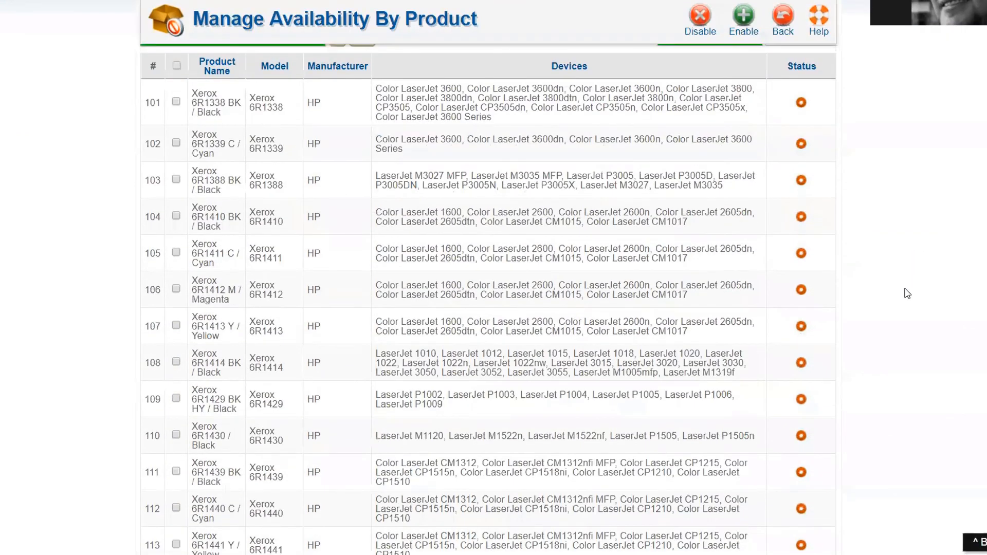
scroll(908, 294, up, 4)
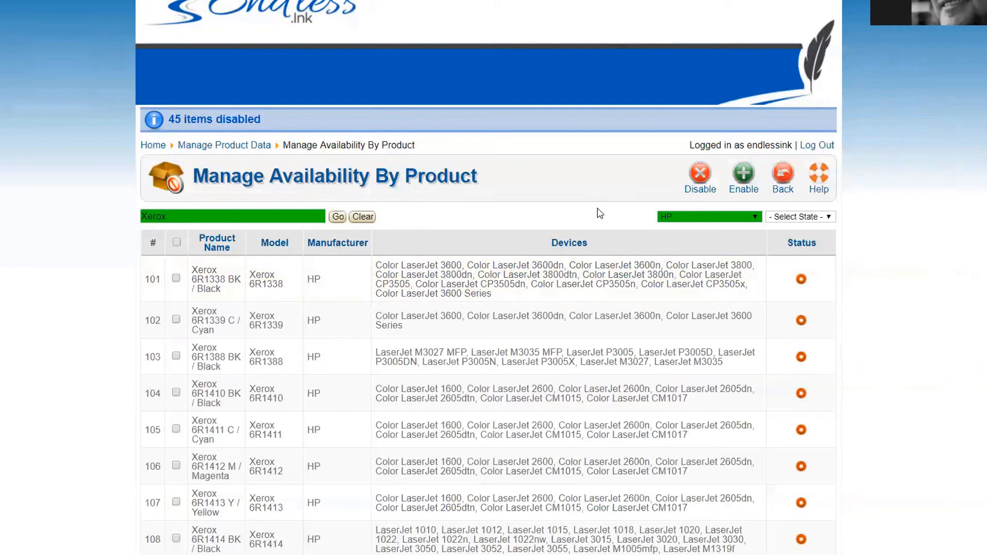
Step: Return to Manage Product Data, briefly opening and closing the Quick Product Lookup finder
click(784, 180)
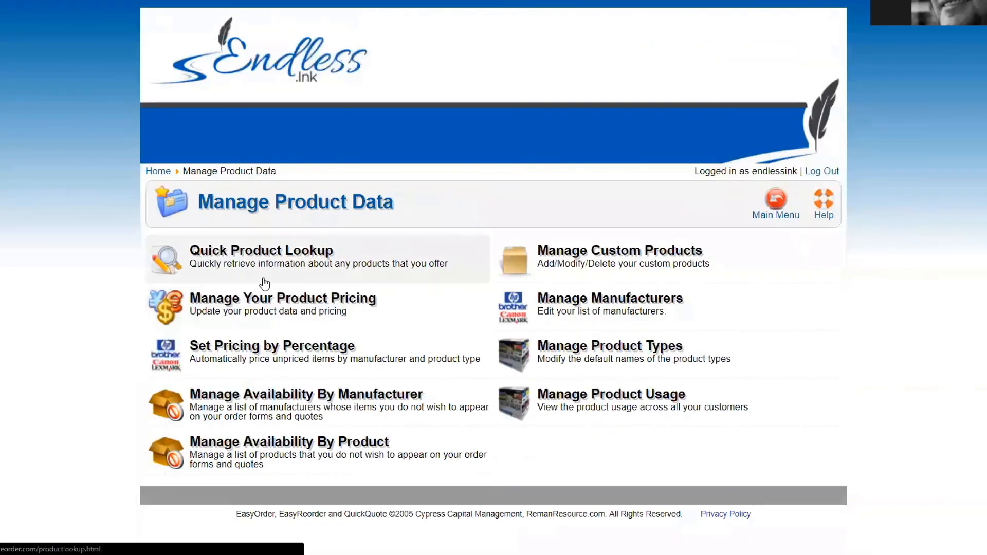
click(235, 255)
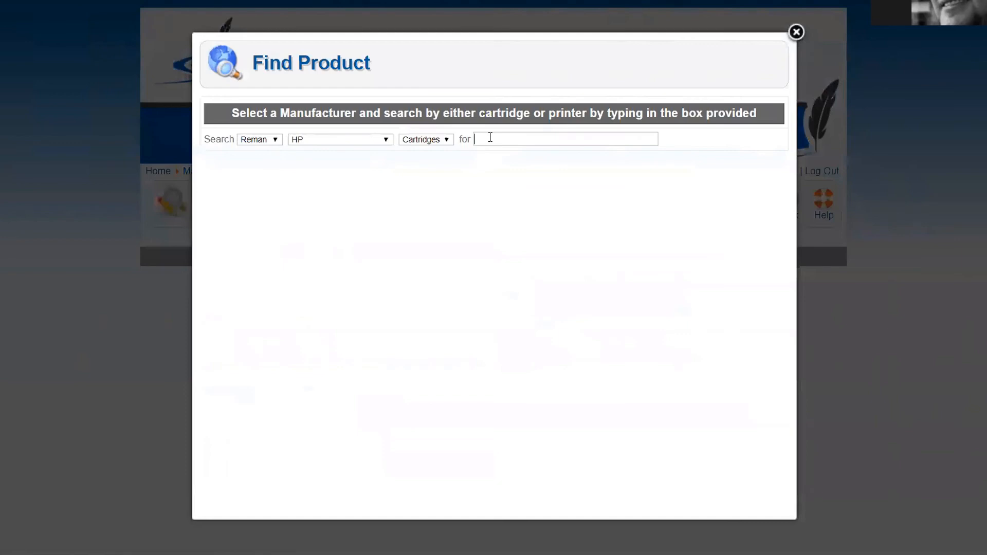
click(796, 33)
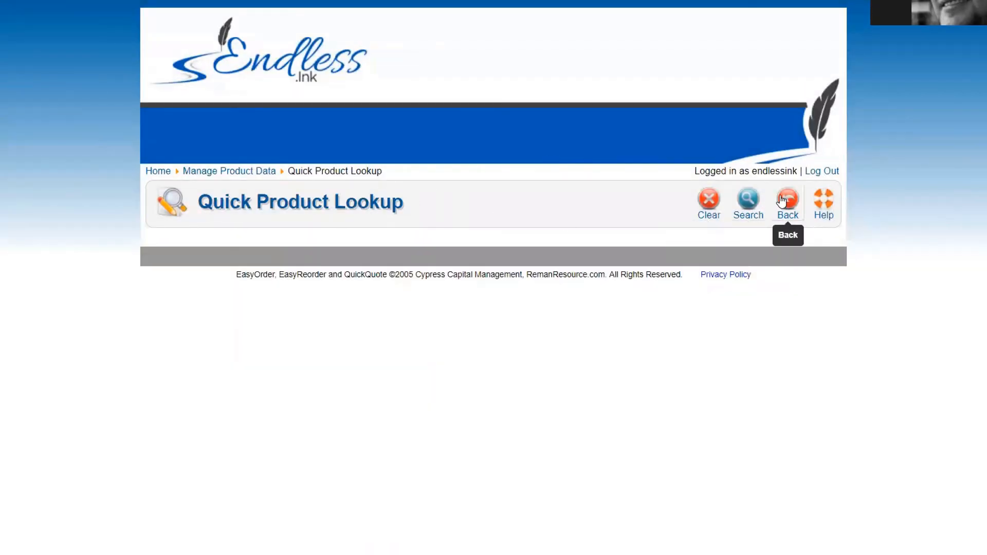
click(782, 200)
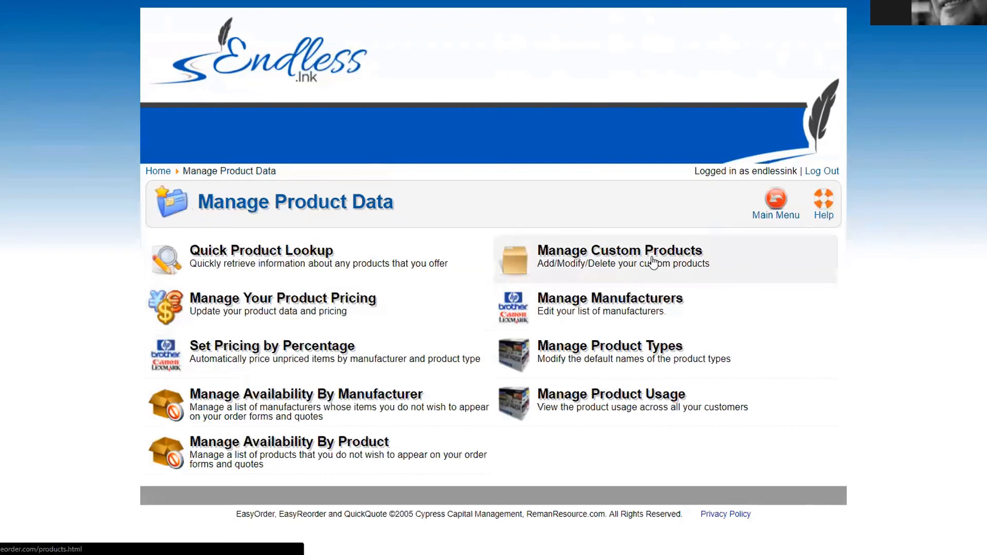
Step: Open Store Settings and Preferences for the Endless Ink store and set Allow Franchise Admins to No
click(155, 173)
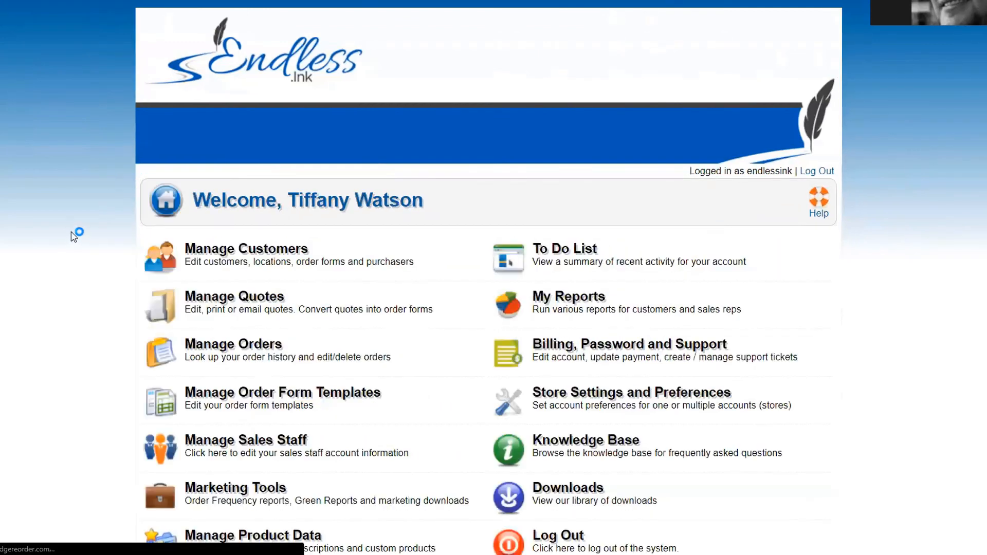
scroll(72, 234, down, 2)
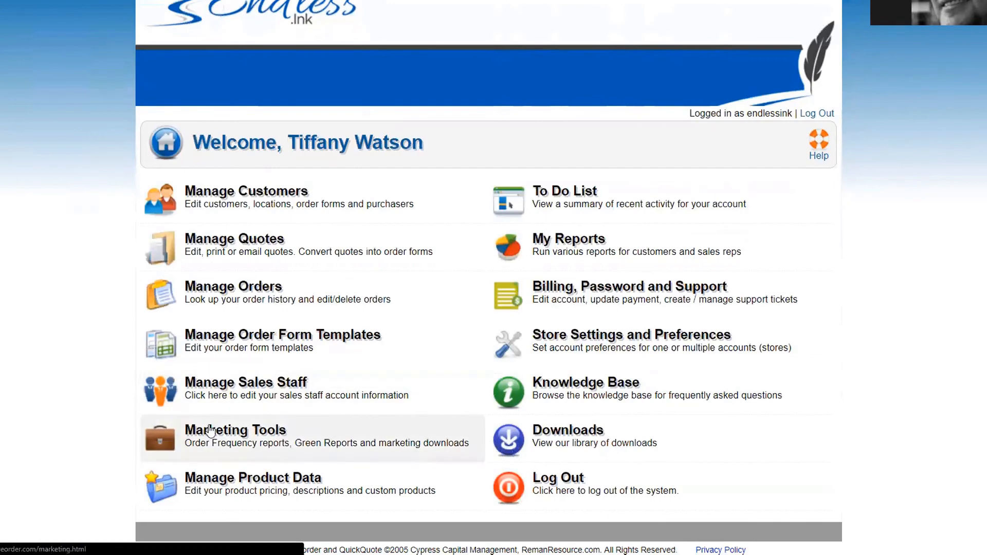
click(517, 347)
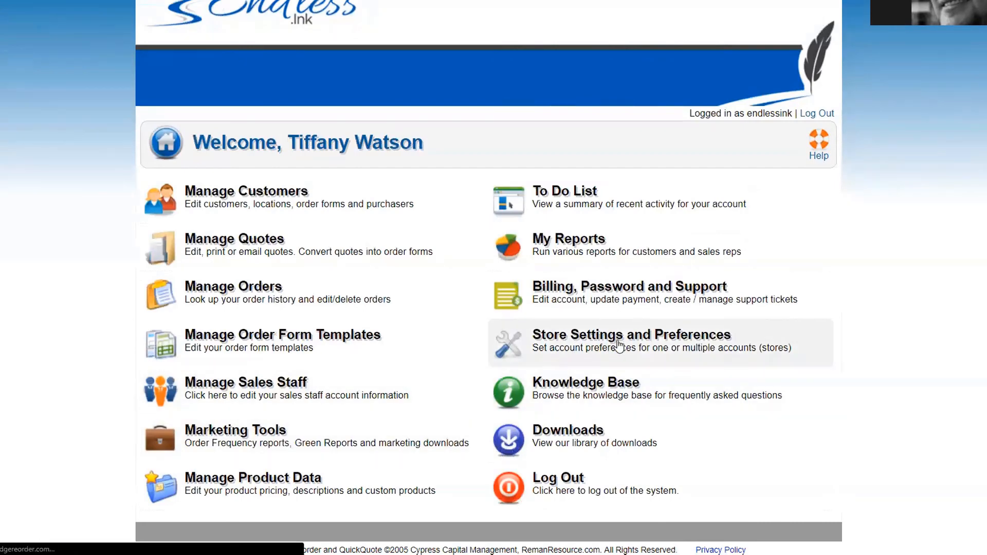
click(226, 267)
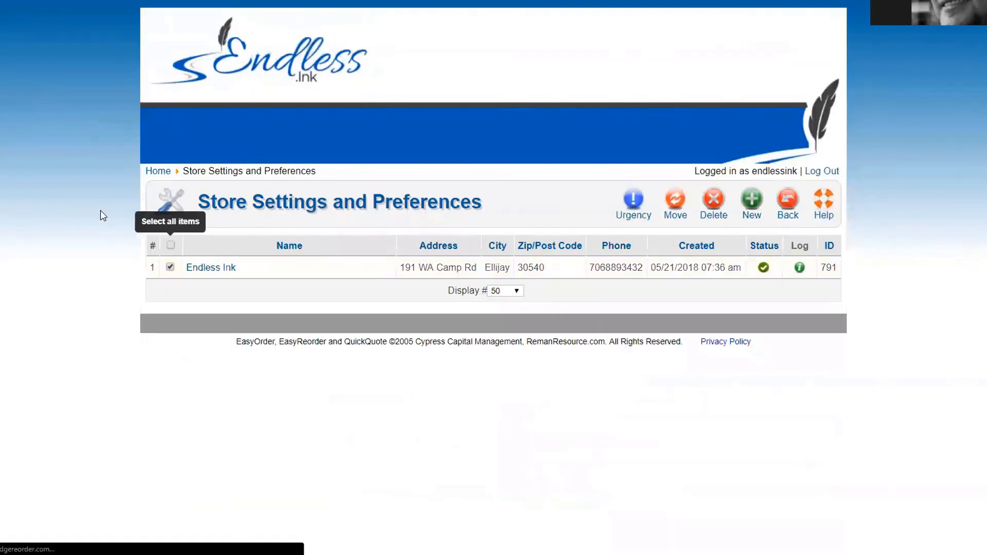
scroll(79, 176, down, 3)
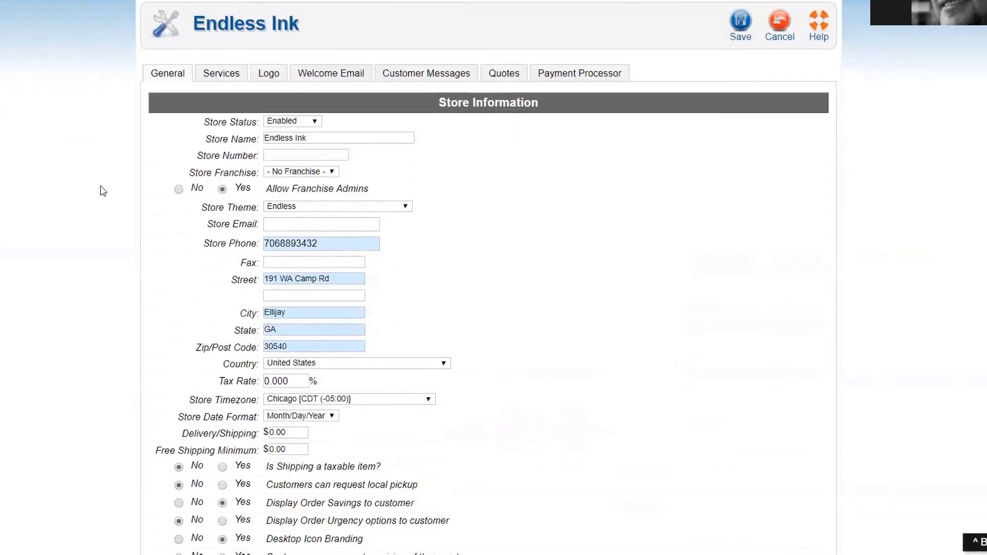
scroll(97, 189, down, 2)
click(178, 73)
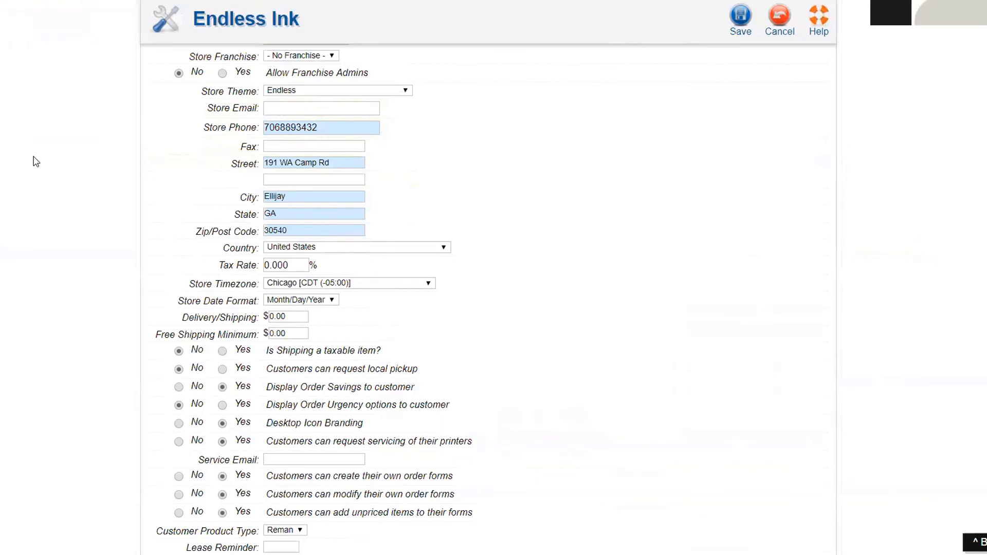
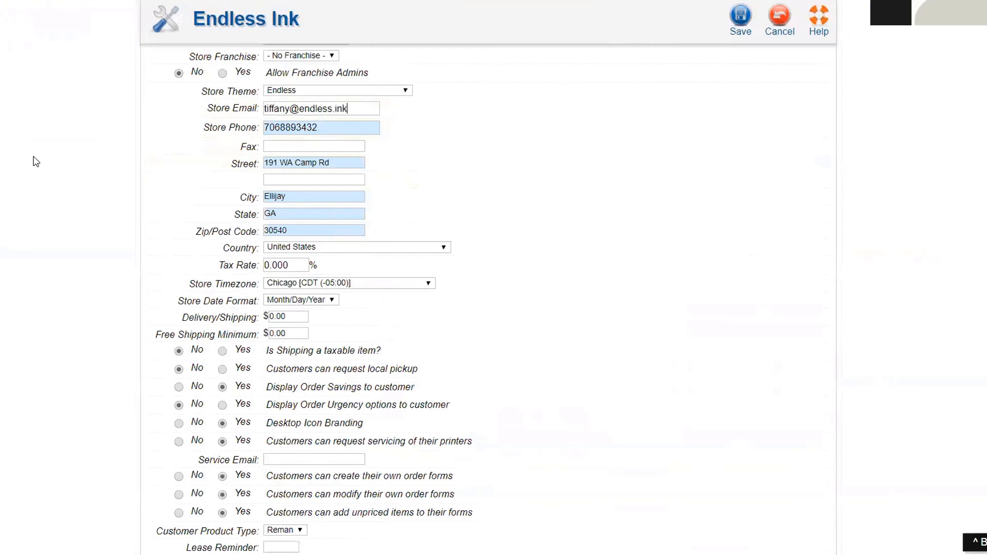
Step: Fill in the store email and add dashes to the store phone number
click(280, 128)
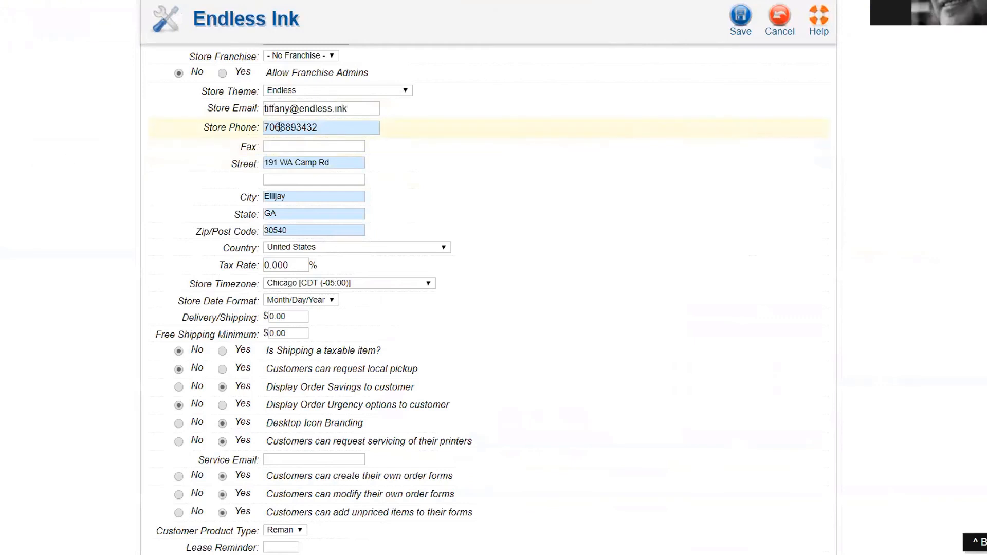
text(-)
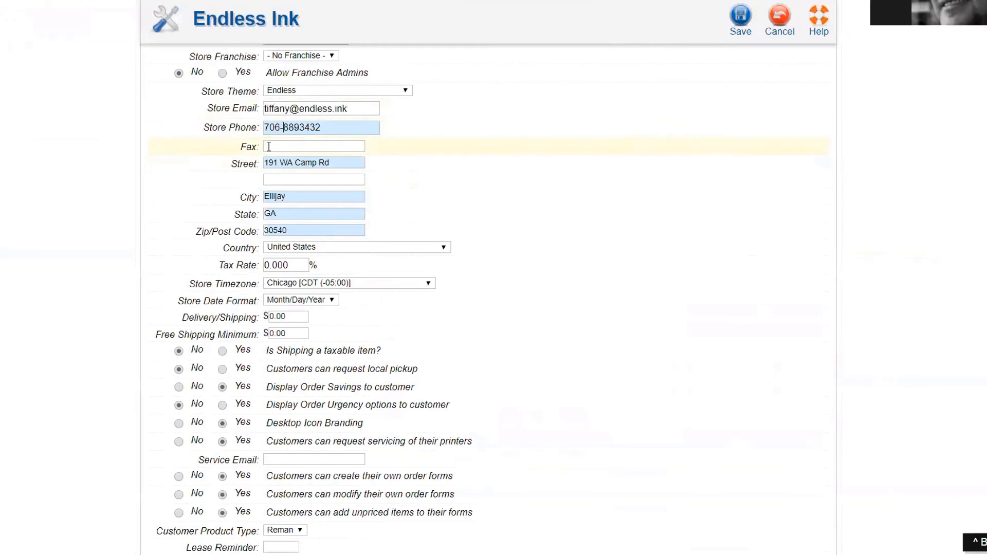
click(301, 128)
text(-)
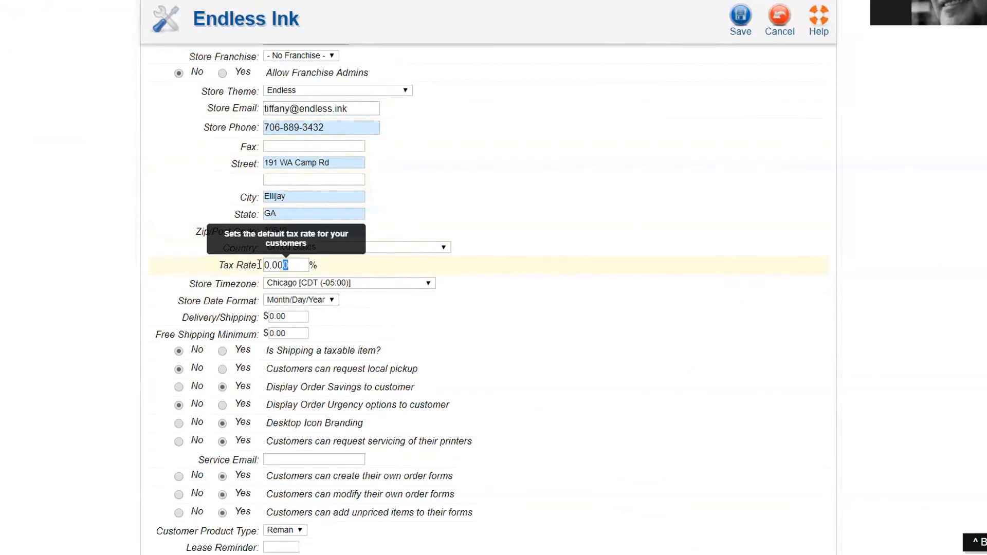
Step: Replace the tax rate with 7
click(282, 265)
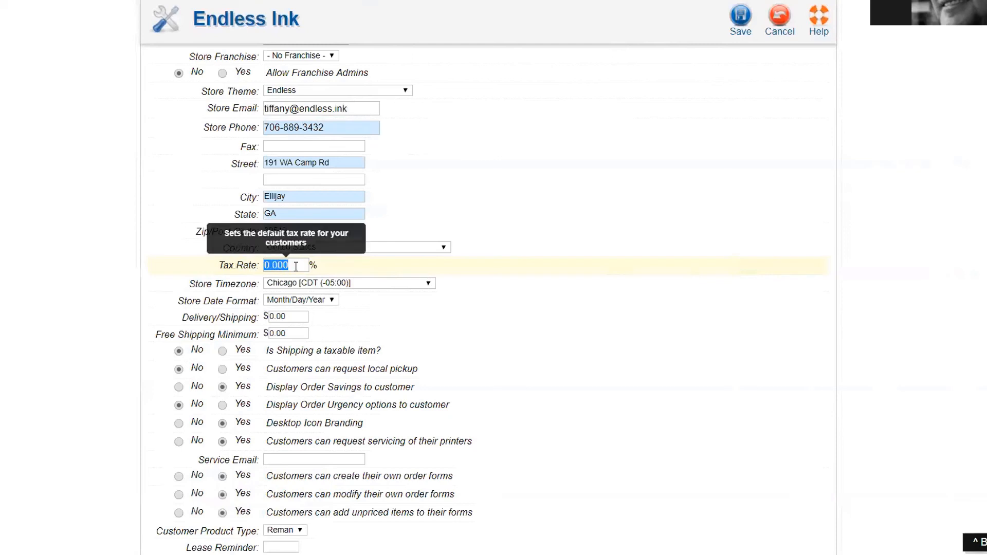
click(53, 293)
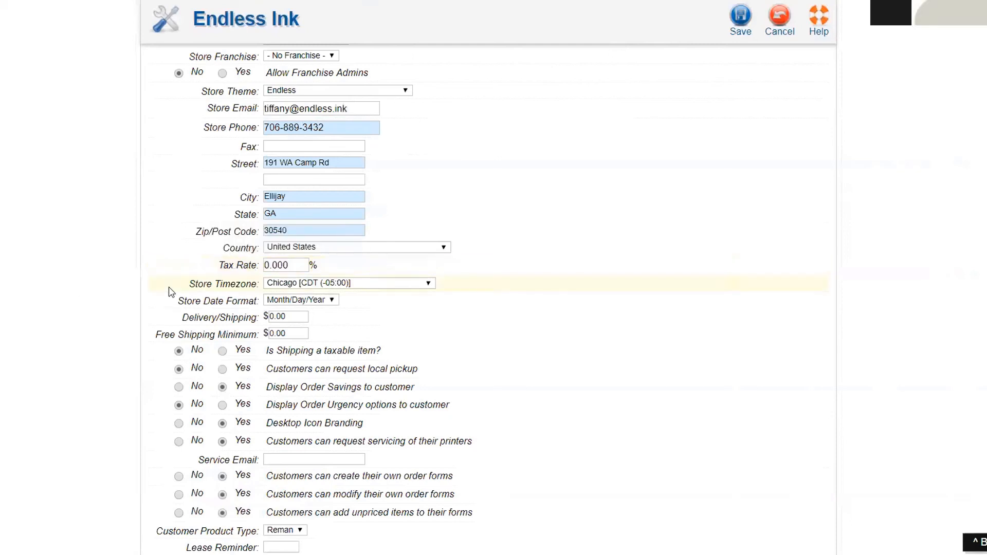
click(252, 268)
text(7)
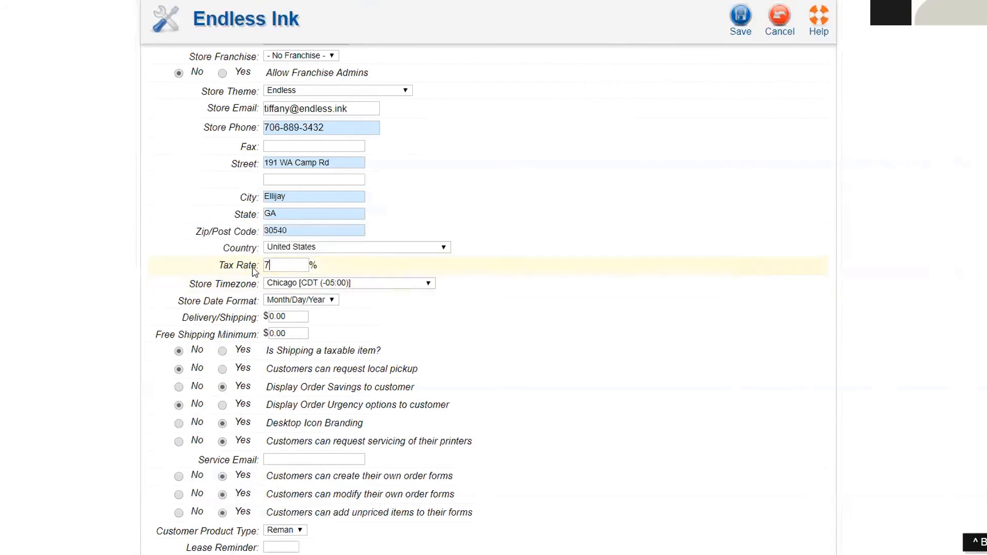
Step: Select the delivery/shipping and free shipping minimum amounts, leaving them unchanged
click(286, 317)
drag(287, 334, 234, 327)
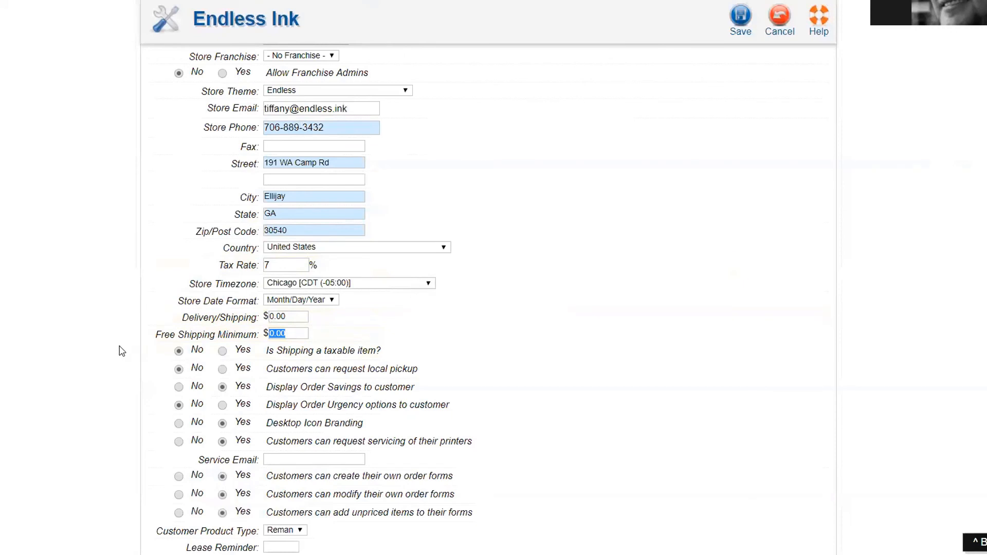
key(shift+Tab)
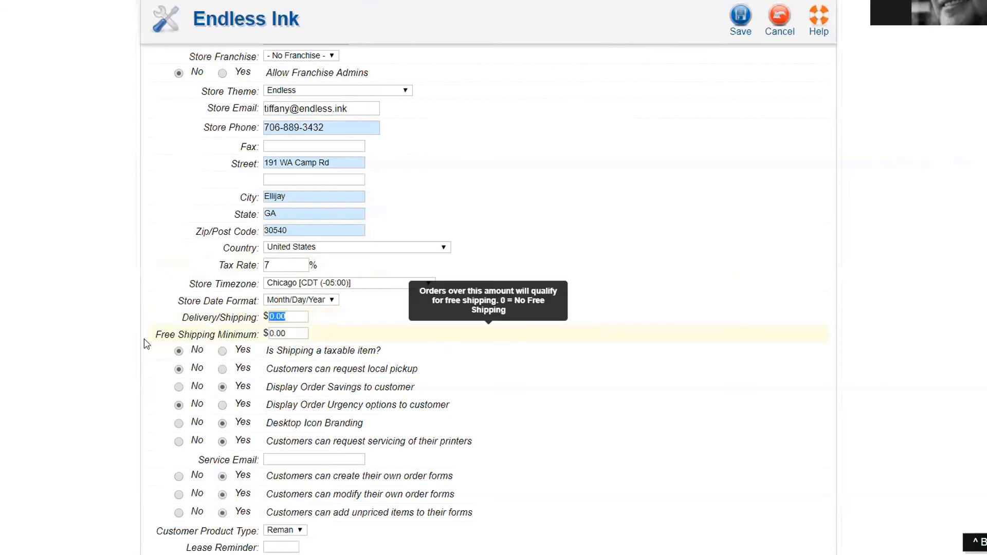
drag(291, 333, 208, 336)
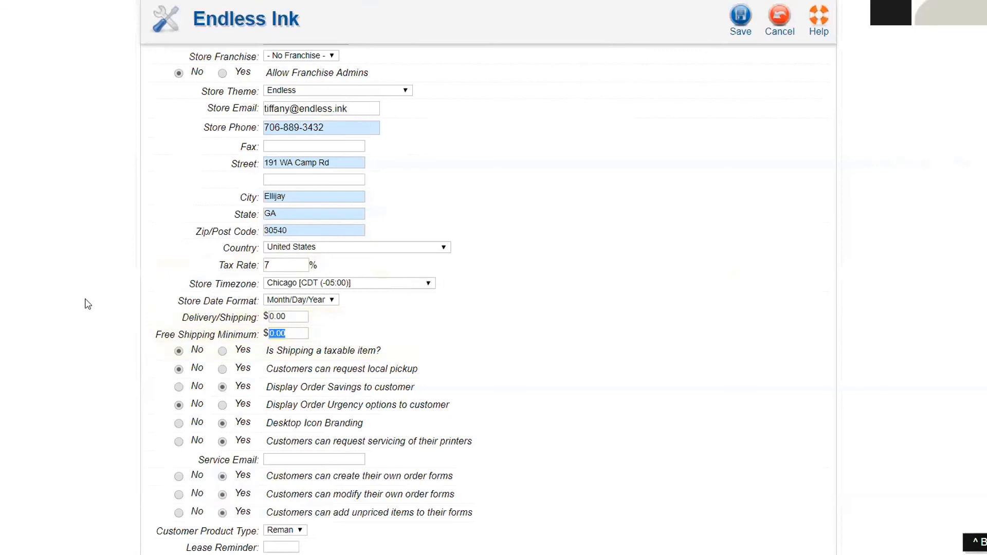
click(99, 308)
scroll(99, 307, down, 1)
Step: Keep local pickup at No and savings display at Yes; set printer servicing requests to No
scroll(100, 313, down, 1)
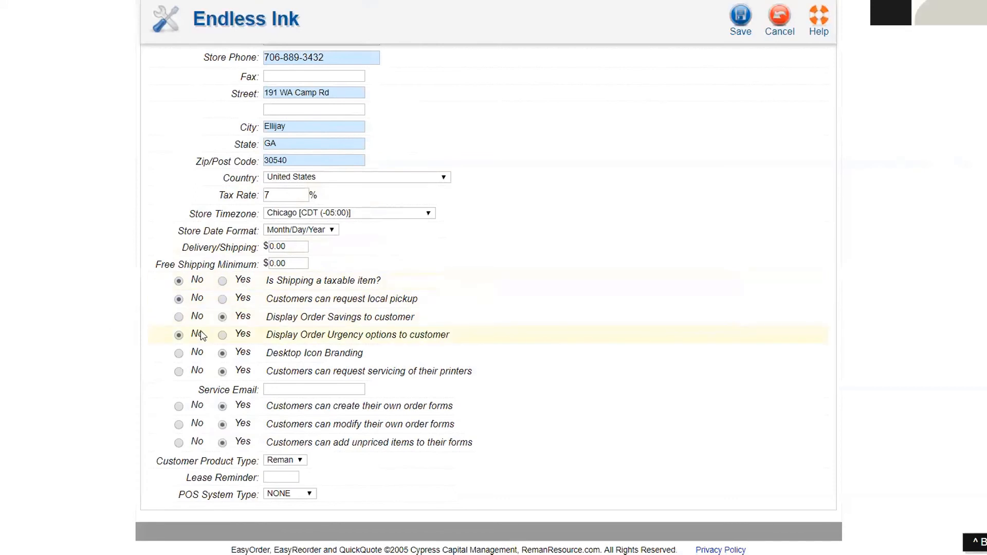
click(175, 299)
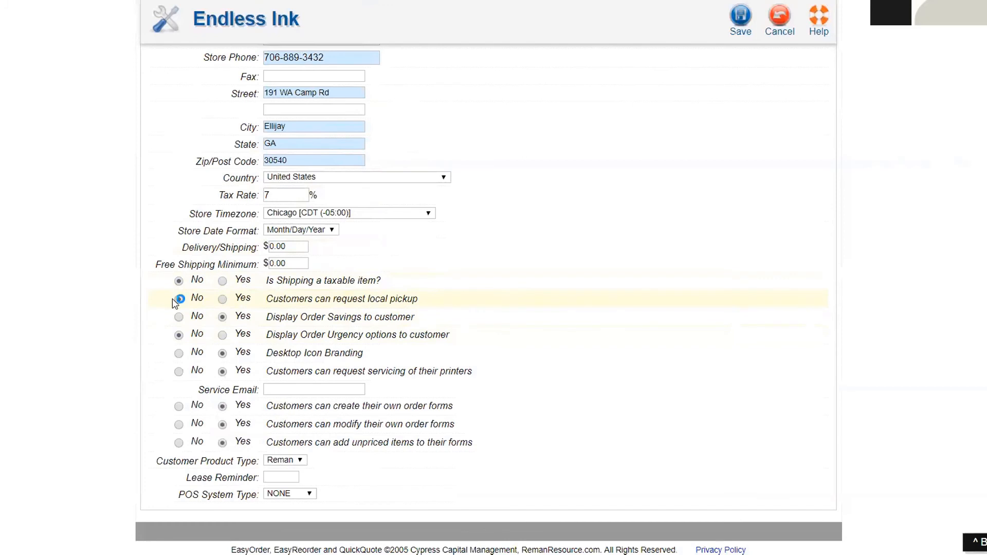
click(223, 323)
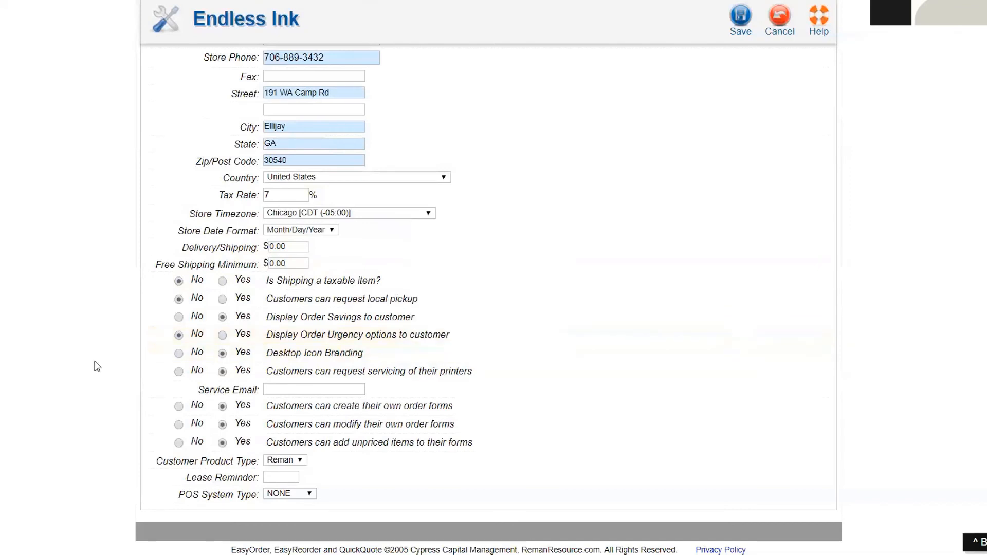
click(286, 390)
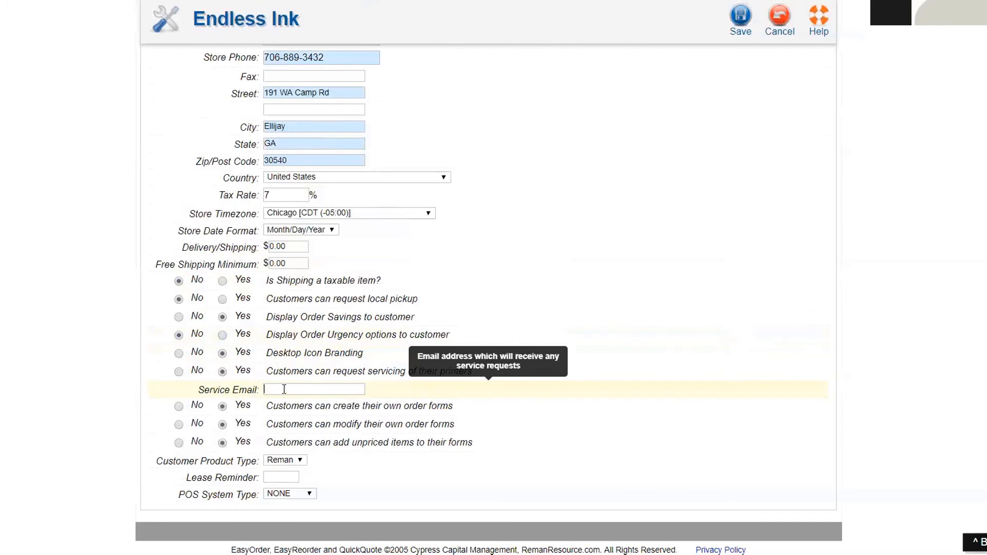
click(179, 371)
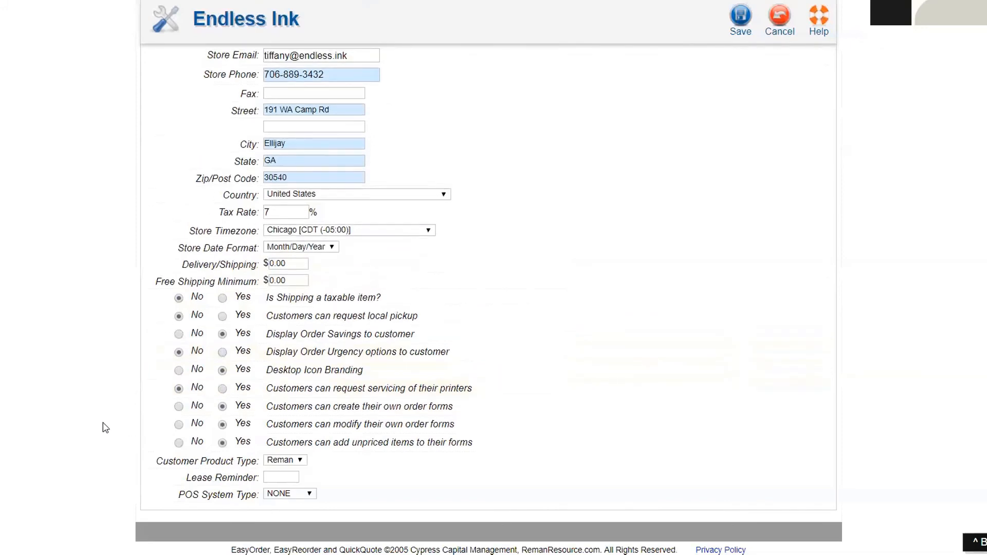
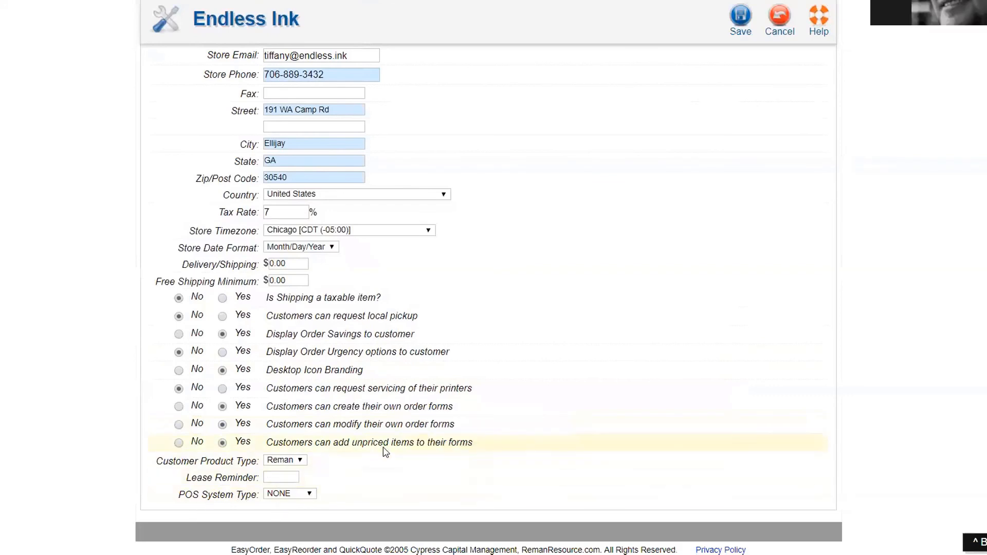
Step: Save the General tab store settings with the new tax rate and customer options
scroll(652, 442, up, 5)
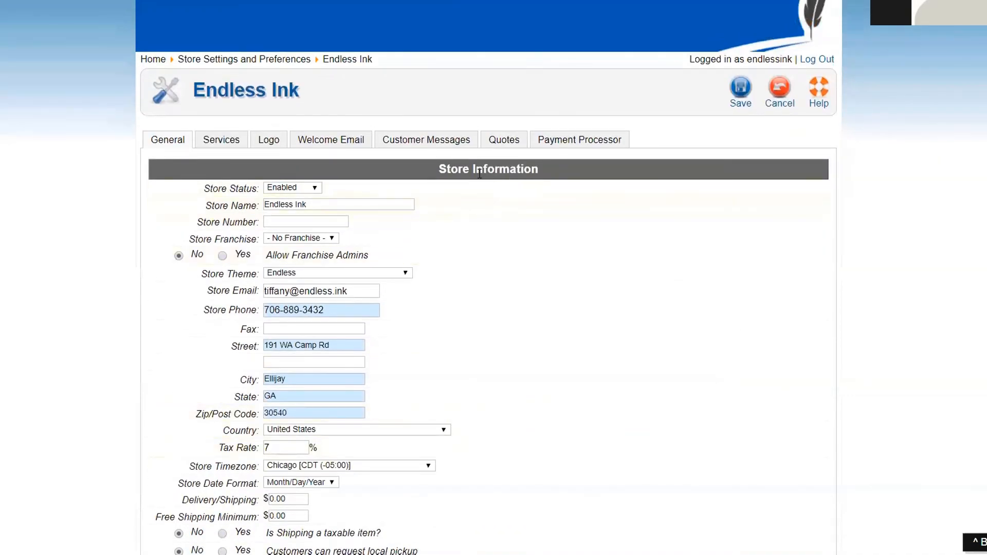
click(741, 89)
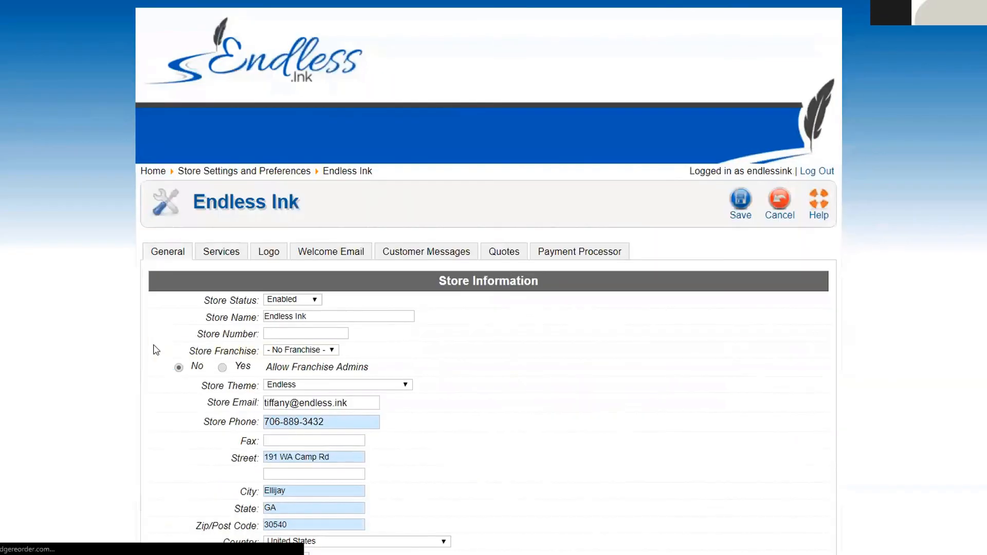
Step: Look over the Services and Logo settings, then bring up the Welcome Email template
click(226, 253)
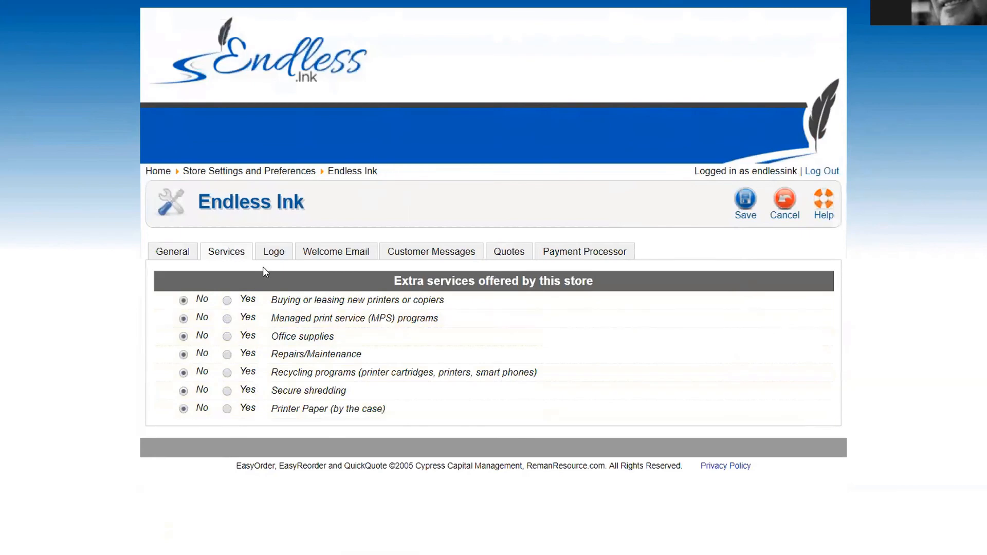
click(272, 255)
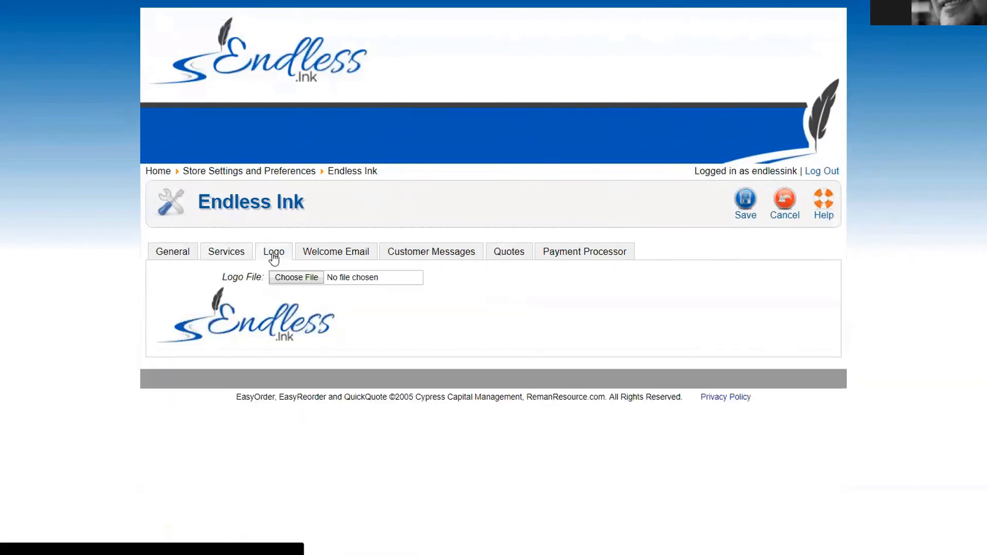
click(333, 253)
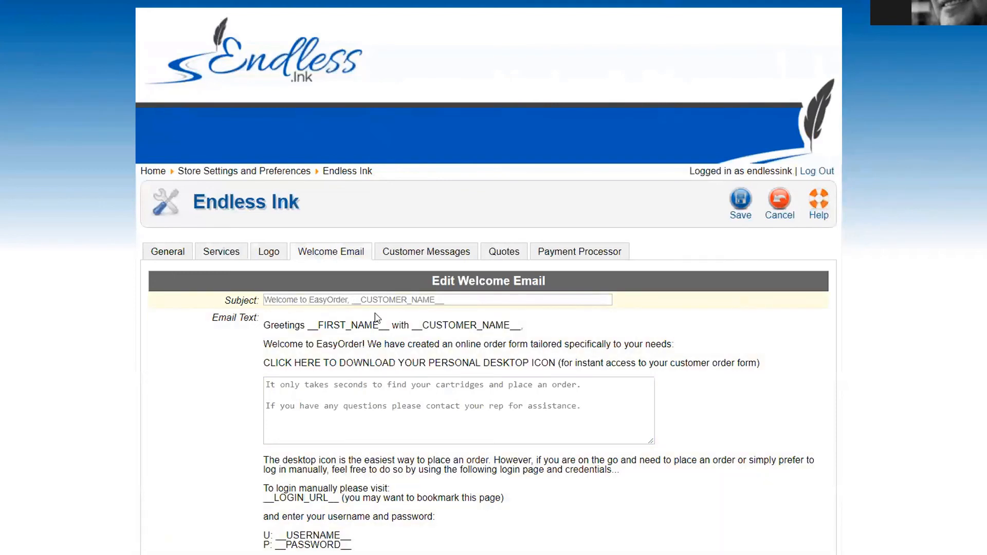
Step: Highlight EasyOrder and the CUSTOMER_NAME placeholders in the welcome email, then open Customer Messages
drag(309, 300, 348, 299)
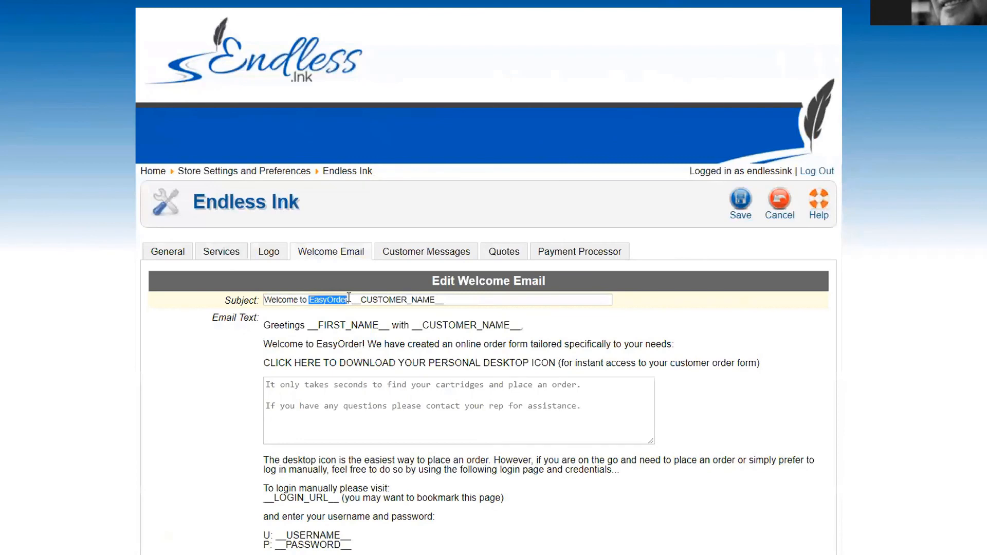
scroll(110, 339, down, 3)
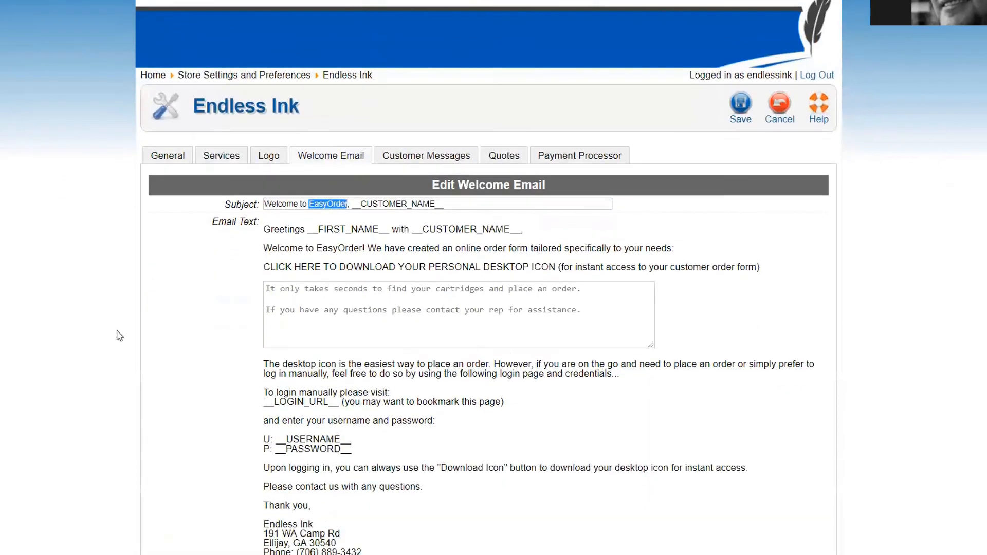
click(326, 287)
click(583, 291)
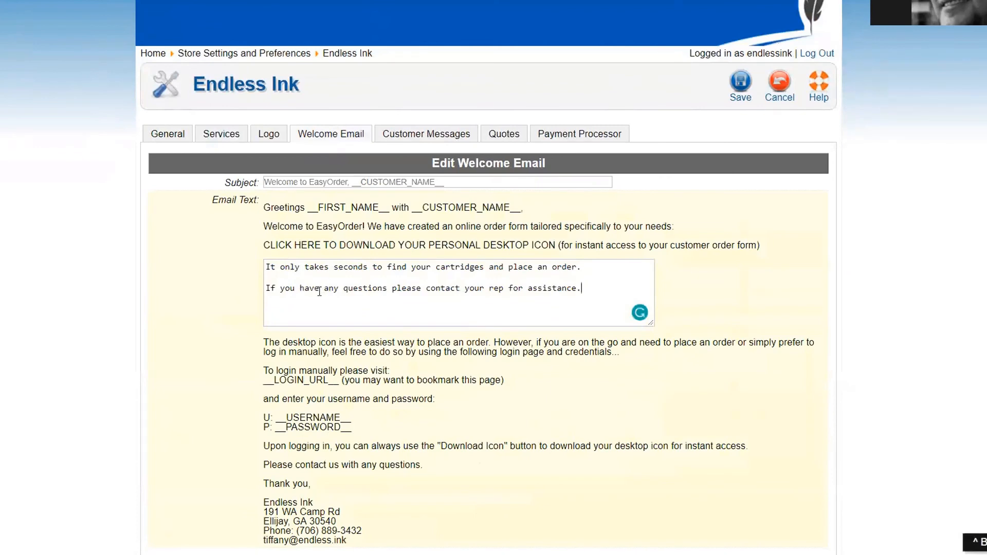
drag(412, 207, 521, 204)
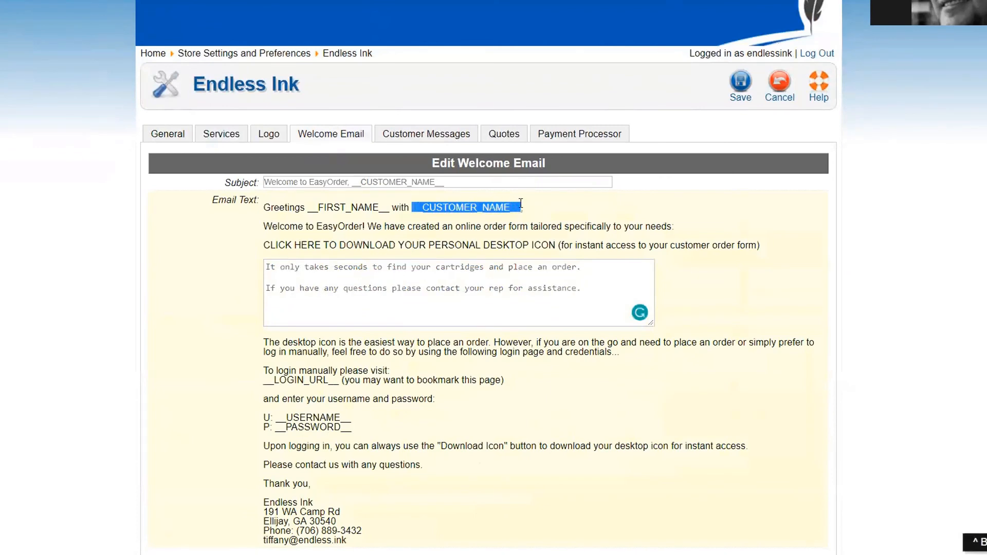
click(419, 208)
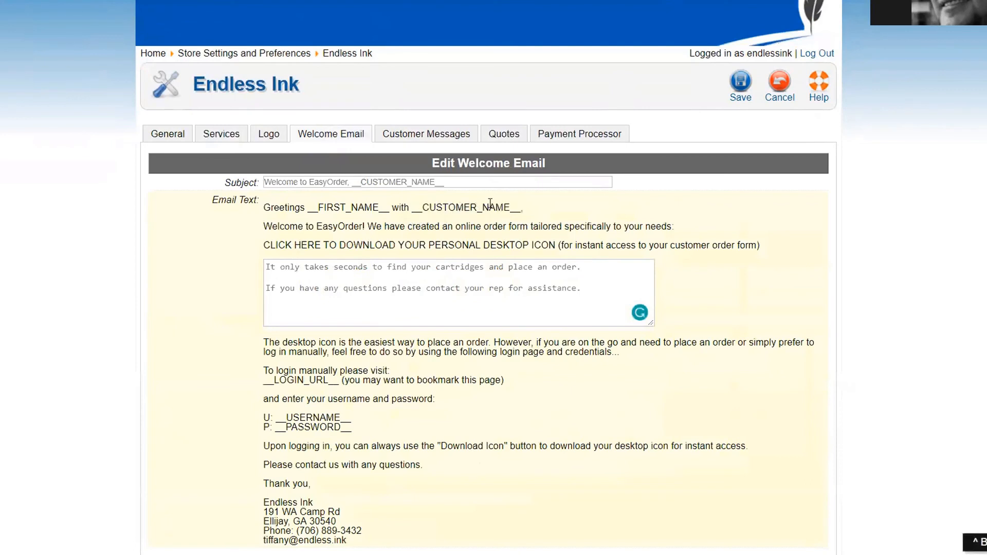
drag(450, 183, 354, 184)
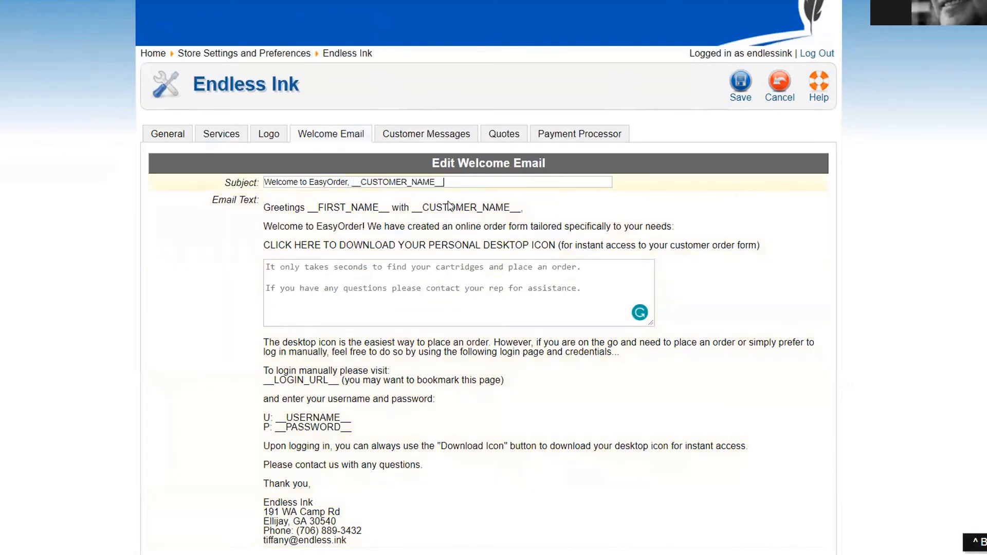
drag(291, 287, 295, 288)
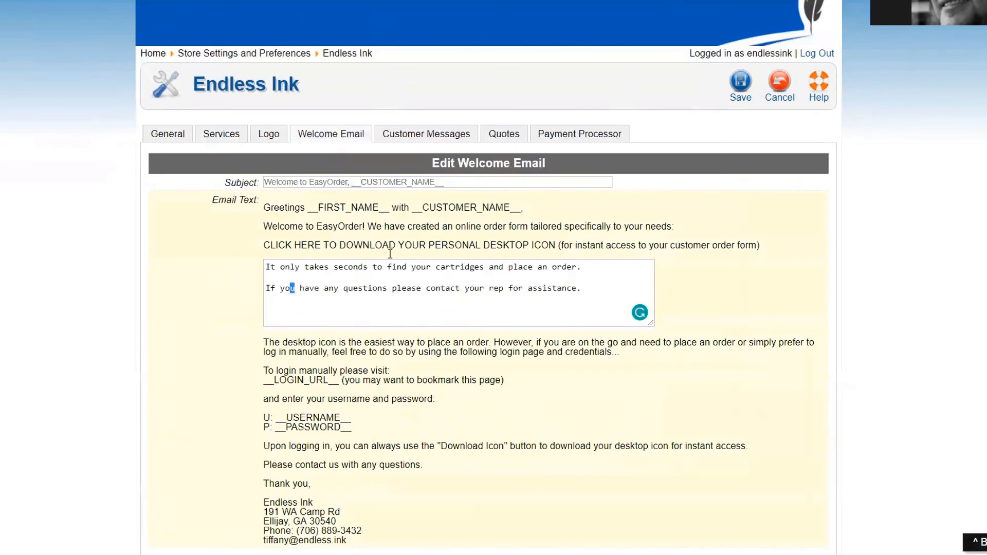
click(405, 135)
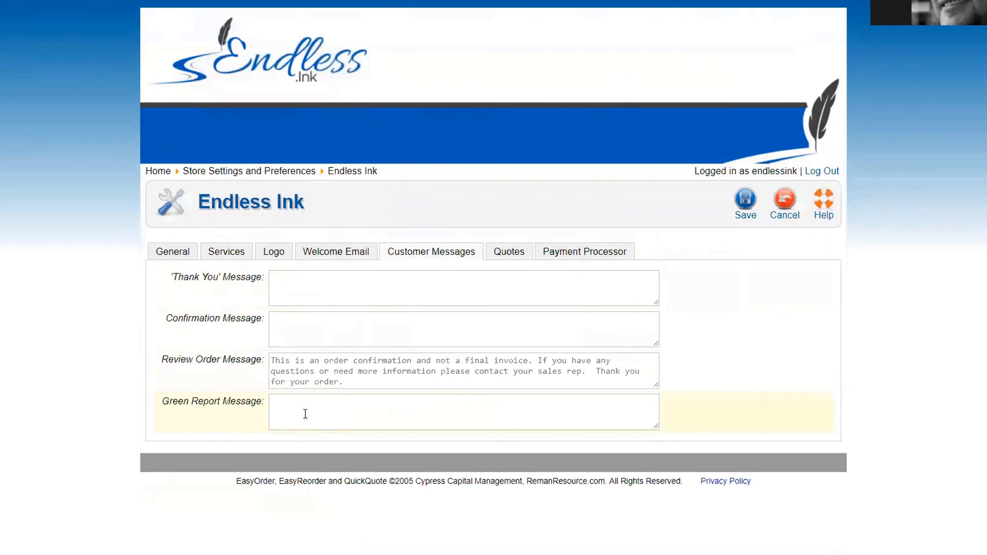
Step: In Quotes settings, keep hidden bottom images at No and enable the logo on the cover letter
click(278, 280)
click(506, 254)
scroll(88, 214, down, 2)
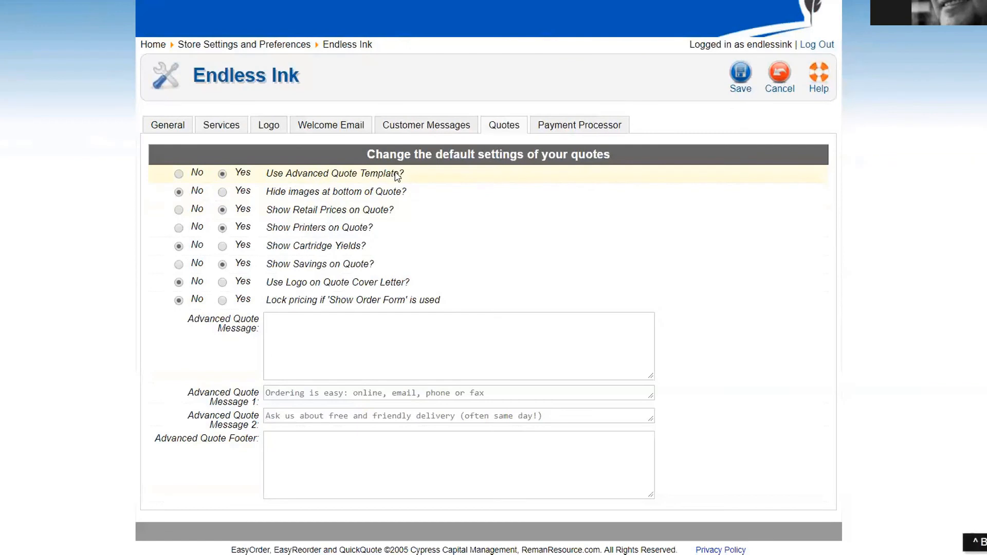
click(222, 193)
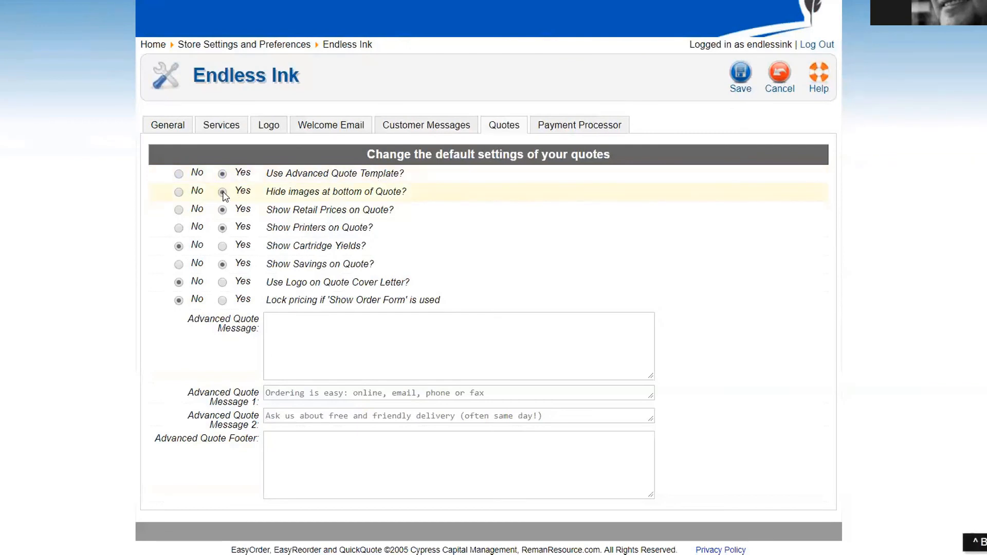
click(179, 193)
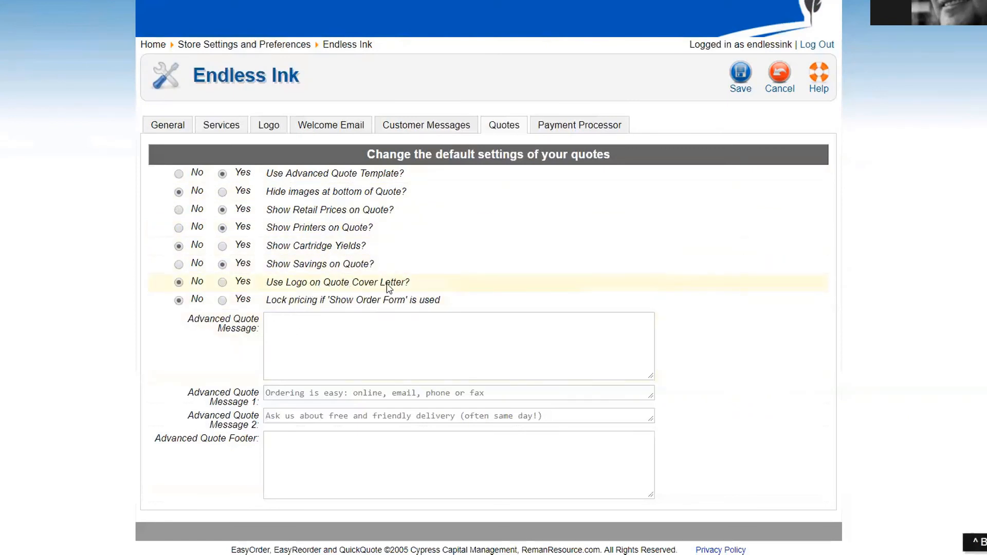
click(223, 283)
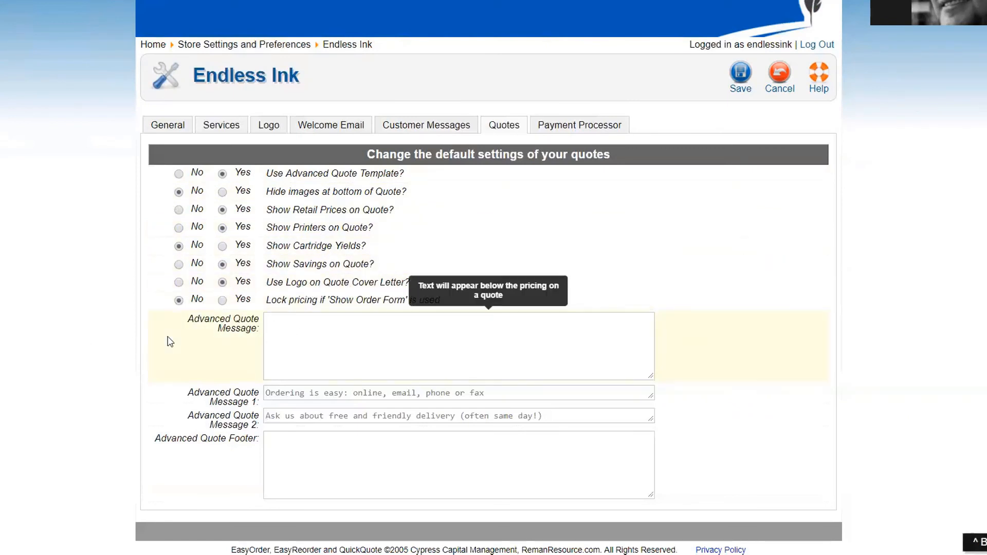
Step: Show a sample quote email beside the empty Advanced Quote Message, then close it
click(310, 329)
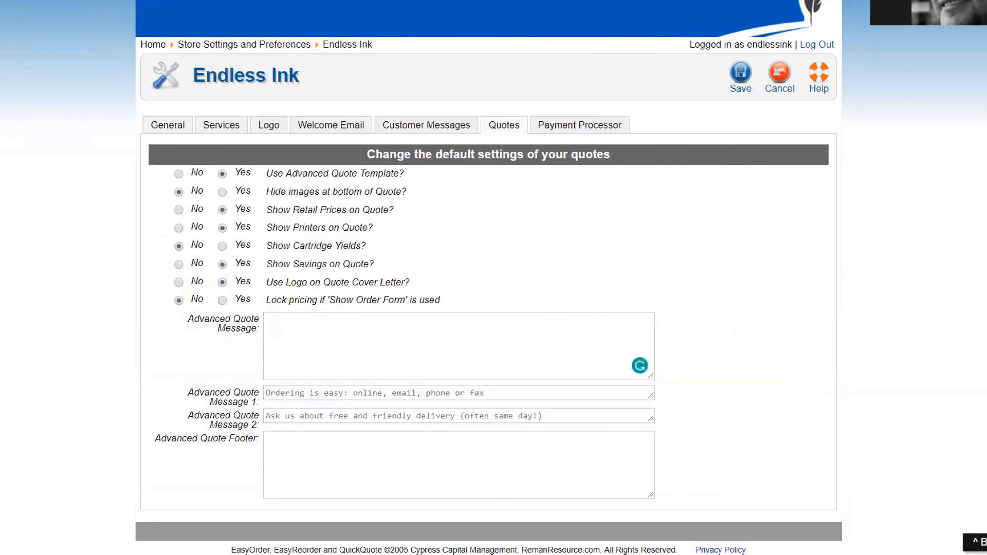
drag(0, 90, 437, 90)
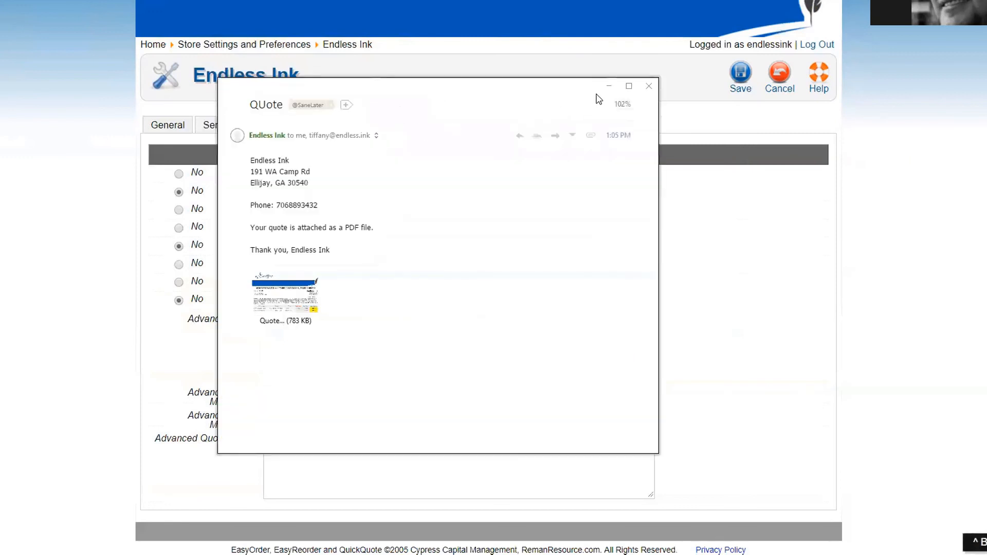
click(649, 86)
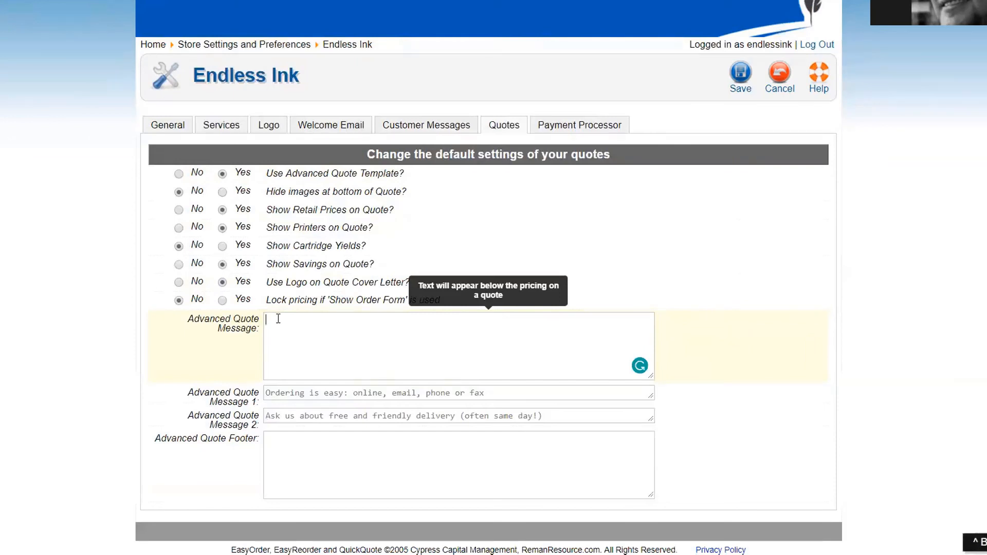
click(514, 393)
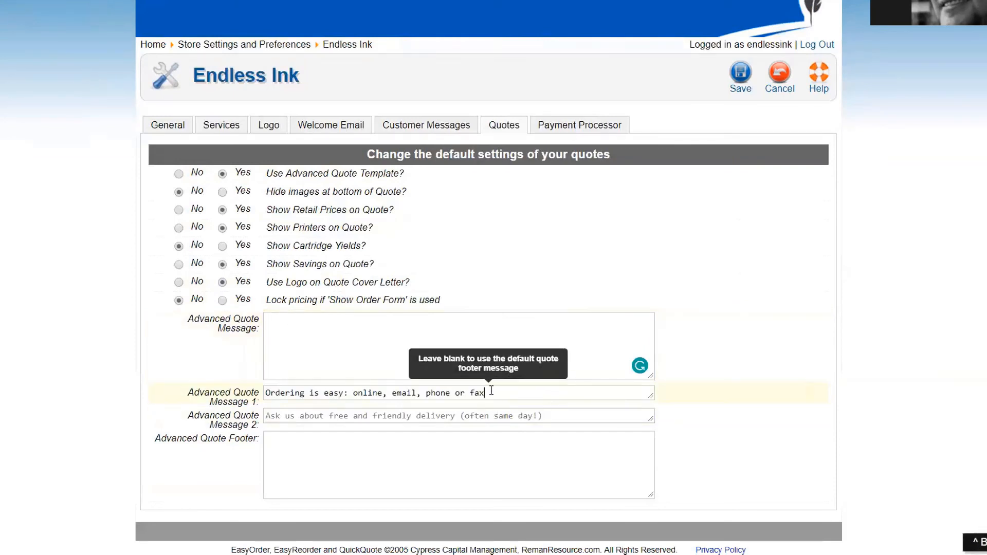
drag(491, 392, 205, 403)
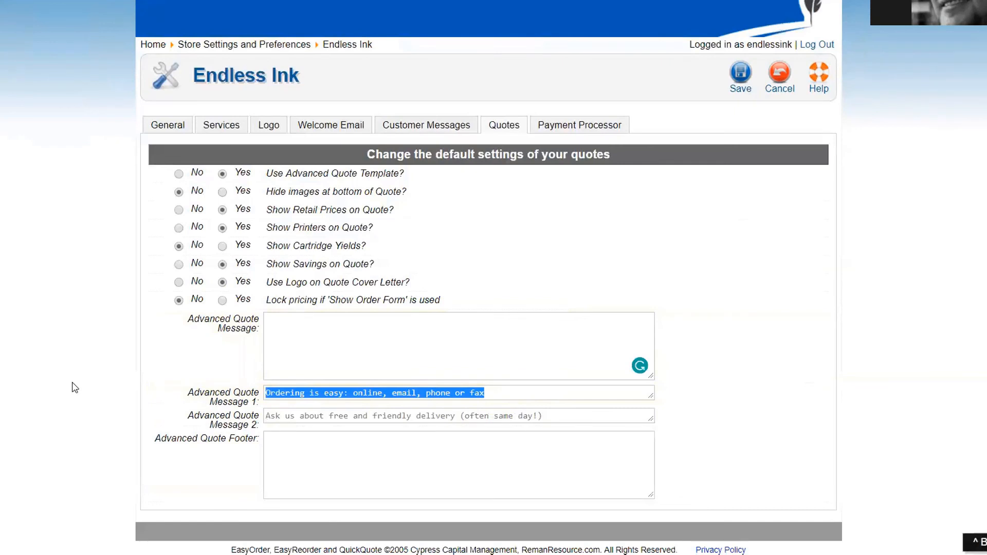
drag(545, 415, 220, 412)
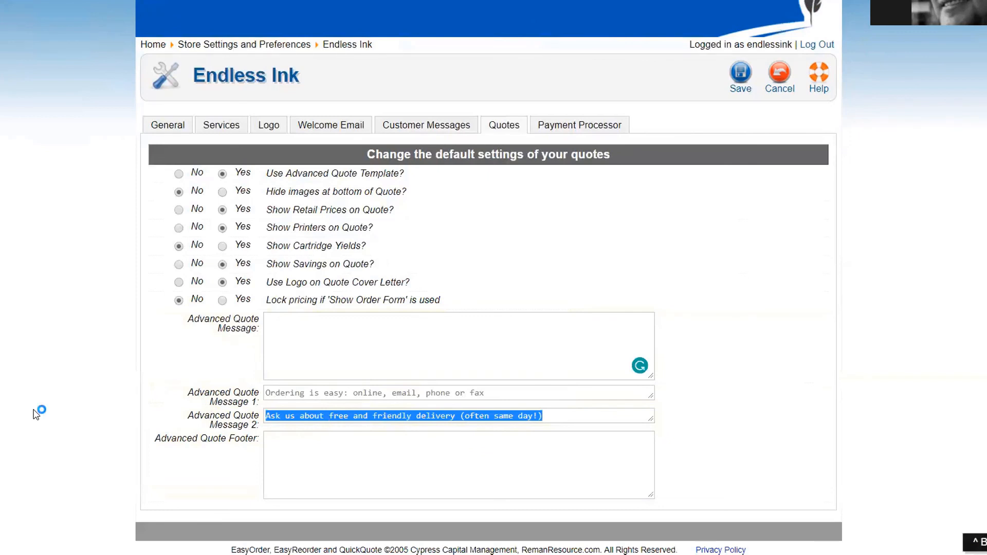
key(Delete)
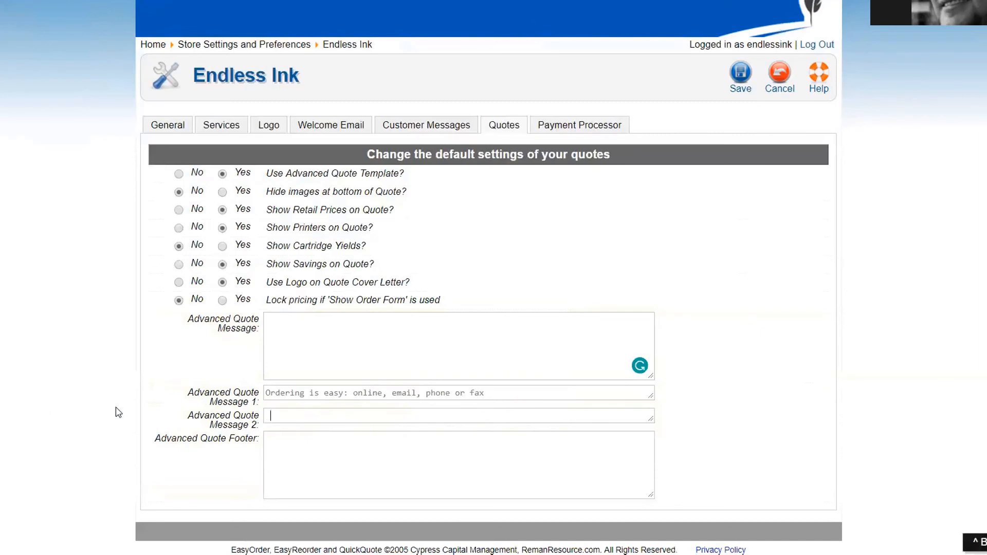
key(ctrl+z)
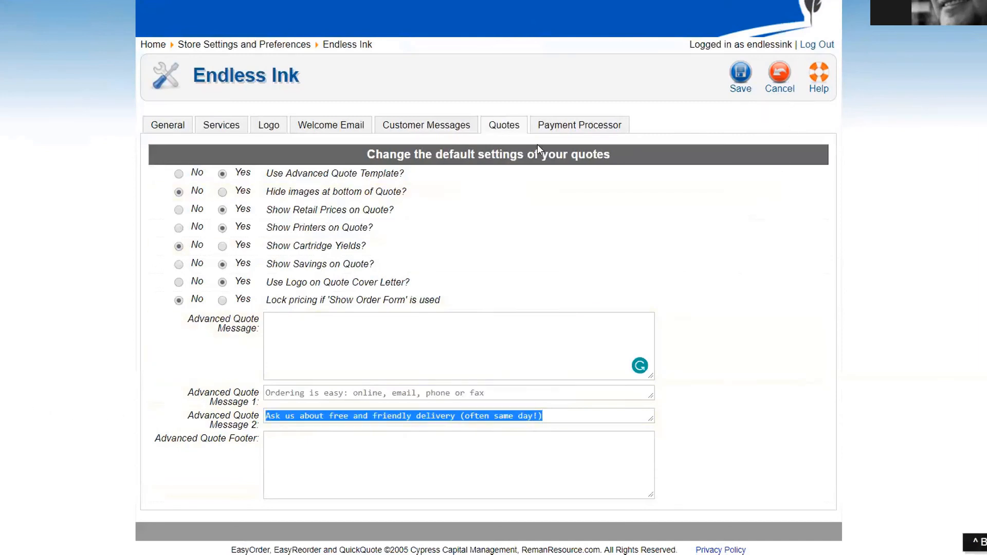
click(540, 126)
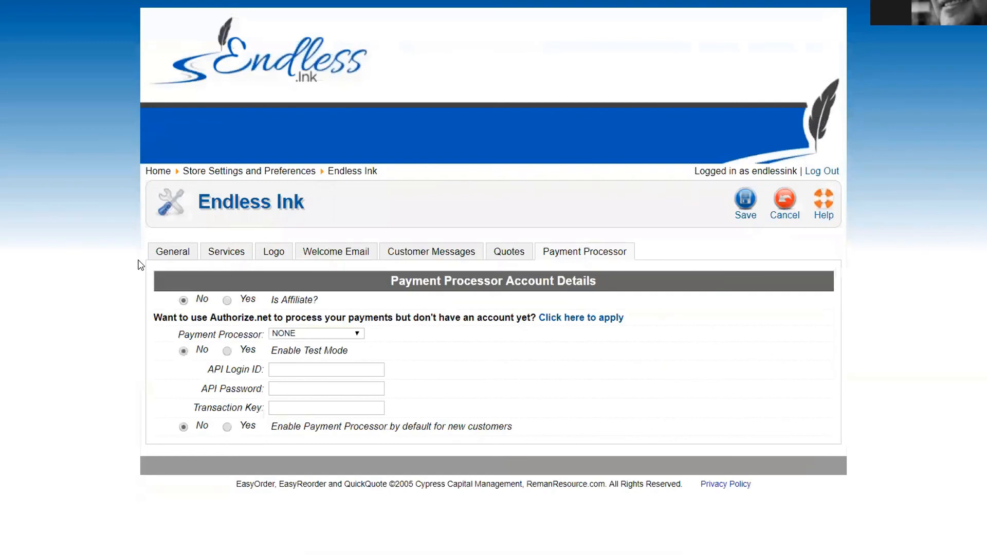
Step: Open the Authorize.Net 'Click here to apply' link from the Payment Processor tab in a new tab
right_click(578, 320)
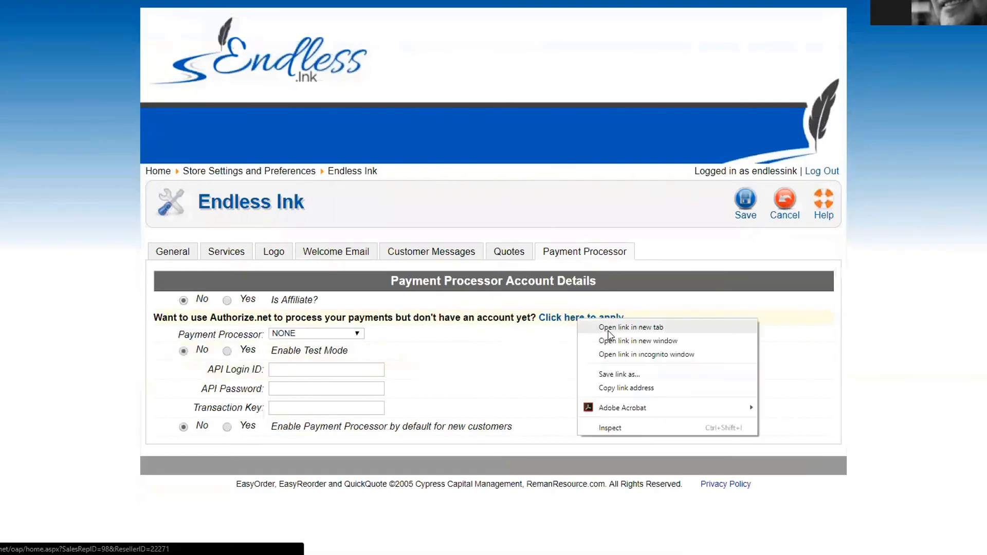
click(609, 328)
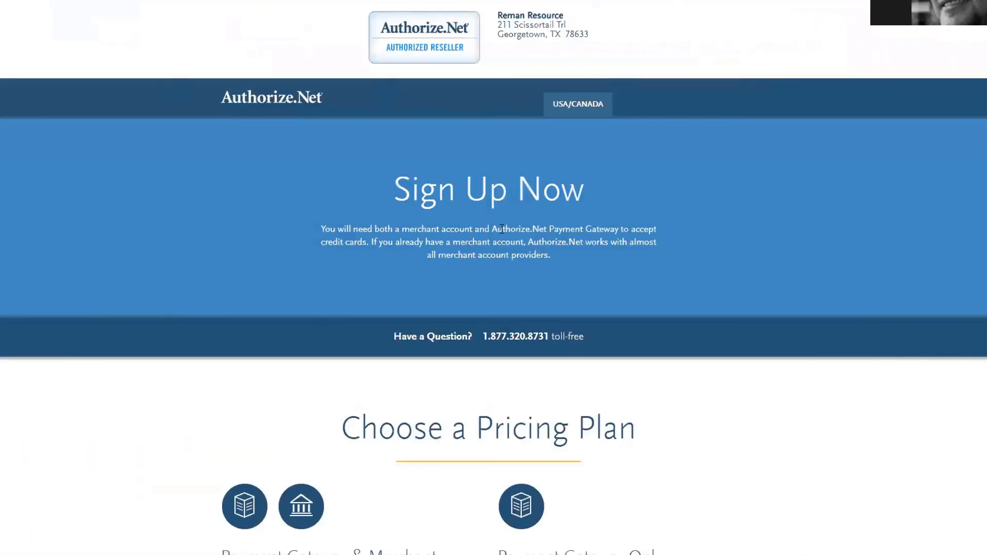
Step: Scroll to the Authorize.Net pricing plans and highlight the Payment Gateway Only plan
scroll(484, 312, down, 7)
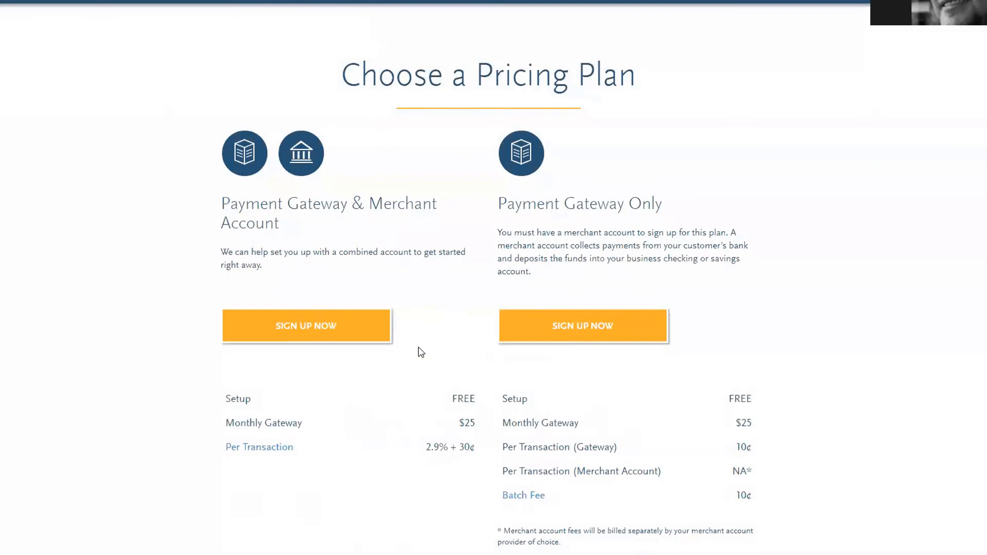
scroll(428, 349, down, 1)
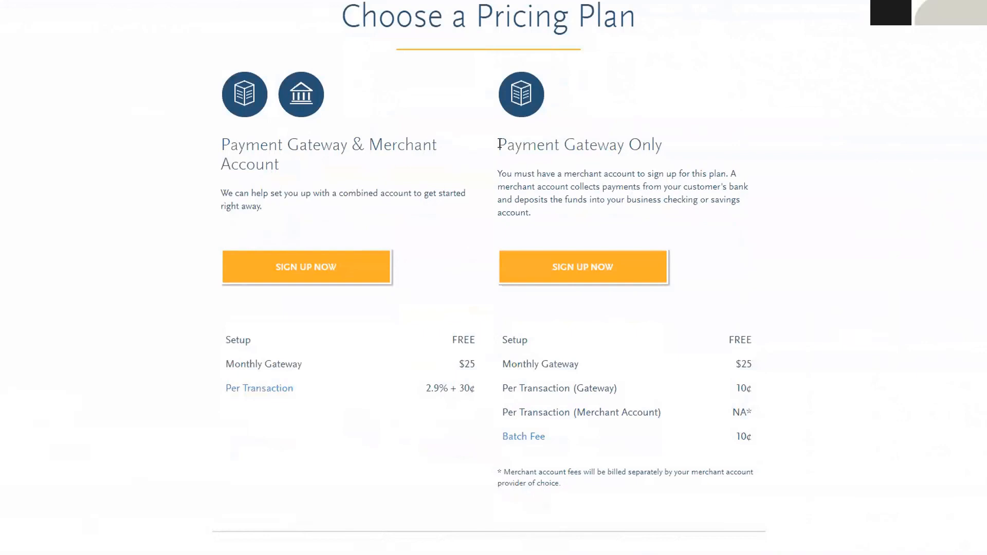
drag(496, 146, 677, 145)
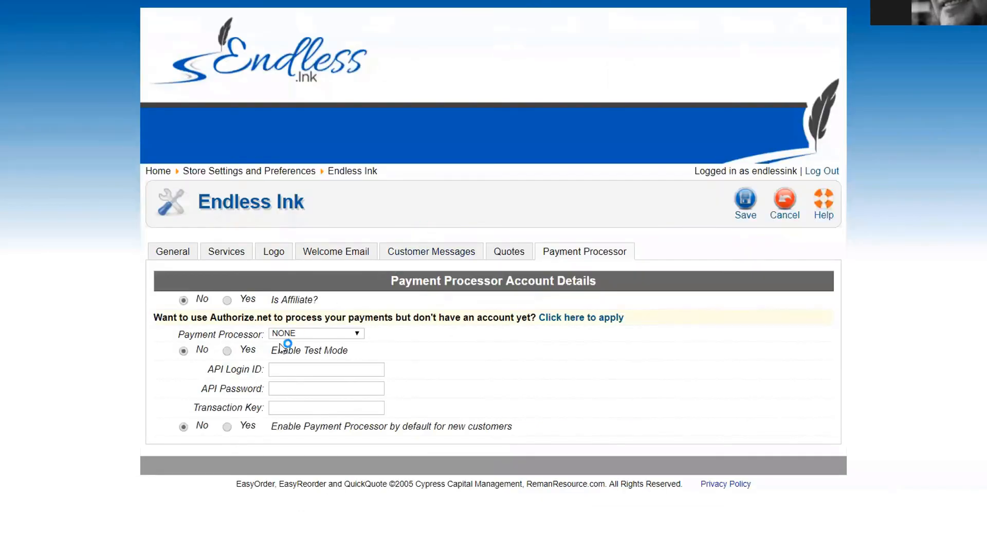
Step: Select Authorize.net with Enable Test Mode set to Yes, then cancel without saving
click(298, 333)
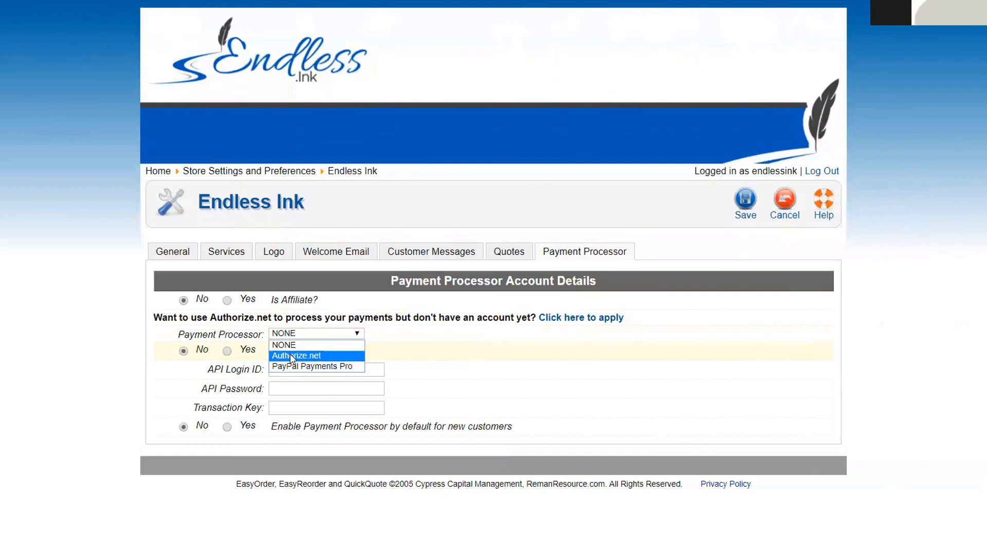
click(292, 356)
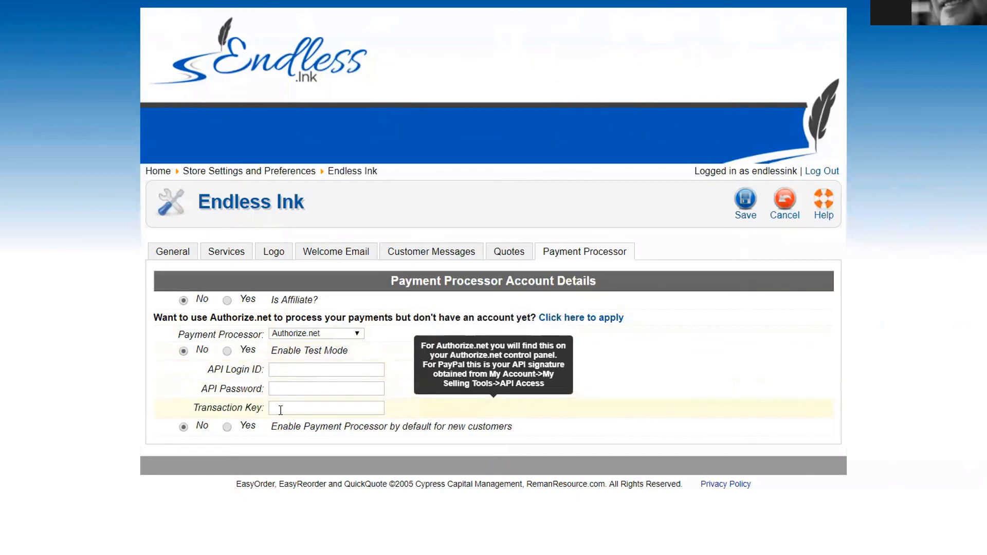
click(227, 351)
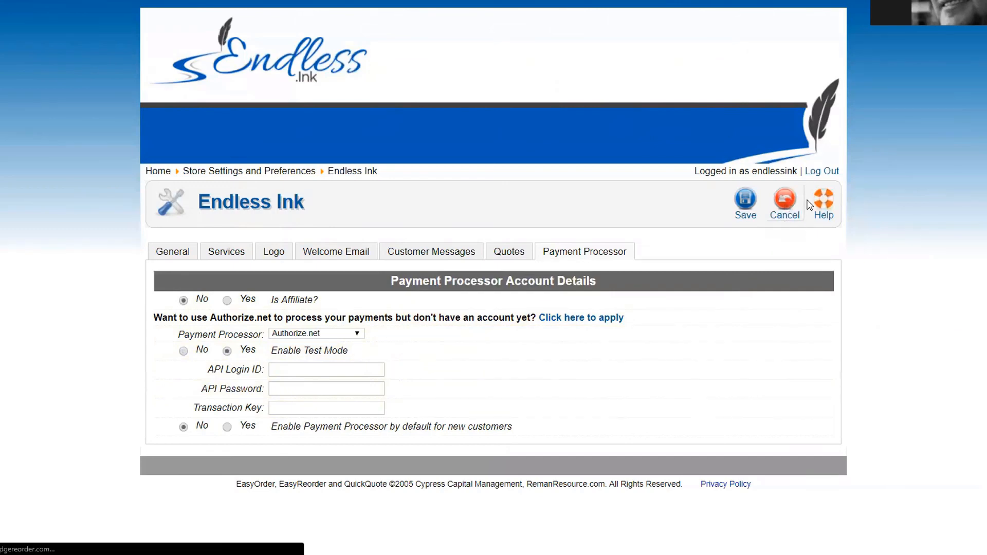
click(786, 204)
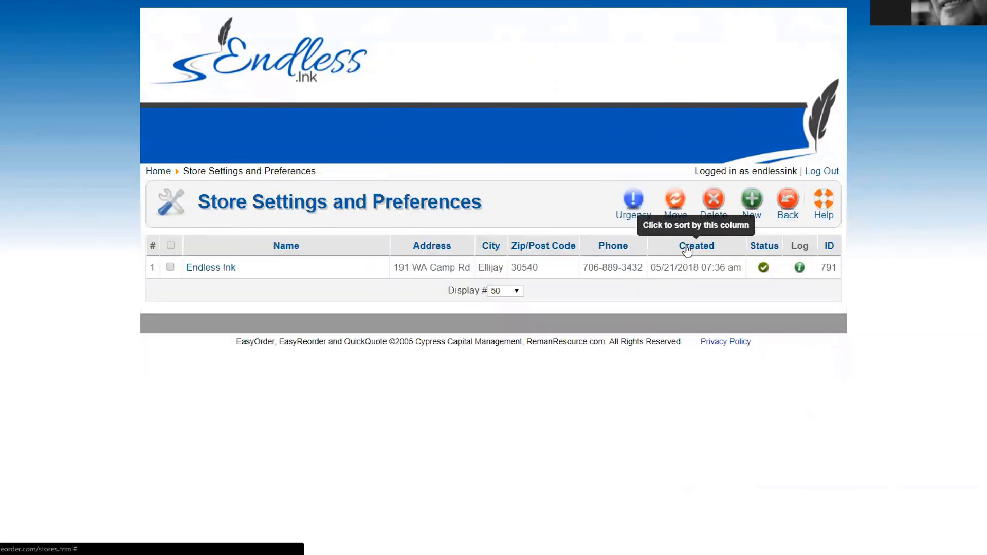
Step: Return to the portal home page and go to Manage Sales Staff from the dashboard
click(155, 173)
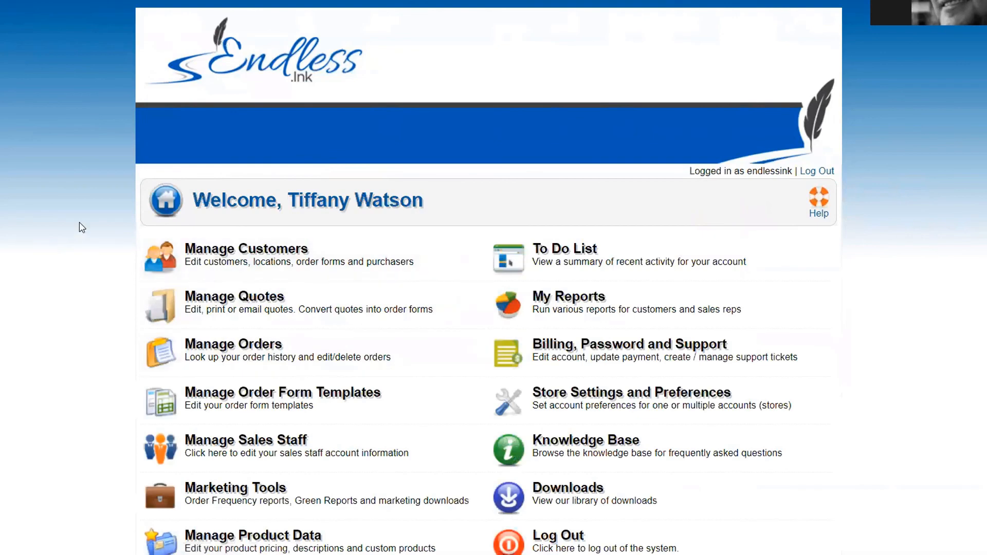
scroll(80, 241, down, 2)
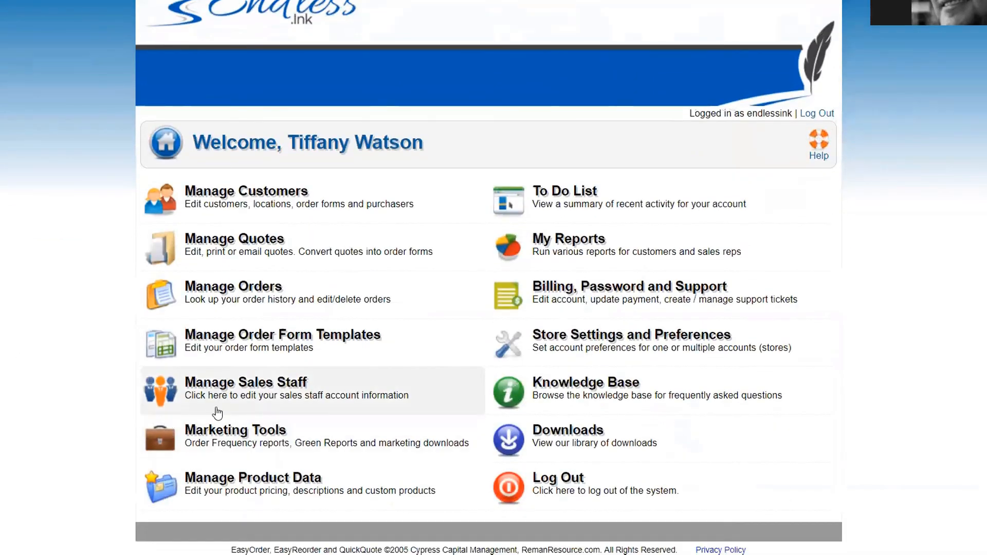
click(234, 389)
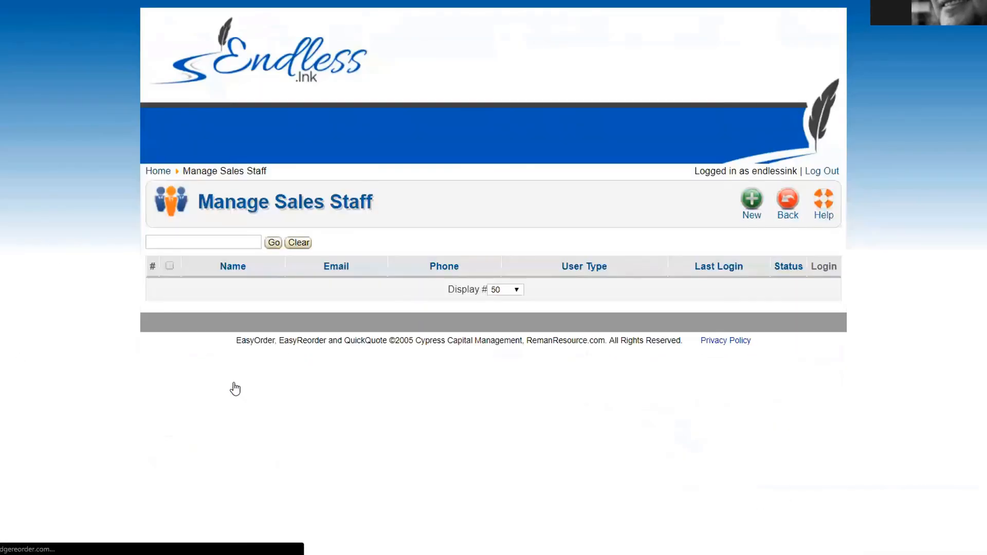
click(751, 203)
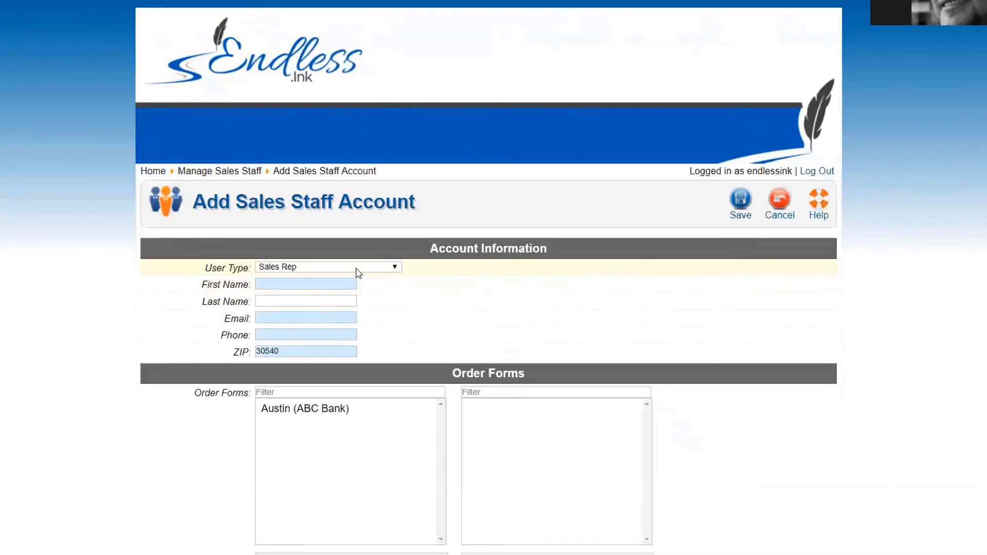
click(322, 268)
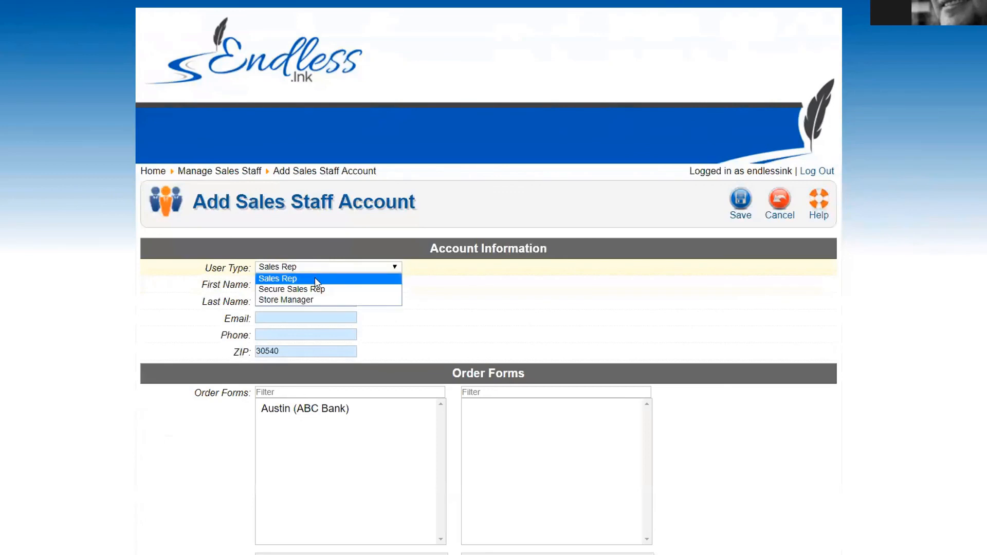
click(311, 289)
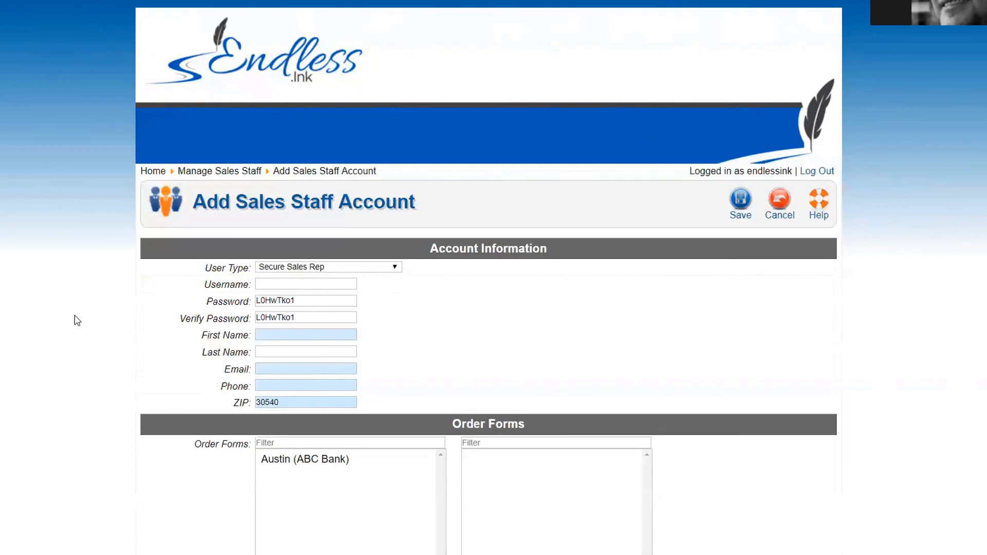
click(332, 272)
click(320, 278)
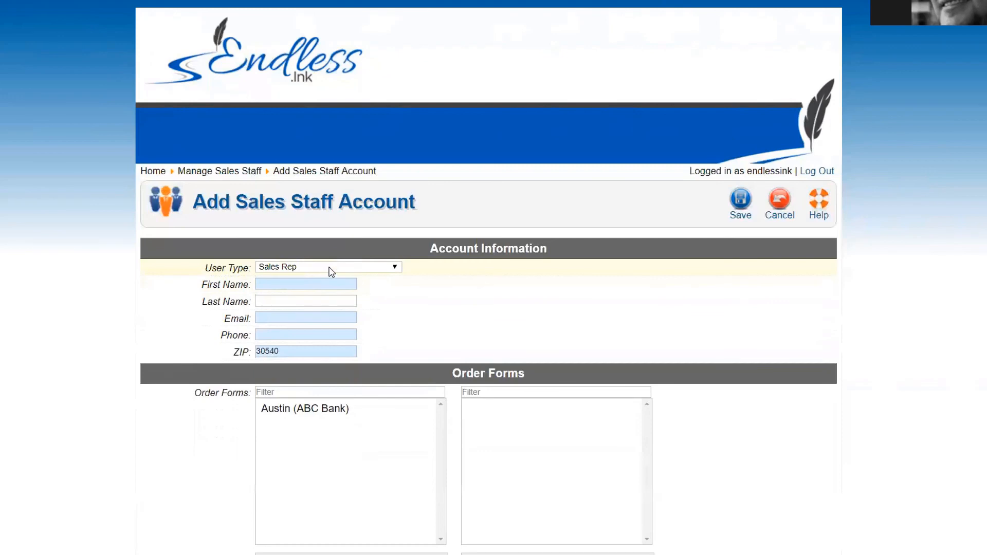
click(332, 272)
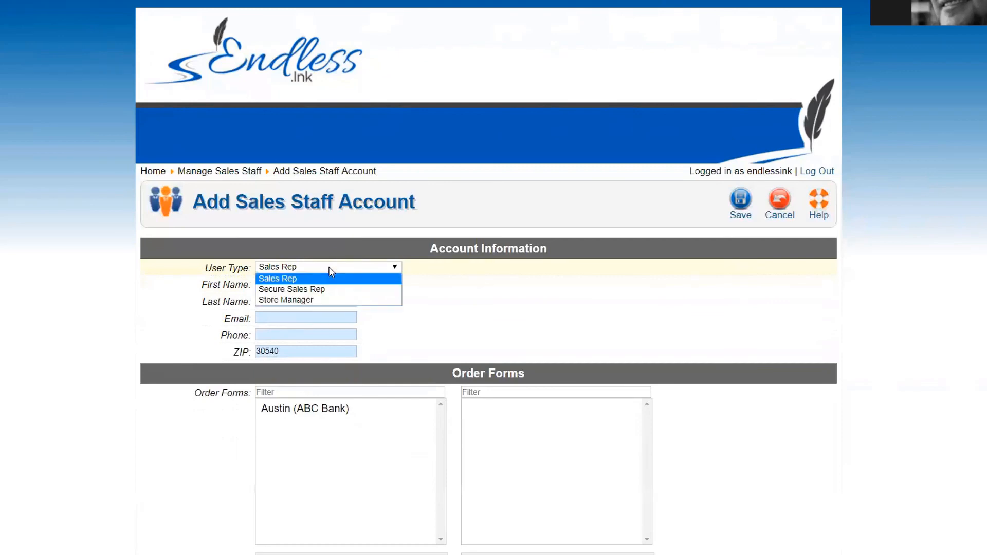
click(310, 300)
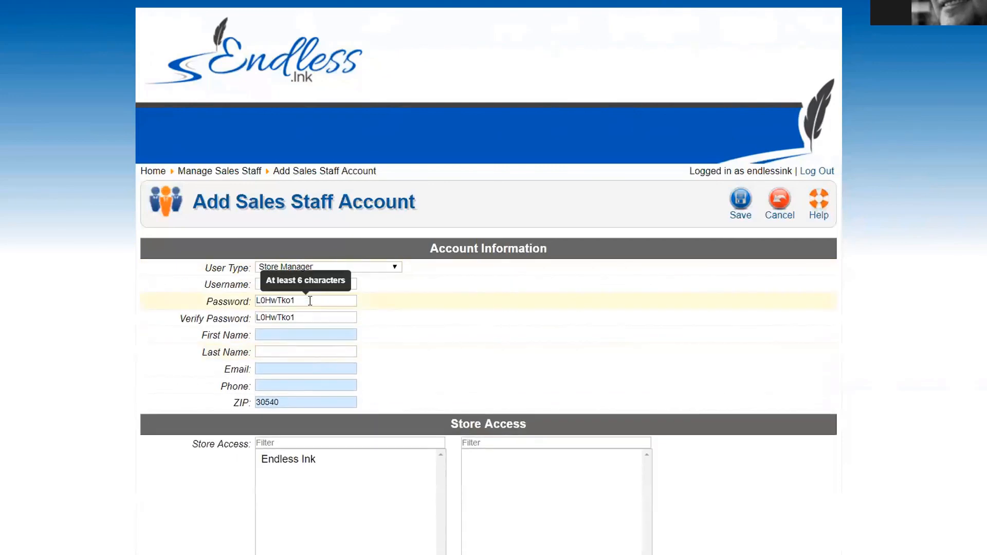
click(346, 269)
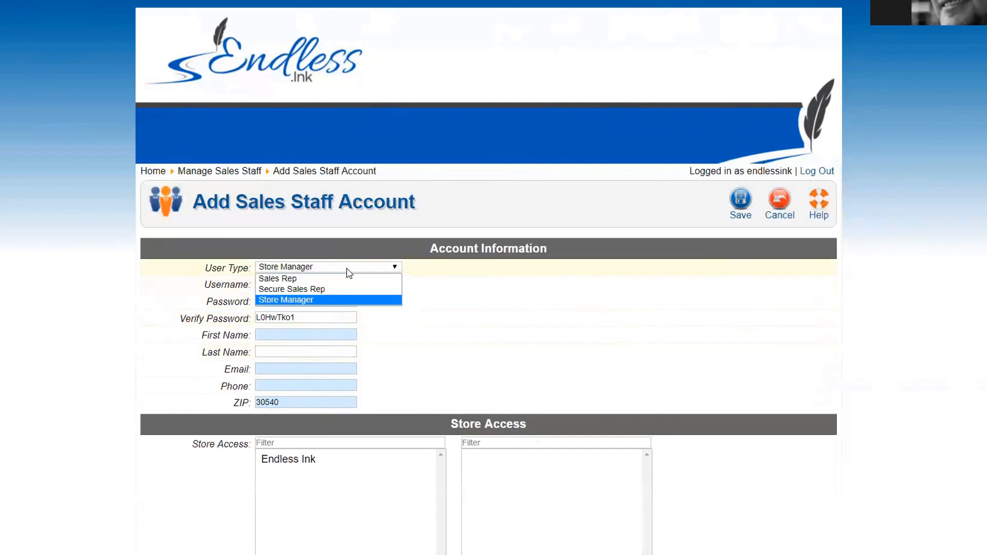
click(331, 278)
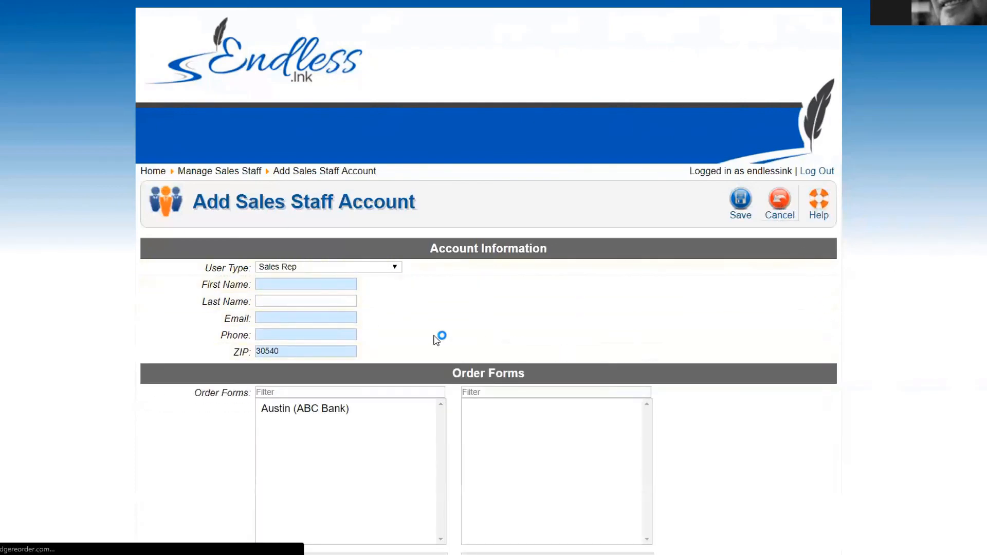
Step: From Home, open Marketing Tools, view the Email Marketing contact list, and go back
click(778, 208)
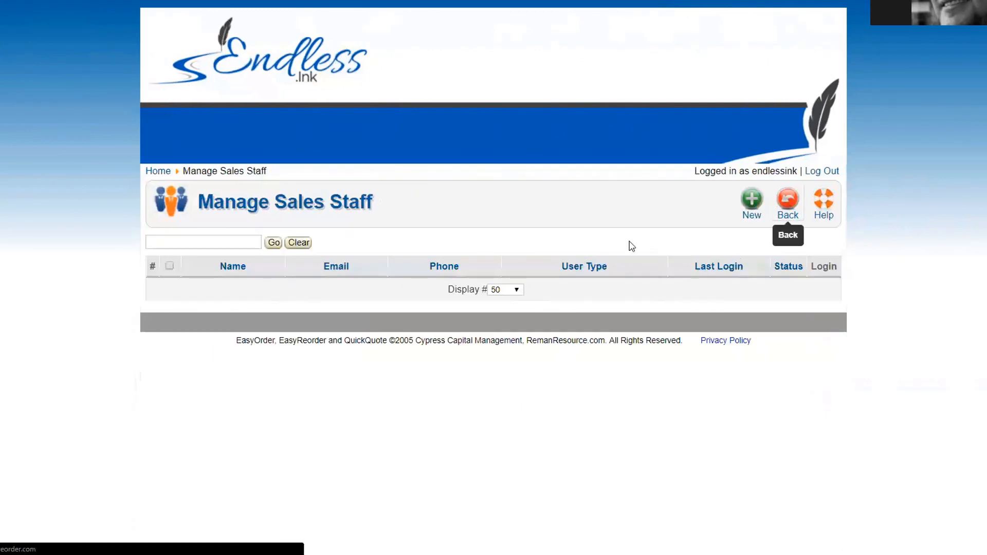
scroll(269, 477, down, 1)
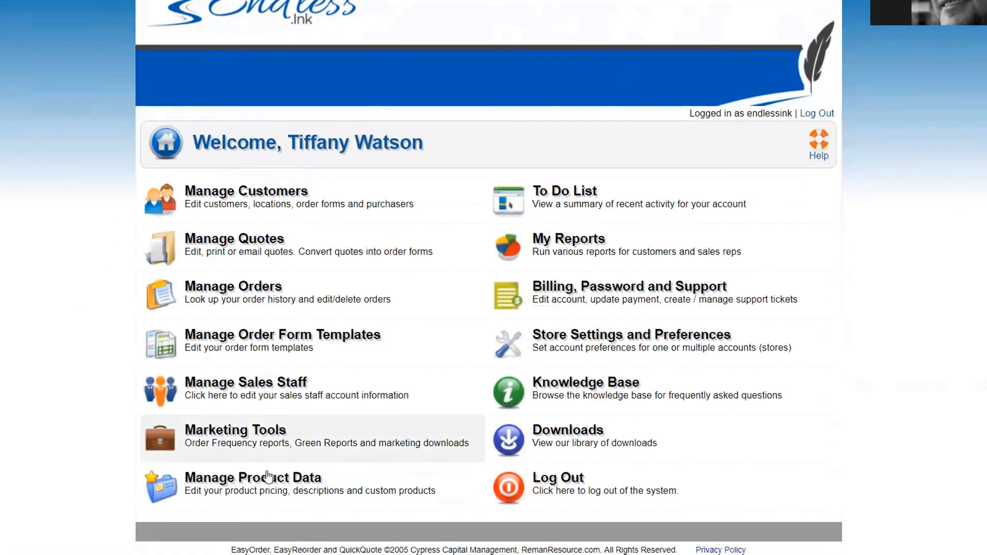
click(238, 435)
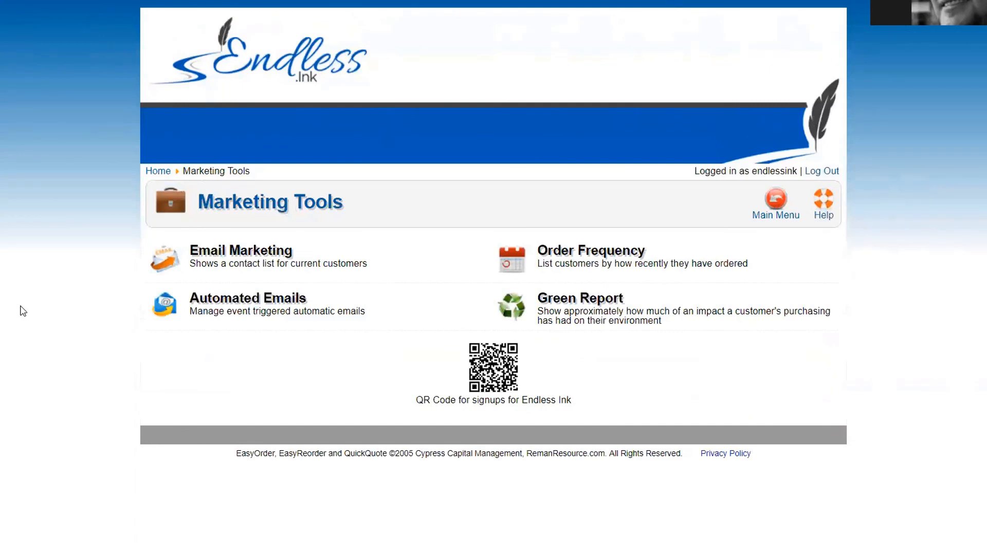
click(250, 265)
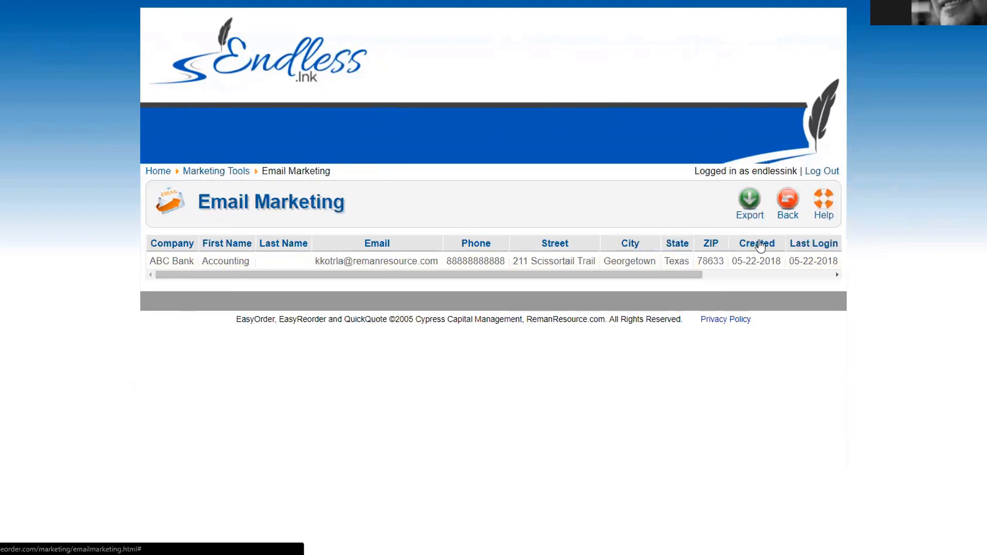
click(787, 205)
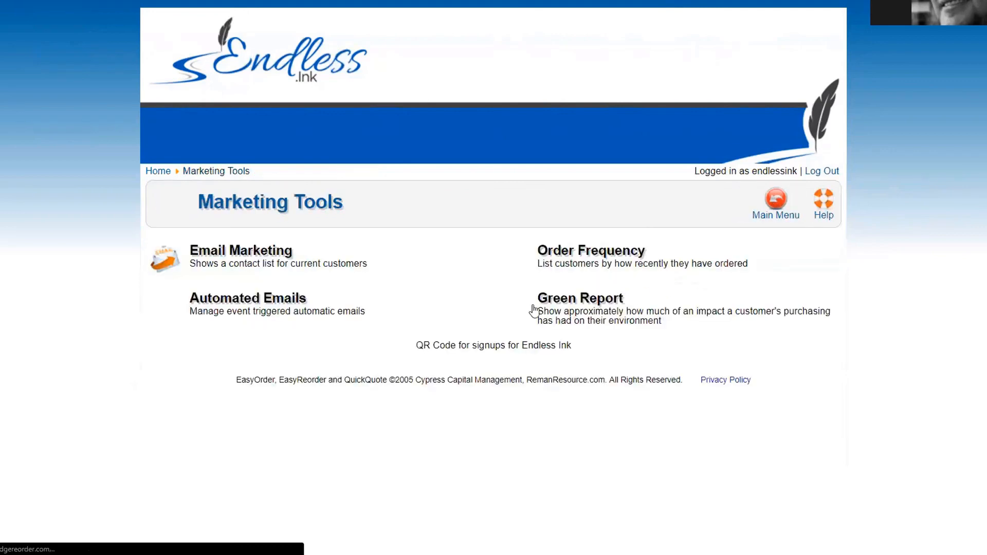
Step: Check the Order Frequency report's time ranges, keeping Never, then return to Marketing Tools
click(592, 257)
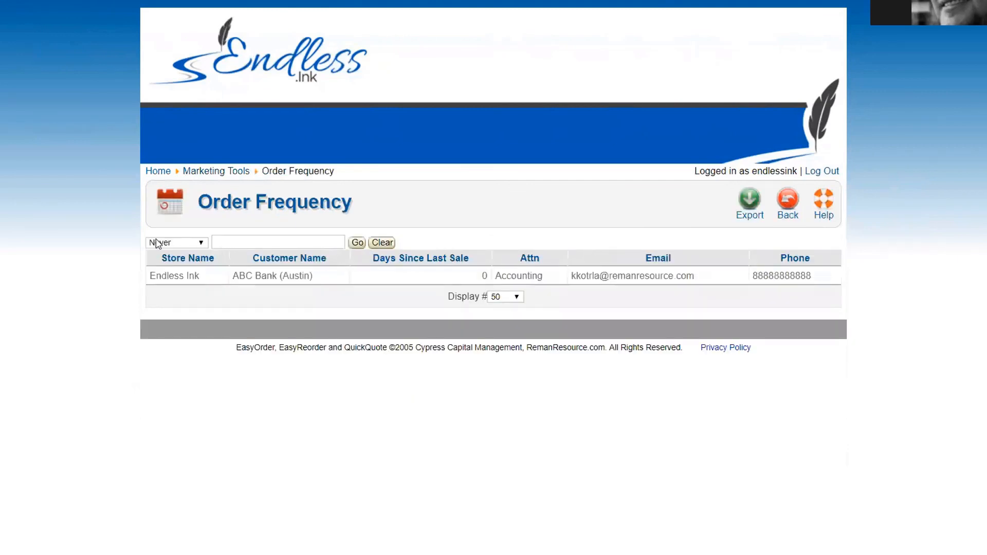
click(171, 244)
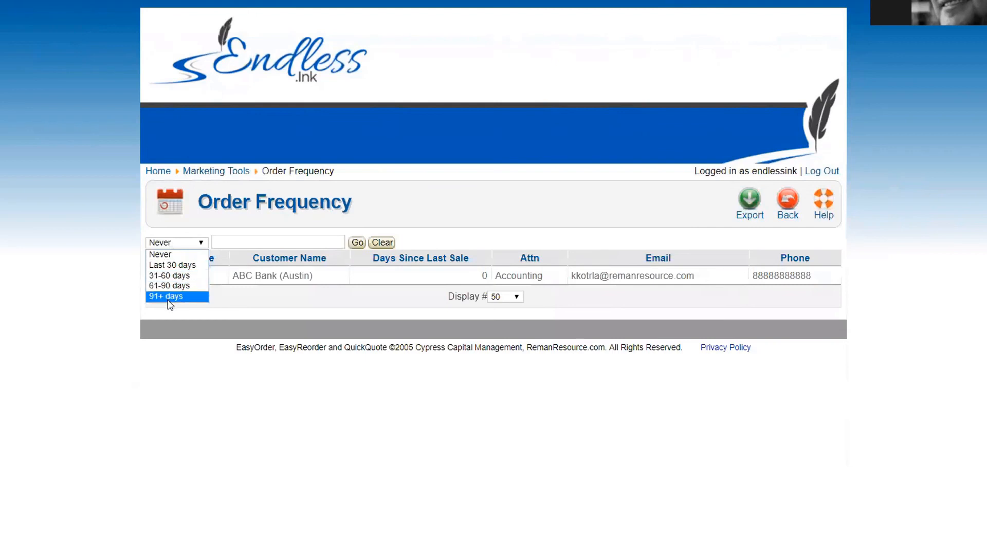
click(288, 320)
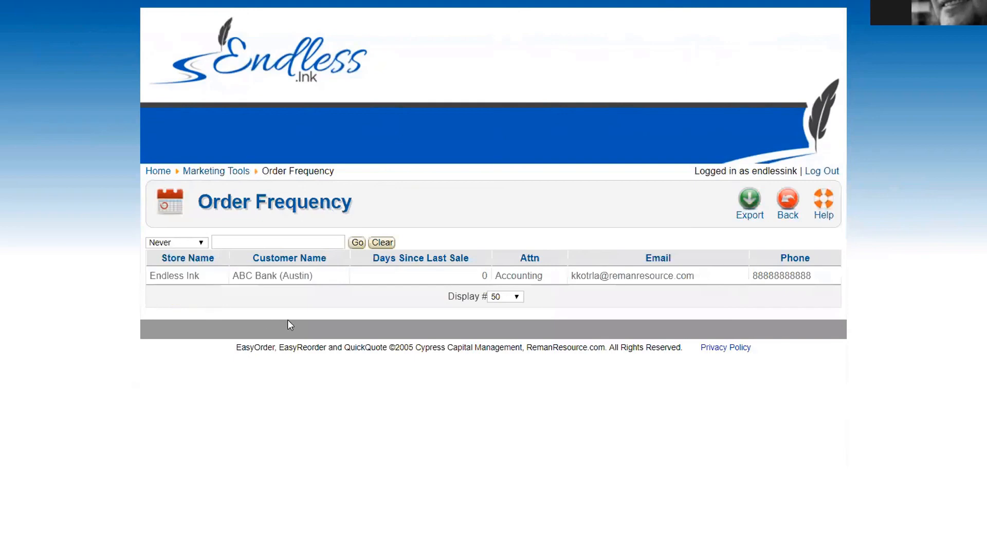
click(787, 208)
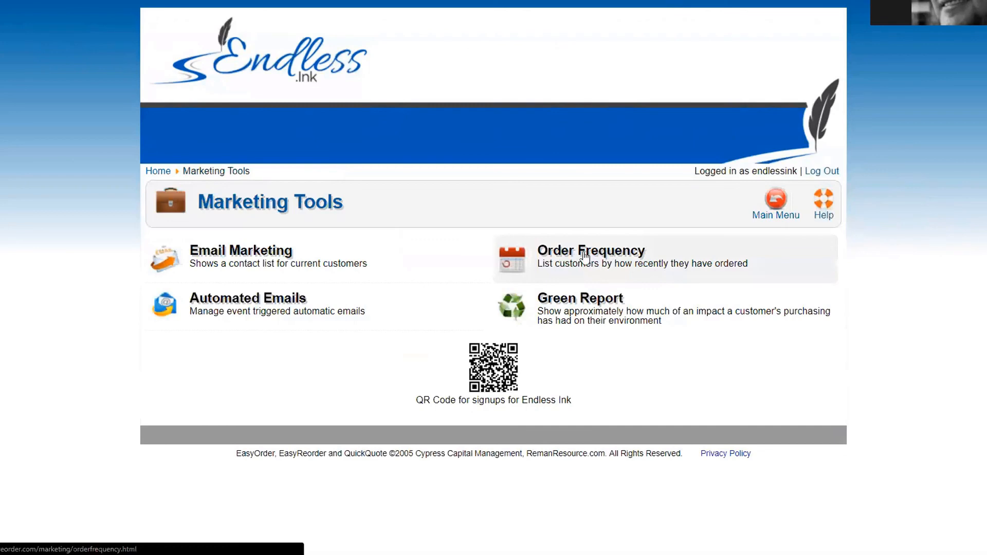
Step: In Automated Emails, enable the Order Frequency email and highlight its opening words and company-name placeholder
click(261, 310)
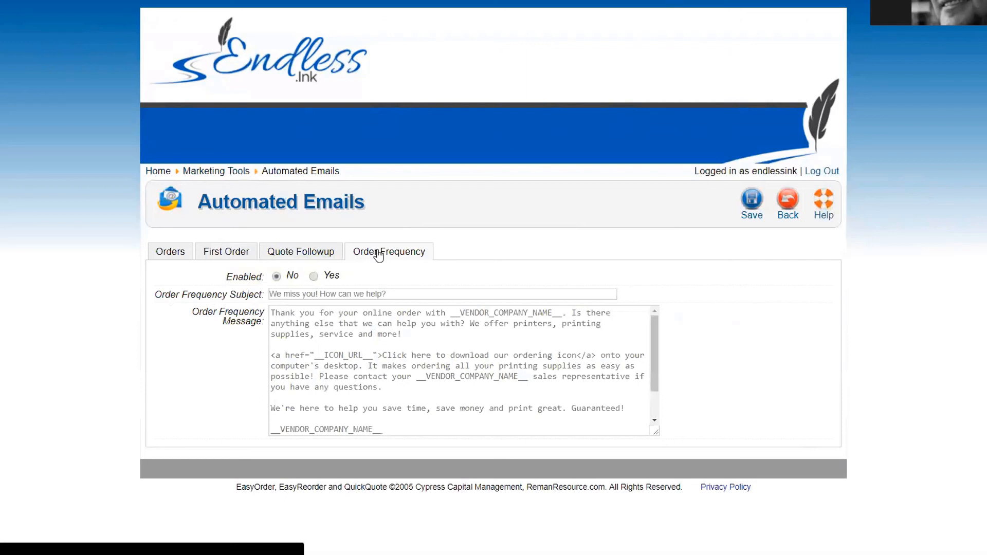
click(313, 276)
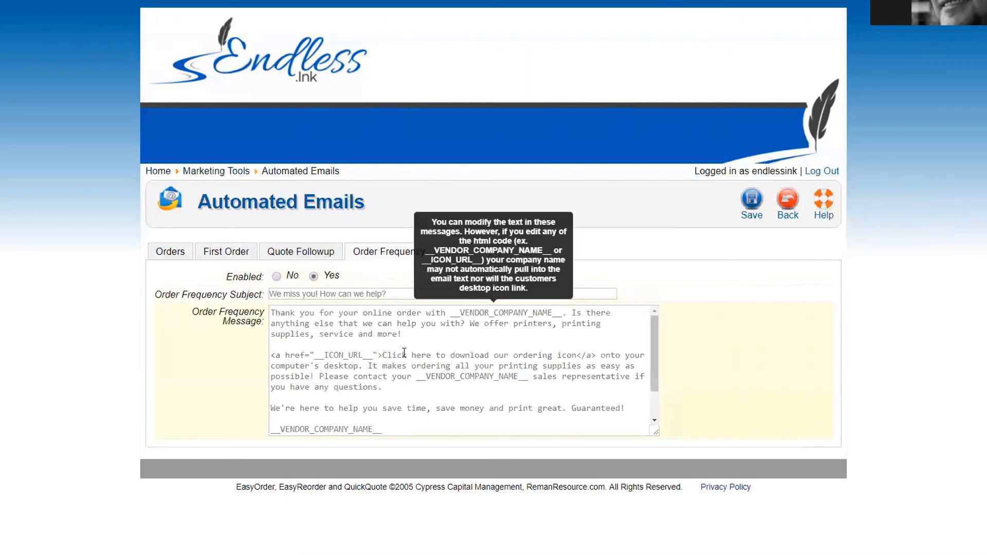
drag(397, 313, 260, 307)
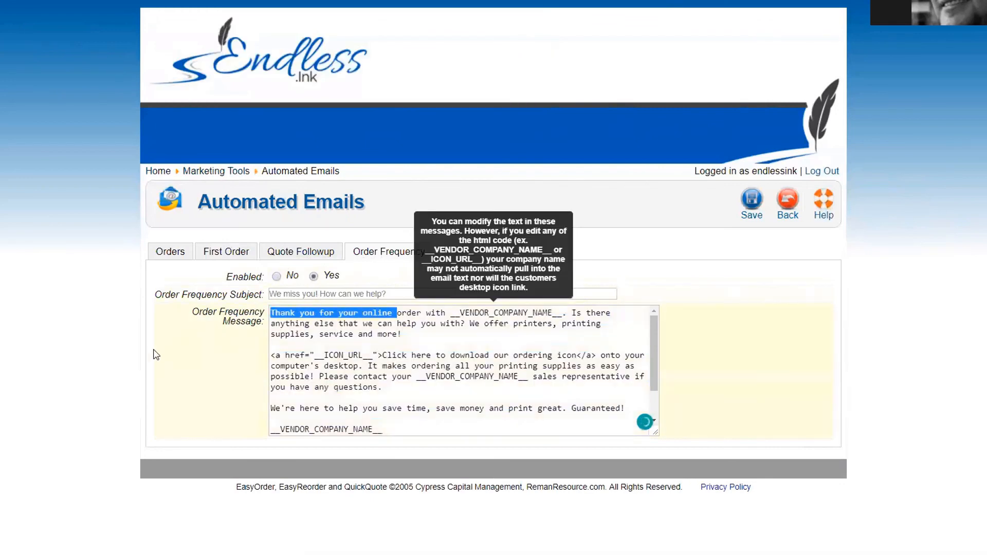
drag(449, 314, 561, 314)
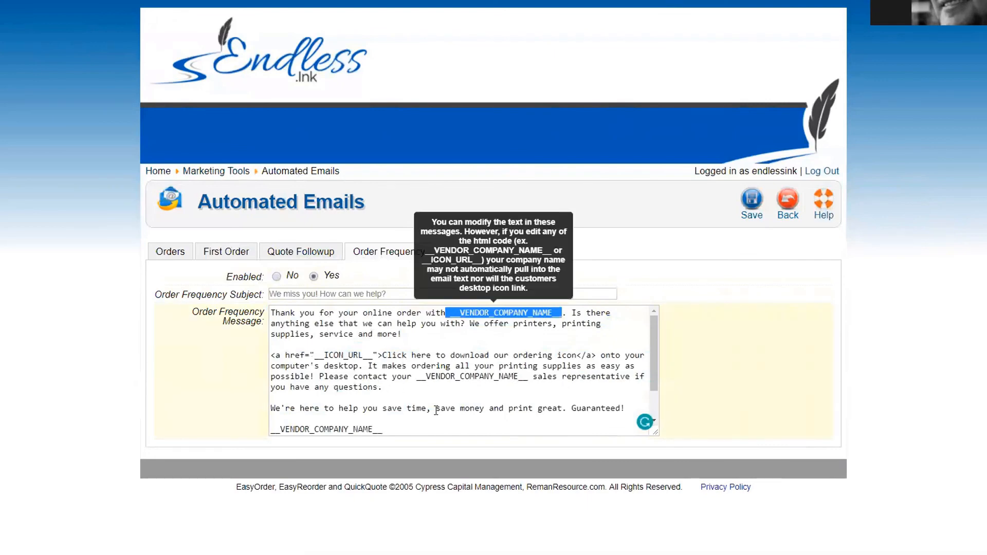
click(112, 343)
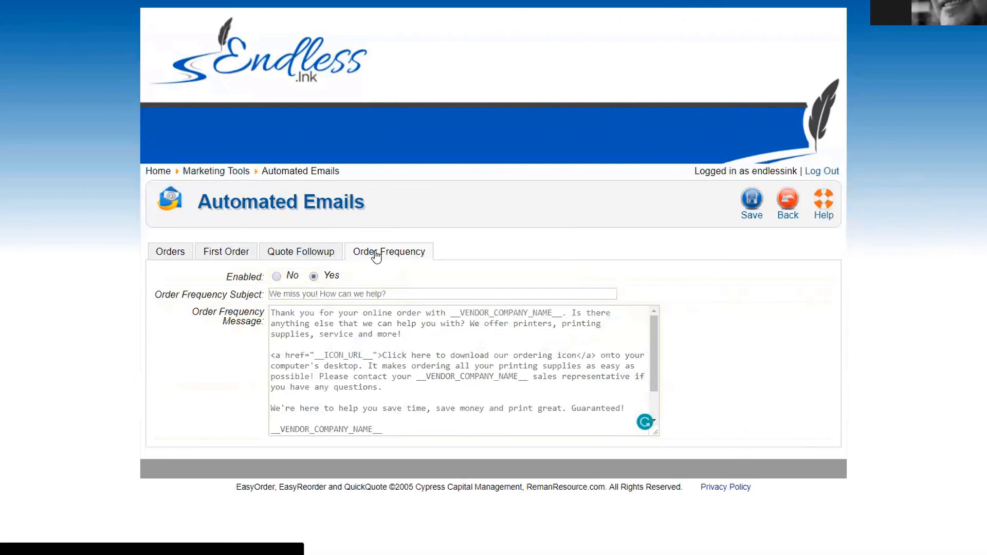
Step: Toggle the Order Frequency email off and on again, then bring up the Quote Followup email
click(284, 277)
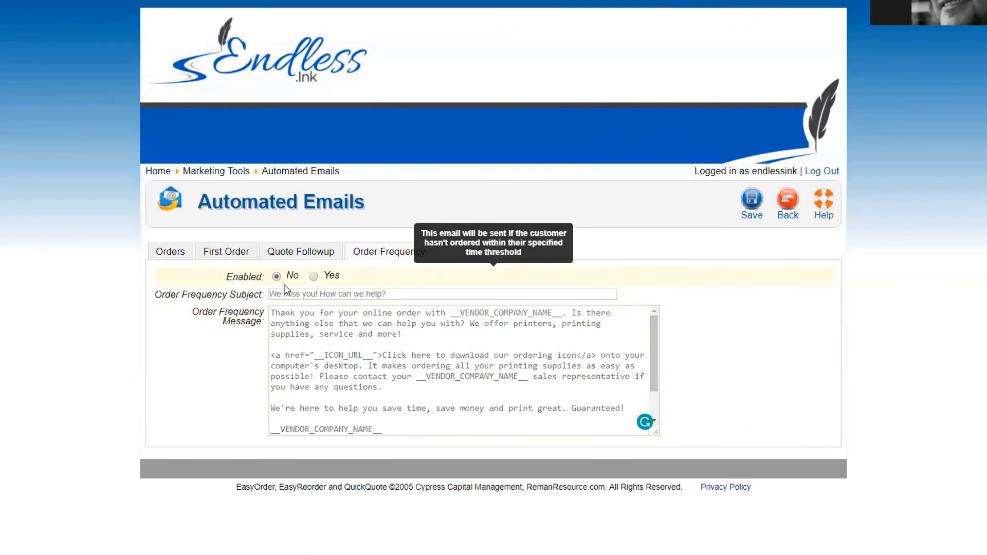
click(312, 278)
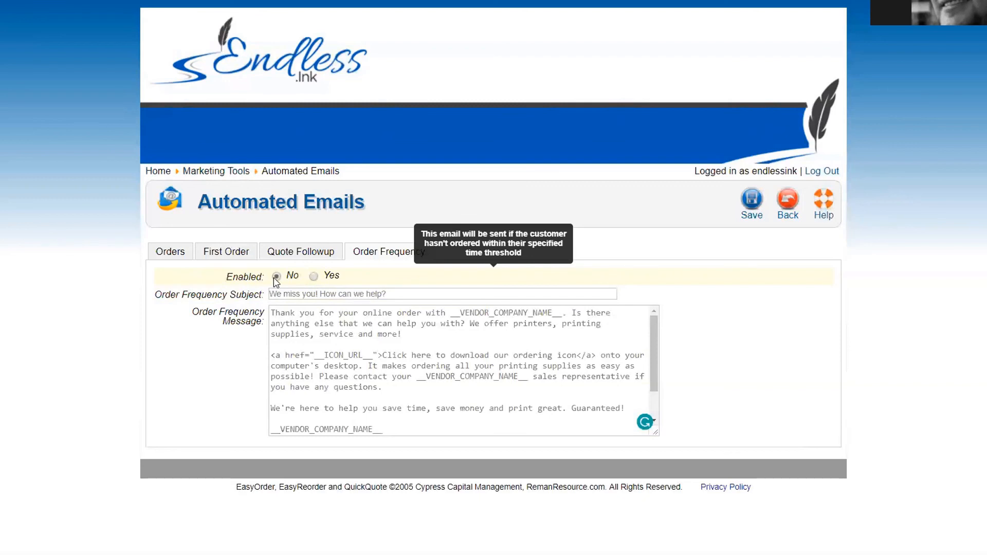
click(316, 254)
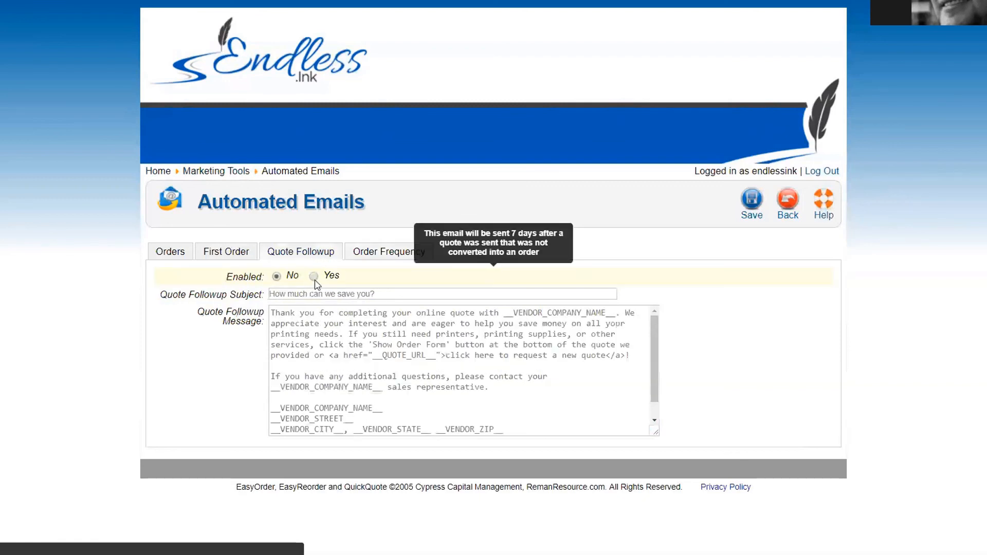
Step: Set Quote Followup Enabled to Yes, scroll its message, then view the First Order and Orders emails
click(314, 277)
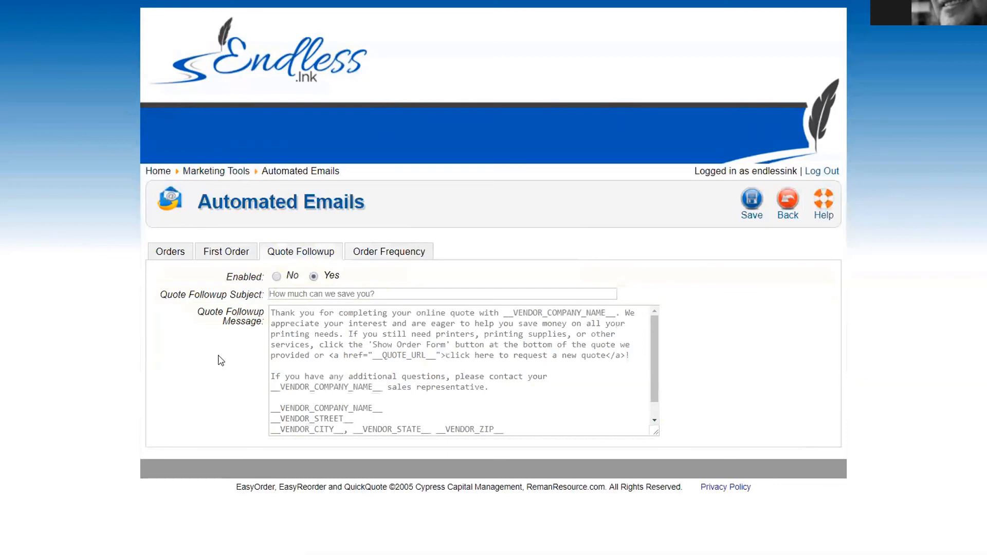
mouse_move(339, 361)
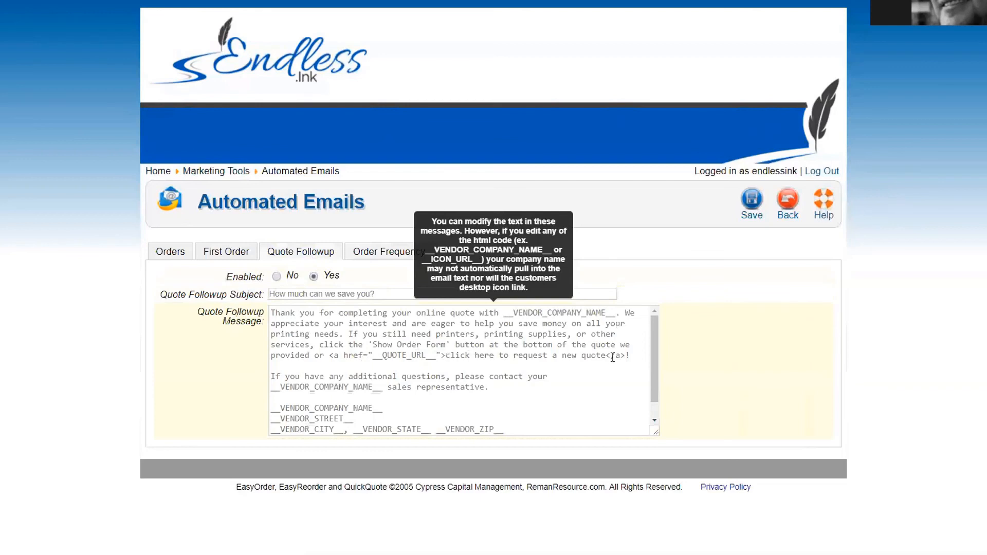
scroll(339, 410, down, 1)
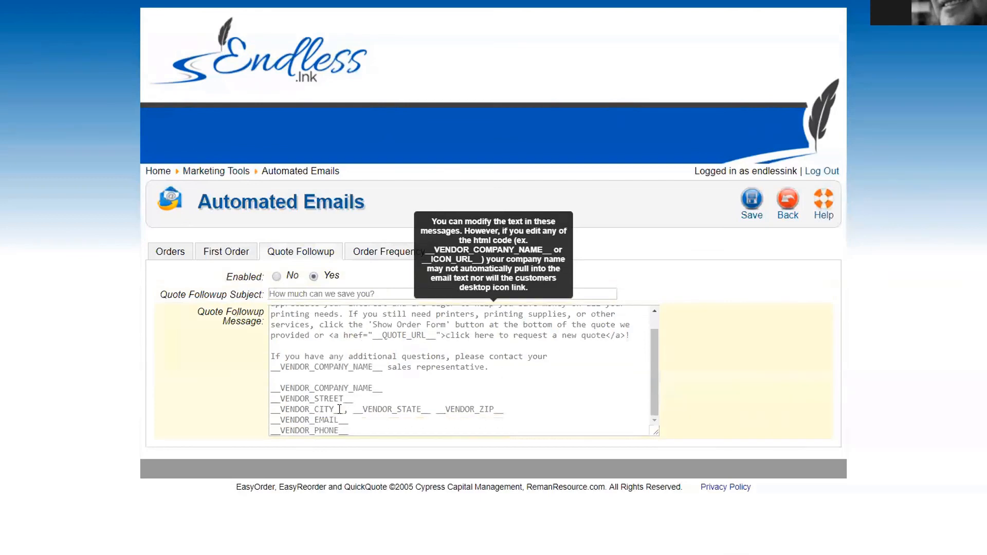
scroll(340, 409, up, 2)
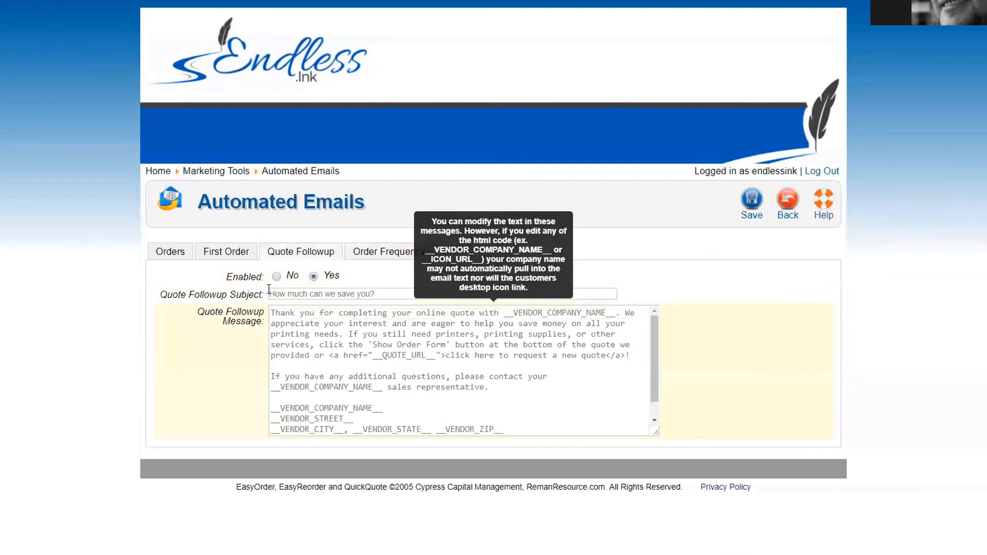
click(228, 253)
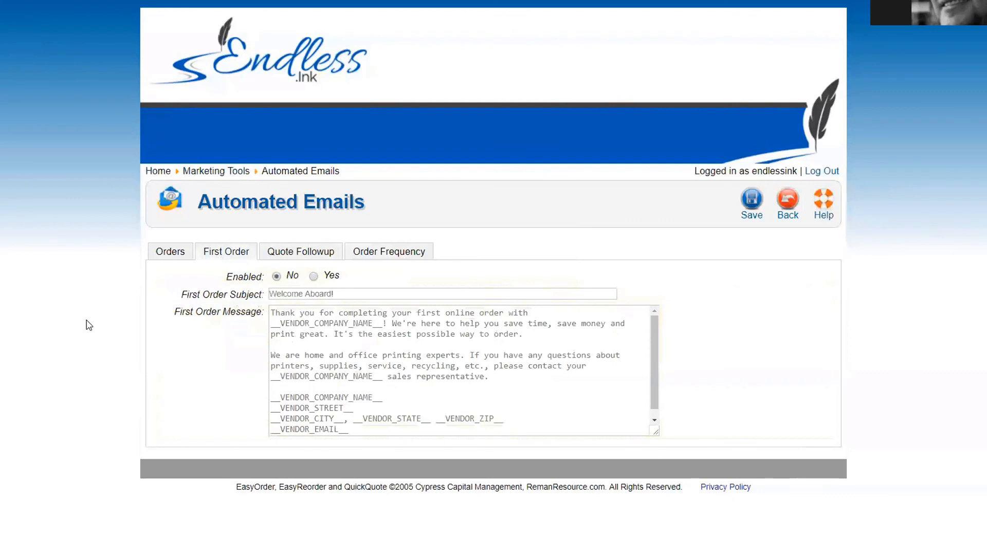
click(166, 255)
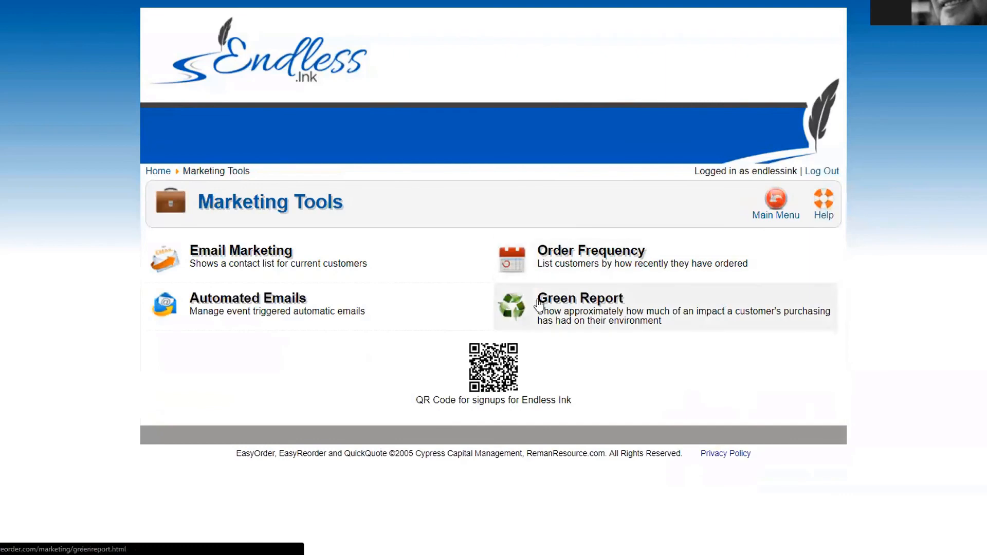
Step: Open ABC Bank's certificate from the Green Report, scroll through it, and return to the list
click(559, 310)
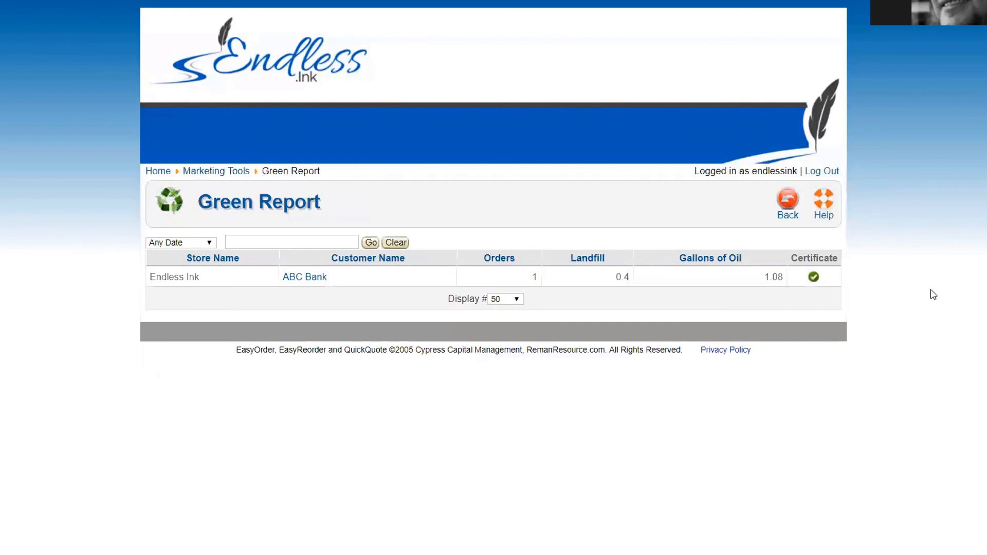
click(814, 277)
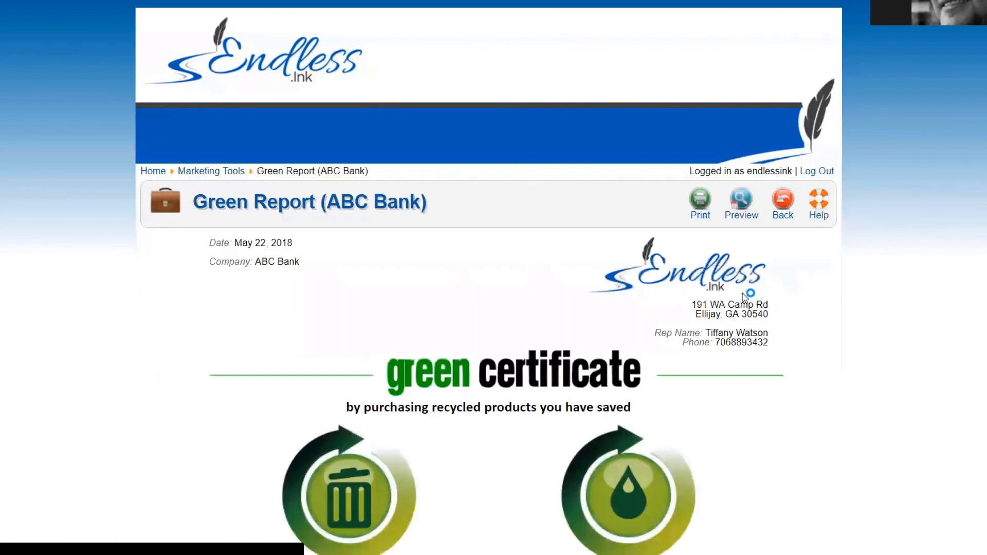
scroll(887, 286, down, 3)
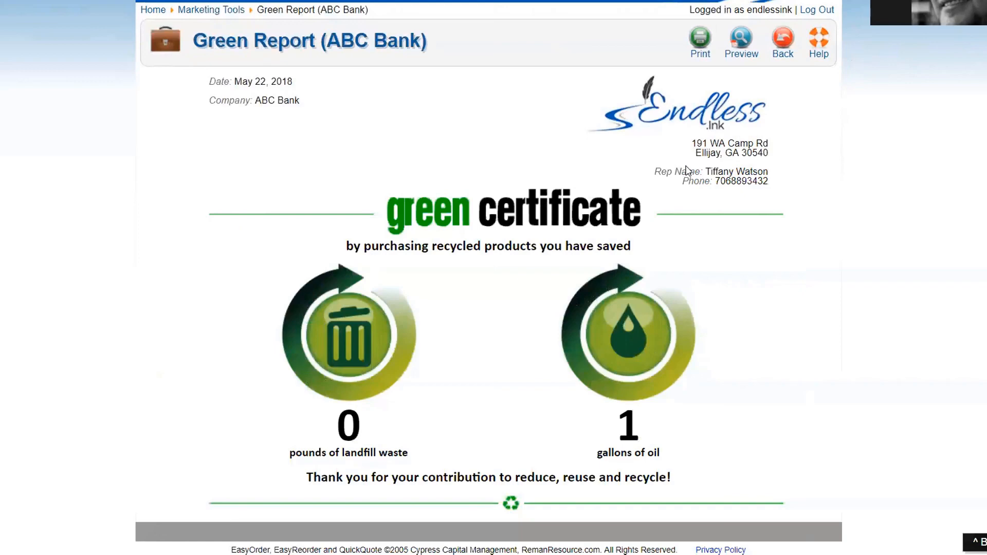
click(782, 42)
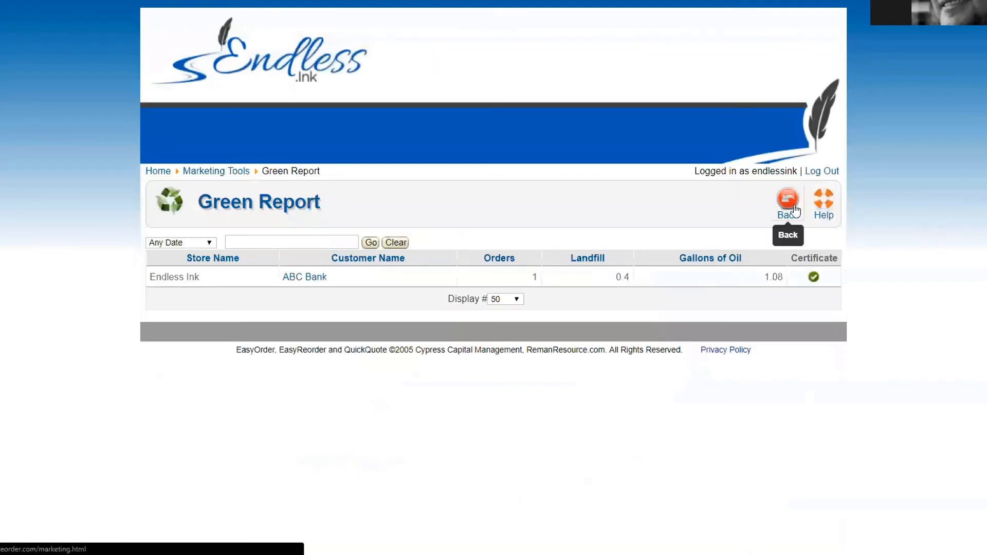
Step: Move between Marketing Tools and the dashboard, ending on the portal's welcome main menu
click(786, 202)
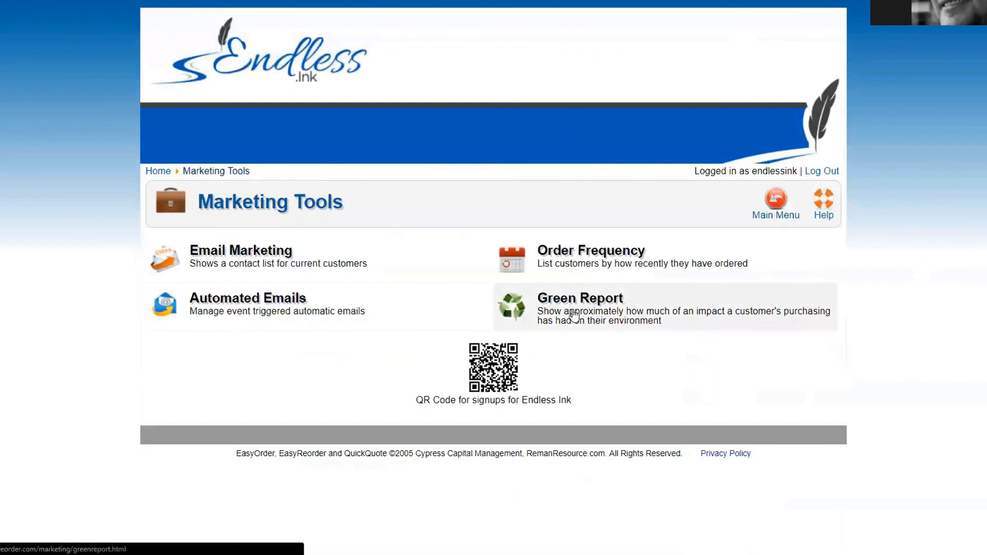
click(775, 198)
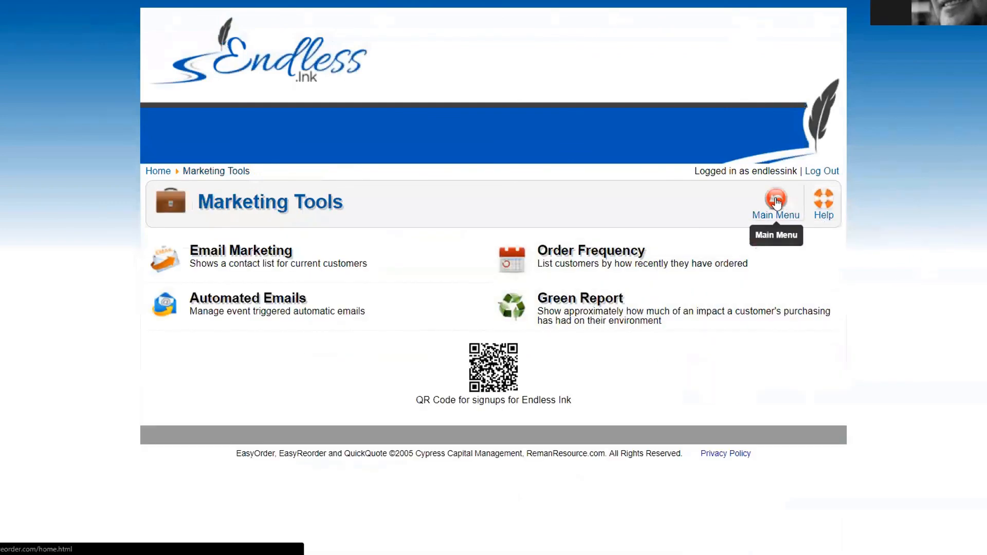
scroll(226, 450, down, 1)
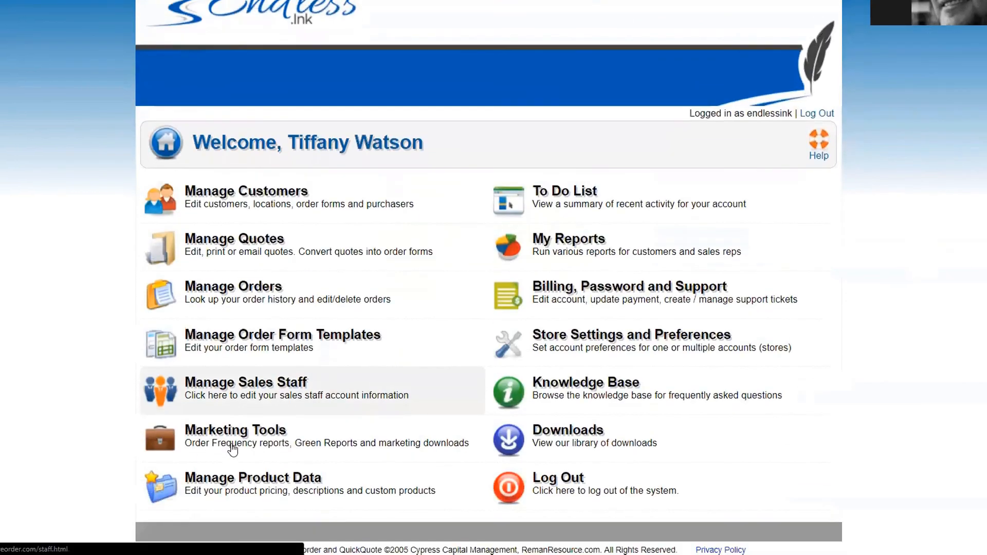
click(239, 433)
mouse_move(483, 377)
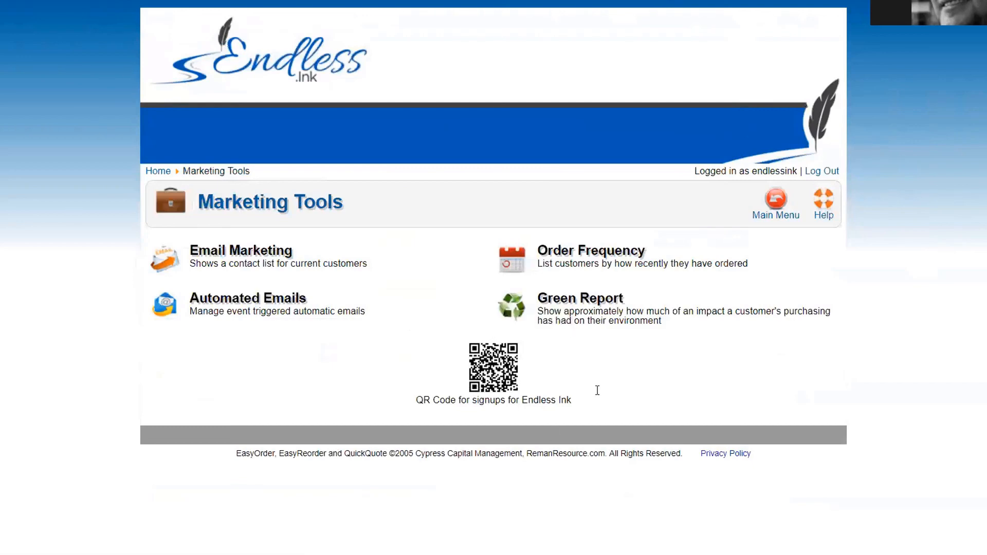
click(766, 199)
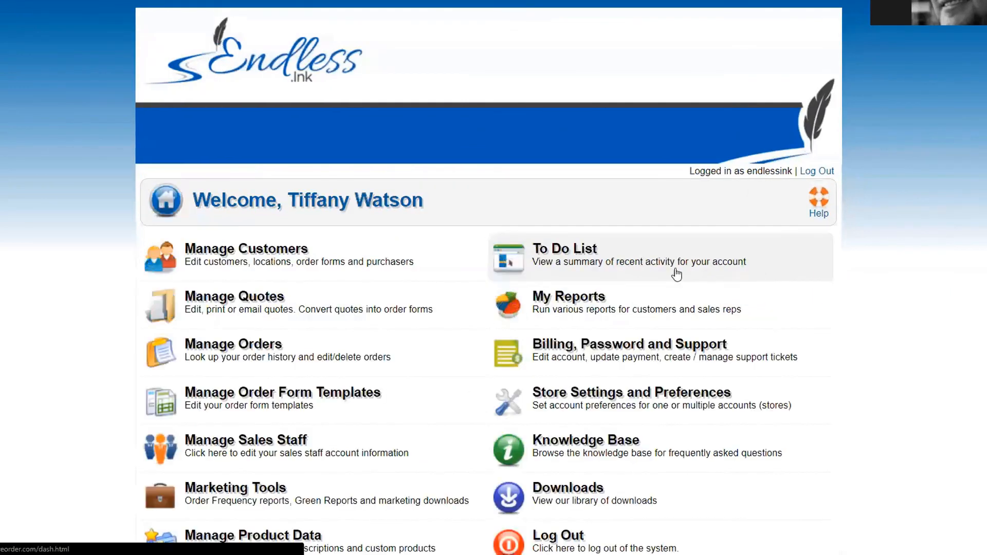
scroll(434, 279, down, 1)
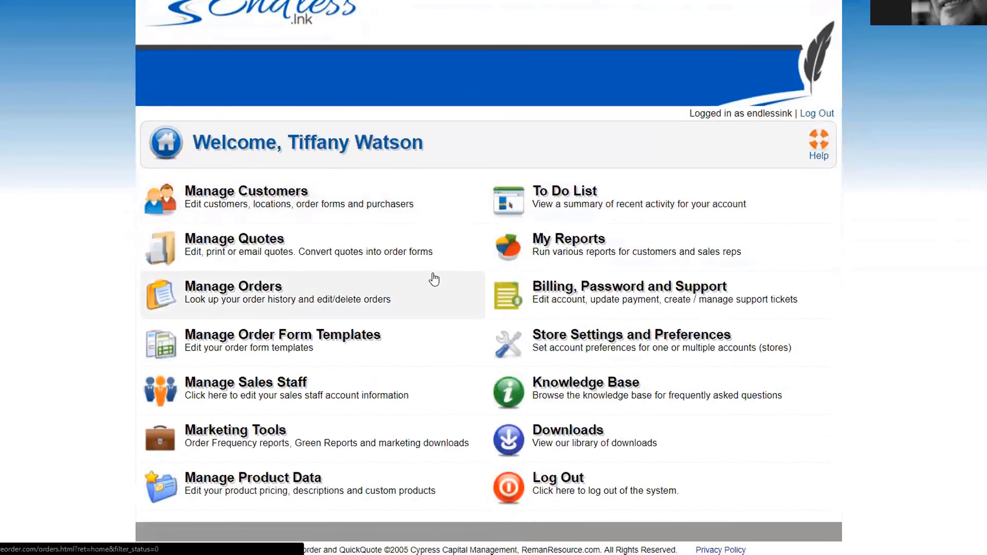
Step: Download the INDEPENDENT EasyOrder Leave Behind Piece from Marketing Materials and open the PDF
click(641, 438)
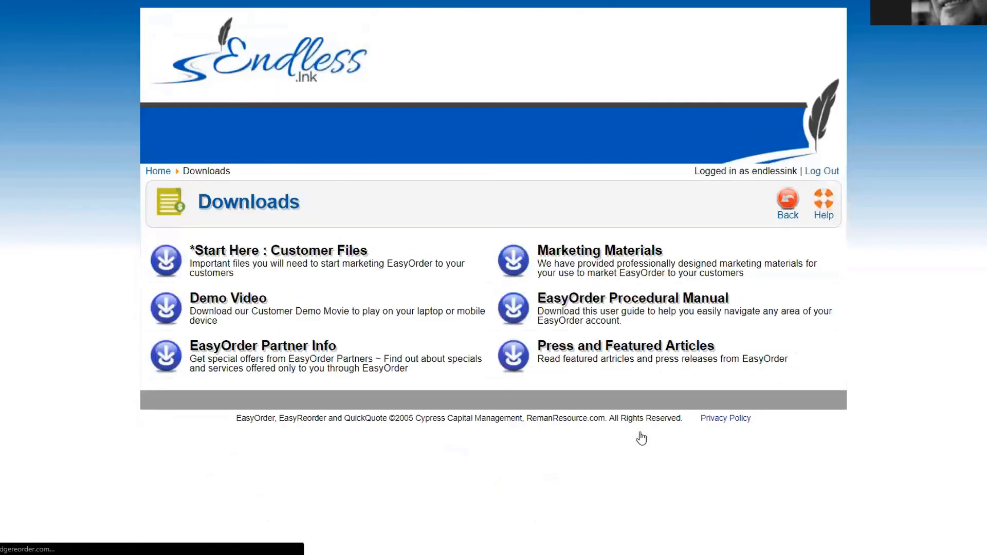
click(581, 263)
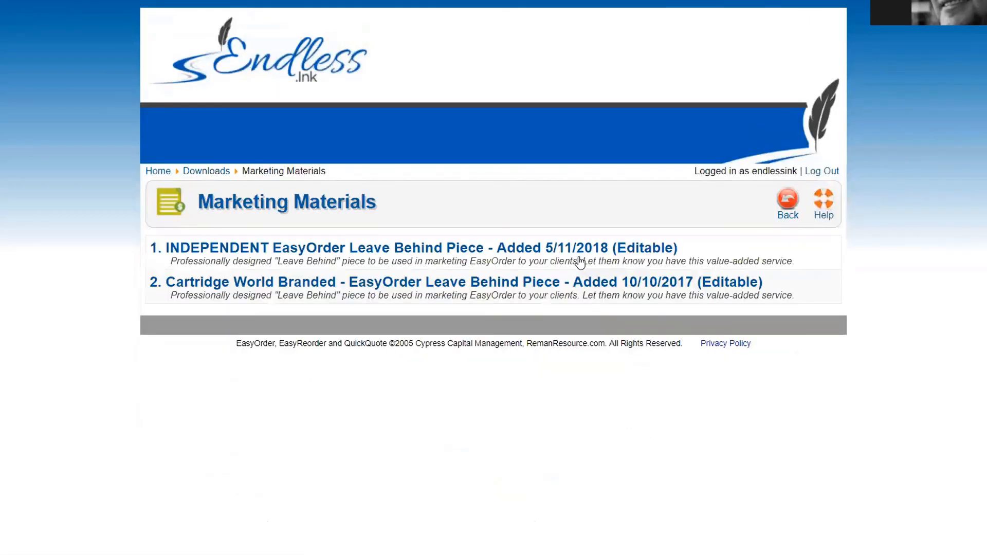
click(420, 247)
click(389, 246)
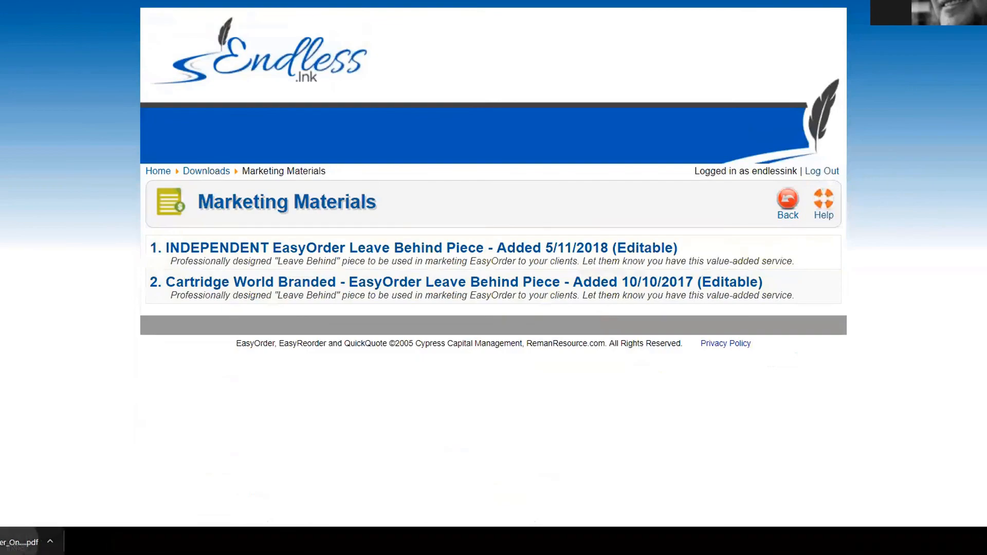
click(18, 542)
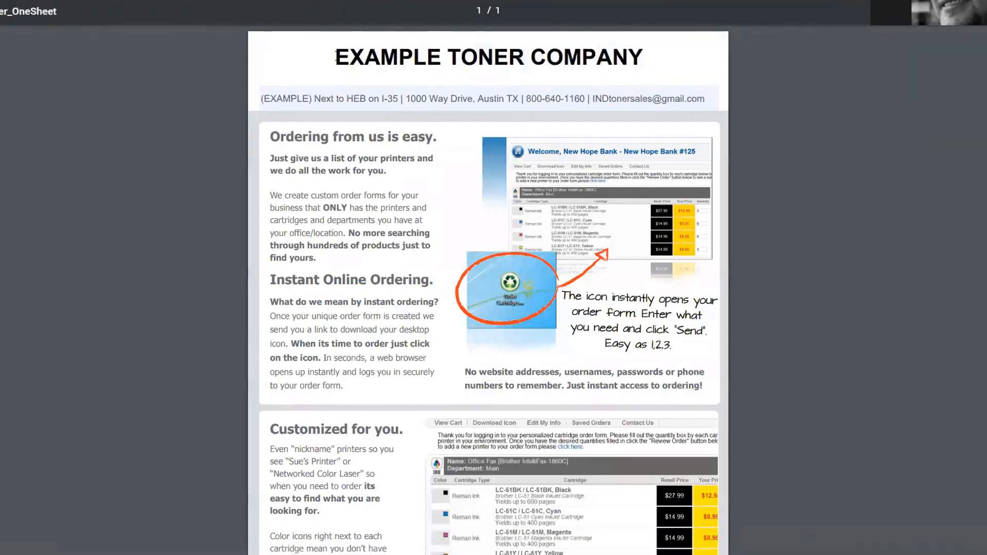
Step: Replace the 'EXAMPLE TONER COMPANY' title with 'Endless.ink' and scroll through the sheet
drag(334, 55, 662, 51)
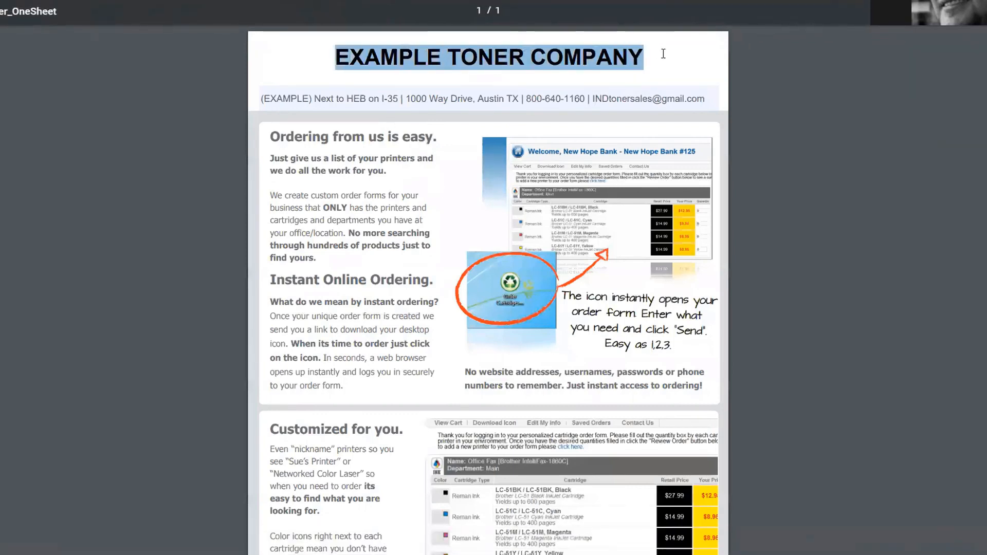
text(Endless)
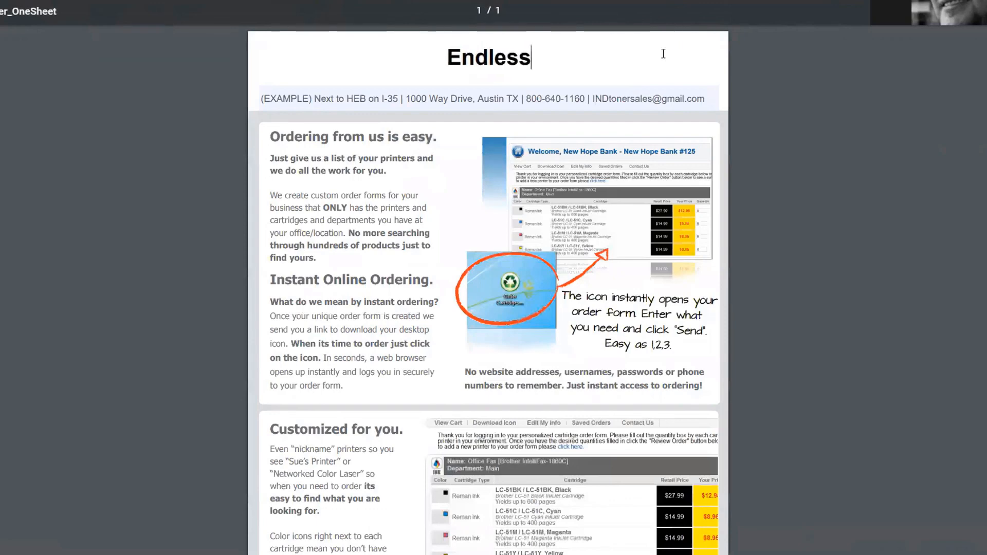
text(.ink)
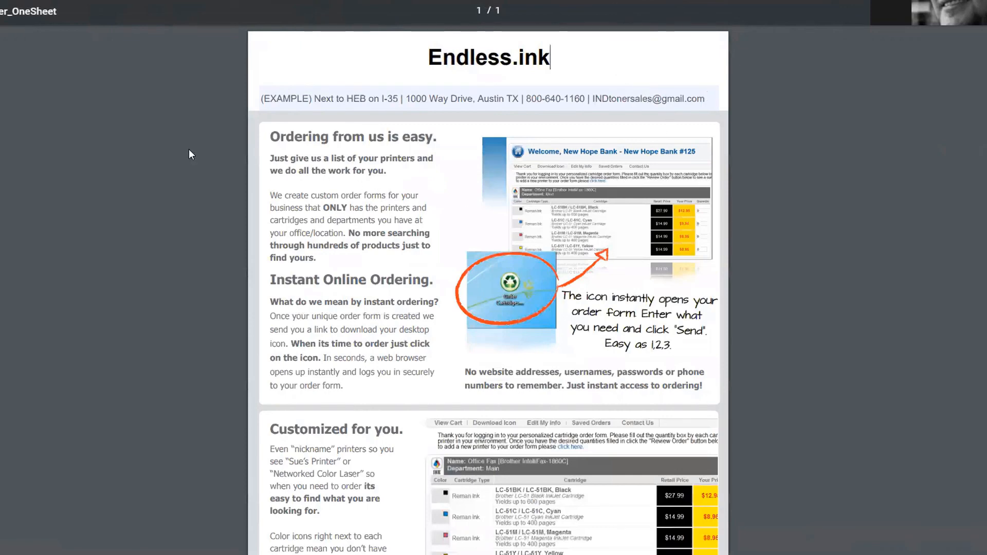
scroll(192, 154, down, 2)
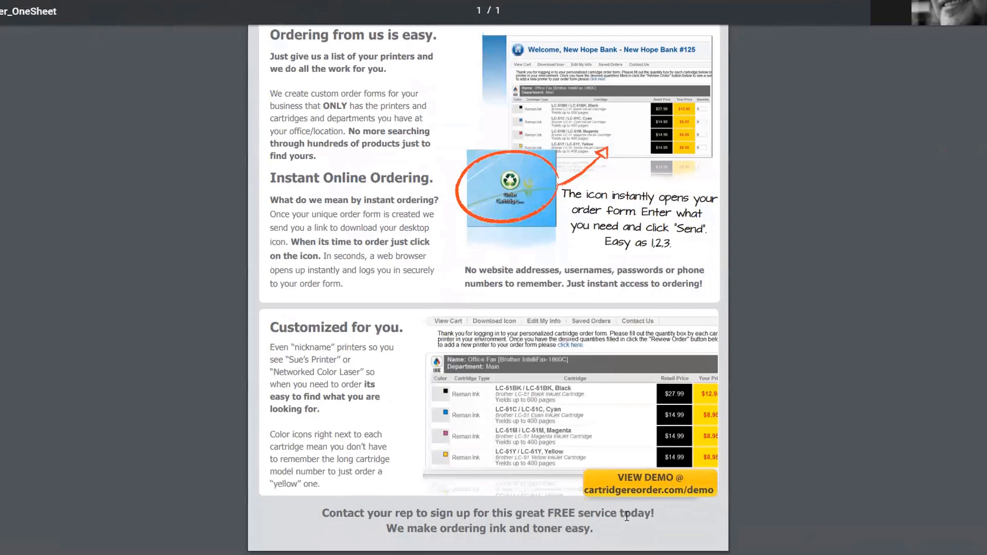
scroll(471, 440, up, 3)
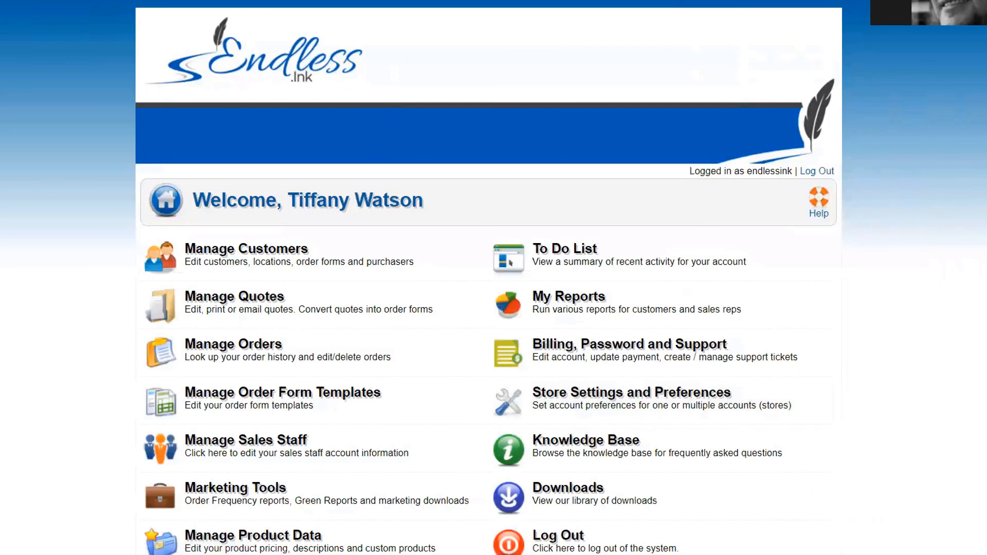
key(alt+Tab)
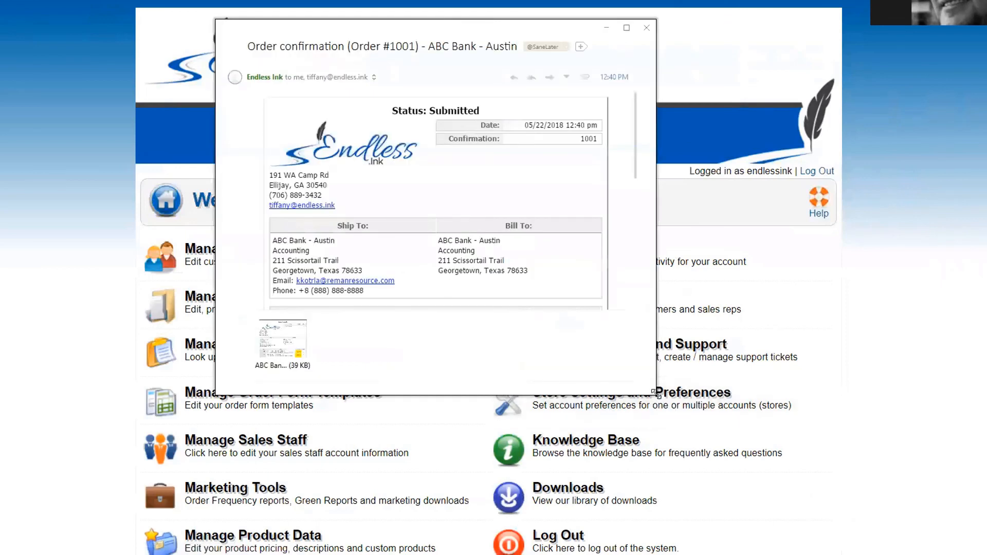
drag(656, 394, 707, 526)
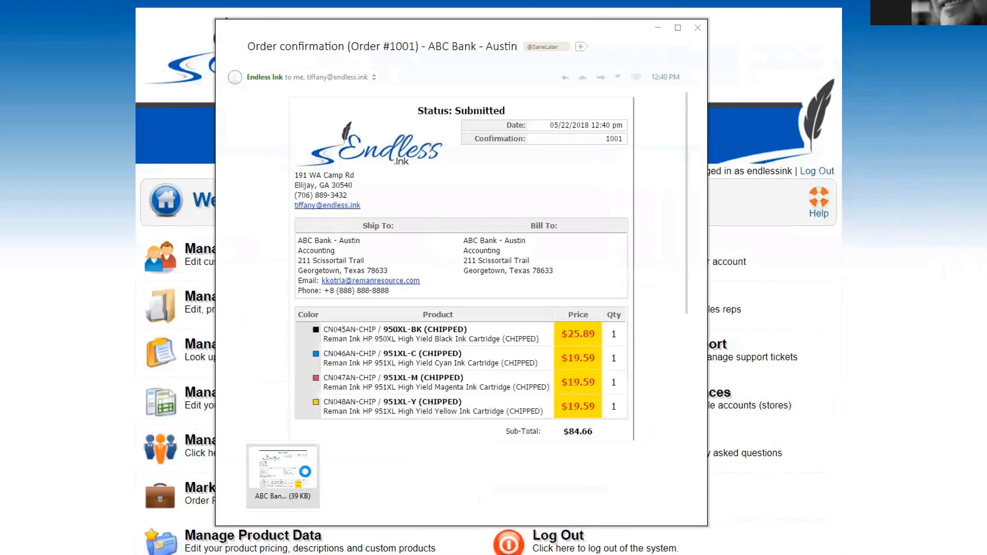
scroll(378, 327, down, 5)
scroll(380, 340, up, 2)
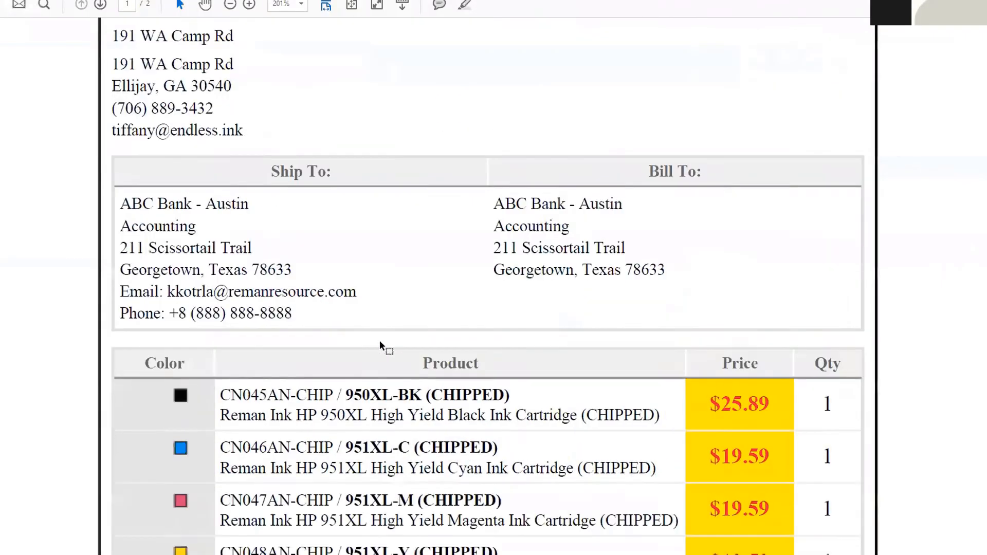
scroll(380, 342, up, 2)
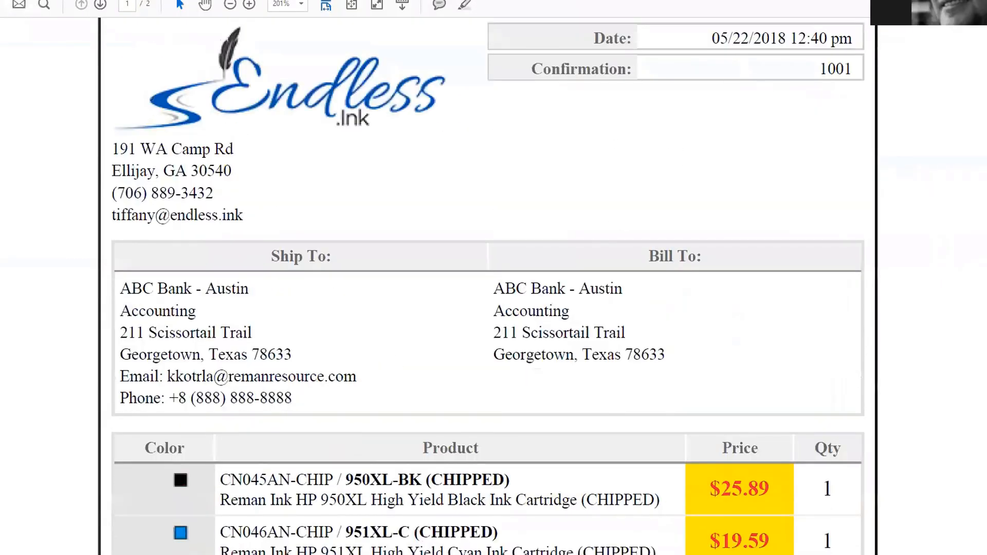
click(974, 2)
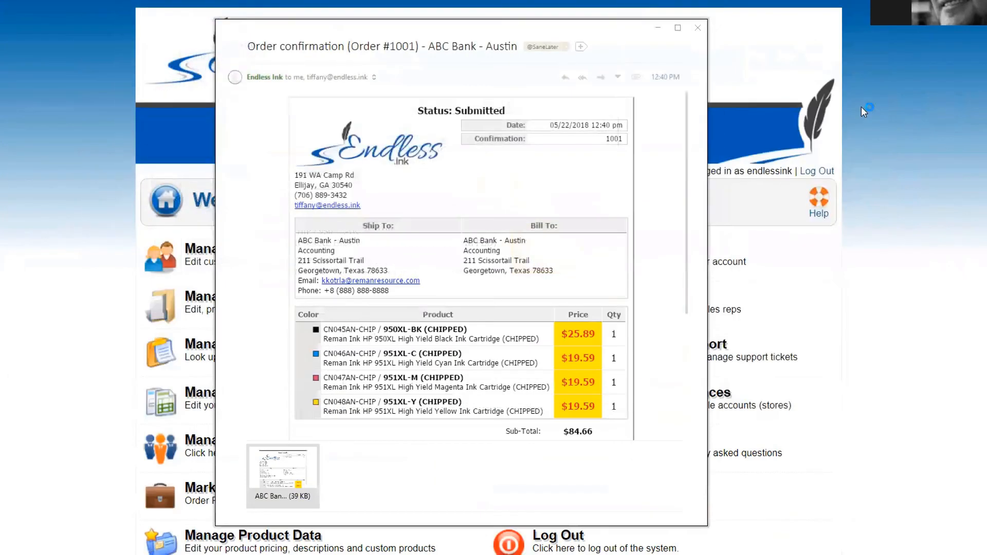
click(698, 28)
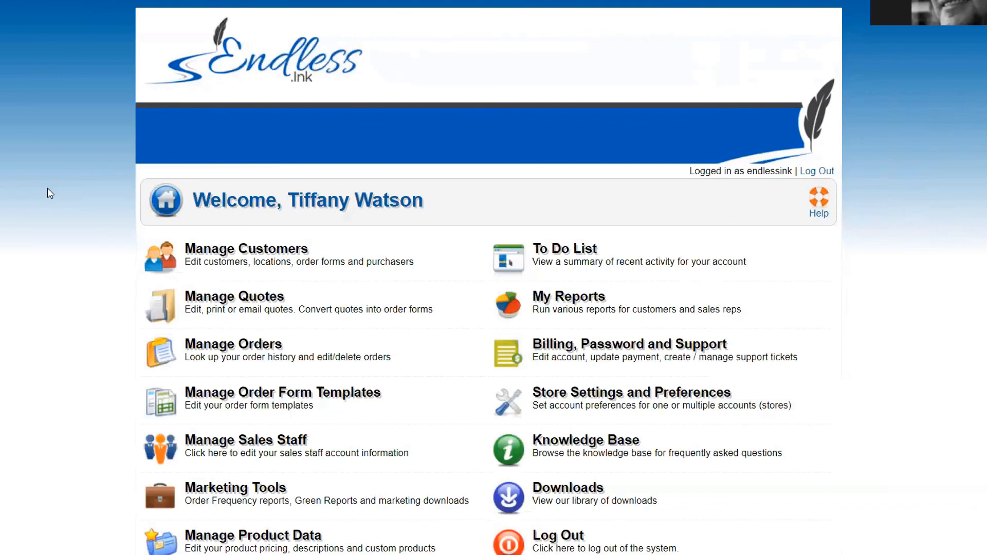
click(821, 206)
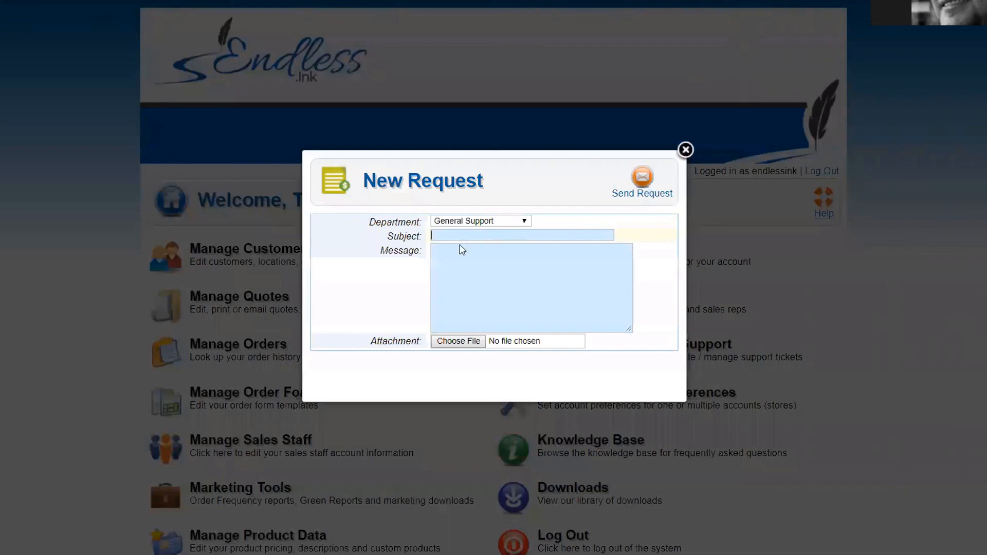
click(456, 270)
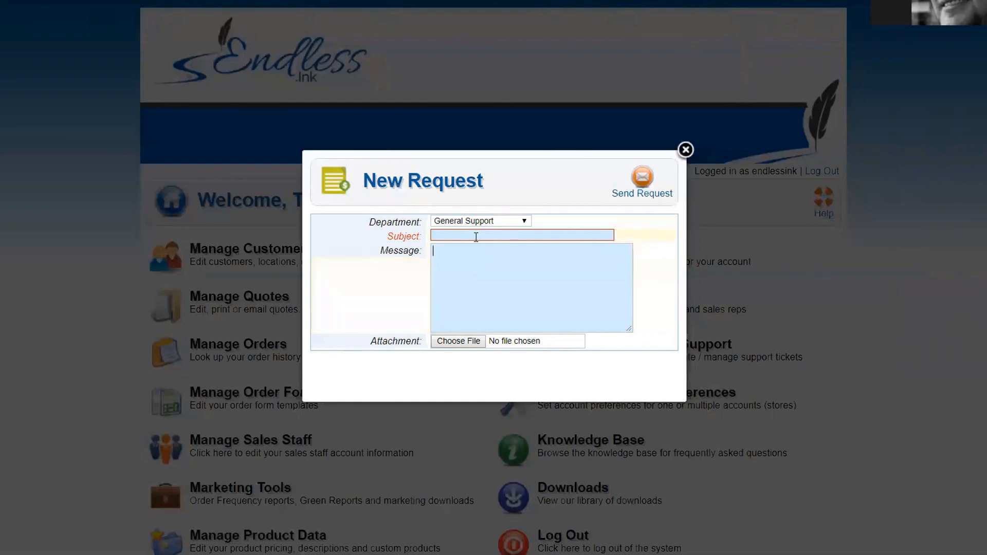
click(477, 221)
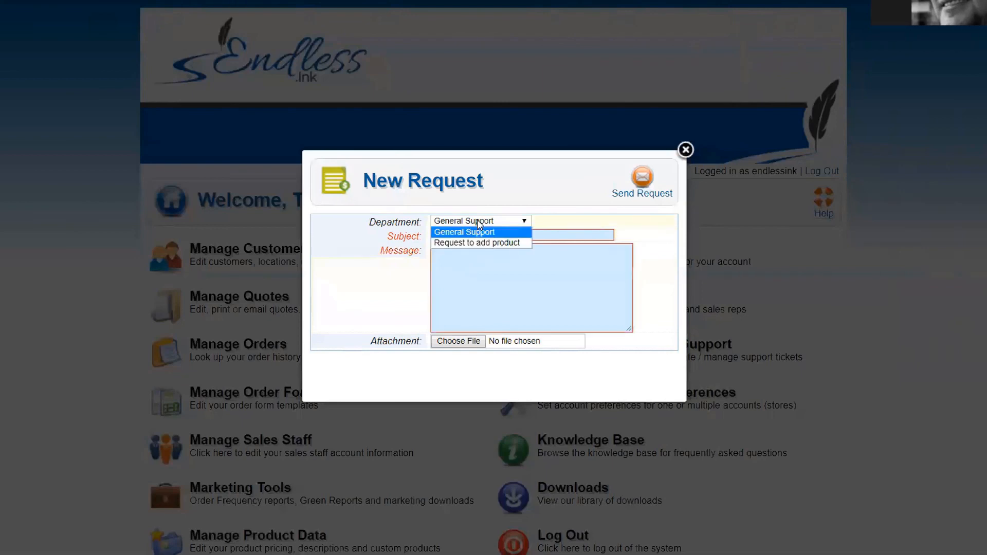
click(477, 220)
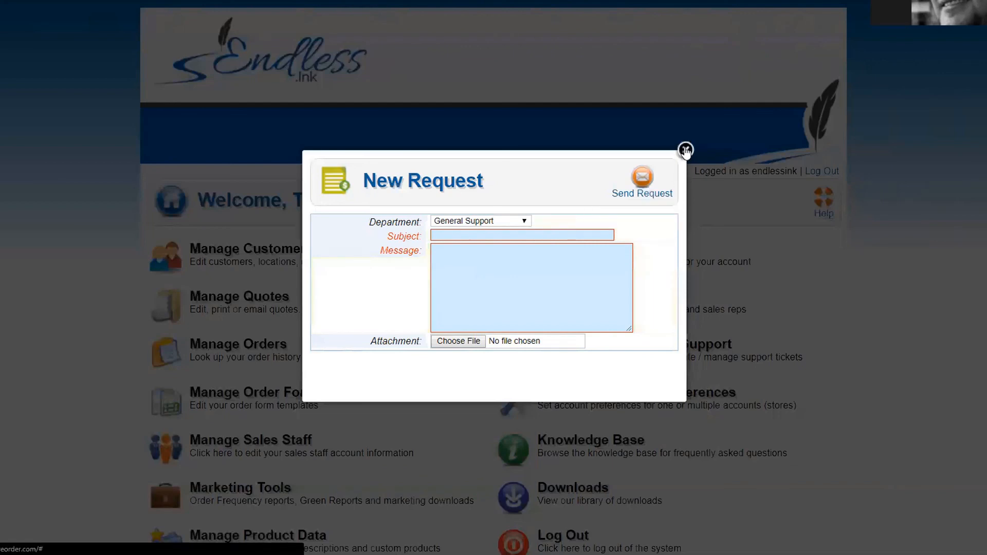
click(489, 221)
click(469, 243)
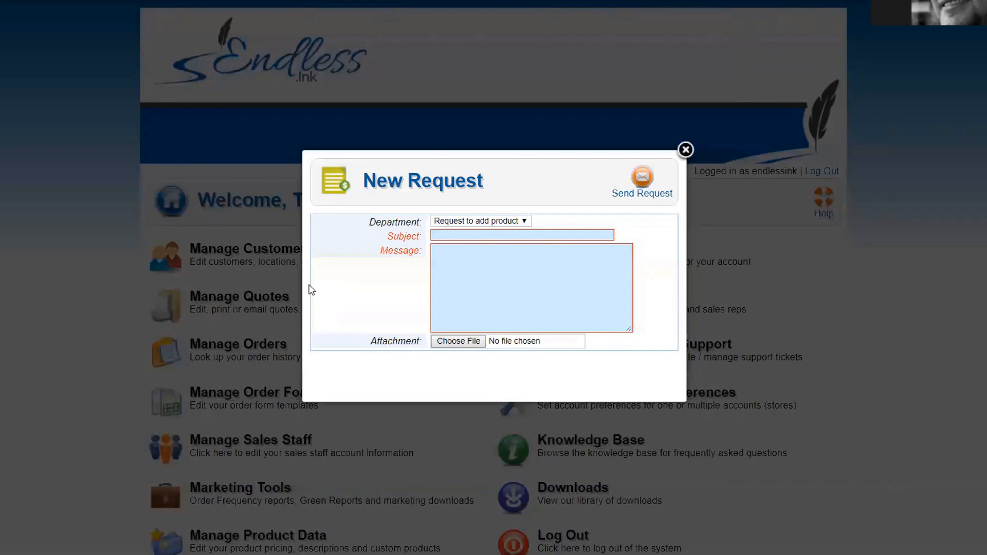
click(686, 151)
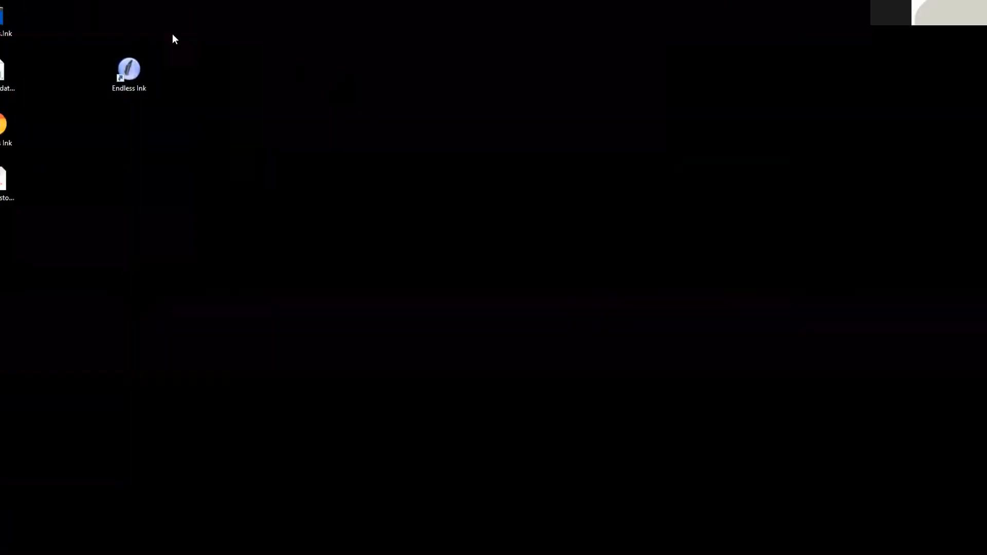
Step: Place the Endless Ink desktop shortcut in the left icon column beside the other icons
drag(129, 71, 263, 128)
click(401, 261)
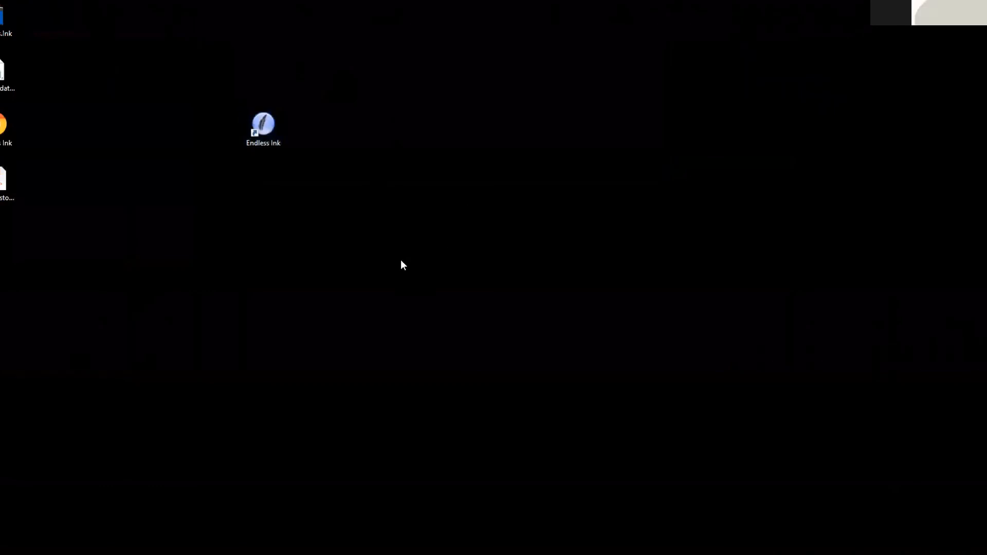
drag(266, 131, 42, 131)
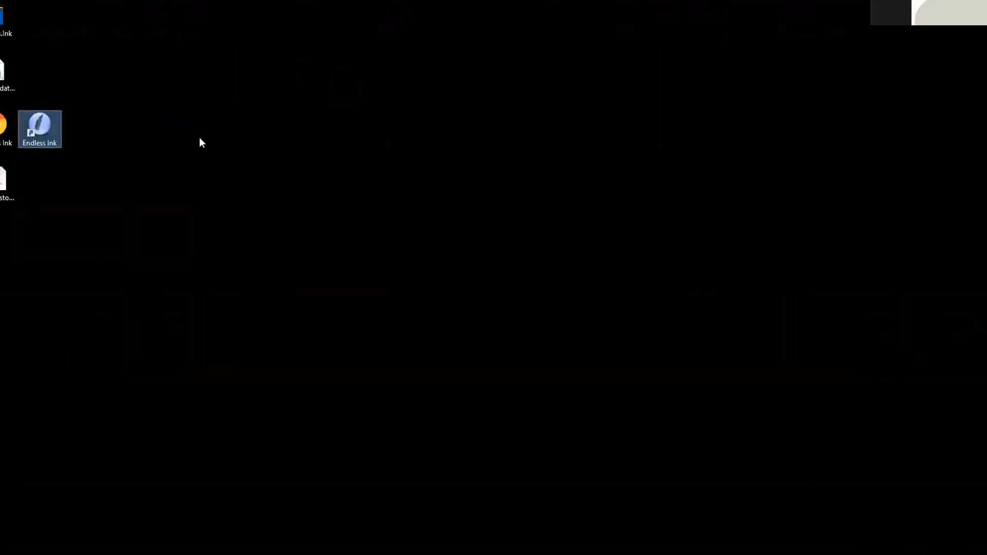